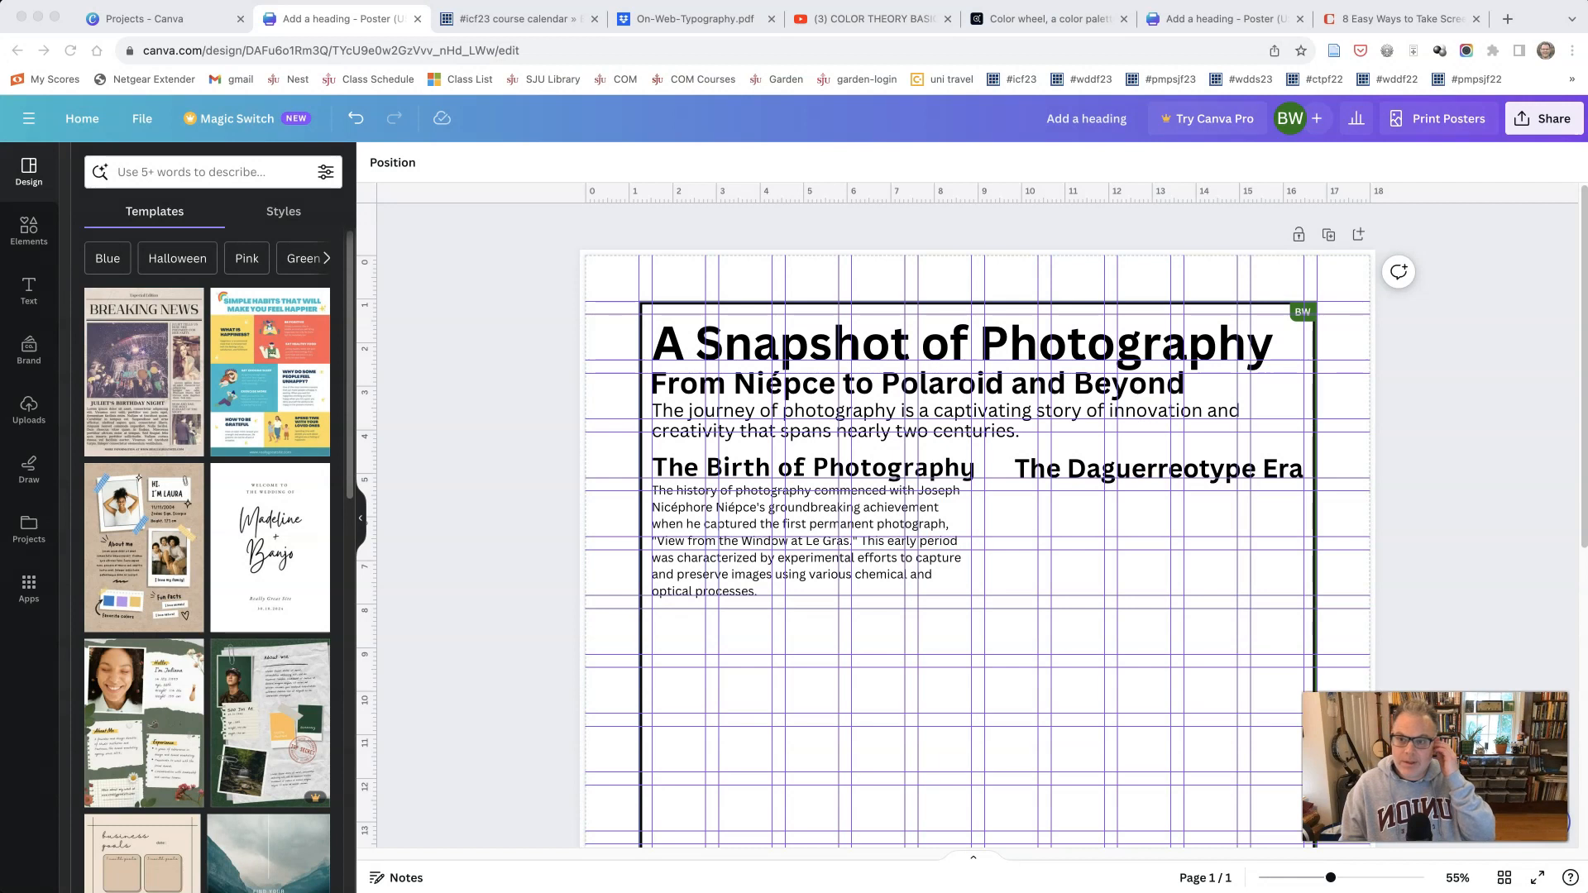
Step: Switch to On-Web-Typography.pdf in Dropbox and examine the figure on common parts of typeface anatomy
{"action": "left_click", "coordinate": [677, 20]}
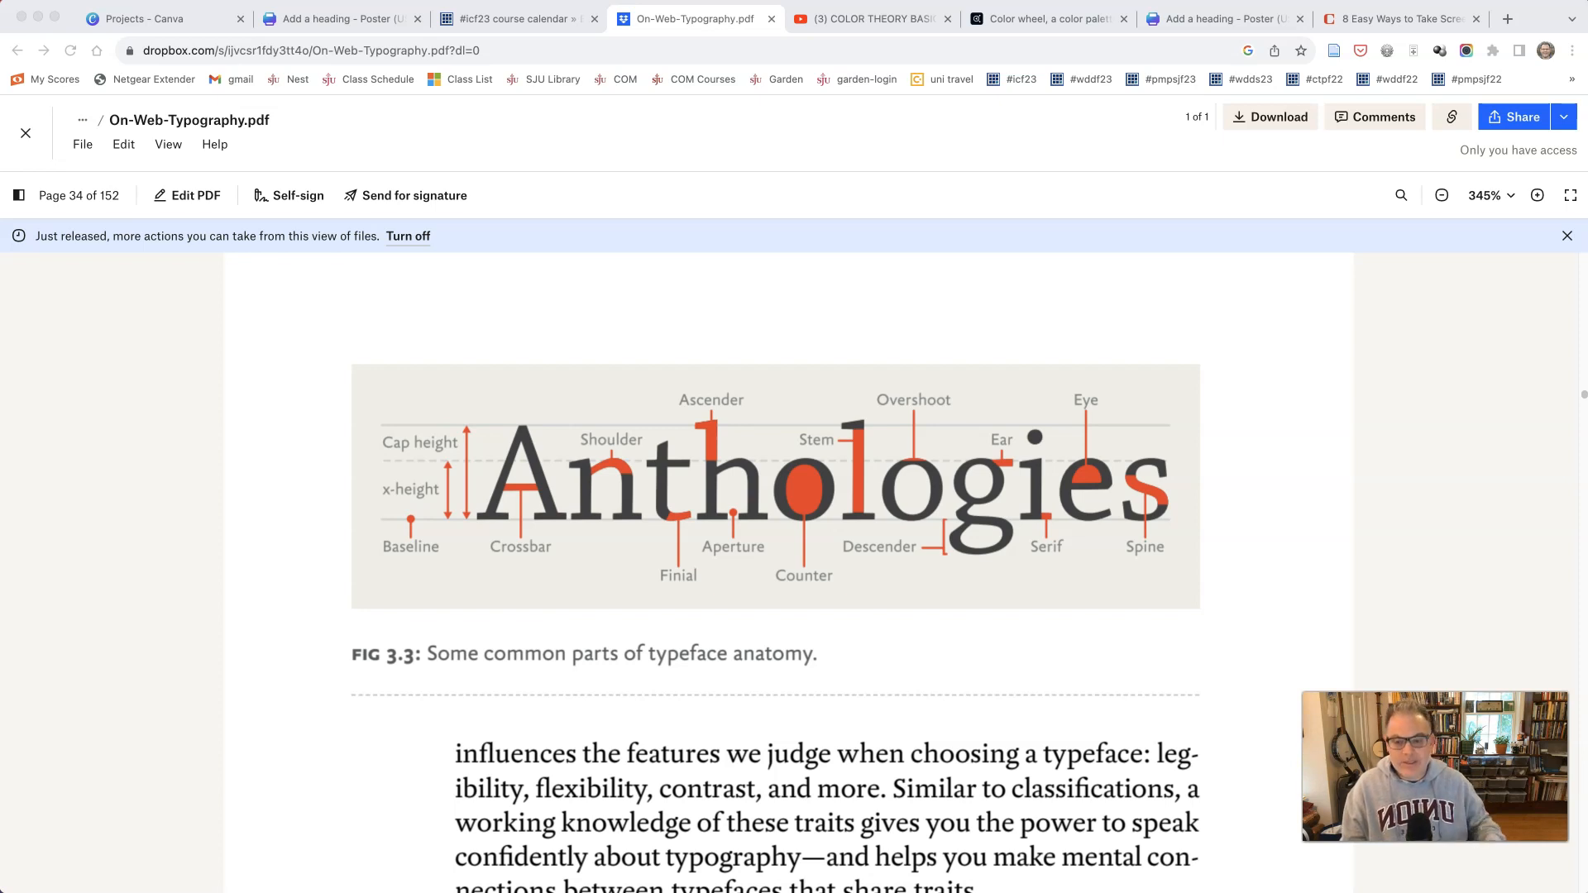
{"action": "scroll", "coordinate": [193, 659], "scroll_direction": "up", "scroll_amount": 3}
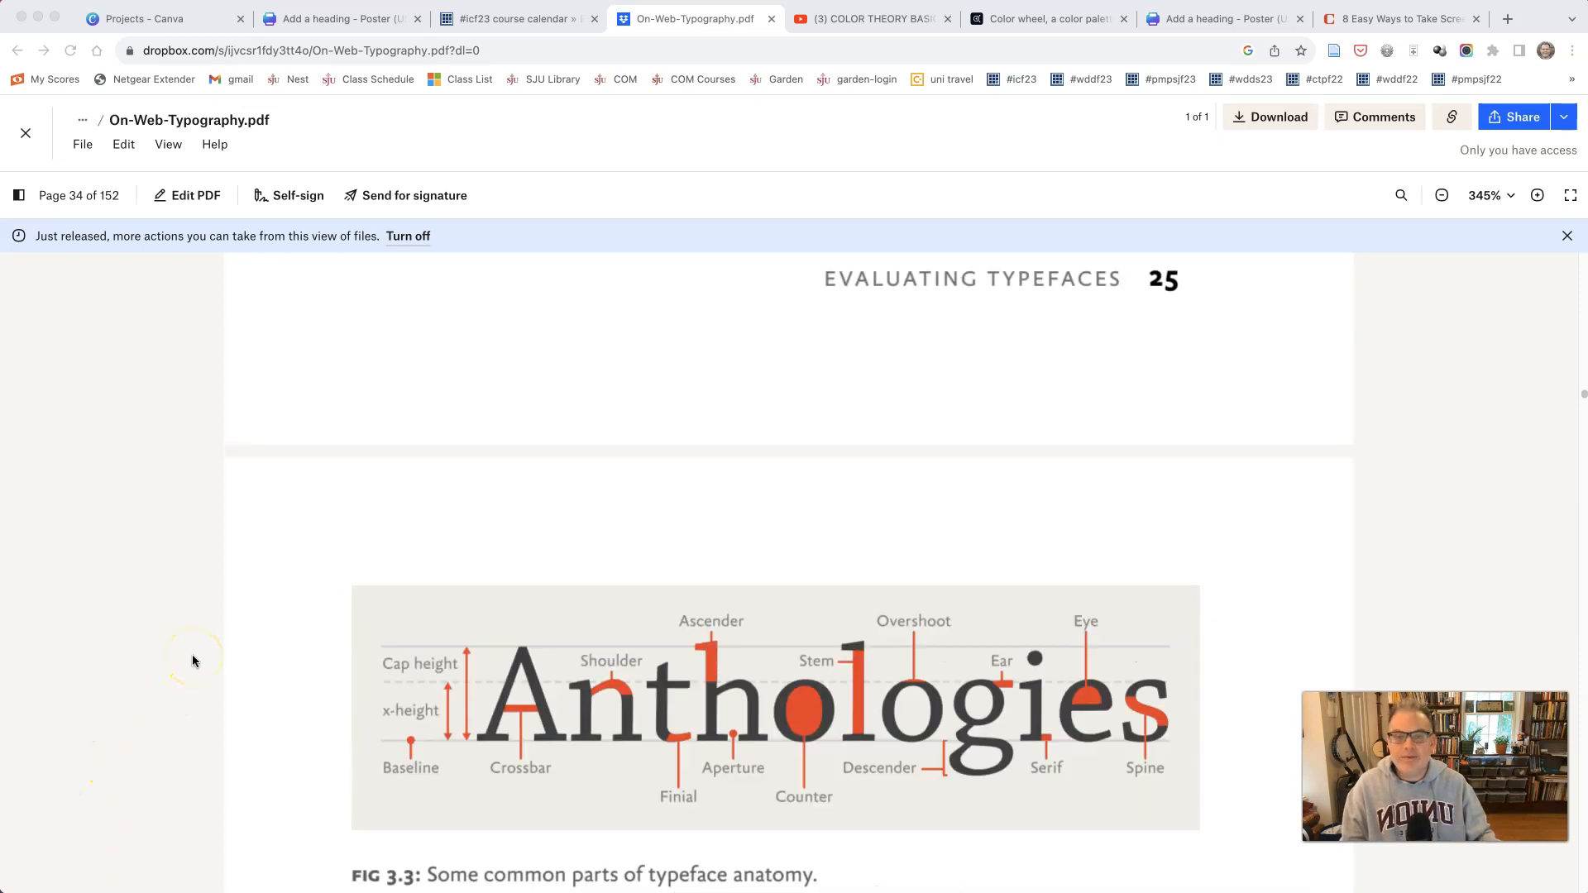
{"action": "scroll", "coordinate": [192, 659], "scroll_direction": "down", "scroll_amount": 1}
{"action": "scroll", "coordinate": [193, 661], "scroll_direction": "down", "scroll_amount": 2}
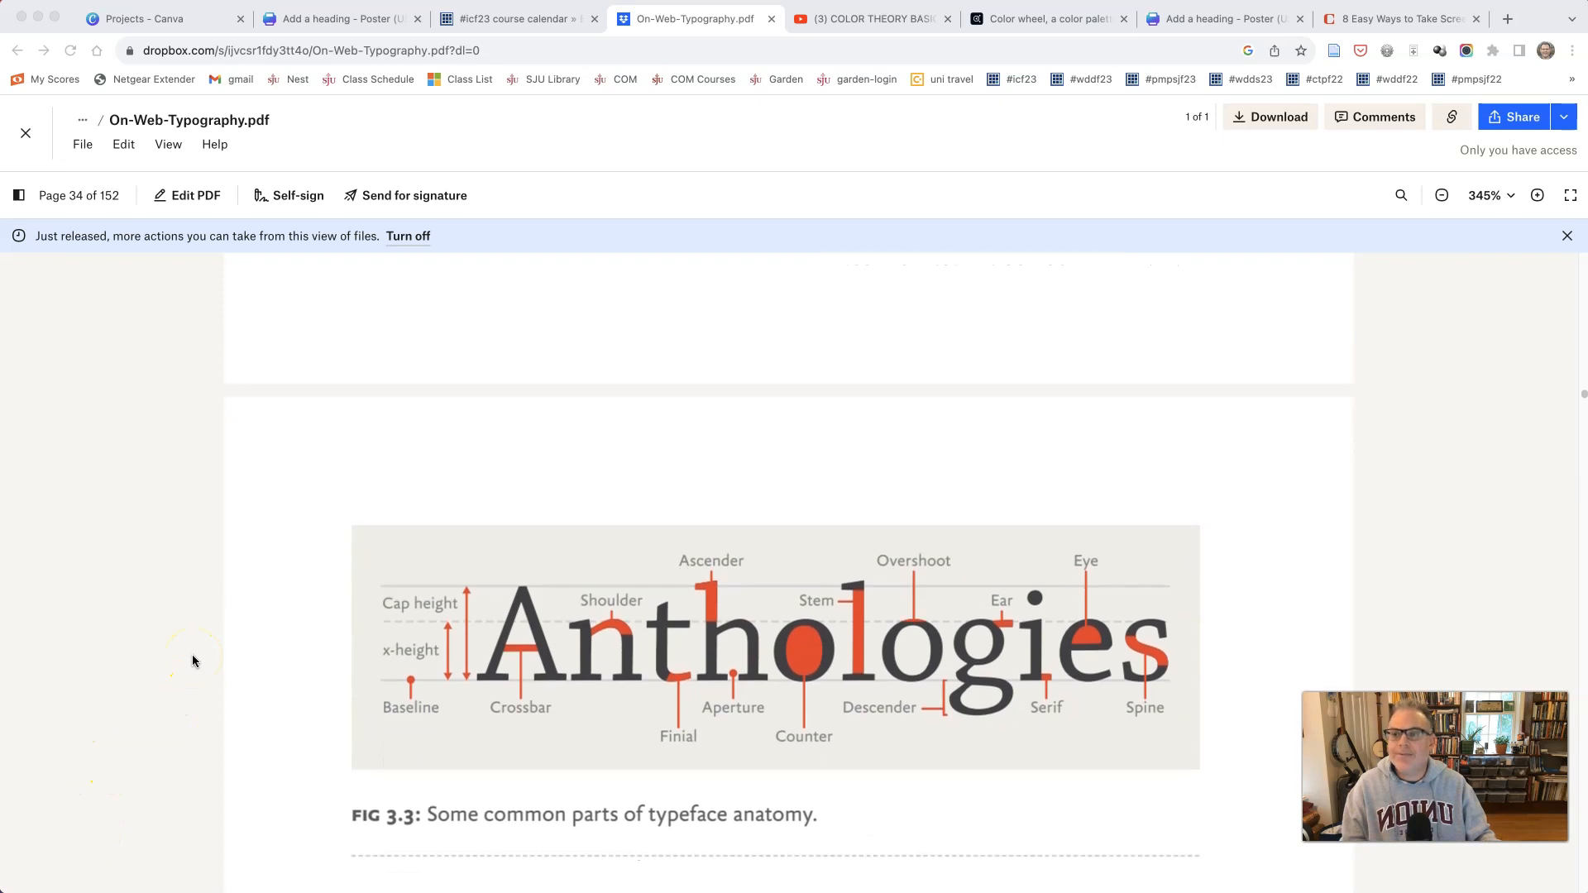
{"action": "scroll", "coordinate": [192, 655], "scroll_direction": "down", "scroll_amount": 2}
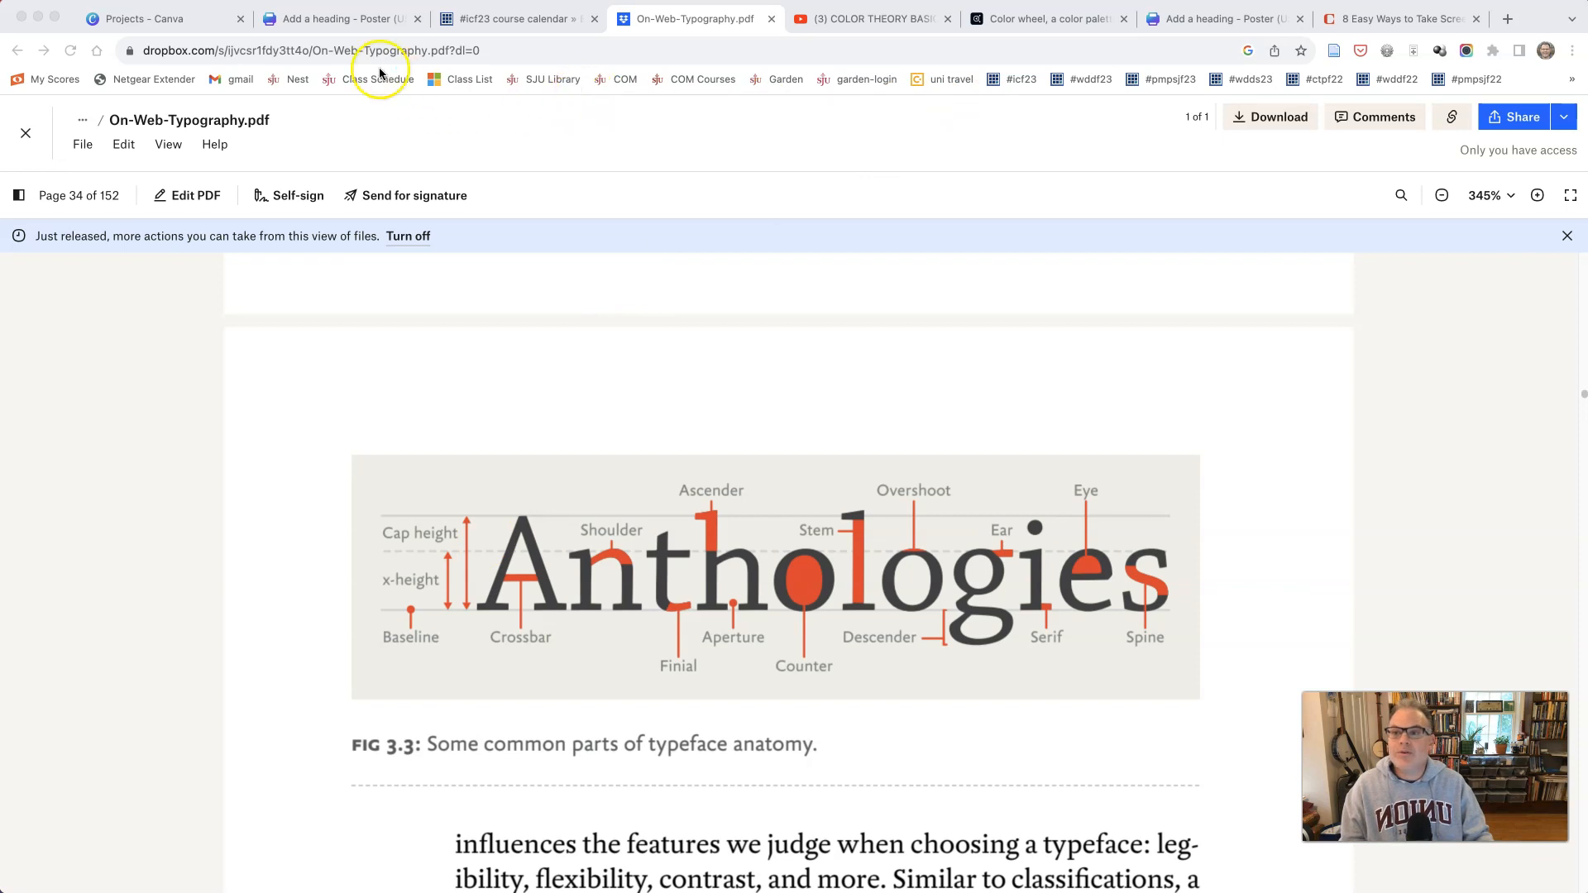
Step: Return to the Canva poster and hide its rulers and guides
{"action": "left_click", "coordinate": [364, 21]}
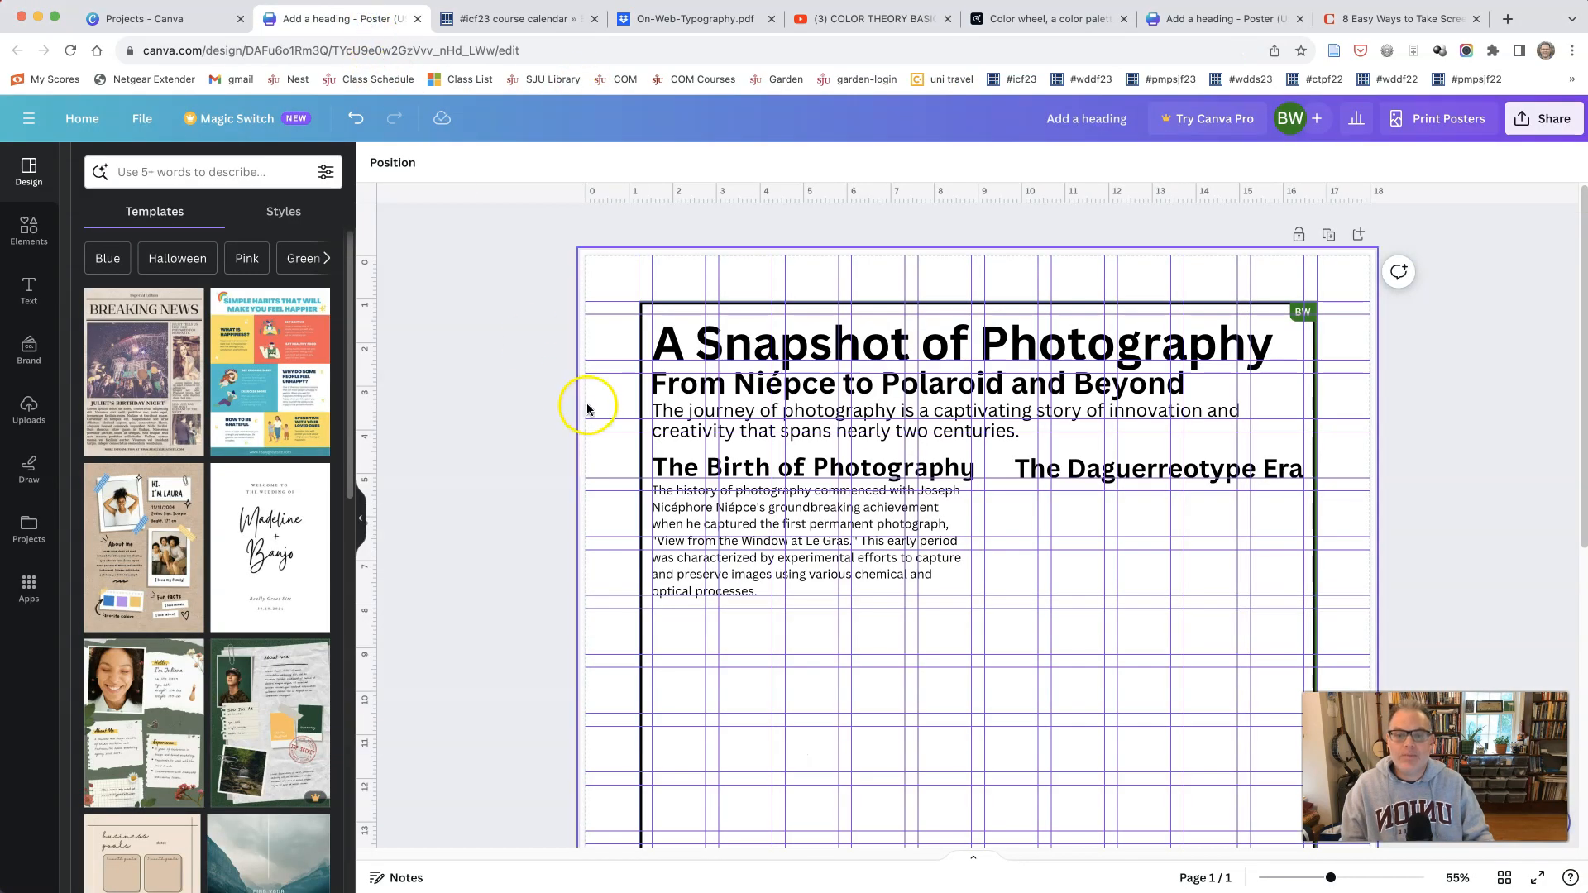
{"action": "scroll", "coordinate": [586, 407], "scroll_direction": "down", "scroll_amount": 5}
{"action": "scroll", "coordinate": [587, 407], "scroll_direction": "down", "scroll_amount": 3}
{"action": "scroll", "coordinate": [584, 397], "scroll_direction": "up", "scroll_amount": 15}
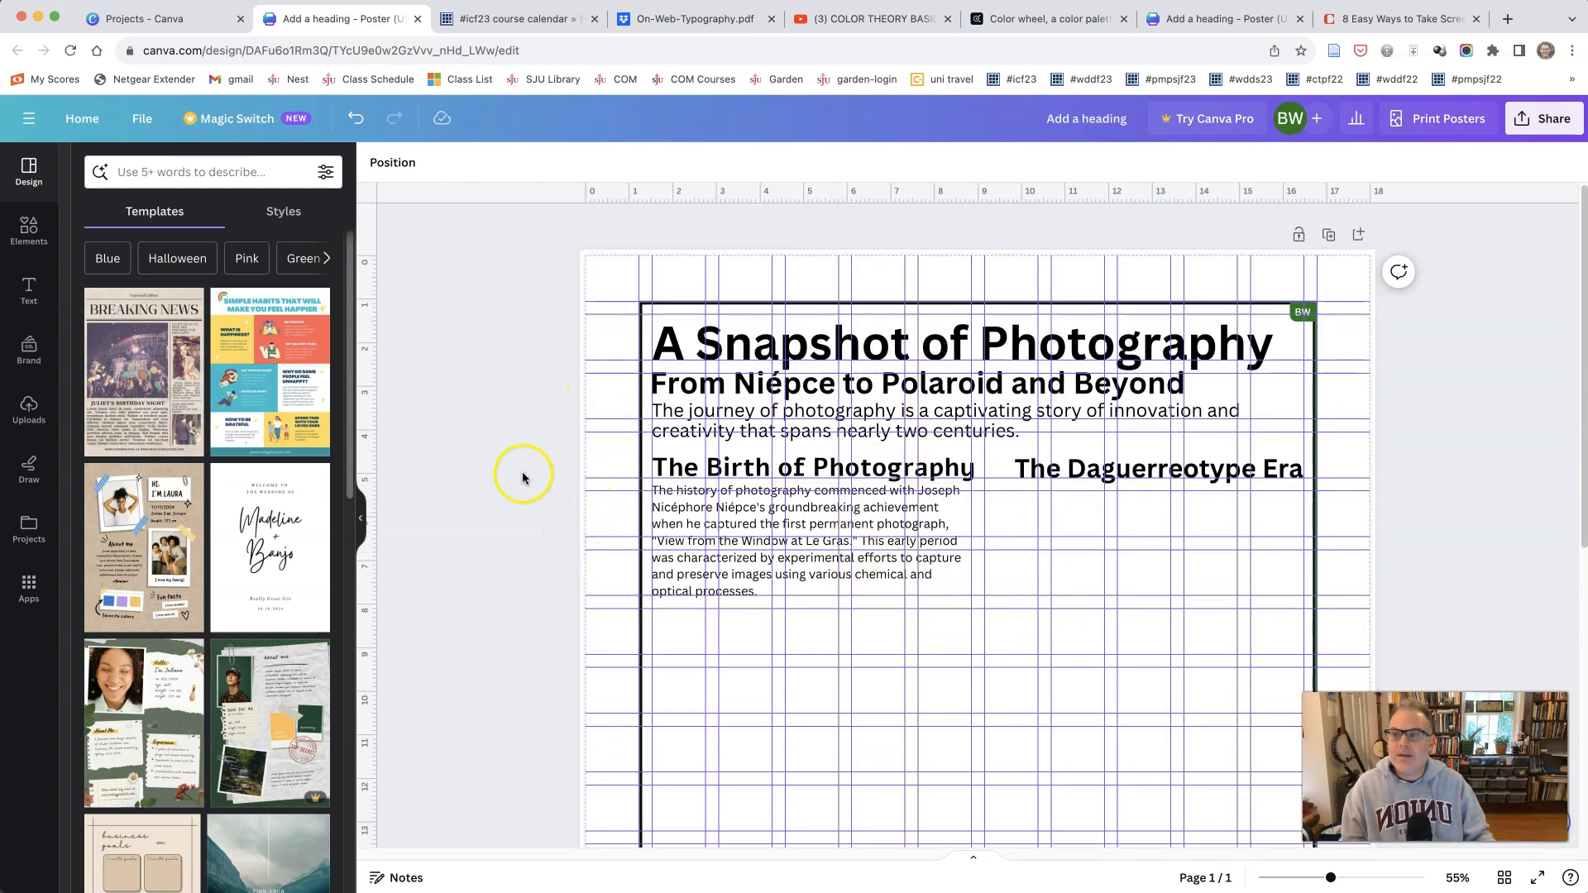
{"action": "left_click", "coordinate": [147, 124]}
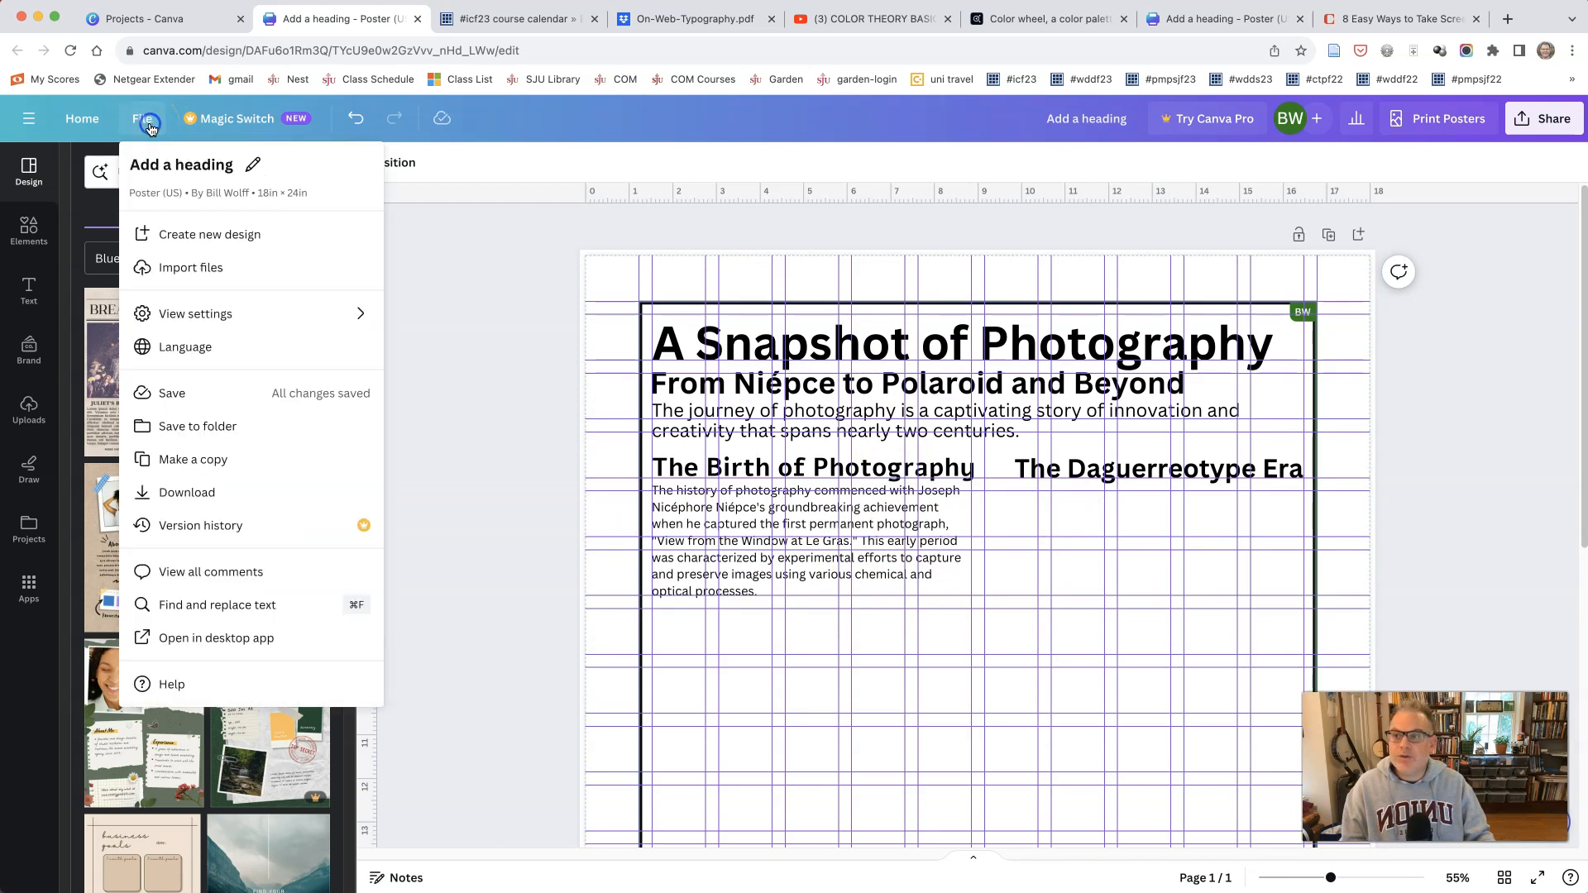
{"action": "left_click", "coordinate": [182, 321]}
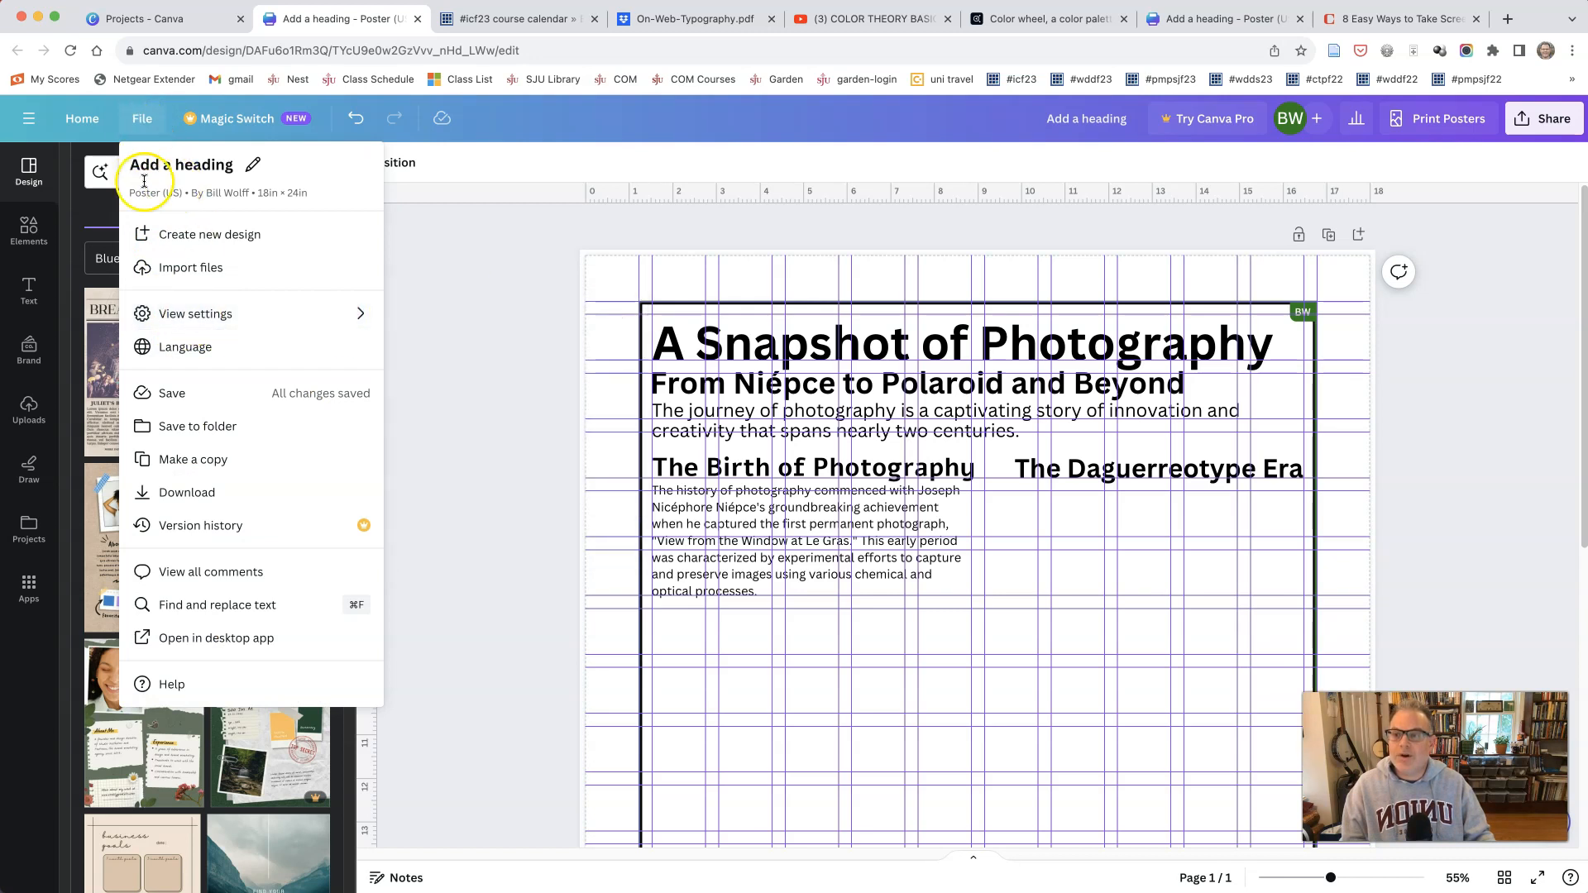
{"action": "left_click", "coordinate": [166, 314]}
{"action": "left_click", "coordinate": [521, 313]}
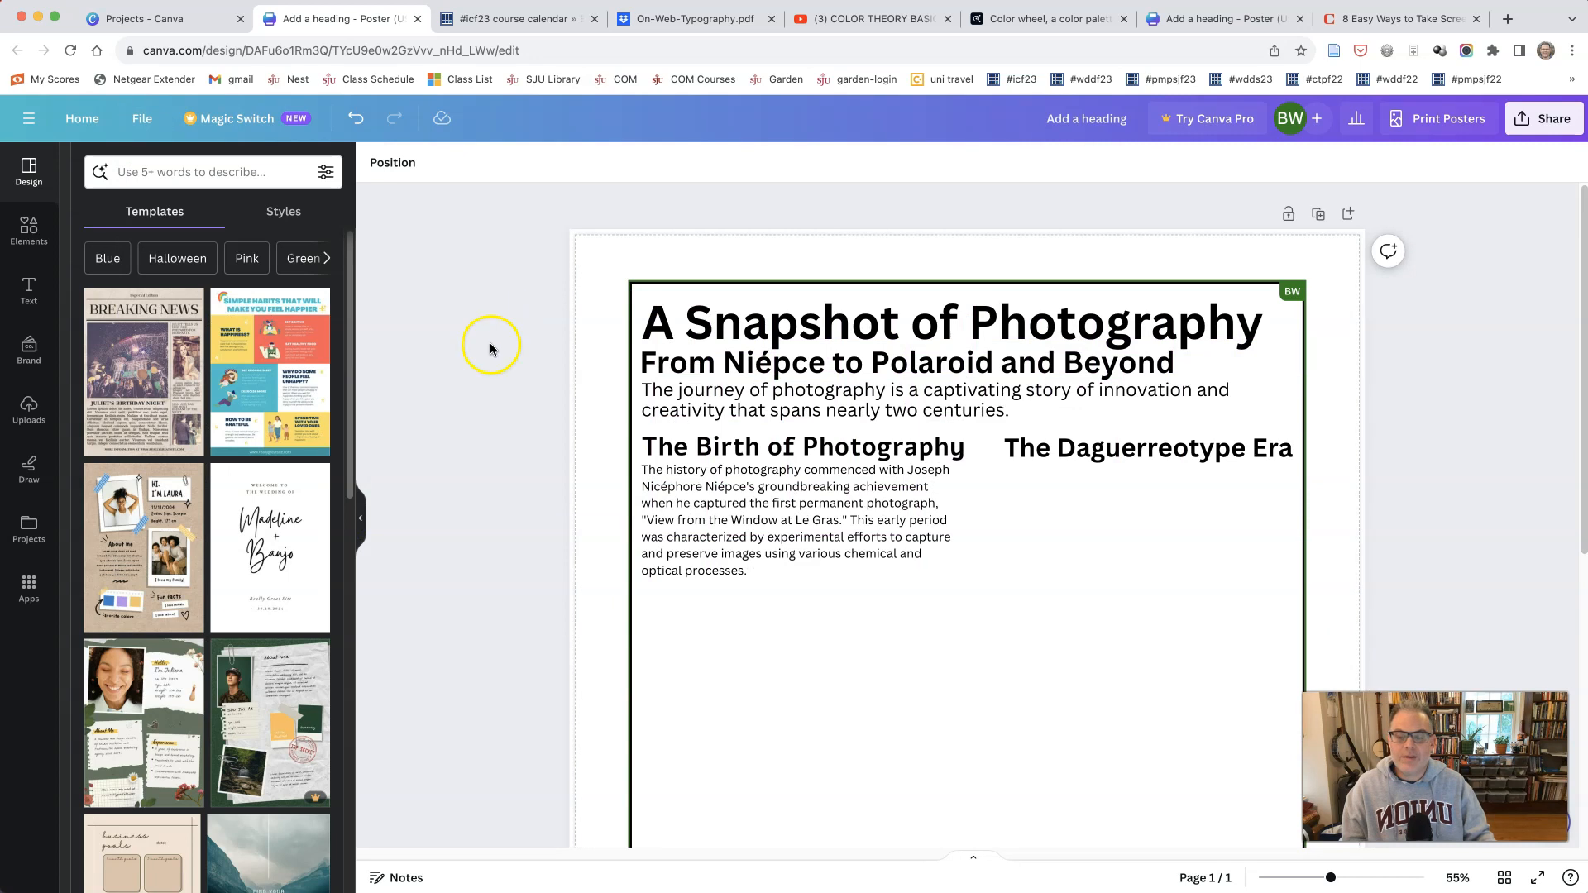
Step: Add a blank second page below the poster page
{"action": "scroll", "coordinate": [538, 363], "scroll_direction": "down", "scroll_amount": 3}
{"action": "scroll", "coordinate": [538, 363], "scroll_direction": "down", "scroll_amount": 5}
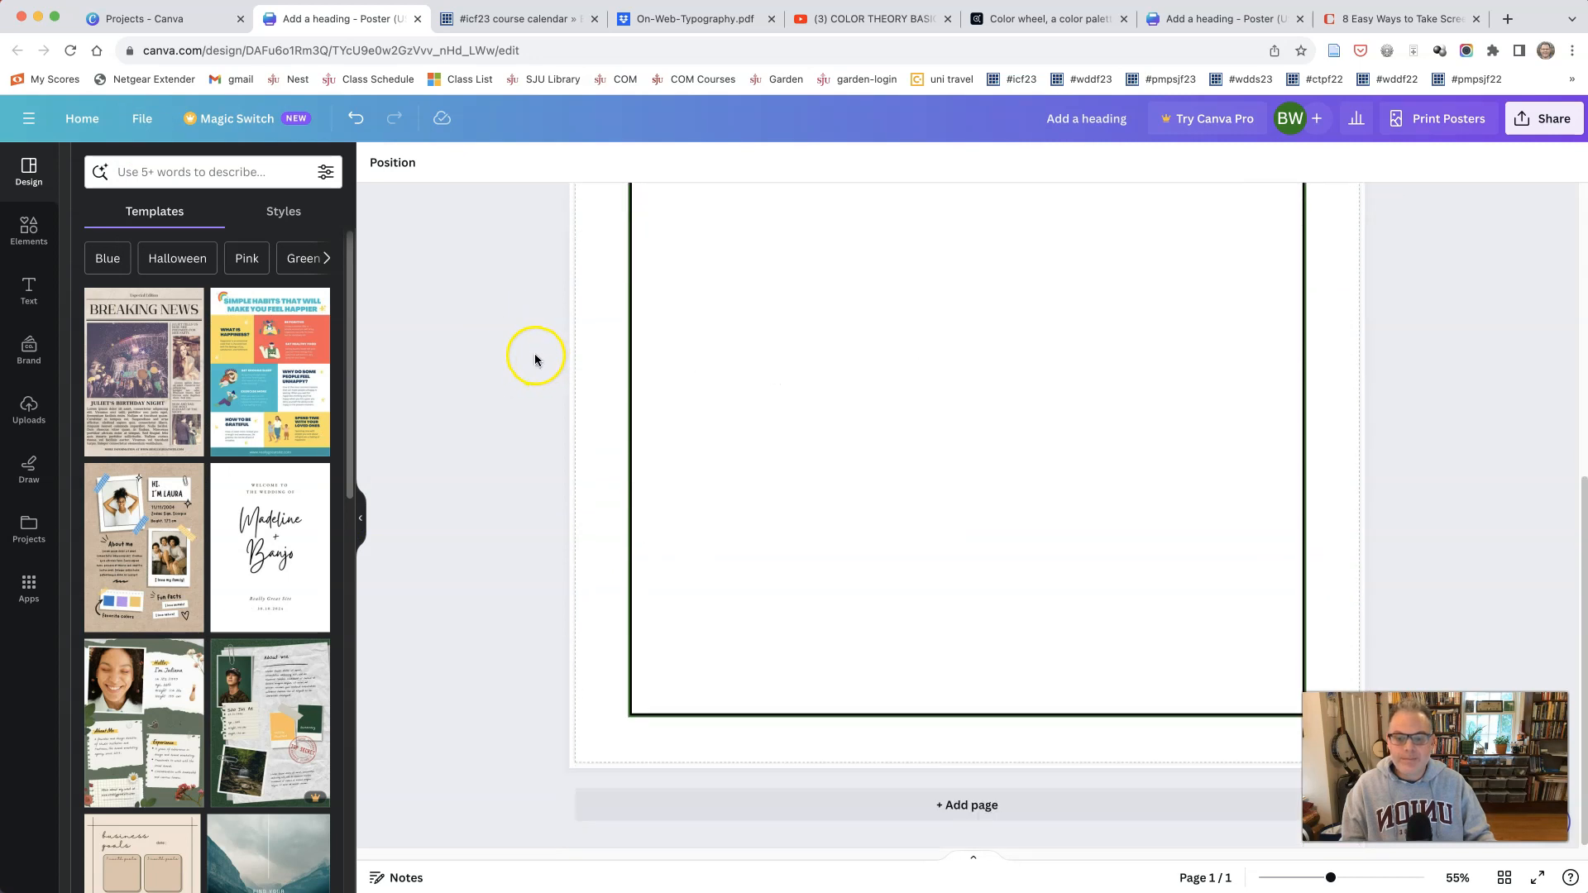
{"action": "left_click", "coordinate": [960, 805]}
{"action": "scroll", "coordinate": [891, 695], "scroll_direction": "up", "scroll_amount": 5}
{"action": "scroll", "coordinate": [888, 688], "scroll_direction": "up", "scroll_amount": 5}
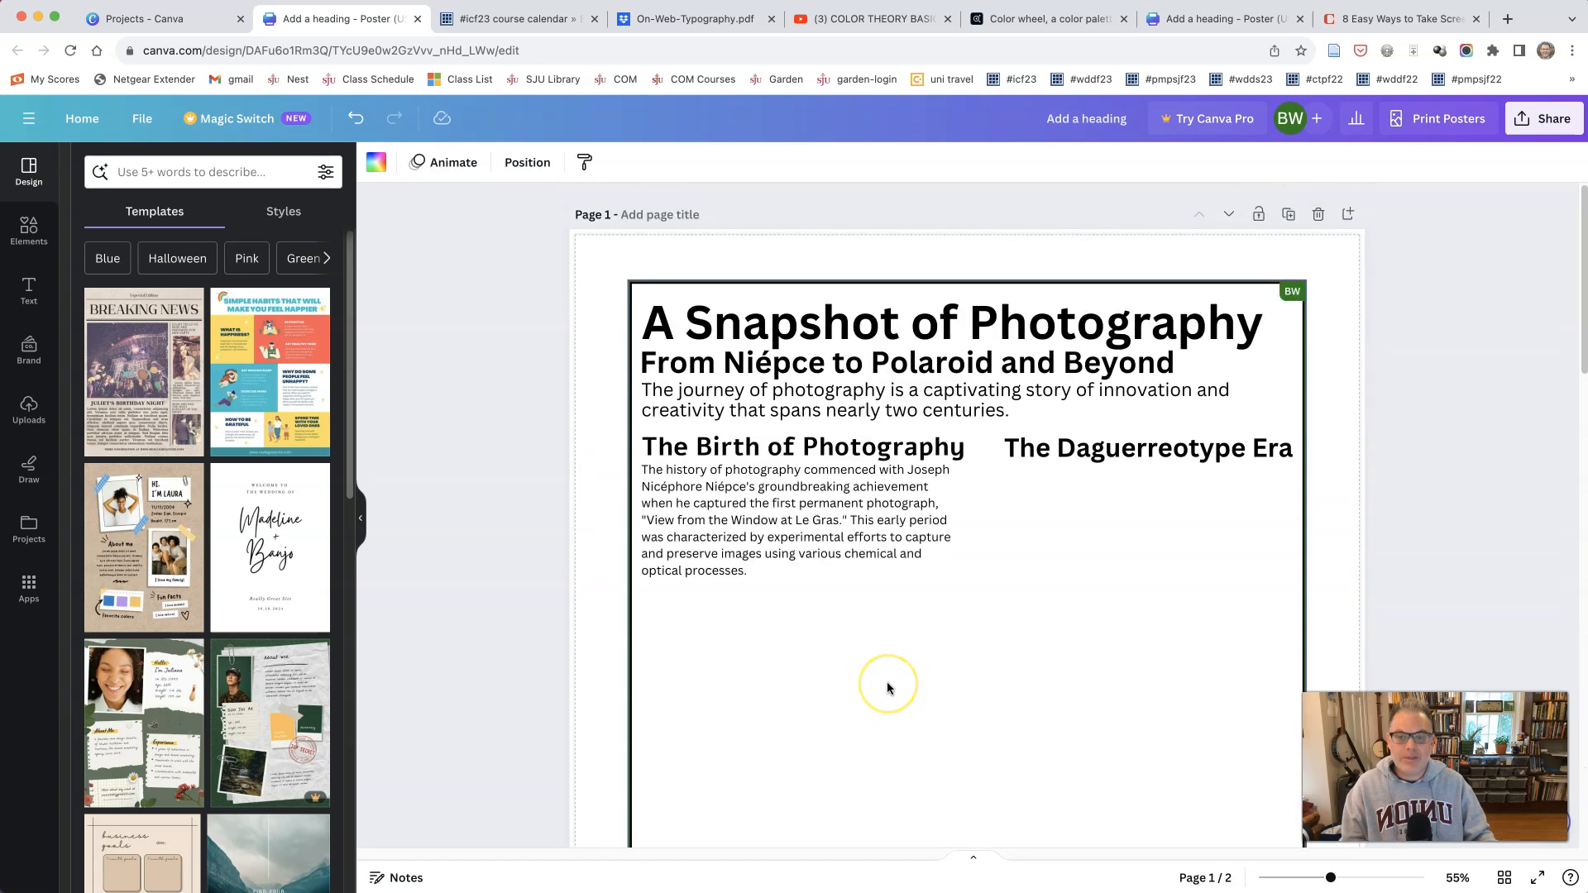
{"action": "scroll", "coordinate": [887, 688], "scroll_direction": "down", "scroll_amount": 4}
{"action": "scroll", "coordinate": [887, 681], "scroll_direction": "down", "scroll_amount": 10}
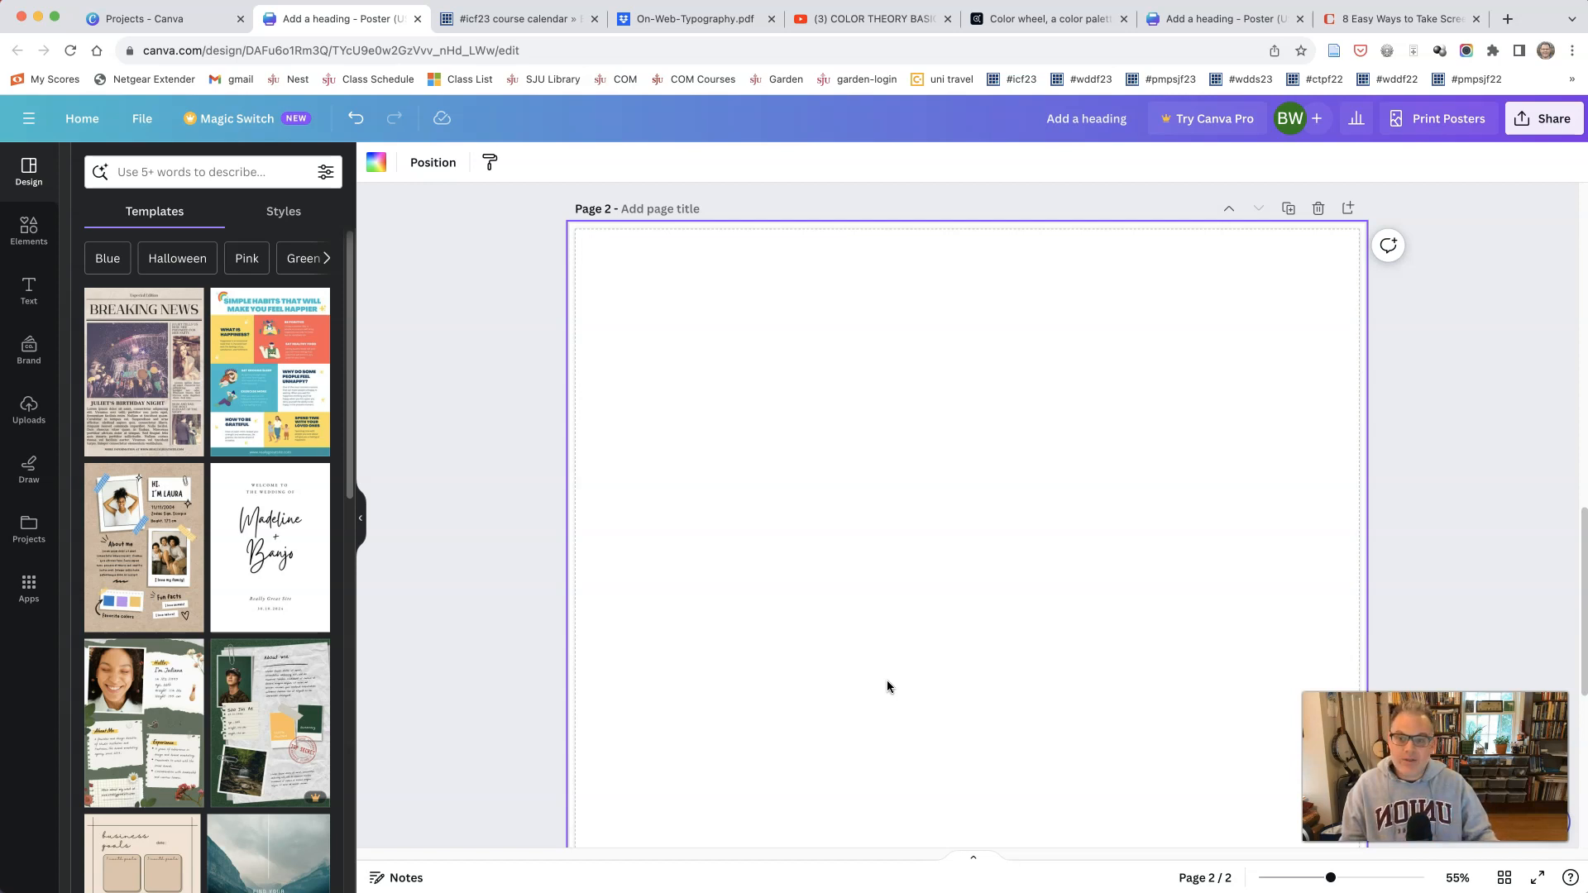
Step: Copy the title "A Snapshot of Photography" from page 1 and paste it at the upper-left corner of page 2
{"action": "scroll", "coordinate": [888, 687], "scroll_direction": "up", "scroll_amount": 10}
{"action": "left_click", "coordinate": [928, 317]}
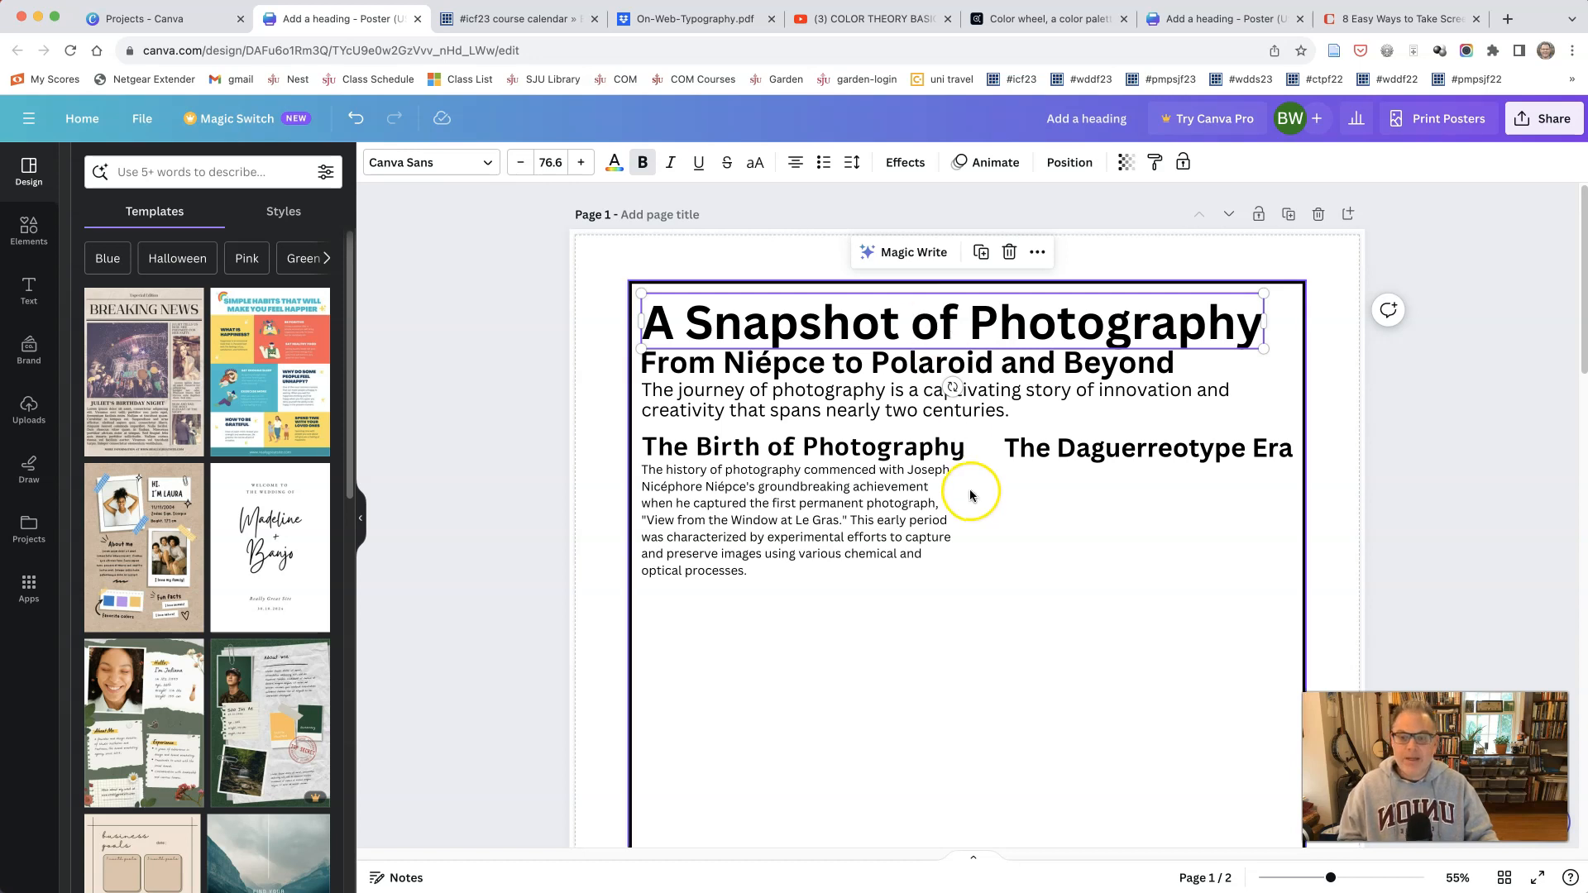
{"action": "scroll", "coordinate": [959, 496], "scroll_direction": "down", "scroll_amount": 10}
{"action": "scroll", "coordinate": [850, 468], "scroll_direction": "up", "scroll_amount": 10}
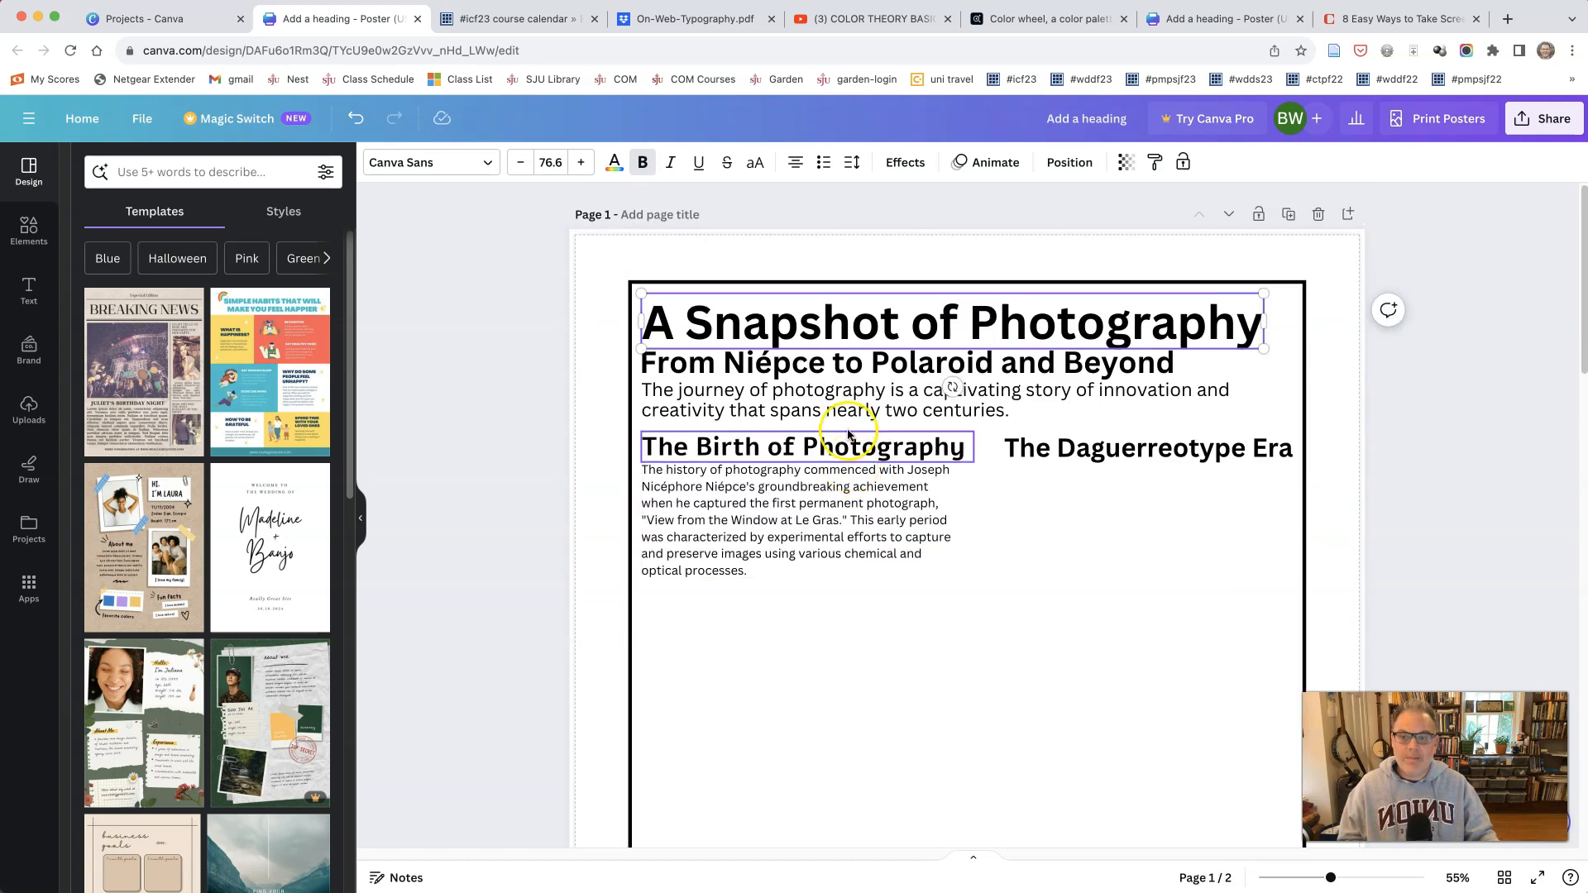
{"action": "right_click", "coordinate": [848, 327]}
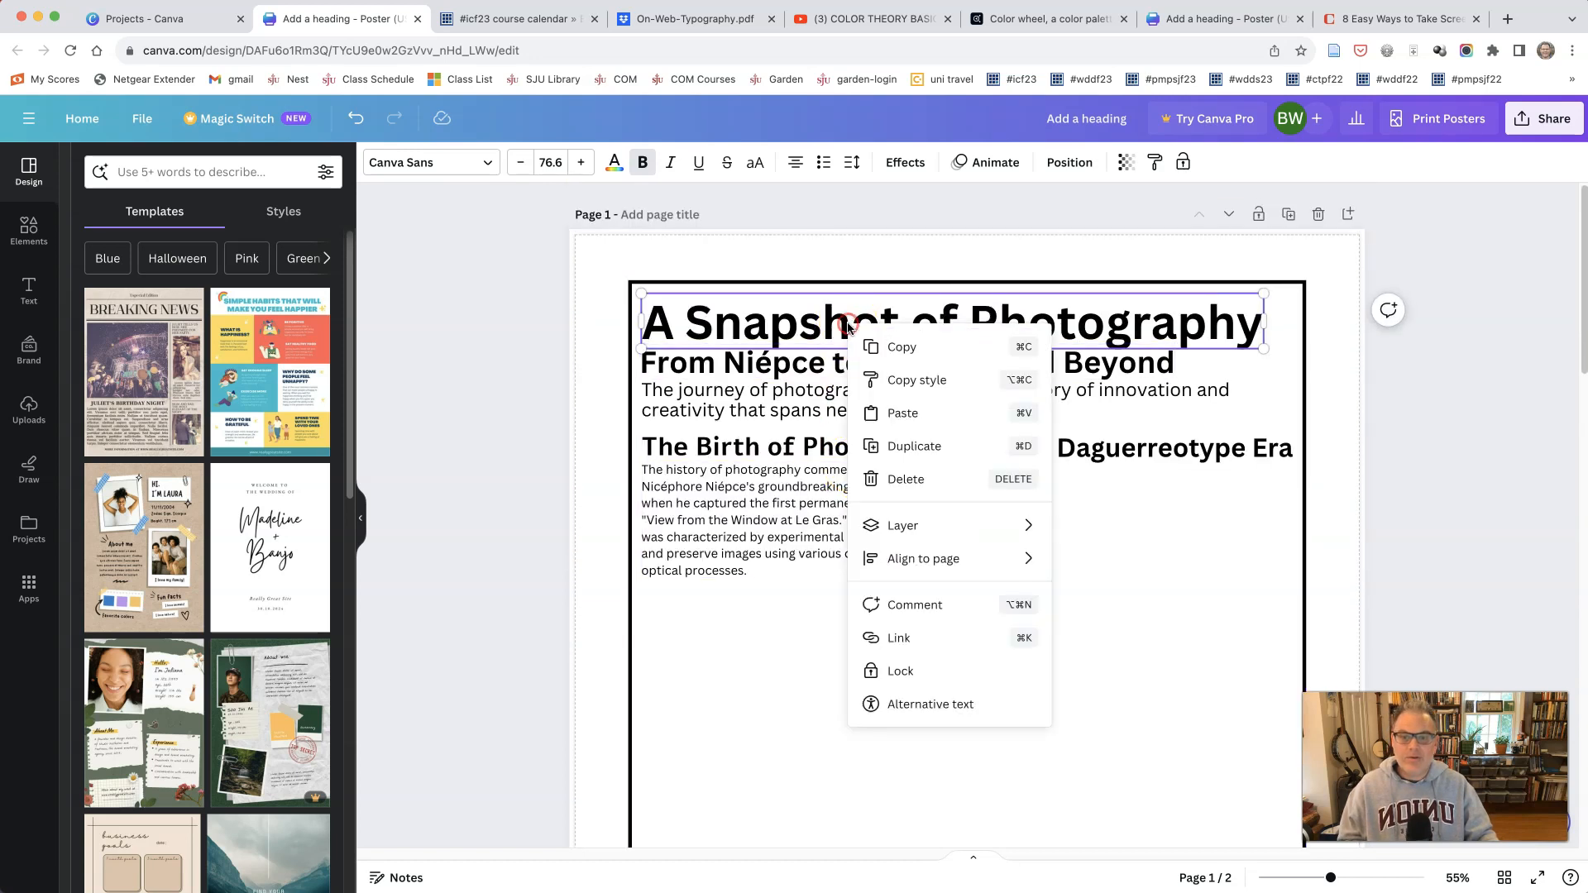
{"action": "left_click", "coordinate": [909, 348]}
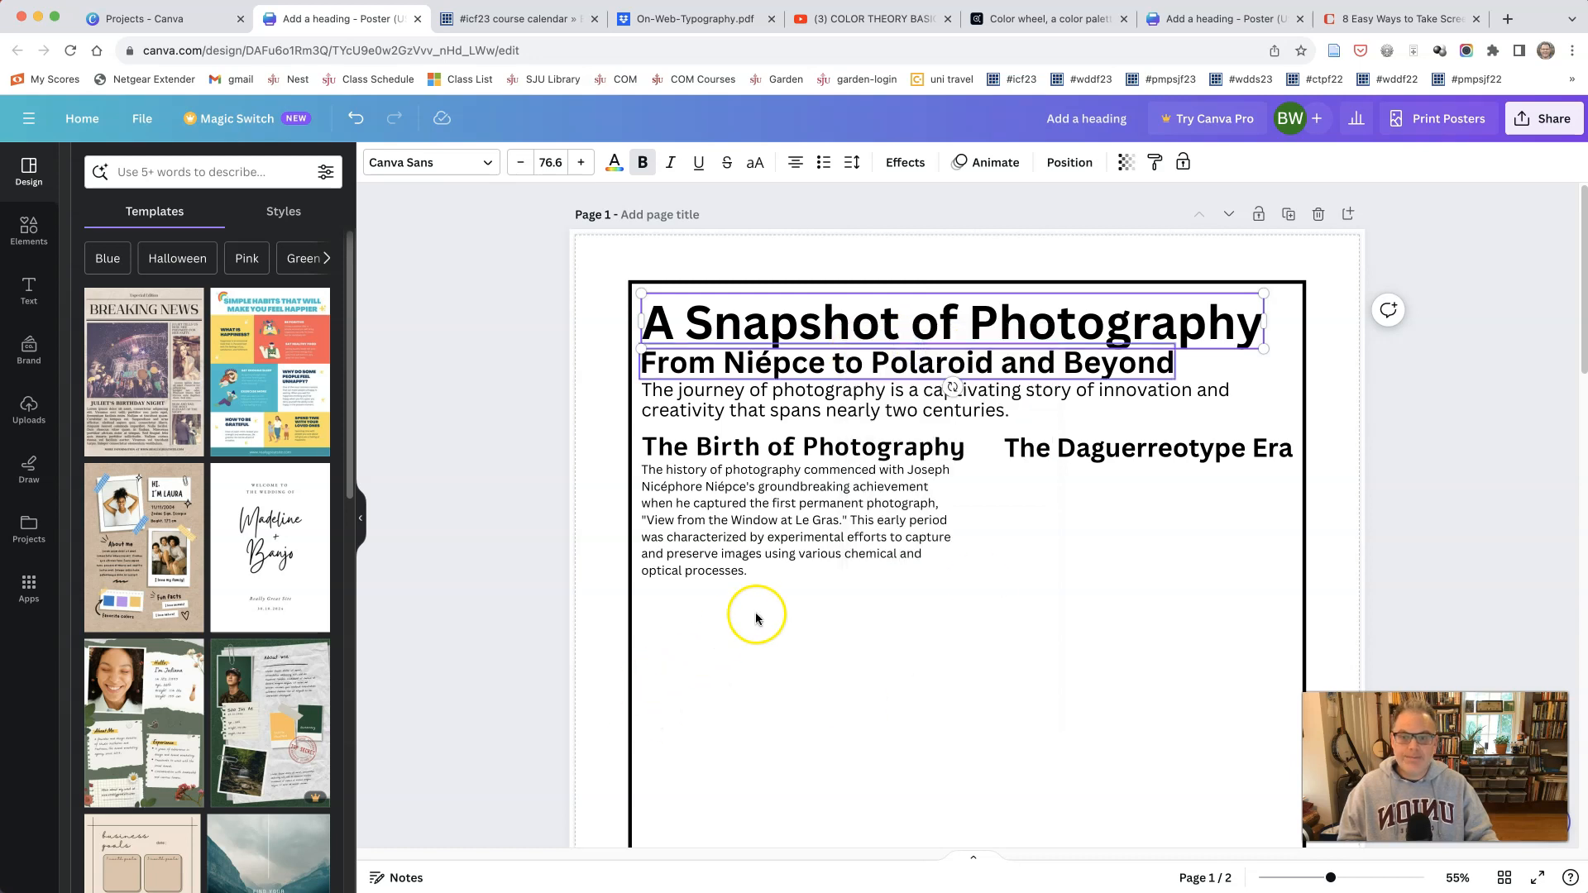
{"action": "scroll", "coordinate": [773, 612], "scroll_direction": "down", "scroll_amount": 10}
{"action": "scroll", "coordinate": [775, 612], "scroll_direction": "down", "scroll_amount": 3}
{"action": "left_click", "coordinate": [702, 521]}
{"action": "right_click", "coordinate": [702, 521]}
{"action": "left_click", "coordinate": [721, 608]}
{"action": "left_click_drag", "start_coordinate": [797, 503], "coordinate": [751, 463]}
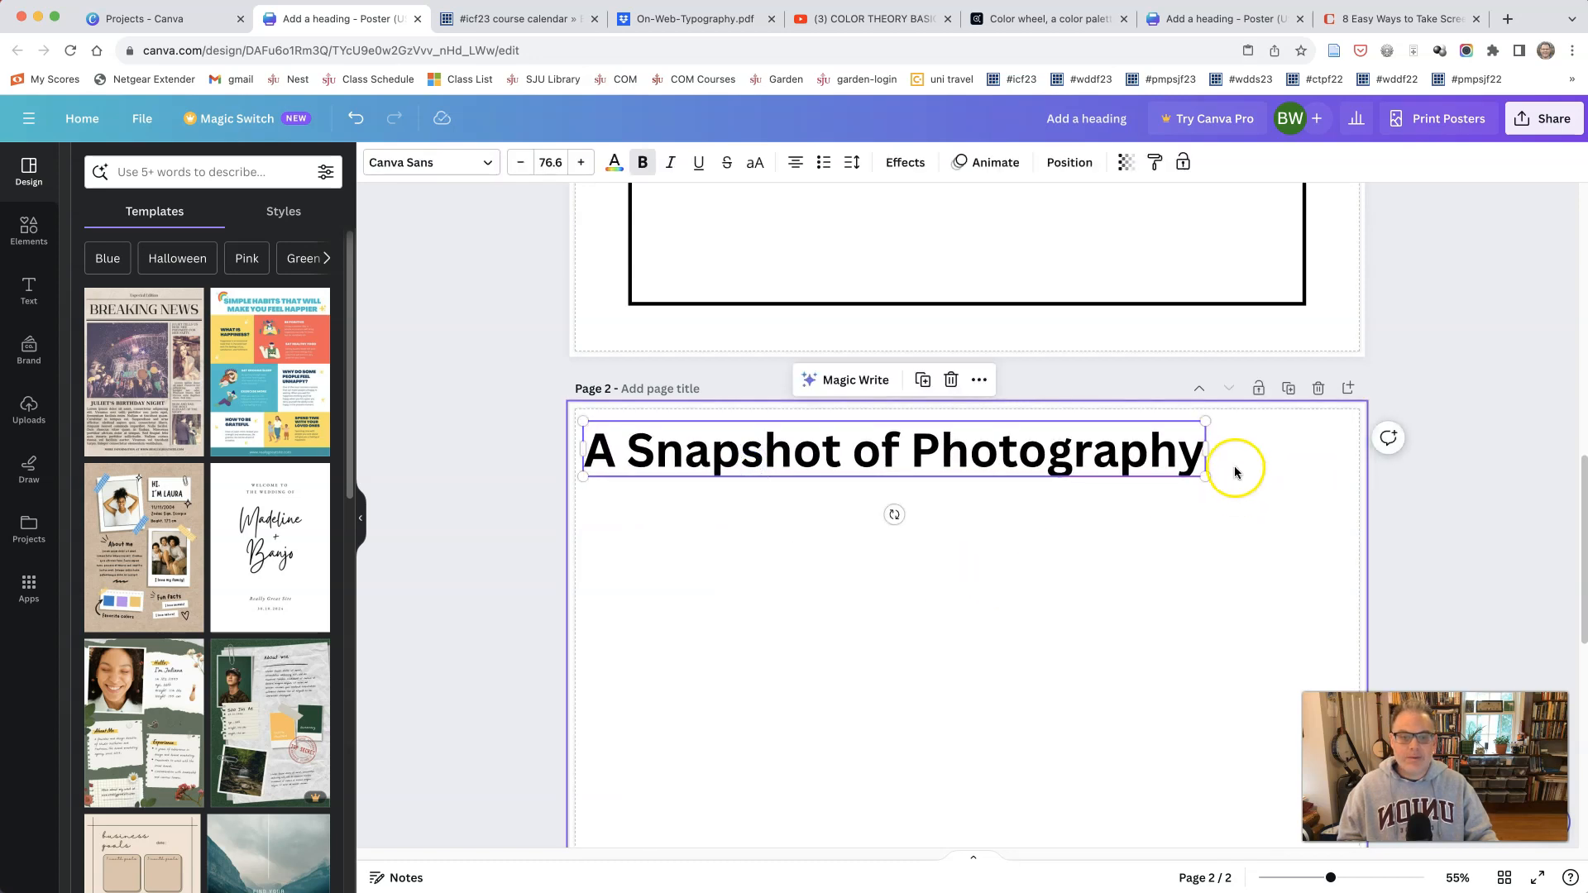
Step: Duplicate the page 2 title four times, stacking the copies directly below one another to make five lines
{"action": "right_click", "coordinate": [913, 459]}
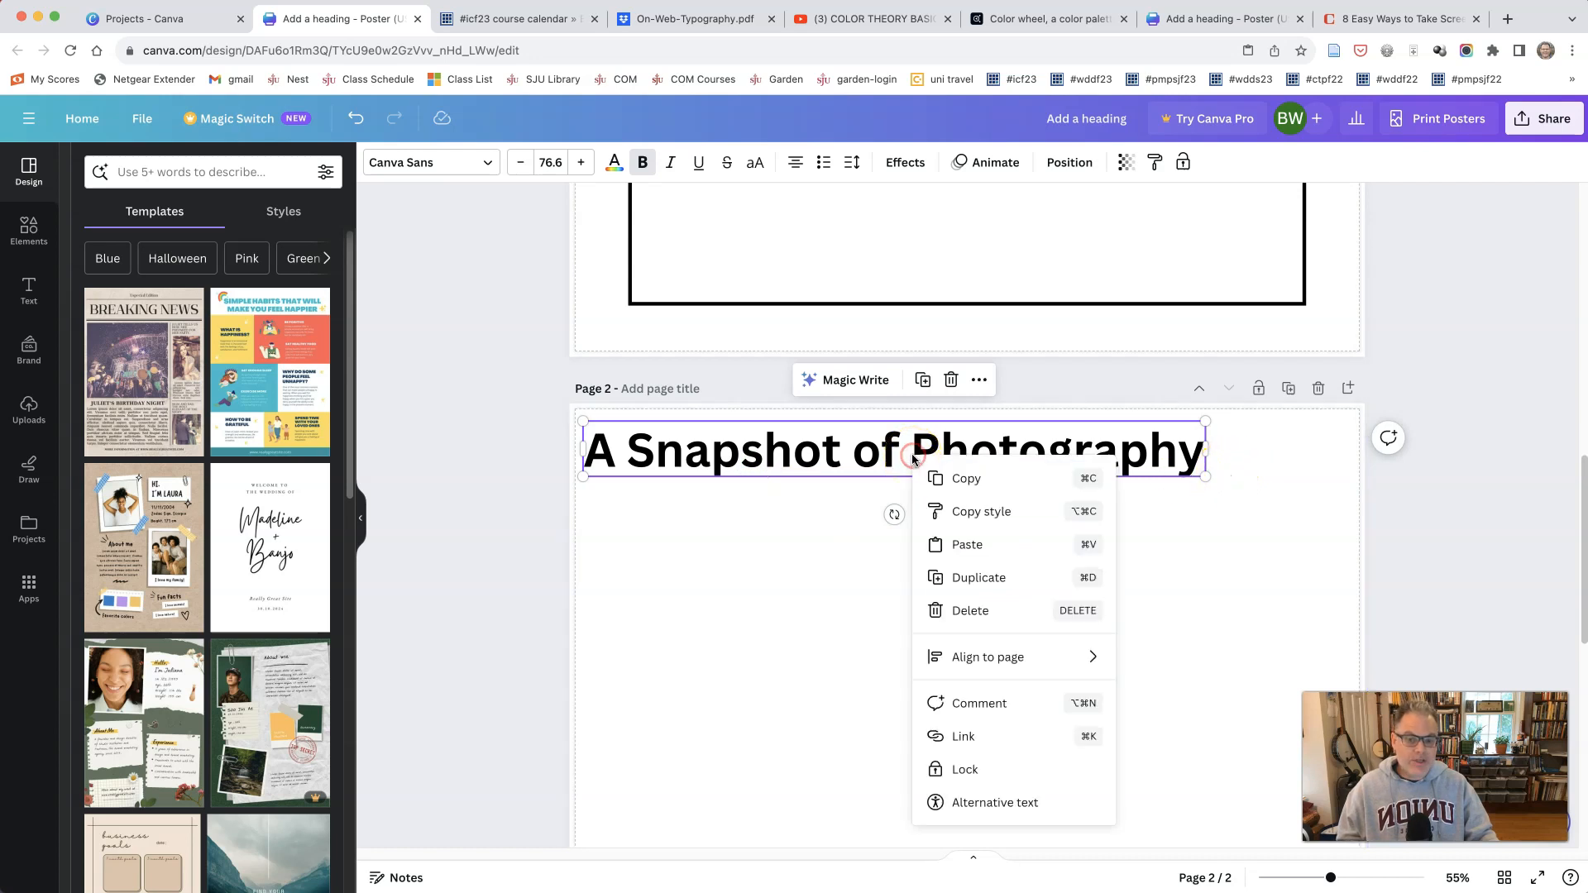
{"action": "left_click", "coordinate": [939, 581]}
{"action": "left_click_drag", "start_coordinate": [868, 459], "coordinate": [894, 560]}
{"action": "right_click", "coordinate": [868, 506]}
{"action": "left_click", "coordinate": [861, 507]}
{"action": "left_click", "coordinate": [862, 507]}
{"action": "left_click", "coordinate": [855, 599]}
{"action": "right_click", "coordinate": [857, 515]}
{"action": "left_click", "coordinate": [890, 637]}
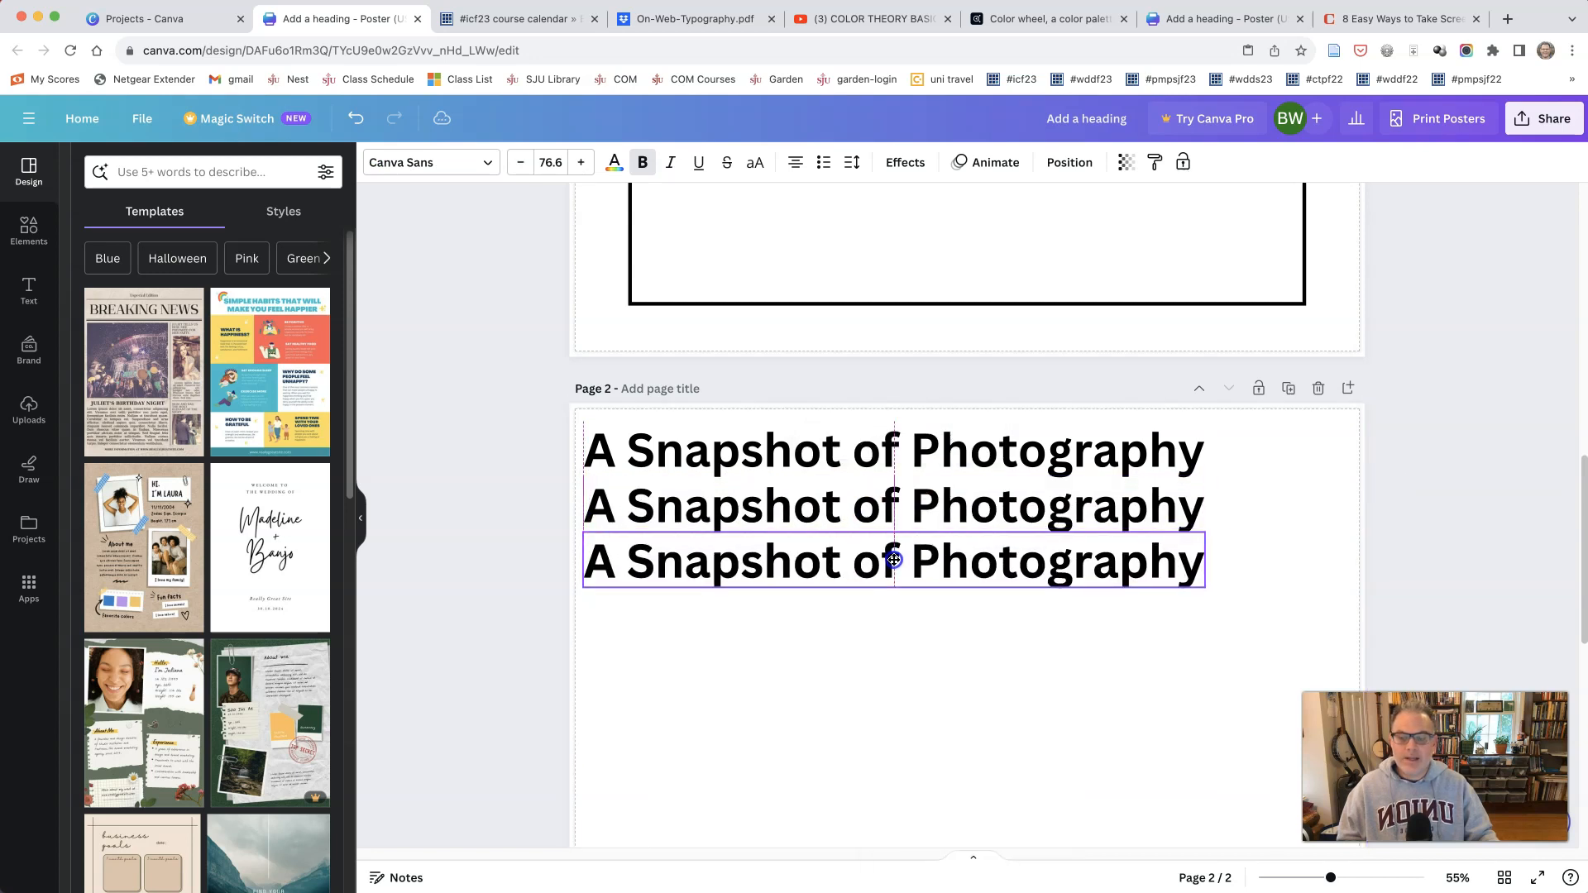
{"action": "right_click", "coordinate": [894, 560]}
{"action": "left_click", "coordinate": [918, 610]}
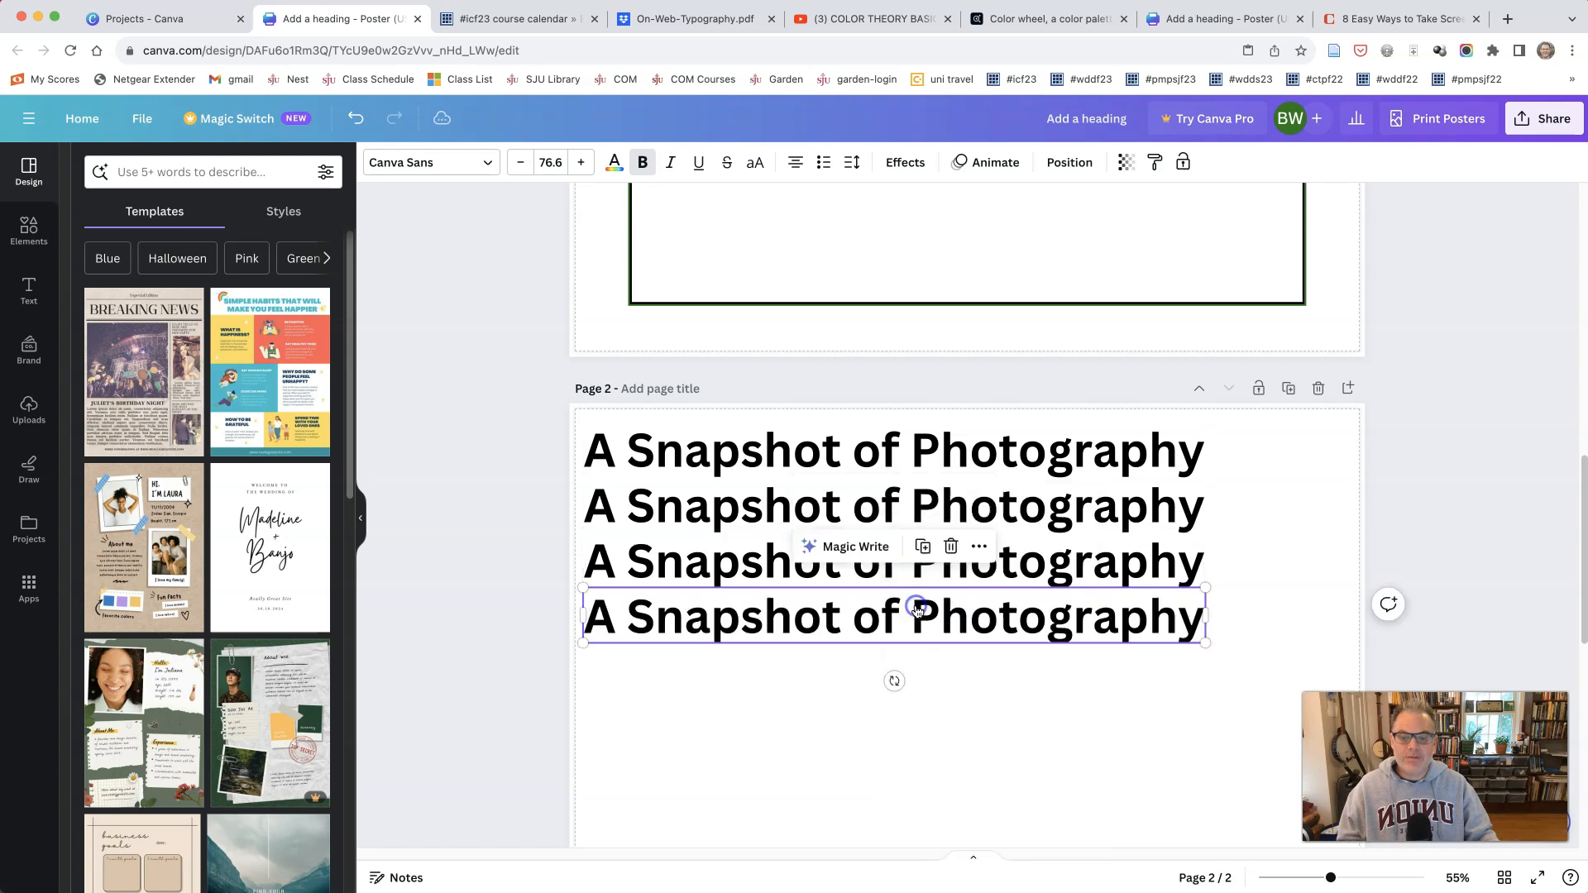
{"action": "right_click", "coordinate": [884, 612]}
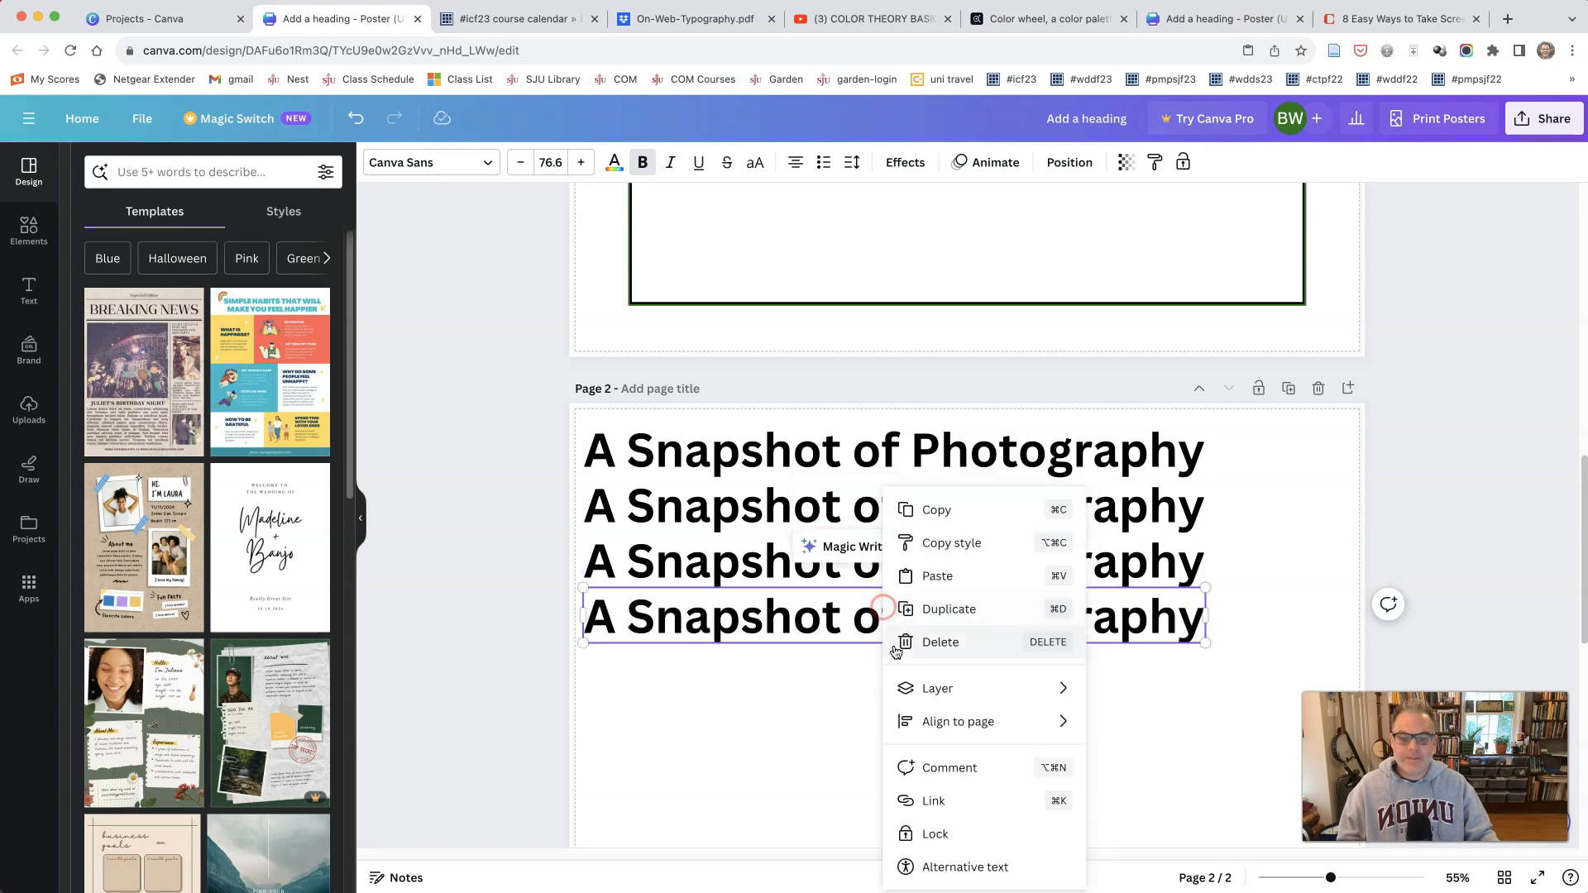
{"action": "left_click", "coordinate": [910, 608]}
{"action": "scroll", "coordinate": [816, 645], "scroll_direction": "down", "scroll_amount": 2}
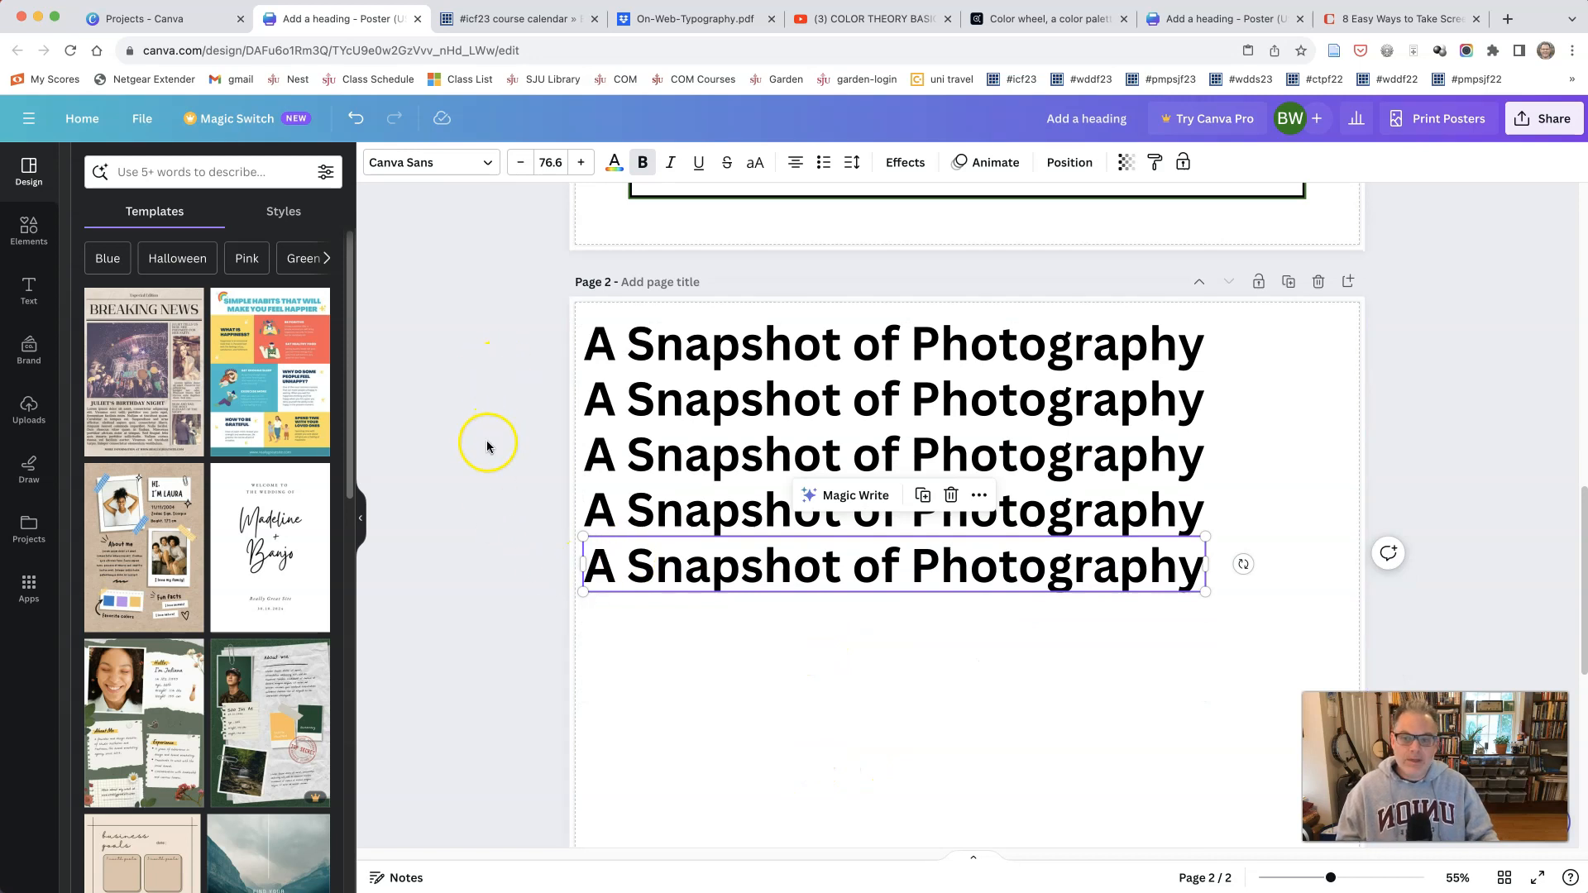
Step: Set the first title line on page 2 in Garamond and align it left
{"action": "left_click", "coordinate": [801, 340]}
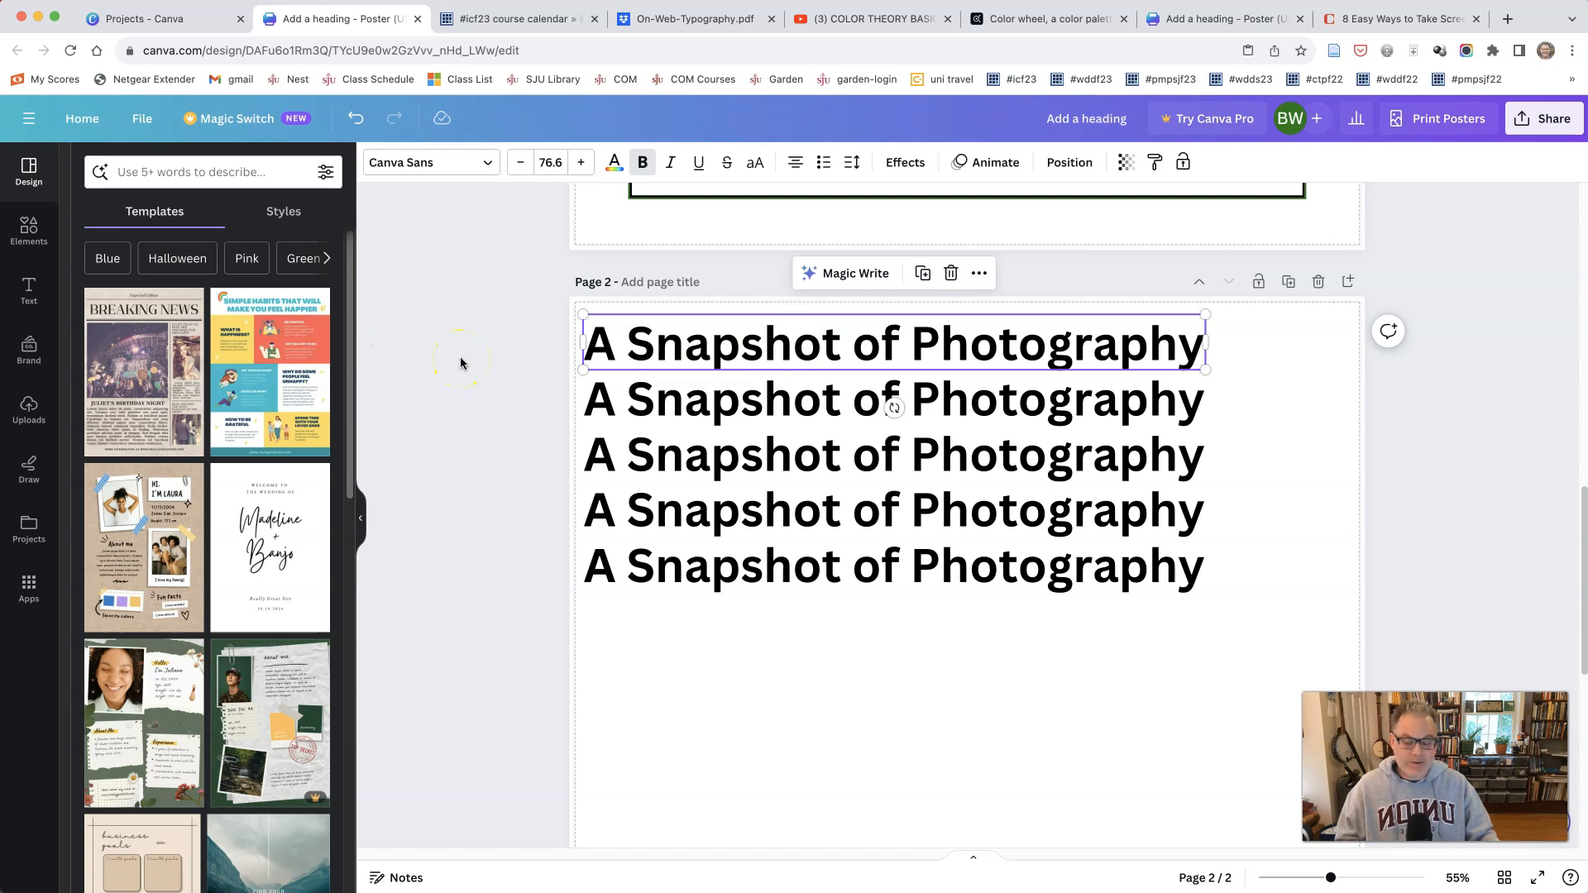
{"action": "left_click", "coordinate": [487, 168]}
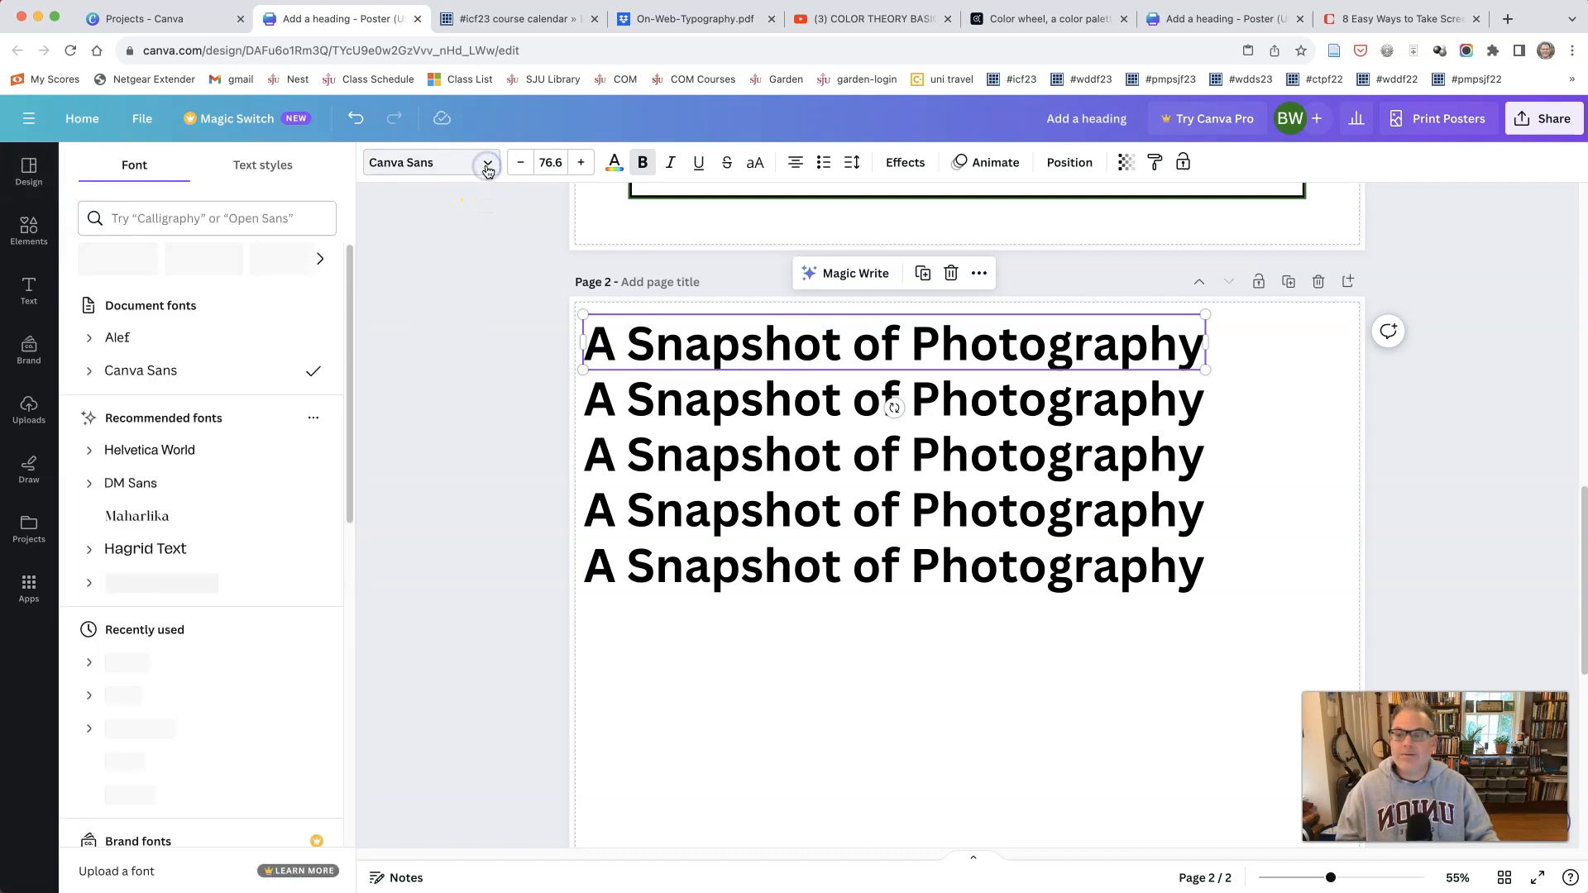
{"action": "left_click_drag", "start_coordinate": [347, 471], "coordinate": [347, 766]}
{"action": "scroll", "coordinate": [225, 665], "scroll_direction": "down", "scroll_amount": 10}
{"action": "scroll", "coordinate": [228, 667], "scroll_direction": "down", "scroll_amount": 4}
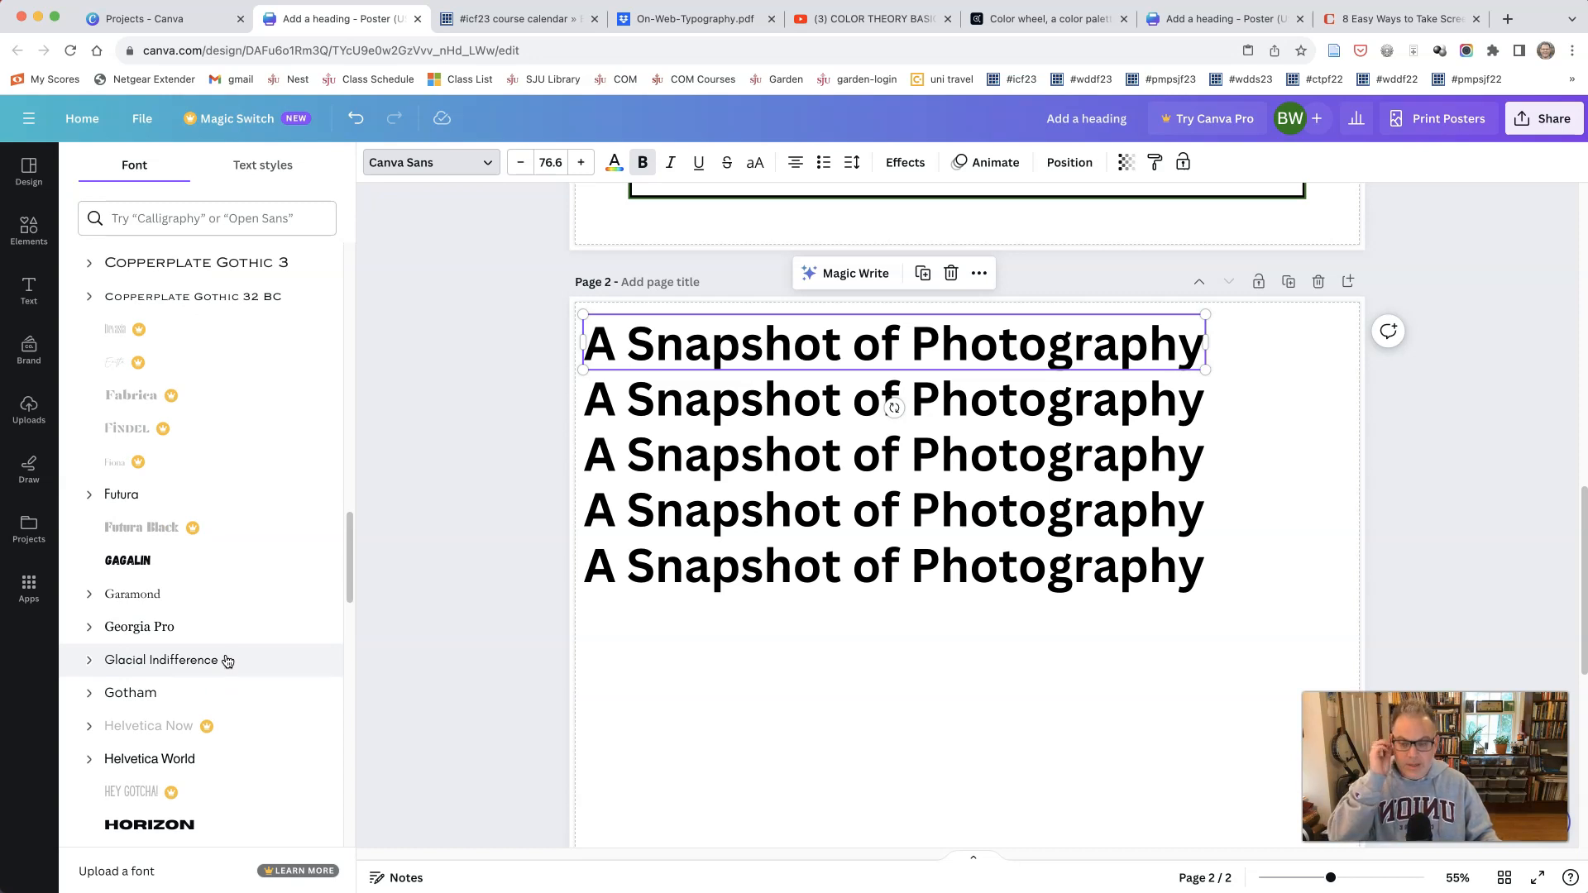
{"action": "left_click", "coordinate": [216, 597]}
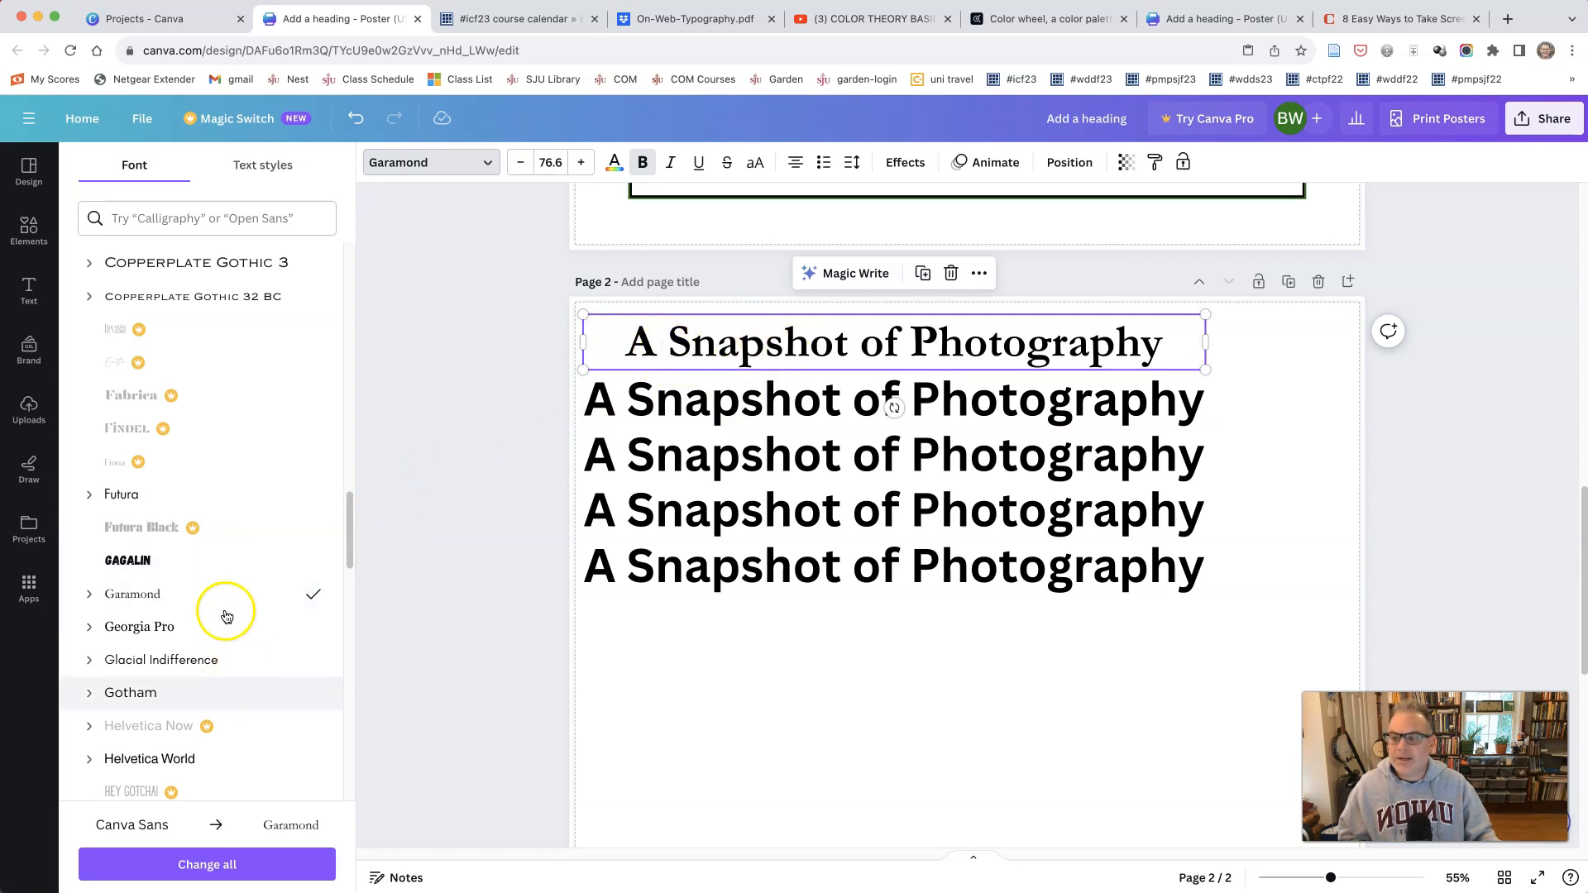
{"action": "left_click", "coordinate": [795, 162]}
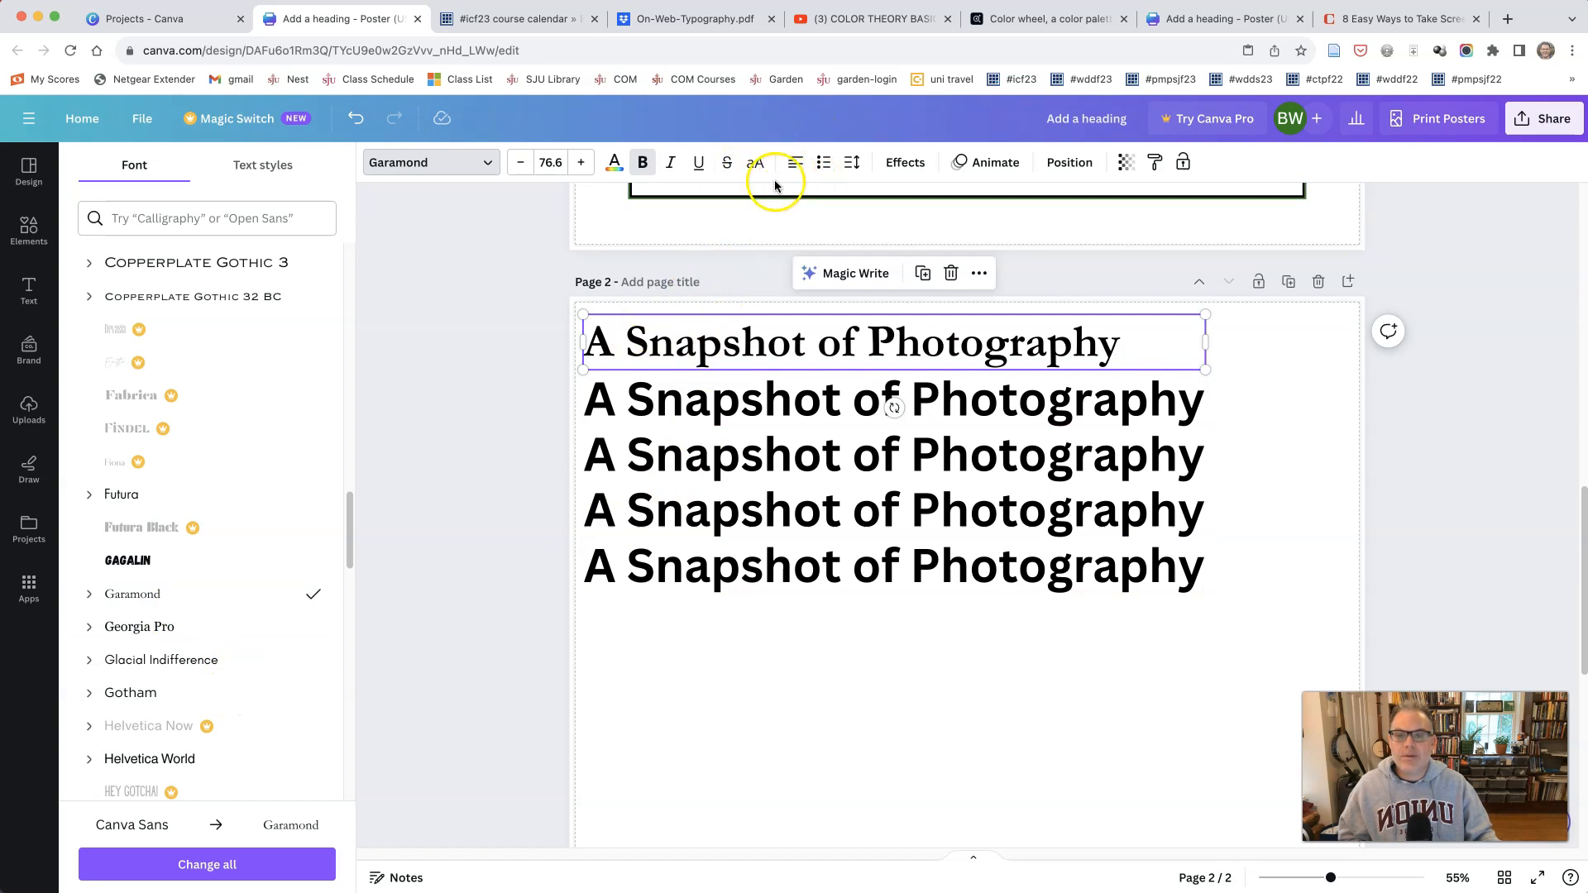
Step: Set the second title line in Libre Baskerville, widen its text box to fit one line, and align it left
{"action": "left_click", "coordinate": [727, 411]}
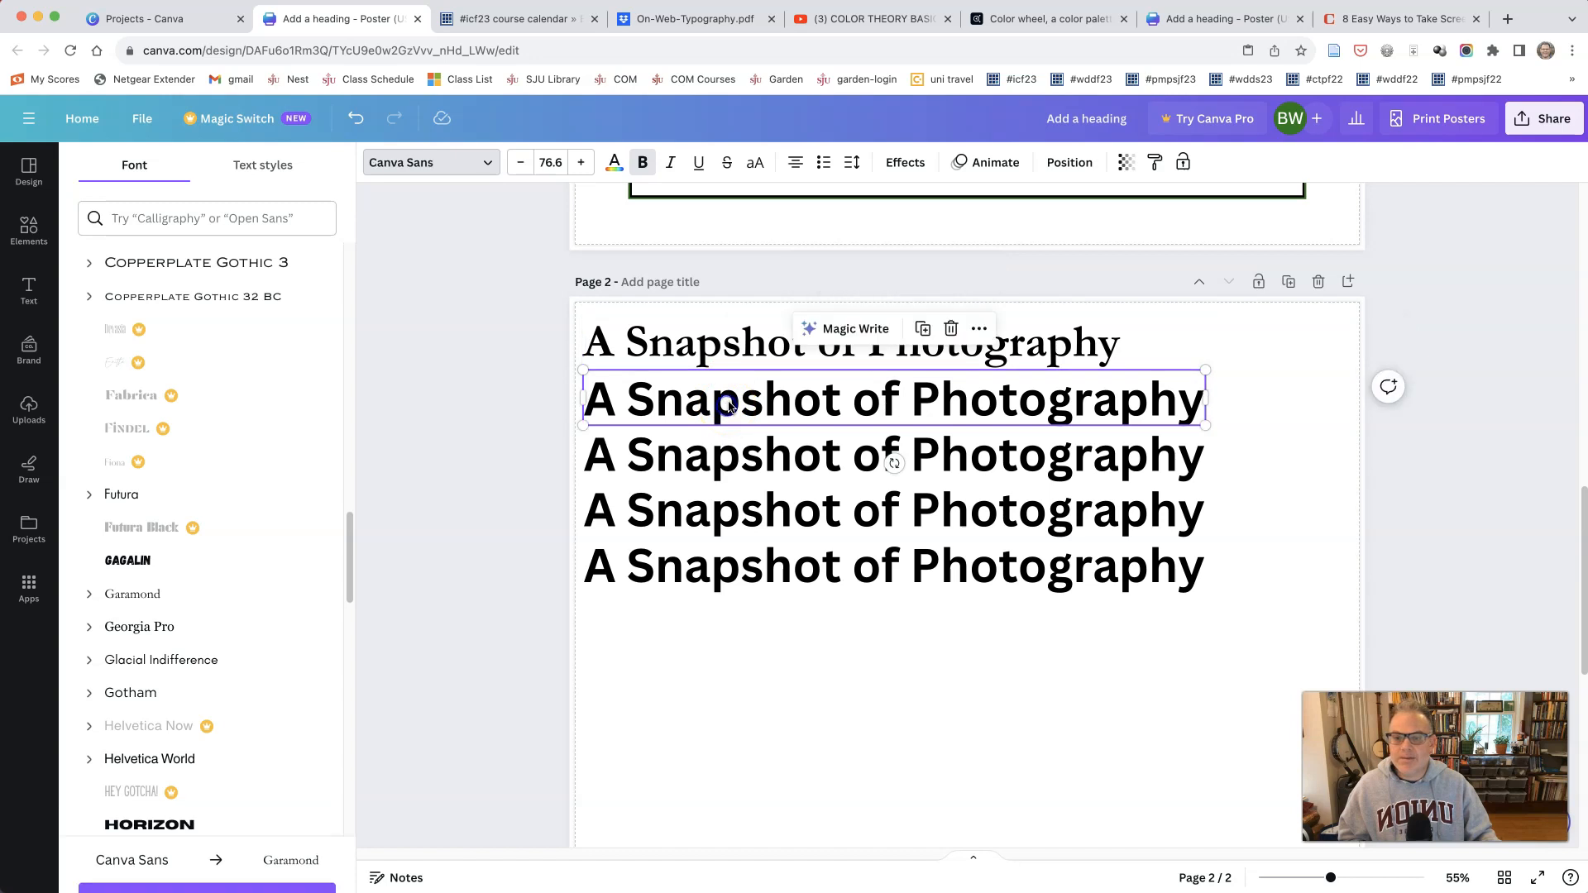
{"action": "scroll", "coordinate": [256, 671], "scroll_direction": "down", "scroll_amount": 4}
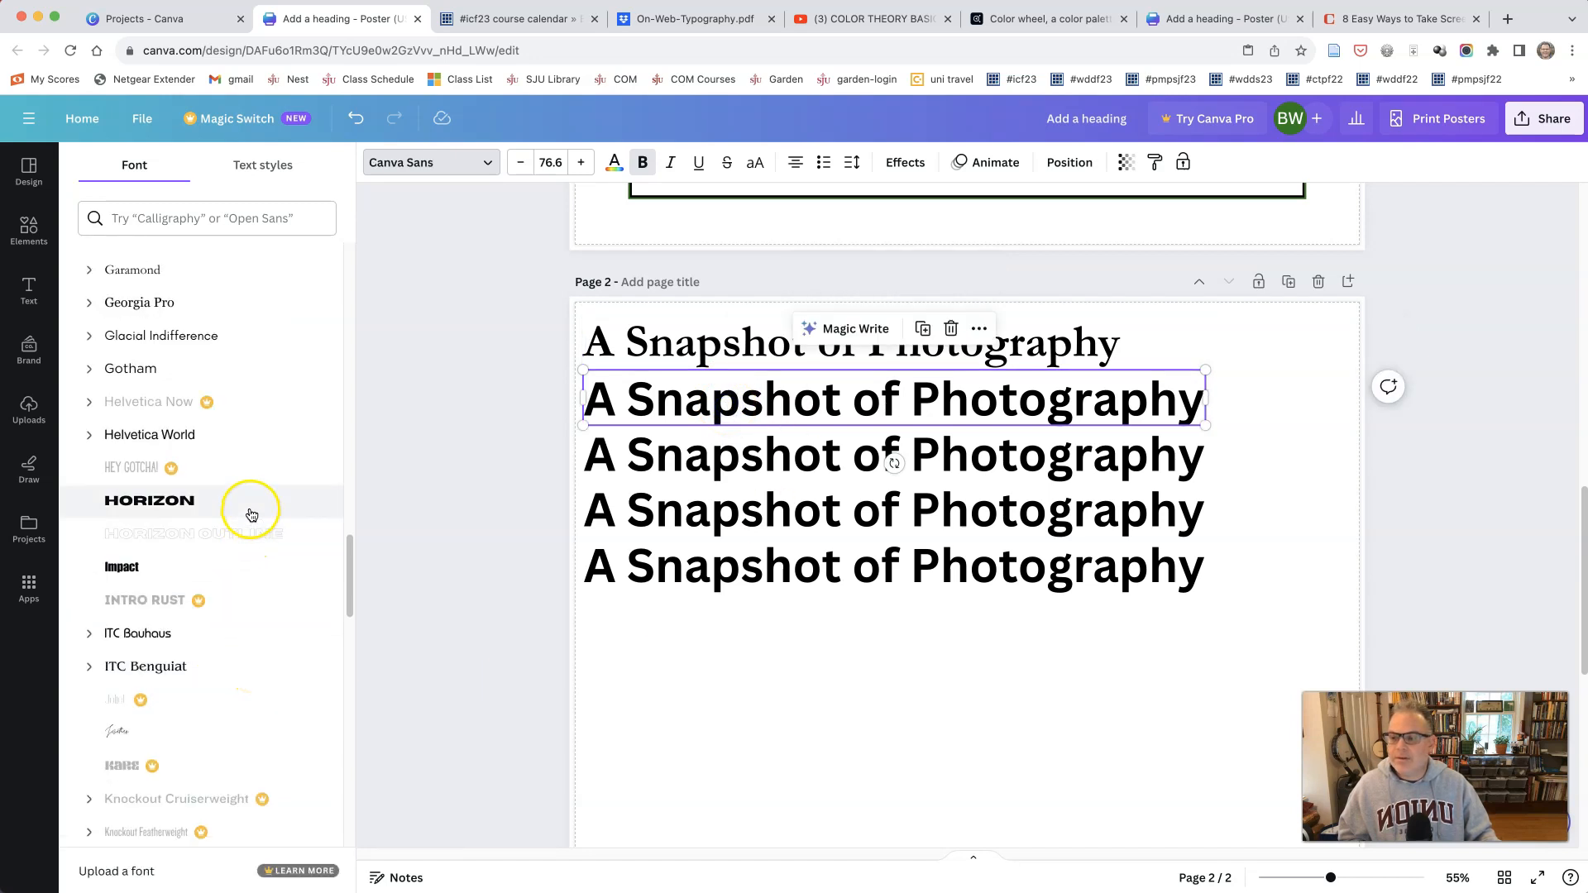
{"action": "scroll", "coordinate": [250, 671], "scroll_direction": "down", "scroll_amount": 5}
{"action": "left_click", "coordinate": [248, 647]}
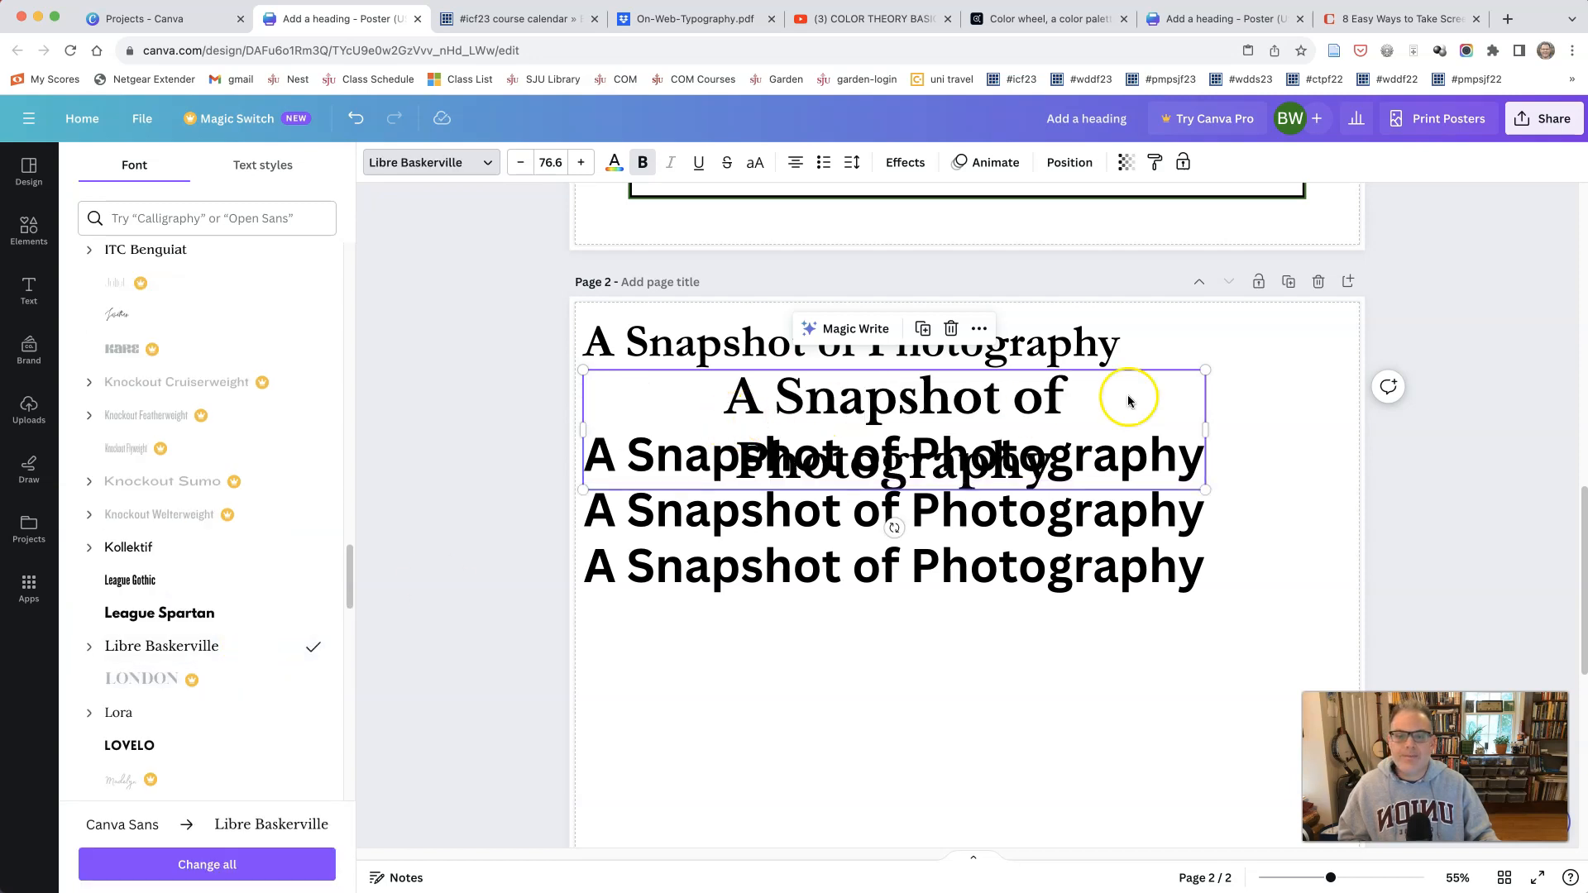
{"action": "left_click_drag", "start_coordinate": [1220, 423], "coordinate": [1271, 418]}
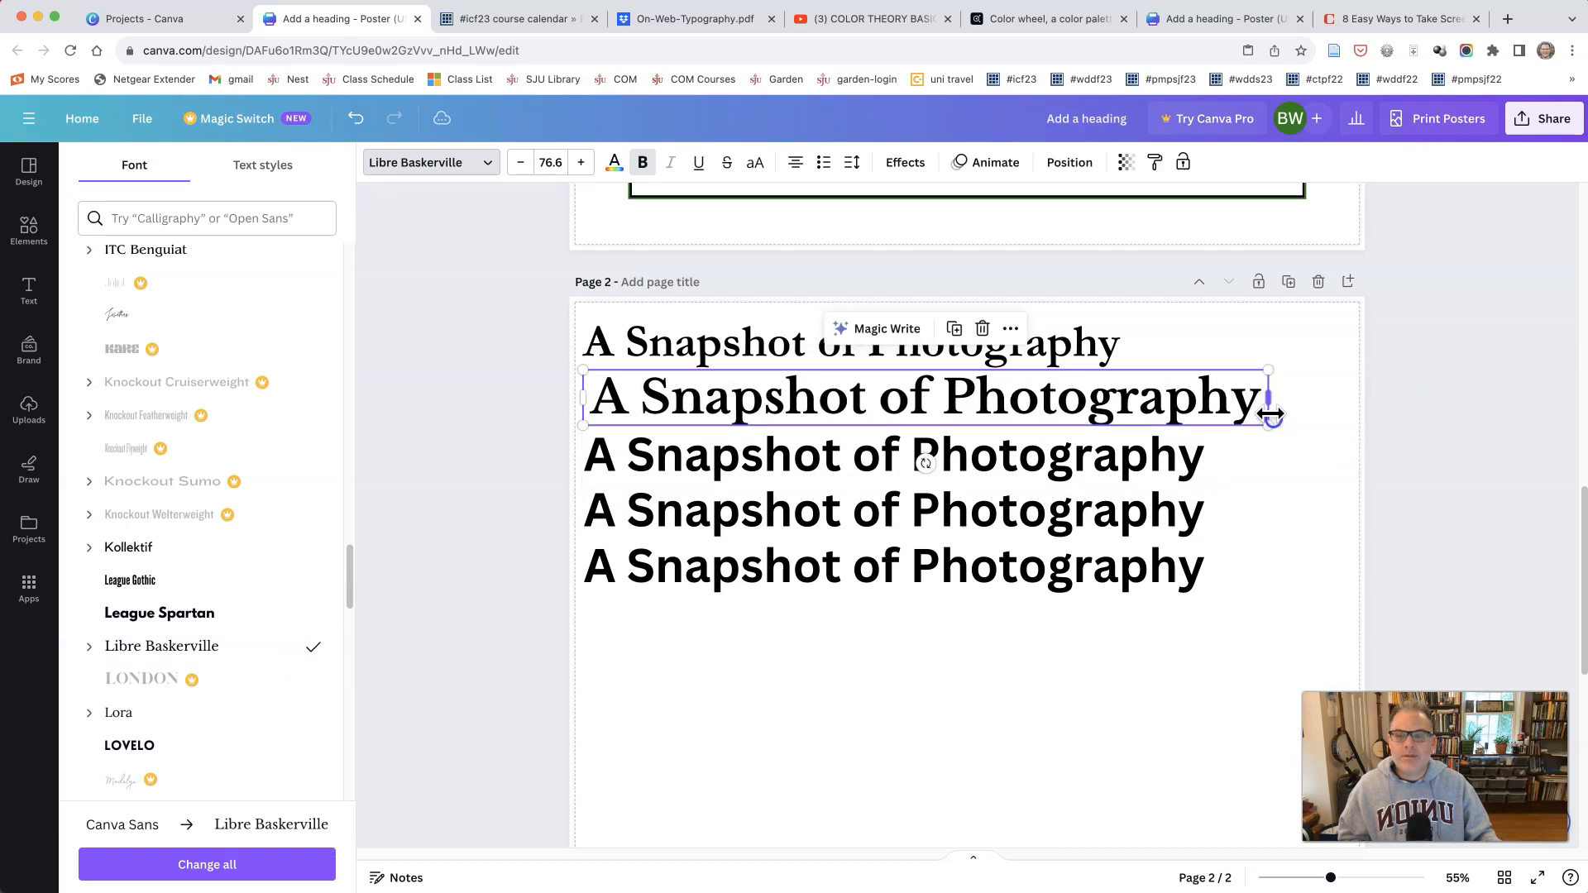
{"action": "left_click", "coordinate": [797, 163]}
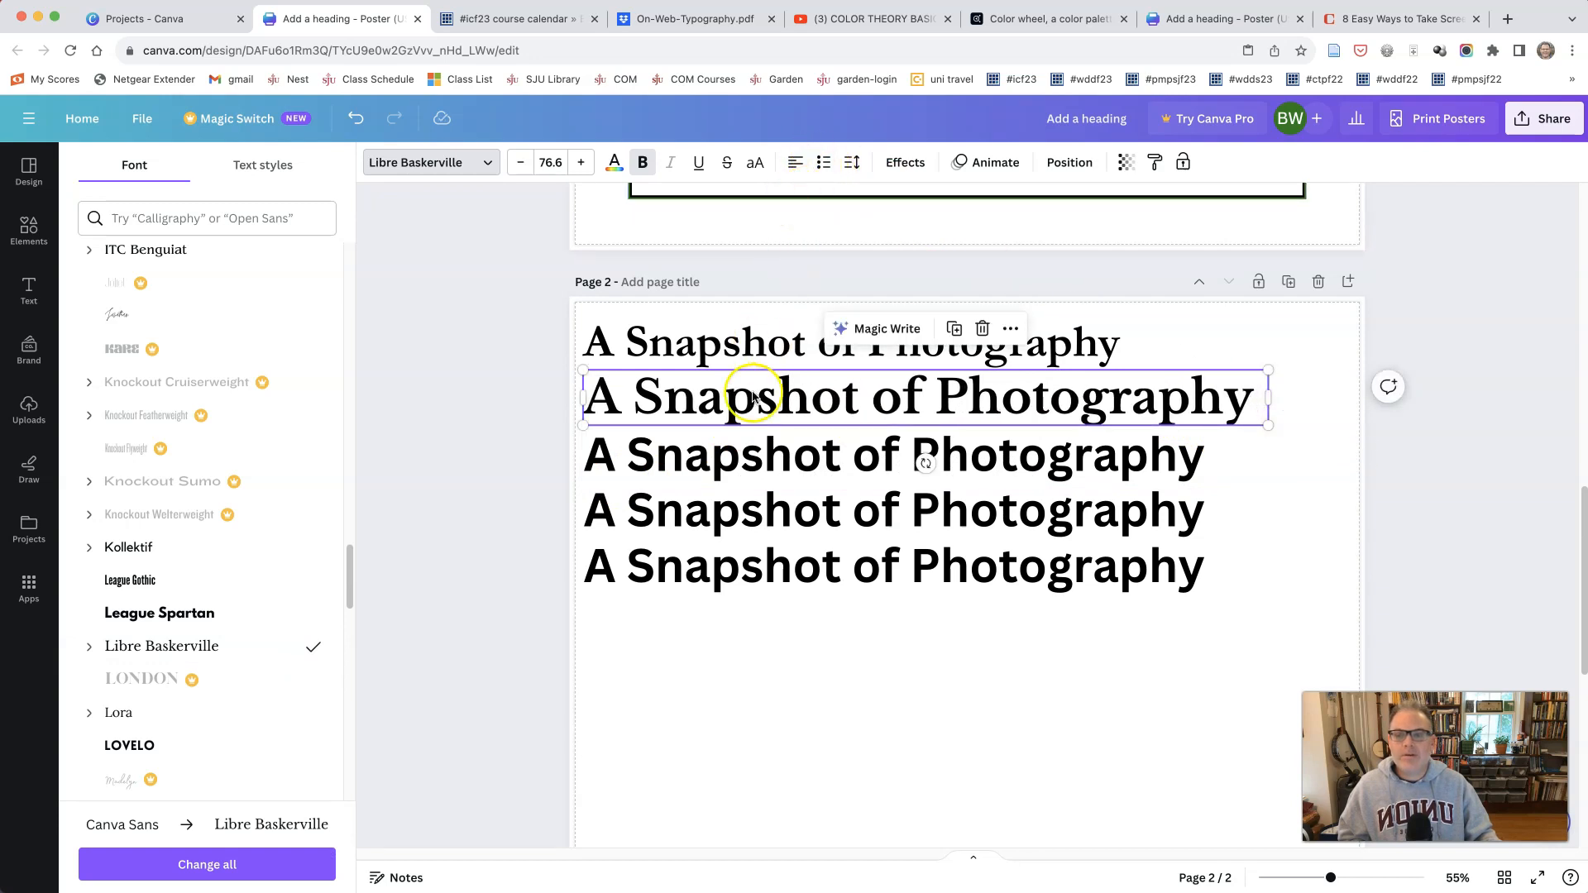
Step: Set the third title line on page 2 in Sanchez, widen its text box to fit one line, and align it left
{"action": "left_click", "coordinate": [725, 456]}
{"action": "scroll", "coordinate": [191, 684], "scroll_direction": "down", "scroll_amount": 4}
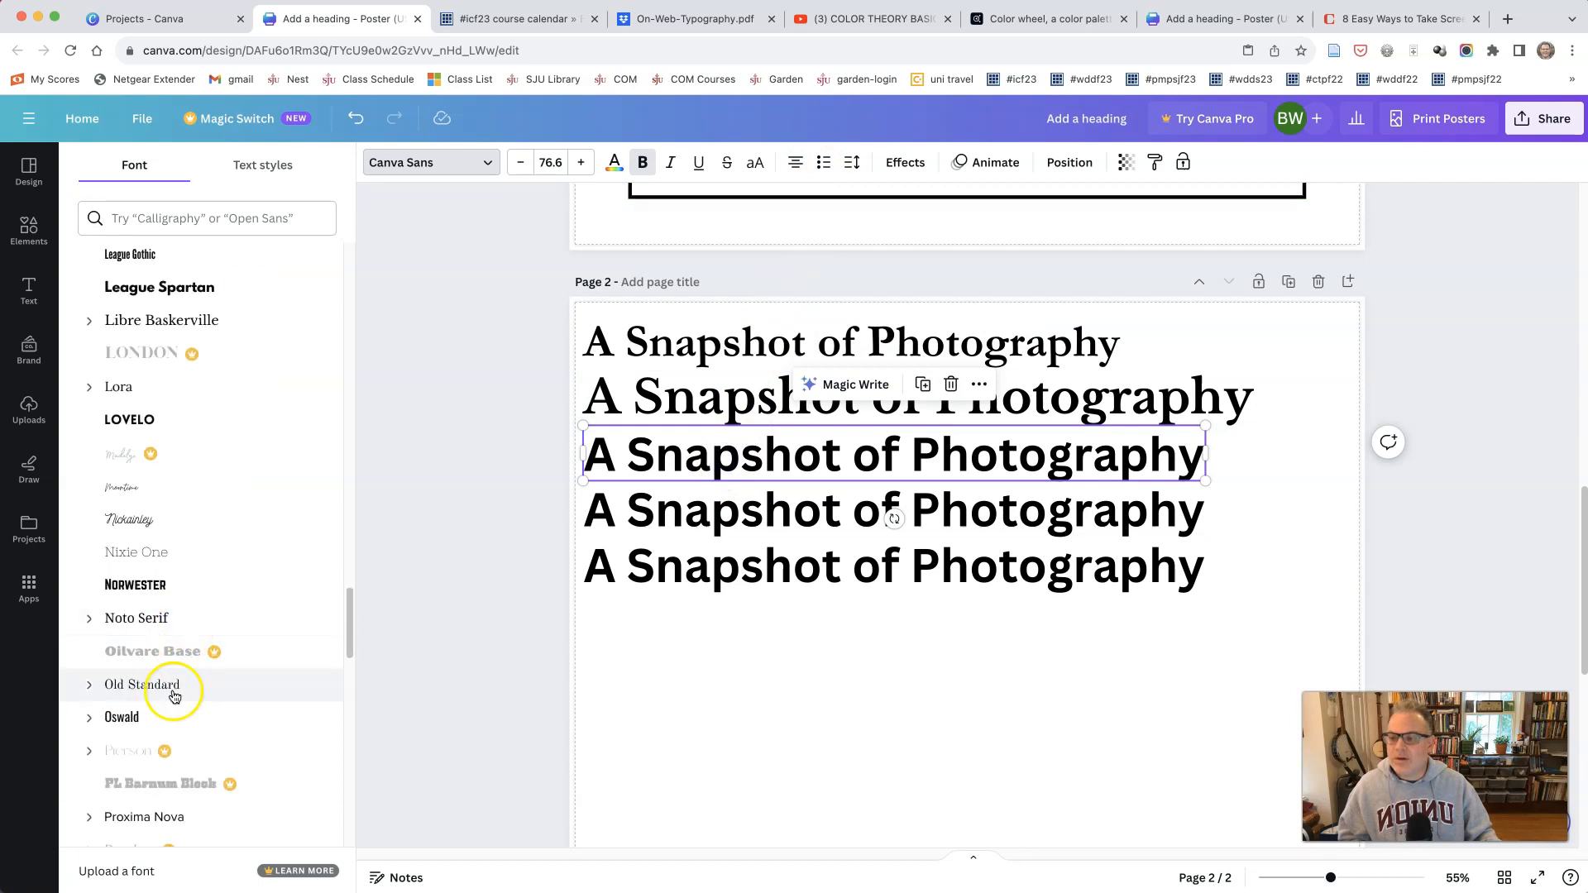
{"action": "scroll", "coordinate": [170, 693], "scroll_direction": "down", "scroll_amount": 4}
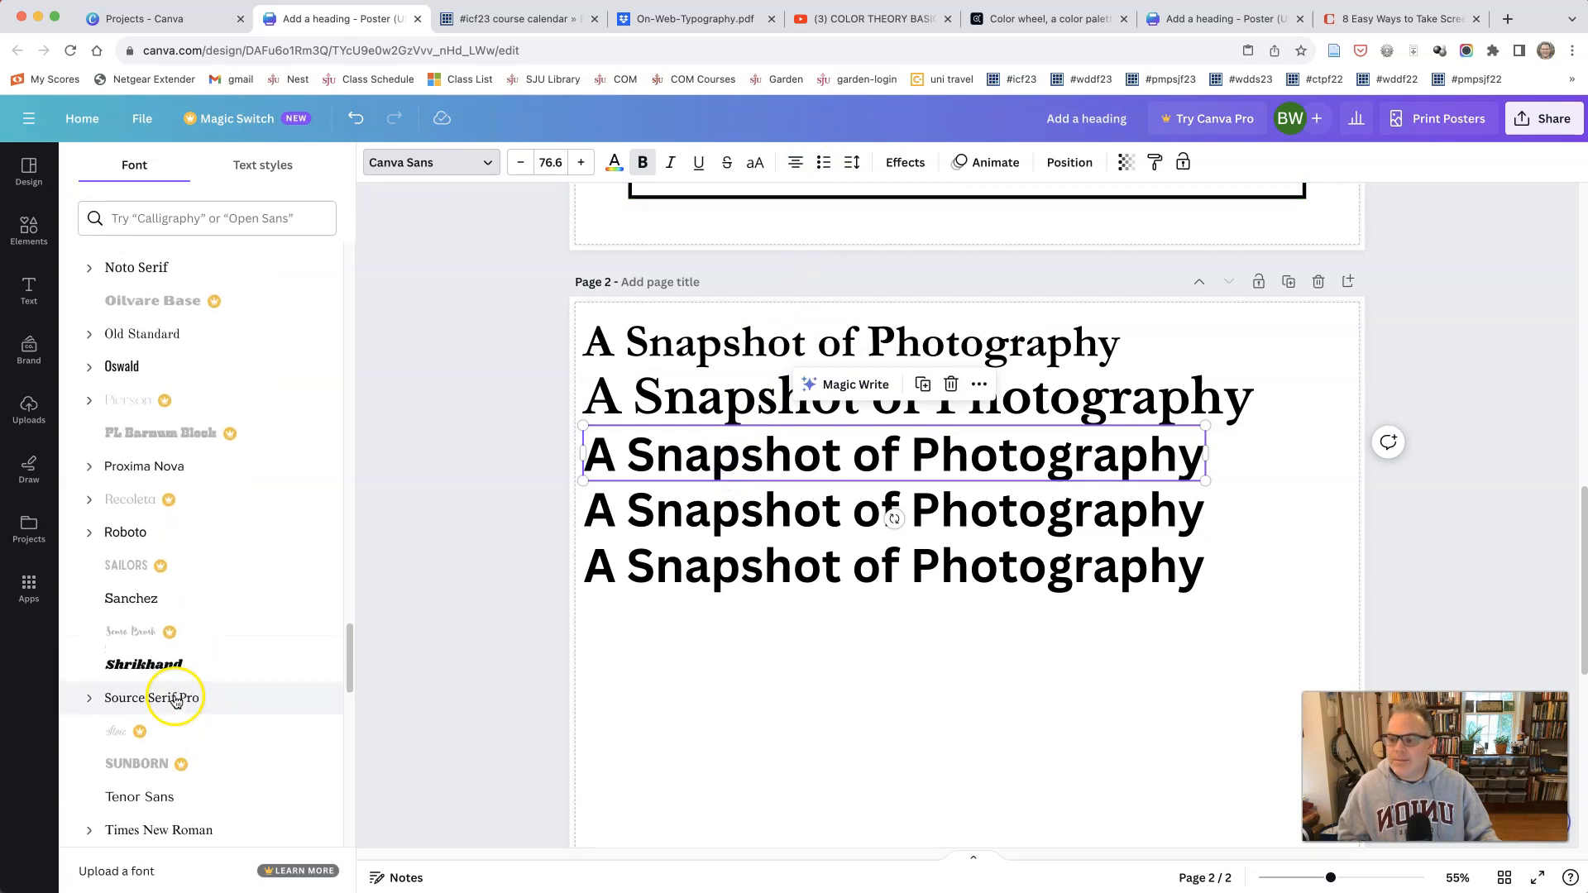
{"action": "left_click", "coordinate": [171, 596]}
{"action": "left_click_drag", "start_coordinate": [1205, 484], "coordinate": [1291, 478]}
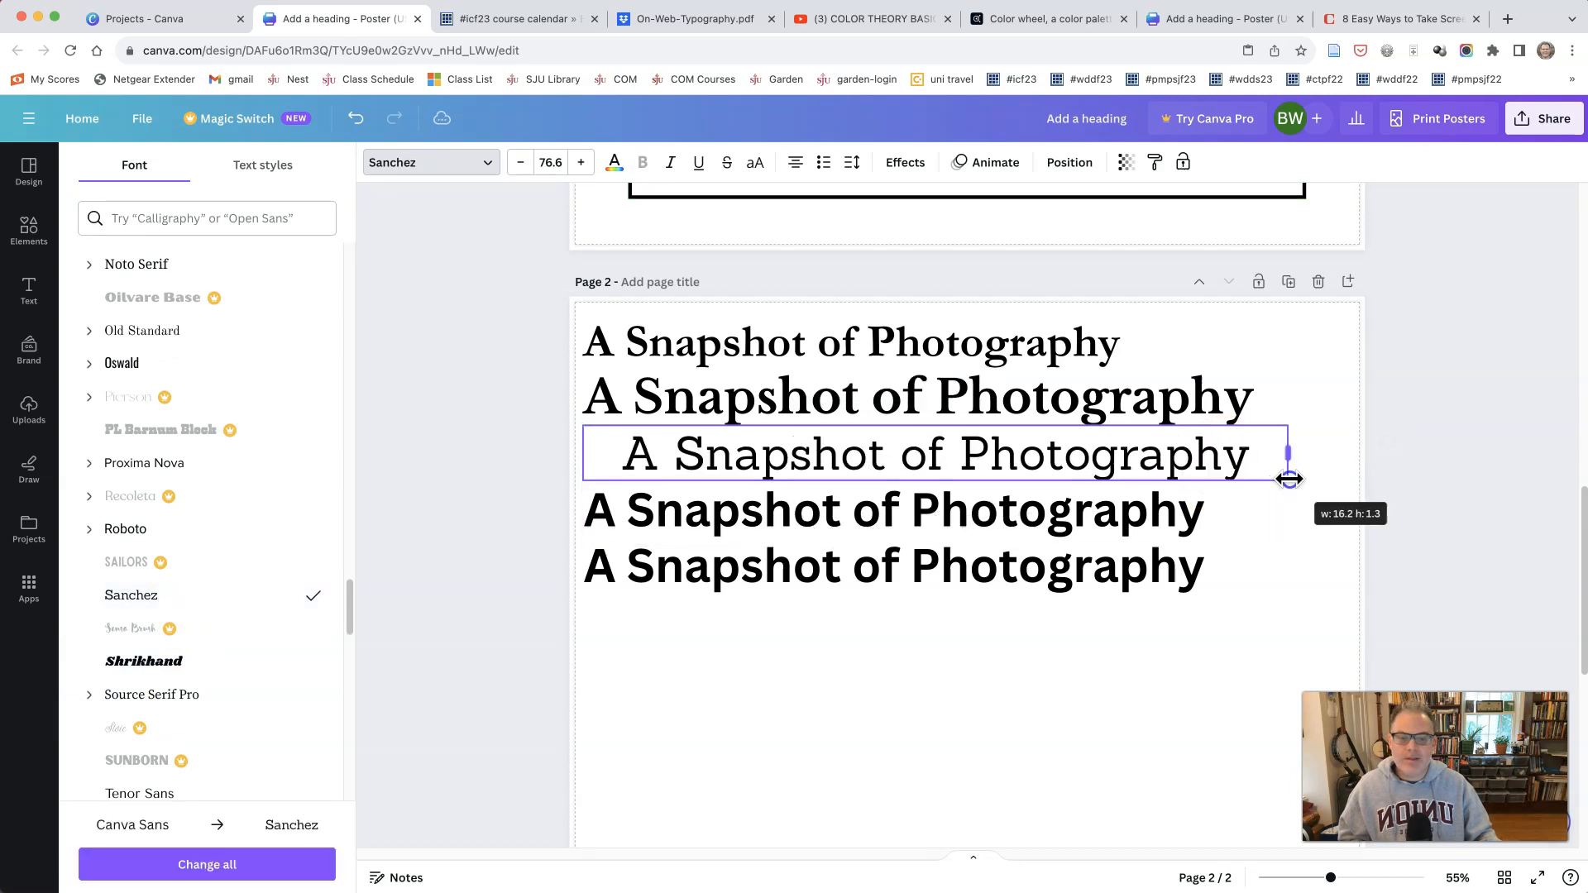
{"action": "left_click", "coordinate": [794, 163]}
Step: Set the fourth title line in Horizon and widen its text box past the page edge so the title fits one line
{"action": "left_click", "coordinate": [784, 517]}
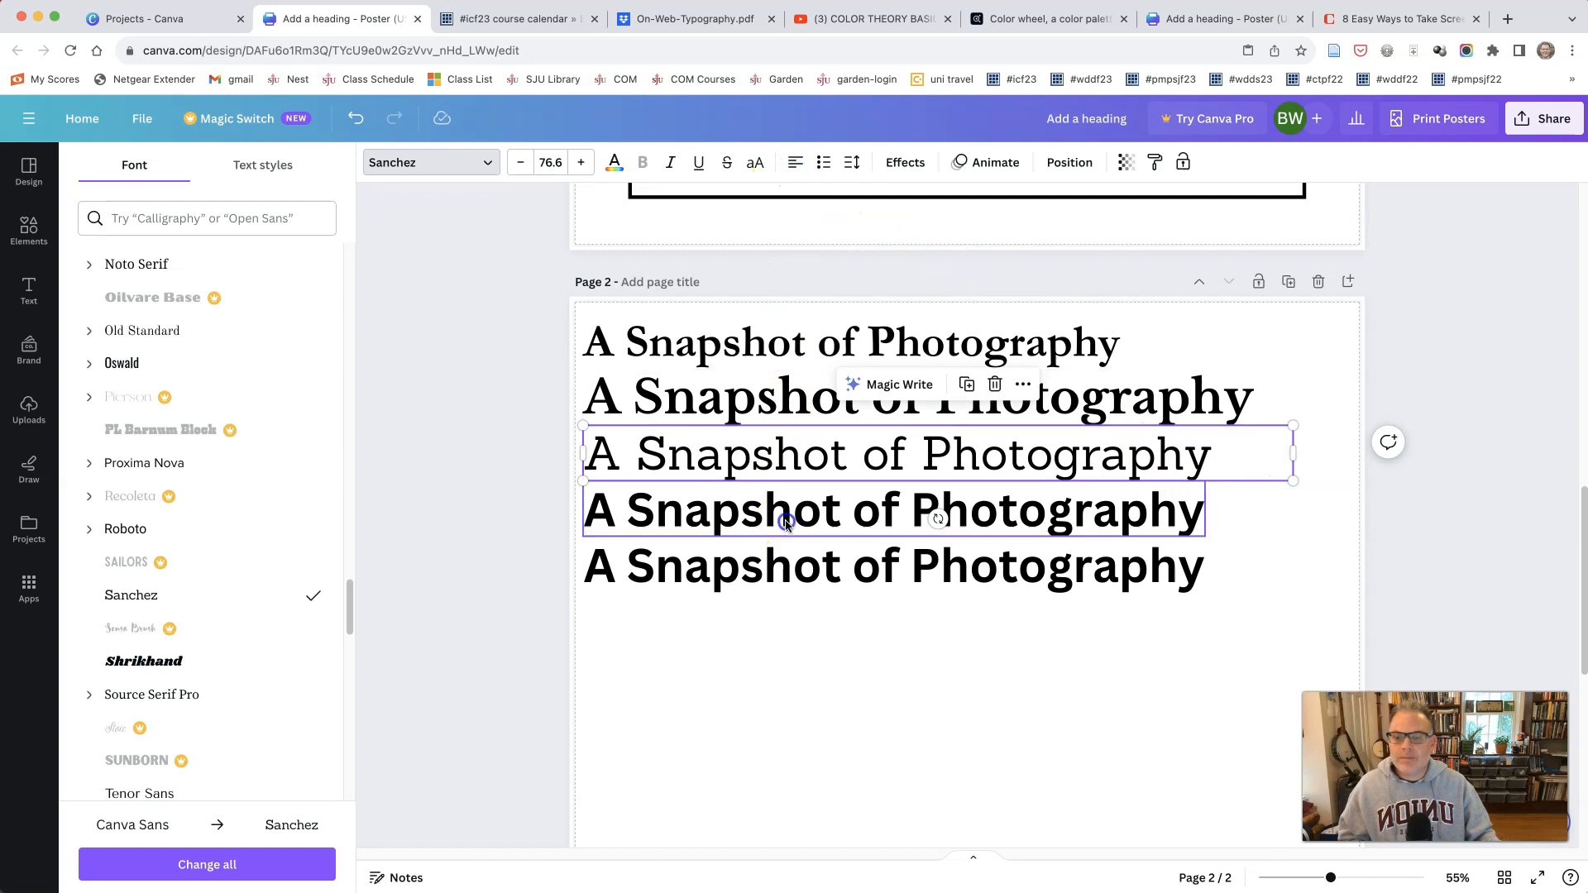
{"action": "scroll", "coordinate": [200, 643], "scroll_direction": "up", "scroll_amount": 5}
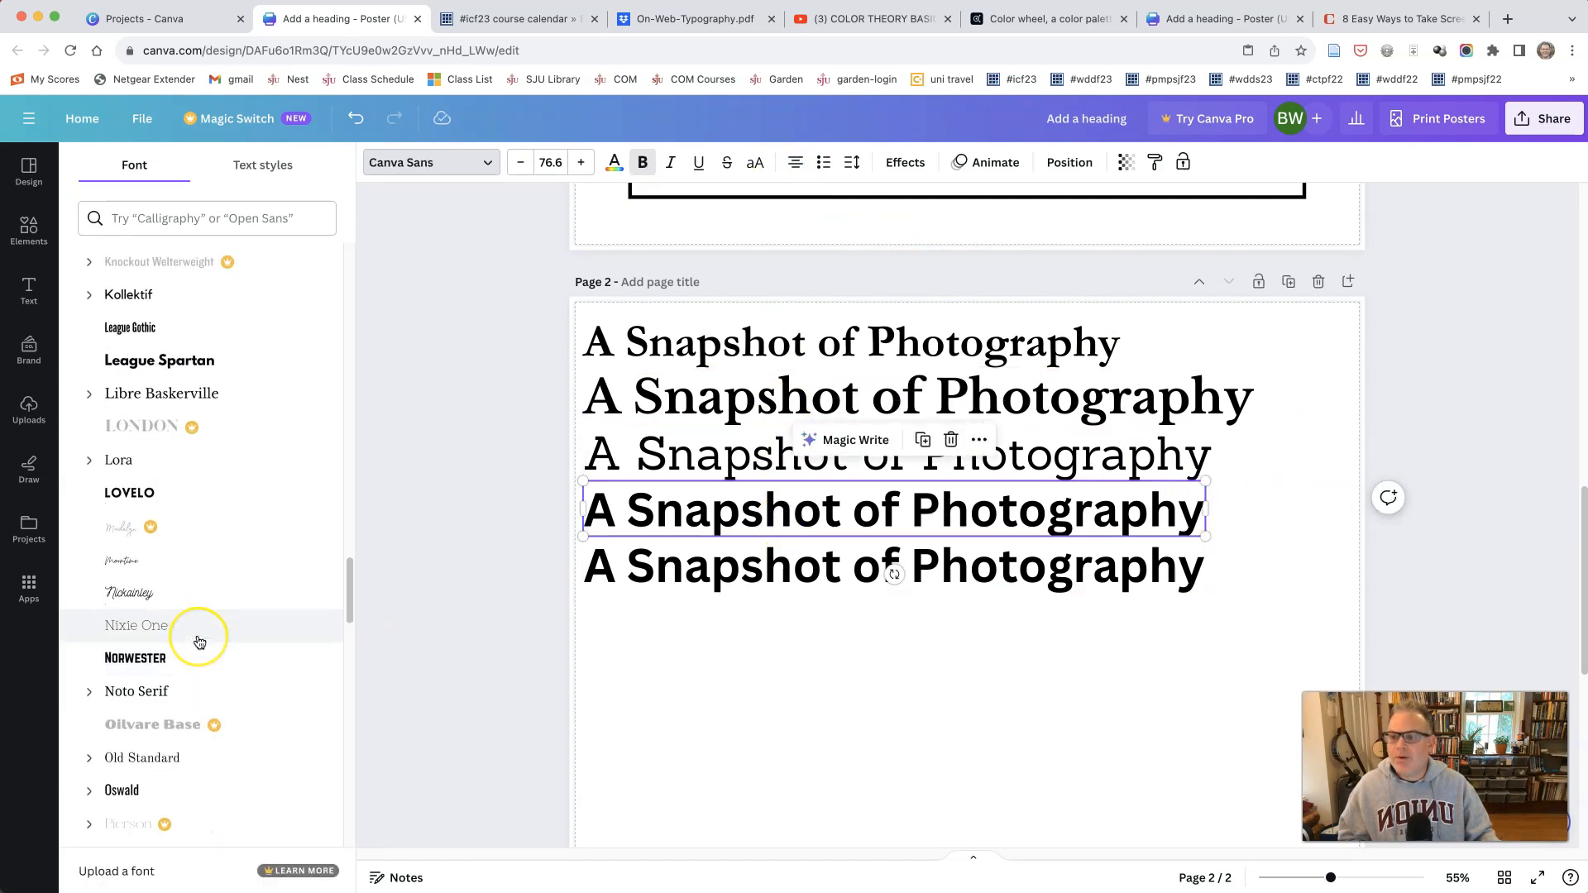
{"action": "scroll", "coordinate": [200, 643], "scroll_direction": "up", "scroll_amount": 4}
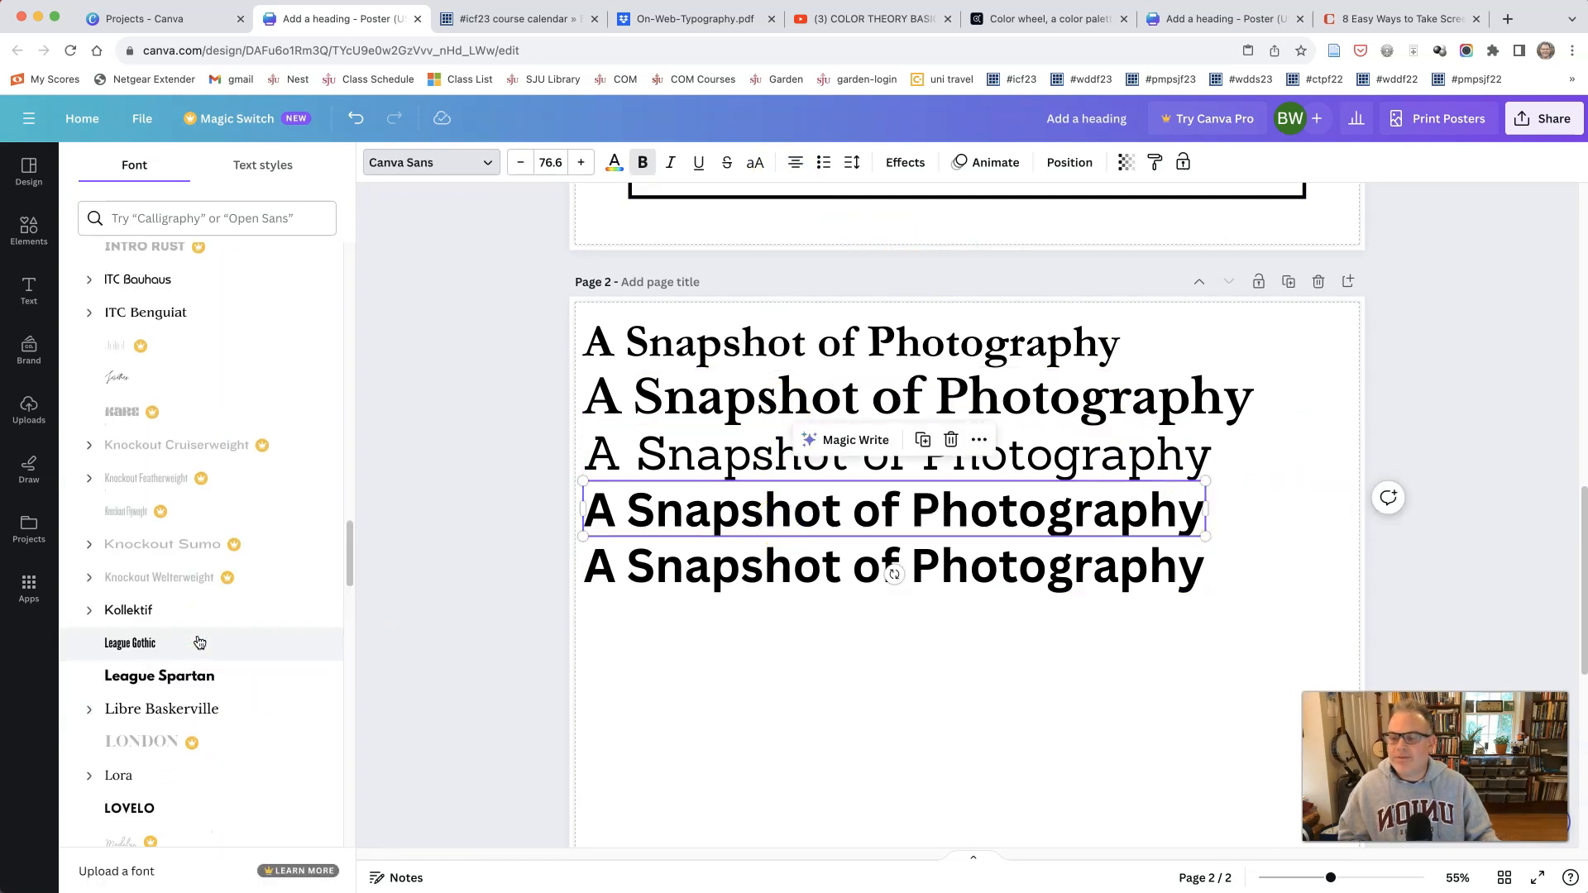
{"action": "scroll", "coordinate": [199, 642], "scroll_direction": "up", "scroll_amount": 6}
{"action": "left_click", "coordinate": [177, 674]}
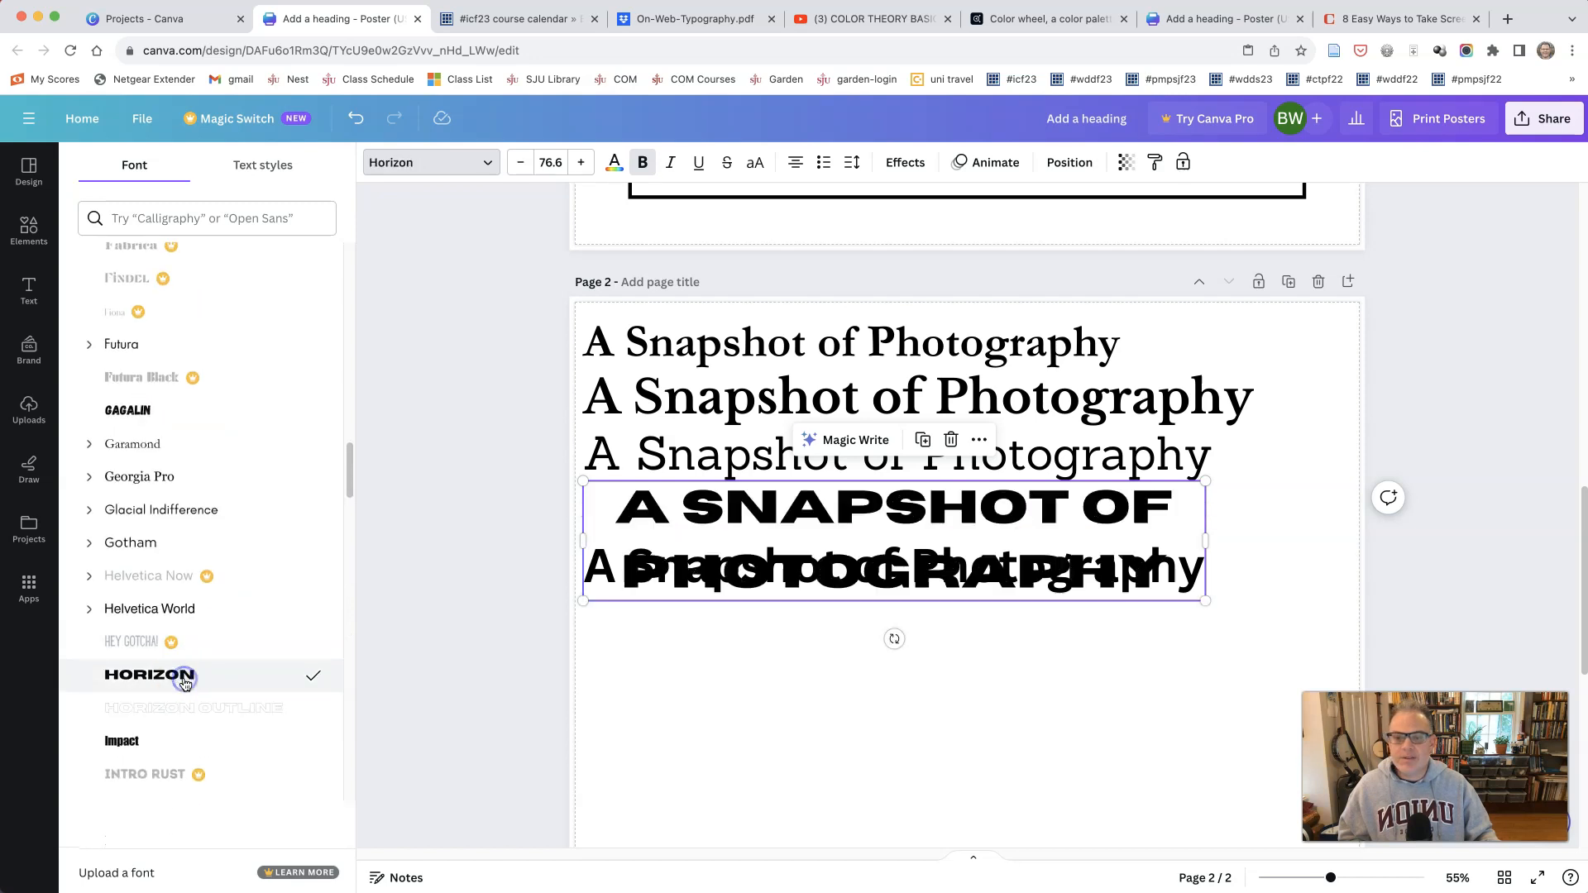
{"action": "left_click_drag", "start_coordinate": [1205, 538], "coordinate": [1575, 523]}
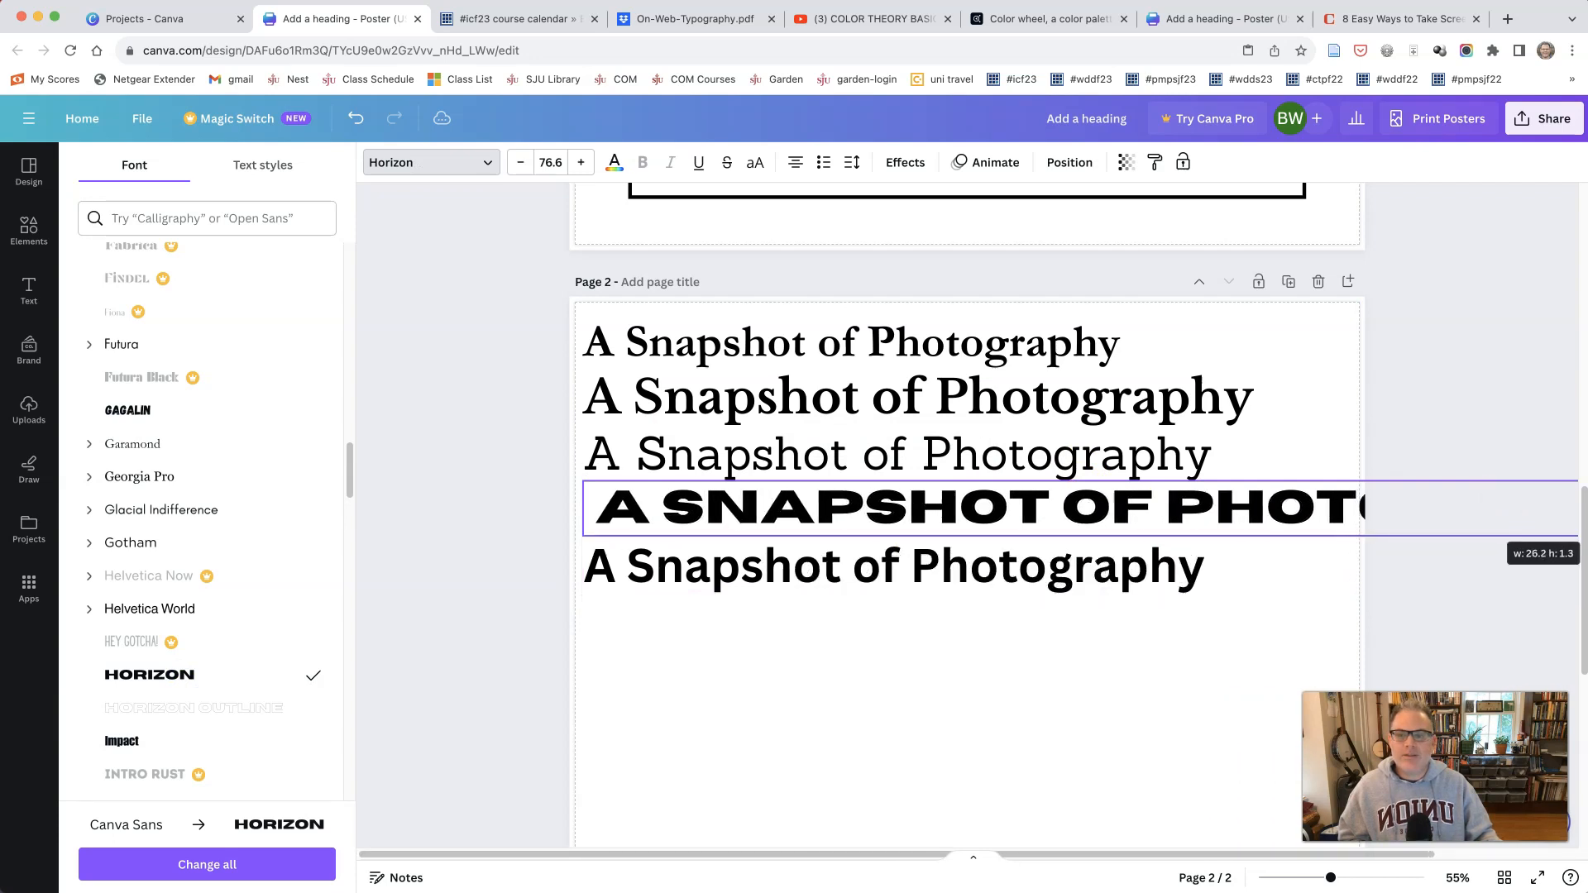
Step: Set the Horizon title line's font size to 50 and align it left
{"action": "left_click", "coordinate": [550, 162]}
{"action": "type", "text": "50"}
{"action": "key", "text": "Return"}
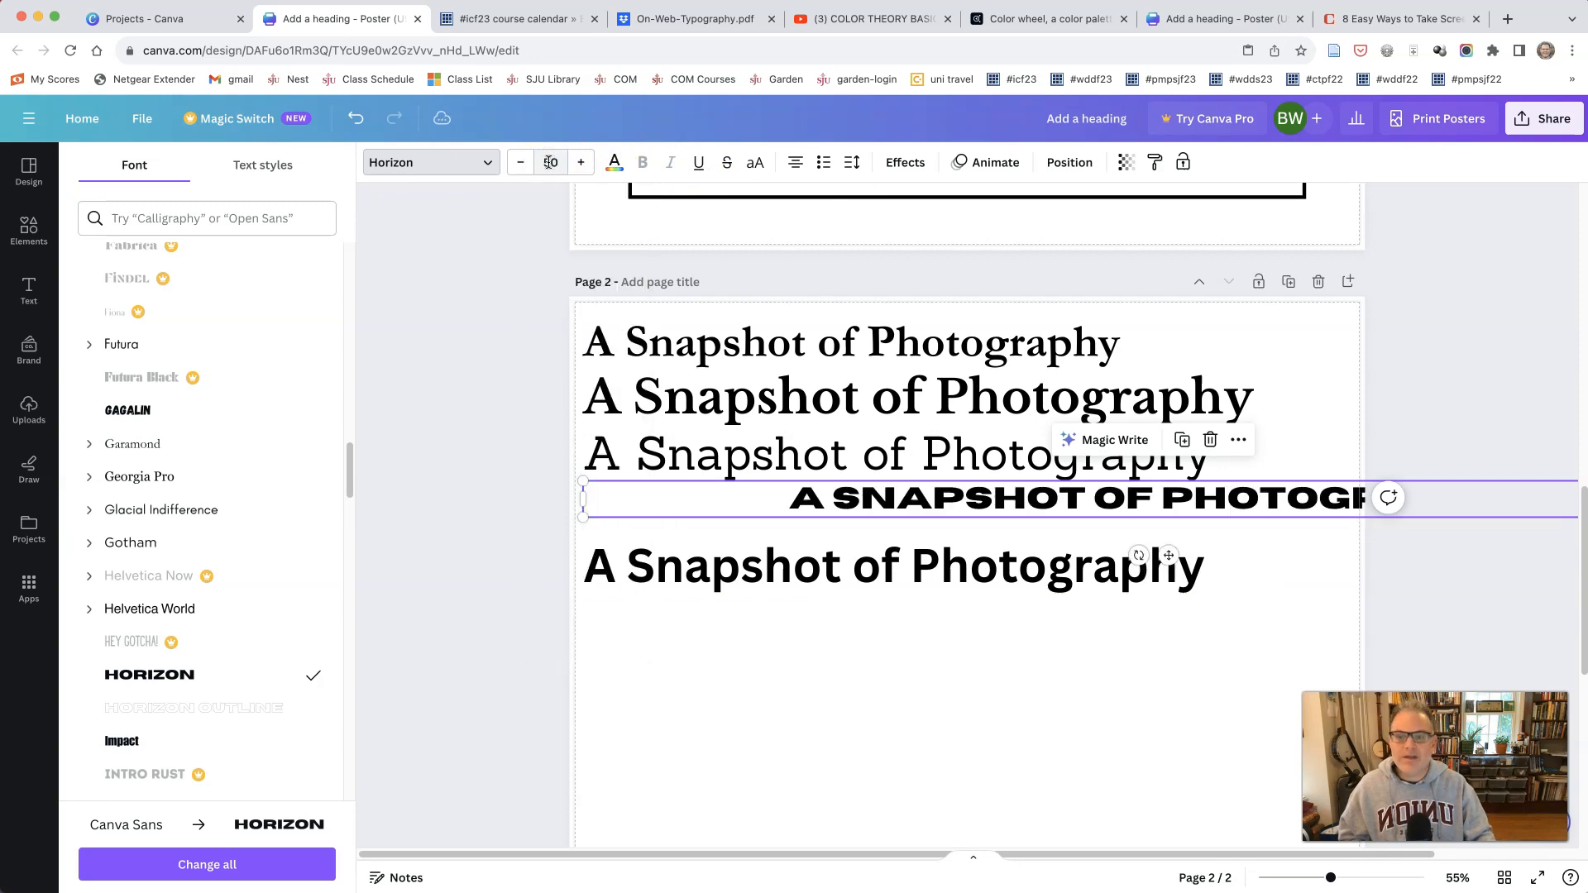
{"action": "left_click", "coordinate": [792, 162]}
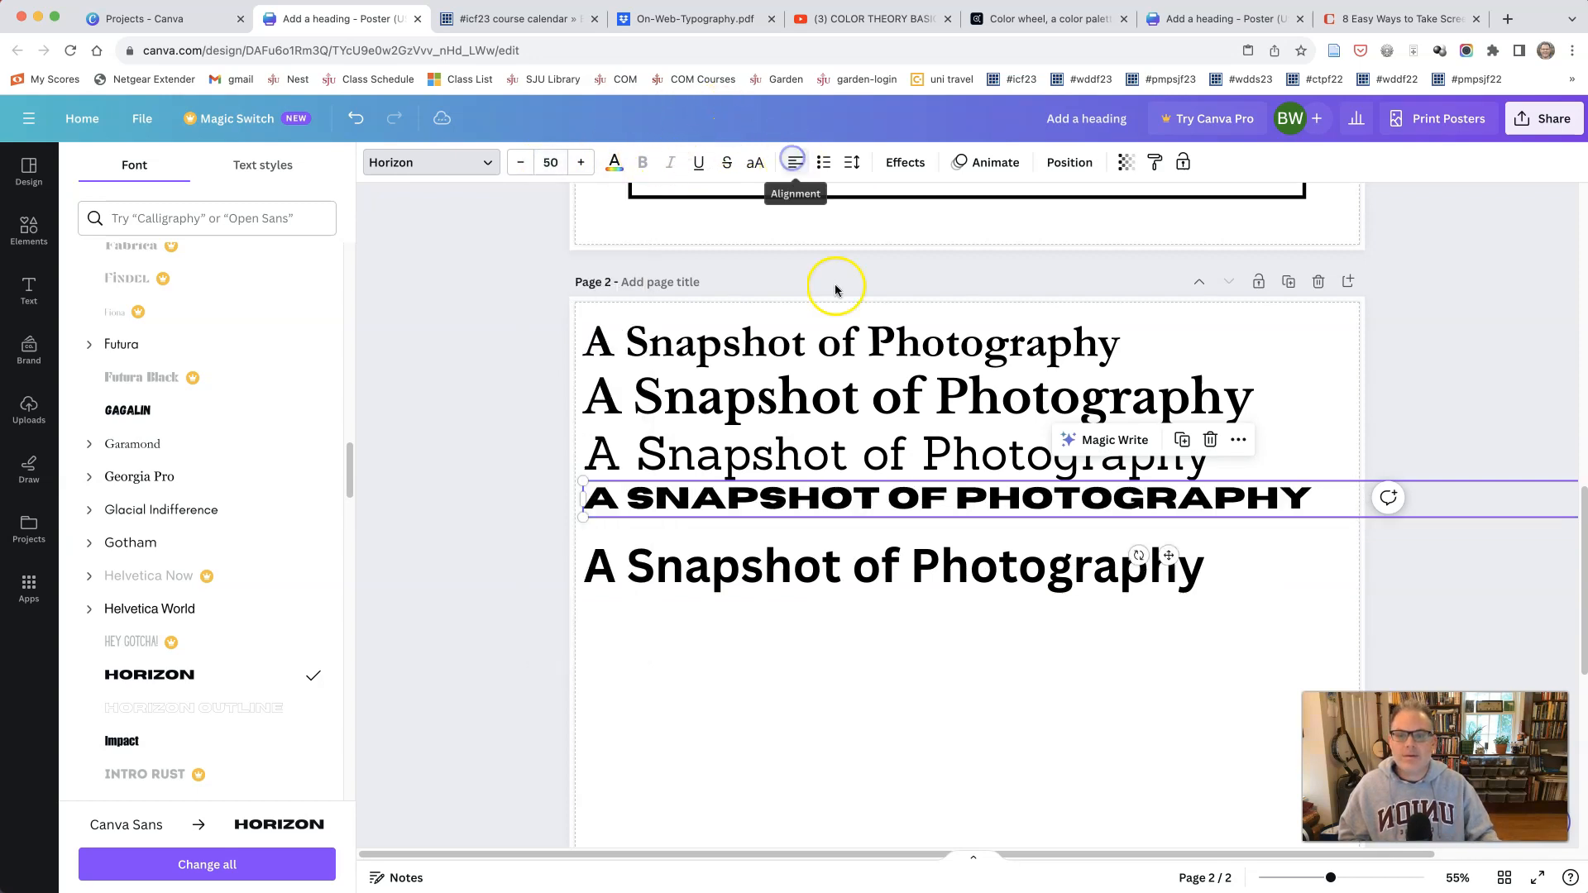
Step: Move the Horizon title line down slightly to even out its spacing between the neighbouring lines
{"action": "left_click", "coordinate": [758, 576]}
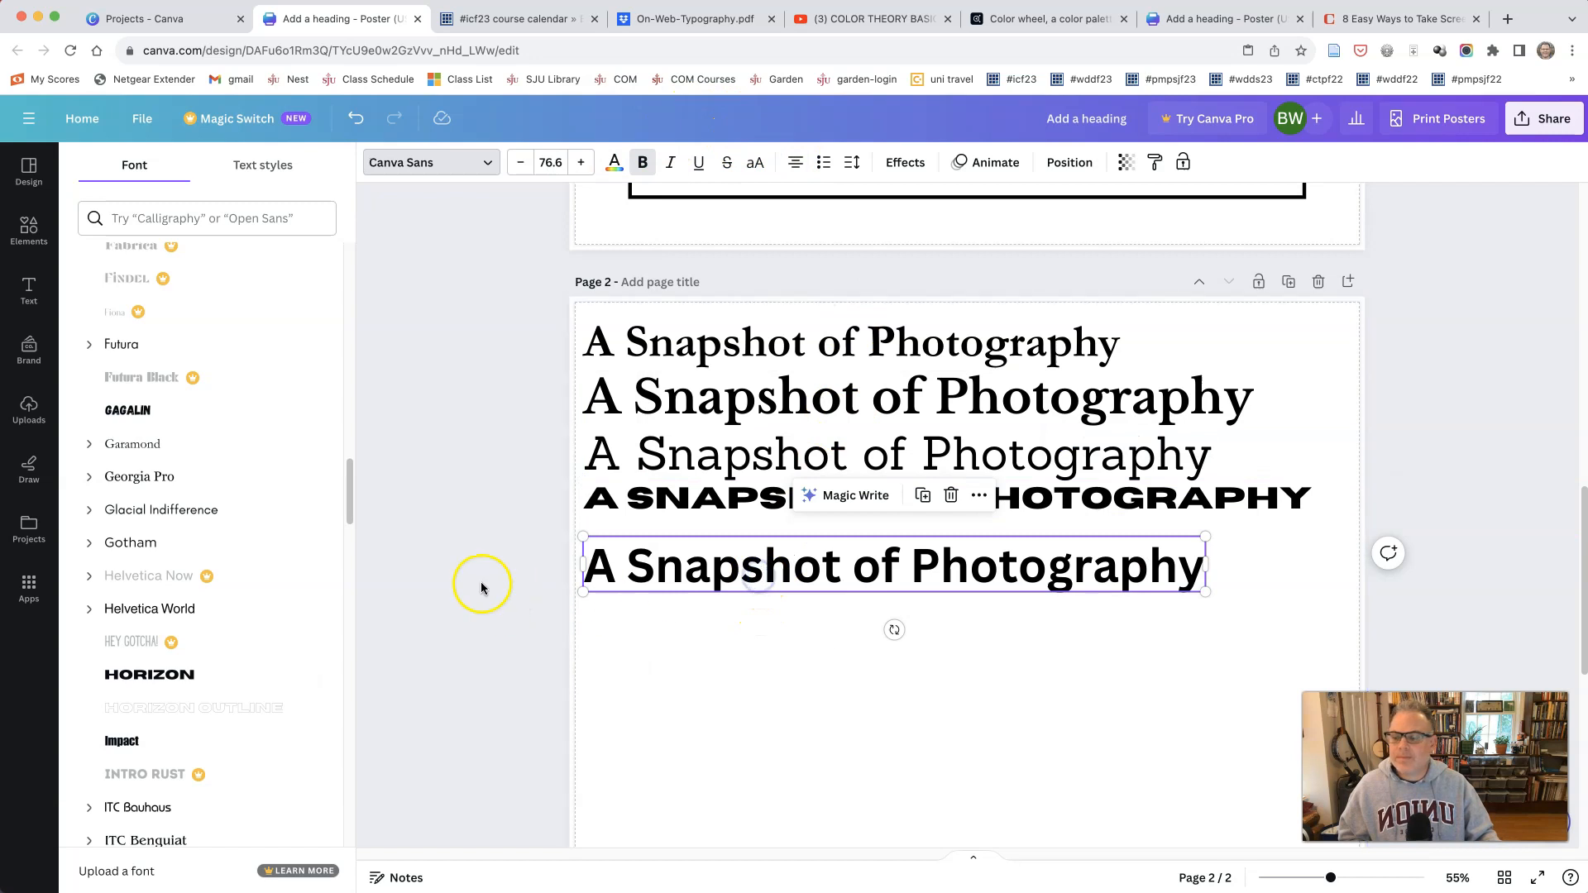
{"action": "left_click", "coordinate": [718, 506]}
{"action": "left_click_drag", "start_coordinate": [718, 506], "coordinate": [718, 512]}
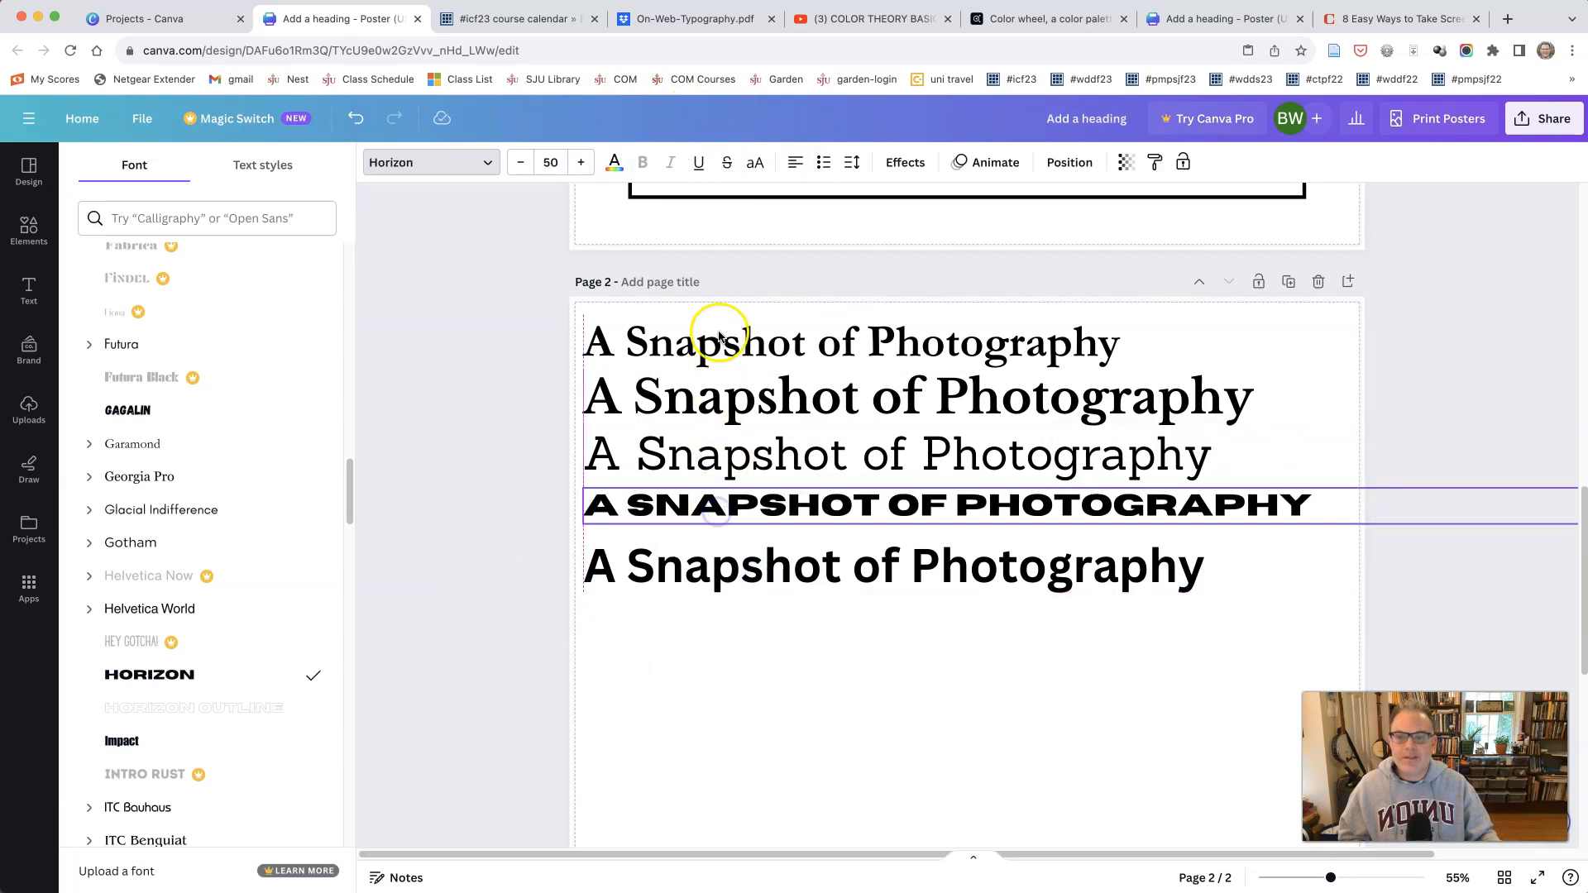
Step: Try the Alata font on the fourth title line and undo the change
{"action": "scroll", "coordinate": [161, 625], "scroll_direction": "up", "scroll_amount": 4}
{"action": "scroll", "coordinate": [162, 624], "scroll_direction": "up", "scroll_amount": 2}
{"action": "scroll", "coordinate": [161, 625], "scroll_direction": "down", "scroll_amount": 15}
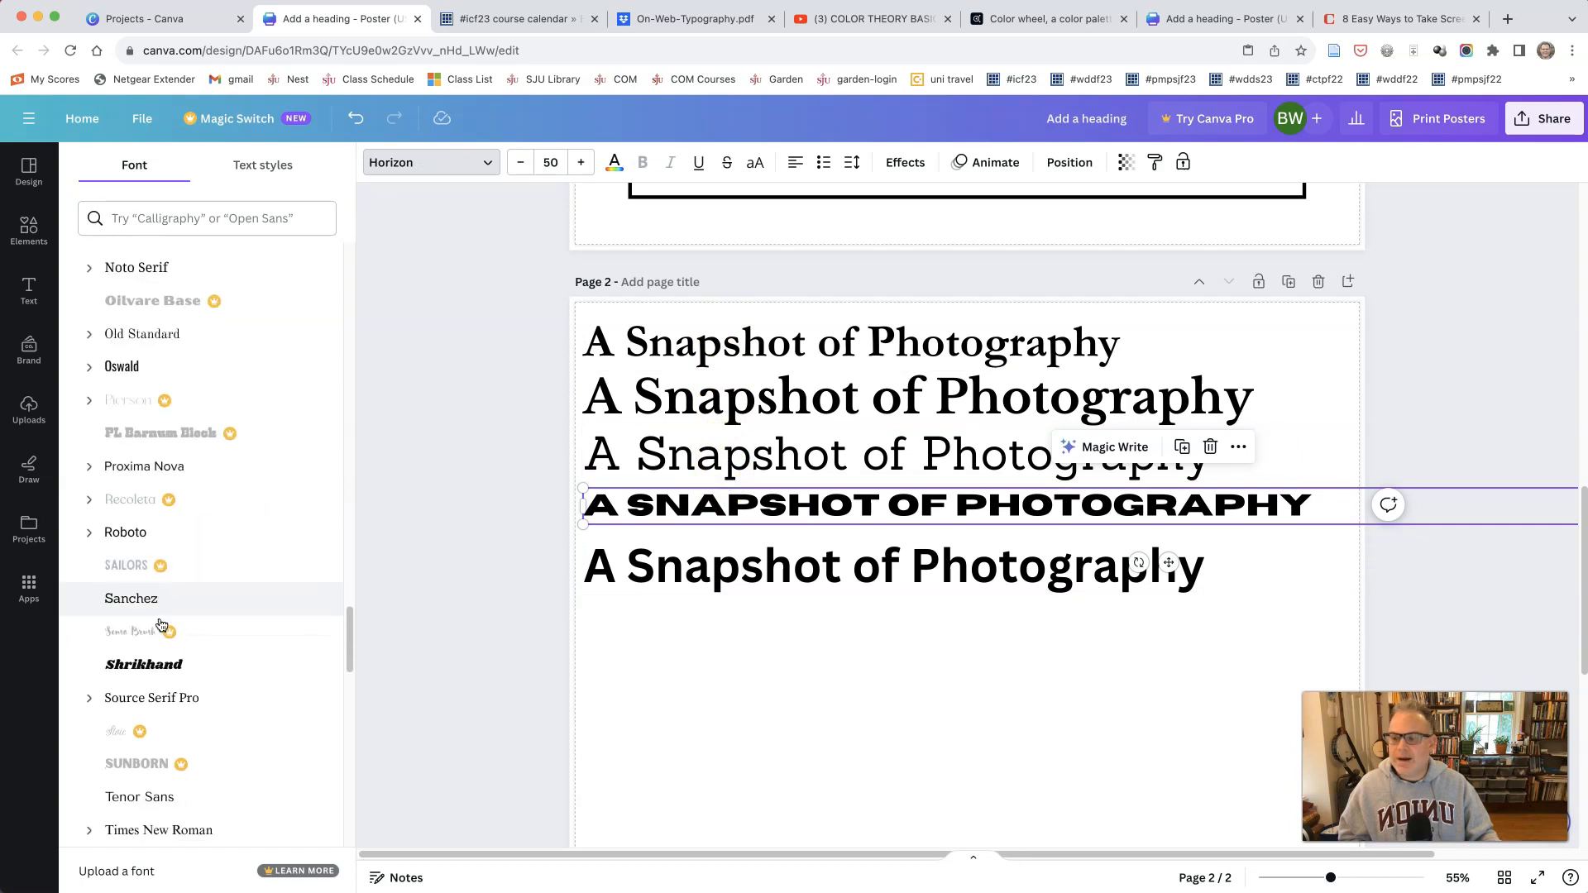
{"action": "scroll", "coordinate": [162, 625], "scroll_direction": "down", "scroll_amount": 5}
{"action": "left_click", "coordinate": [145, 603]}
{"action": "scroll", "coordinate": [143, 576], "scroll_direction": "down", "scroll_amount": 6}
{"action": "scroll", "coordinate": [148, 579], "scroll_direction": "down", "scroll_amount": 1}
{"action": "scroll", "coordinate": [149, 594], "scroll_direction": "down", "scroll_amount": 1}
{"action": "left_click", "coordinate": [149, 685]}
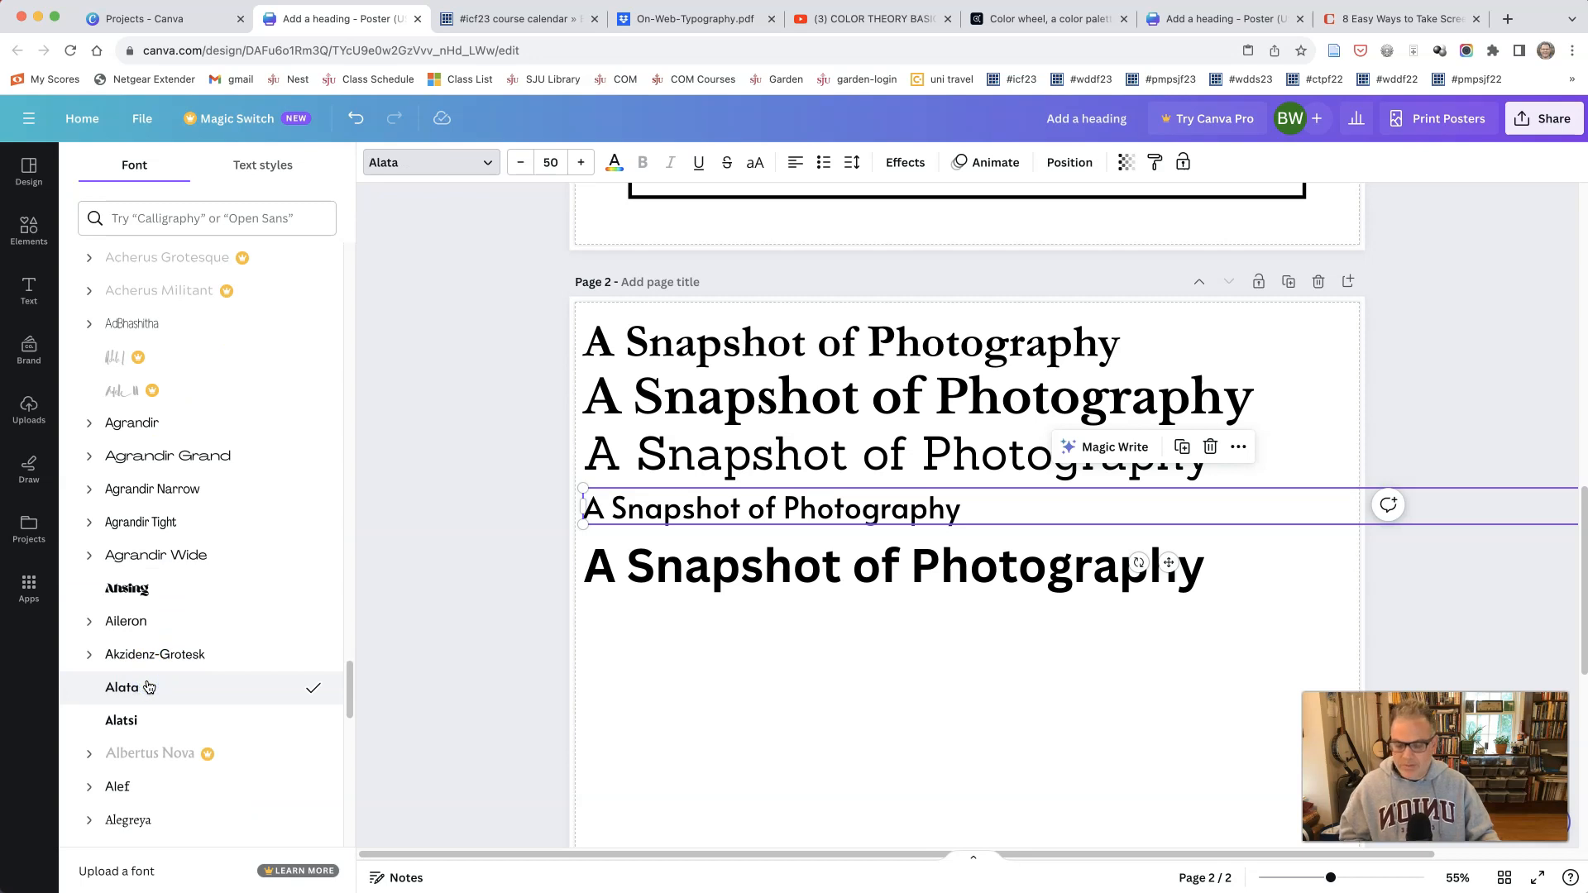
{"action": "key", "text": "super+z"}
Step: Set the fifth title line in Alata, align it left, and move it up closer to the Horizon line
{"action": "left_click", "coordinate": [687, 566]}
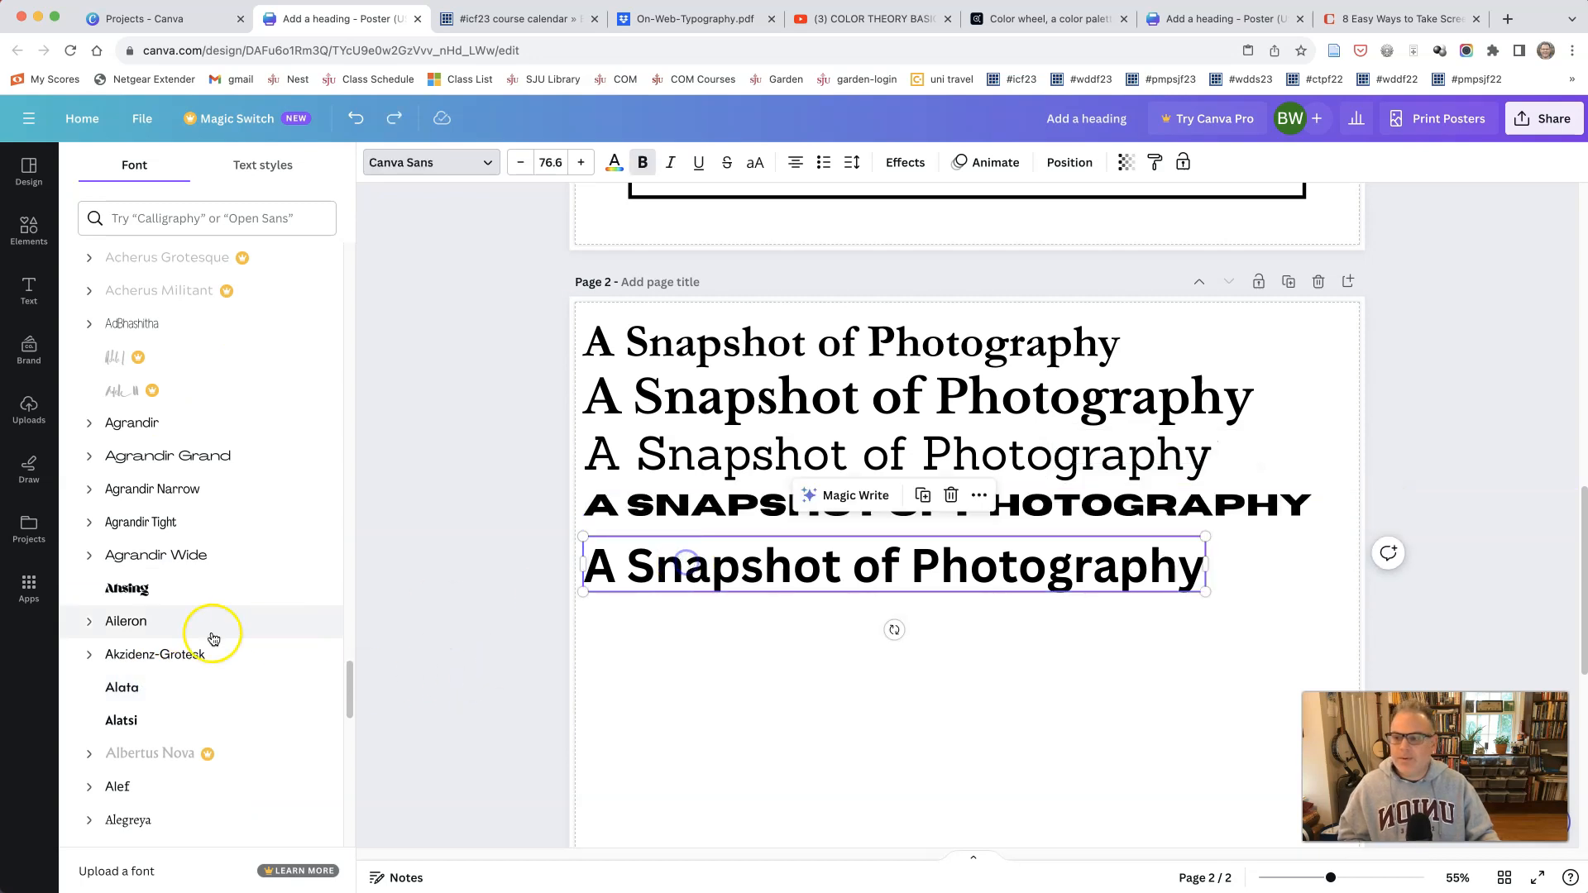
{"action": "left_click", "coordinate": [110, 693]}
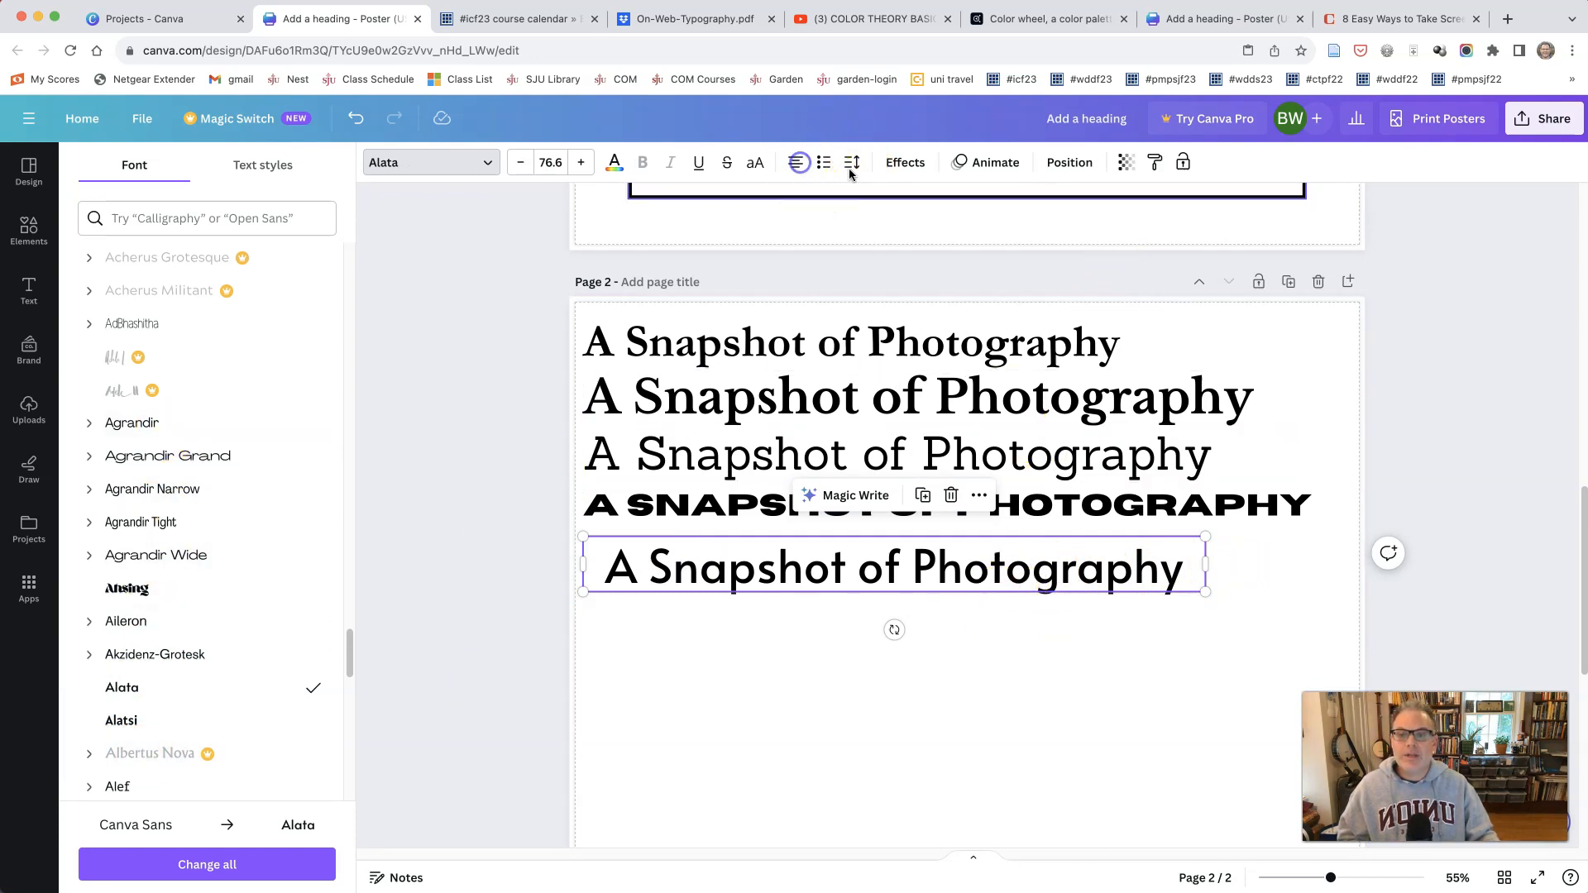
{"action": "left_click", "coordinate": [798, 162]}
{"action": "left_click_drag", "start_coordinate": [924, 550], "coordinate": [921, 540]}
{"action": "left_click", "coordinate": [922, 659]}
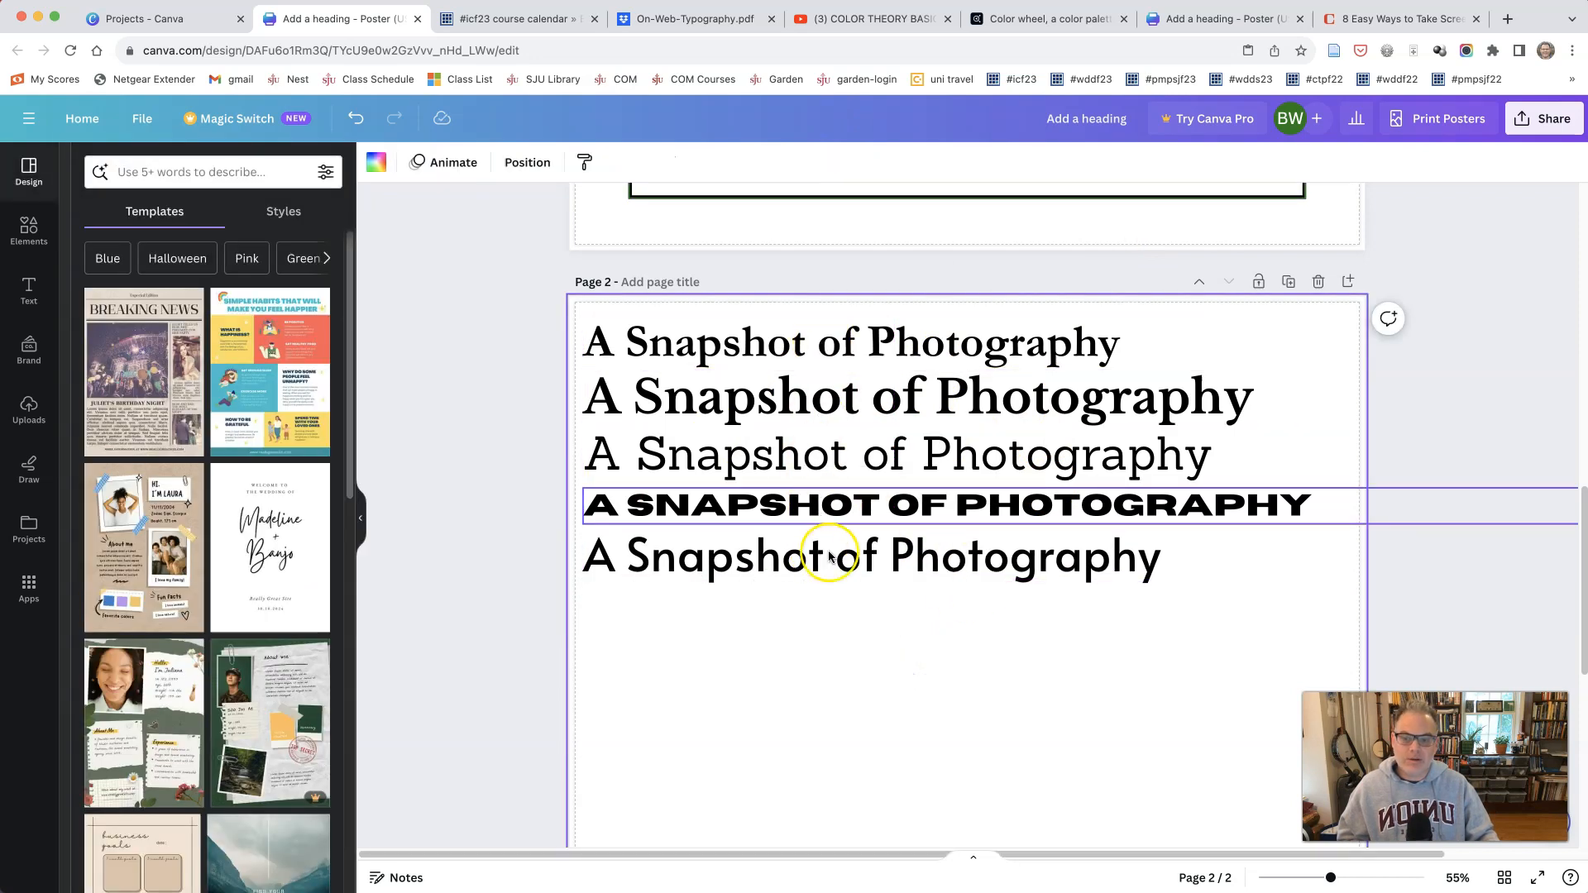
Step: Examine the five title lines on page 2 at close range to compare their typefaces
{"action": "mouse_move", "coordinate": [1335, 883]}
{"action": "left_mouse_down"}
{"action": "mouse_move", "coordinate": [1396, 882]}
{"action": "mouse_move", "coordinate": [1358, 882]}
{"action": "left_mouse_up"}
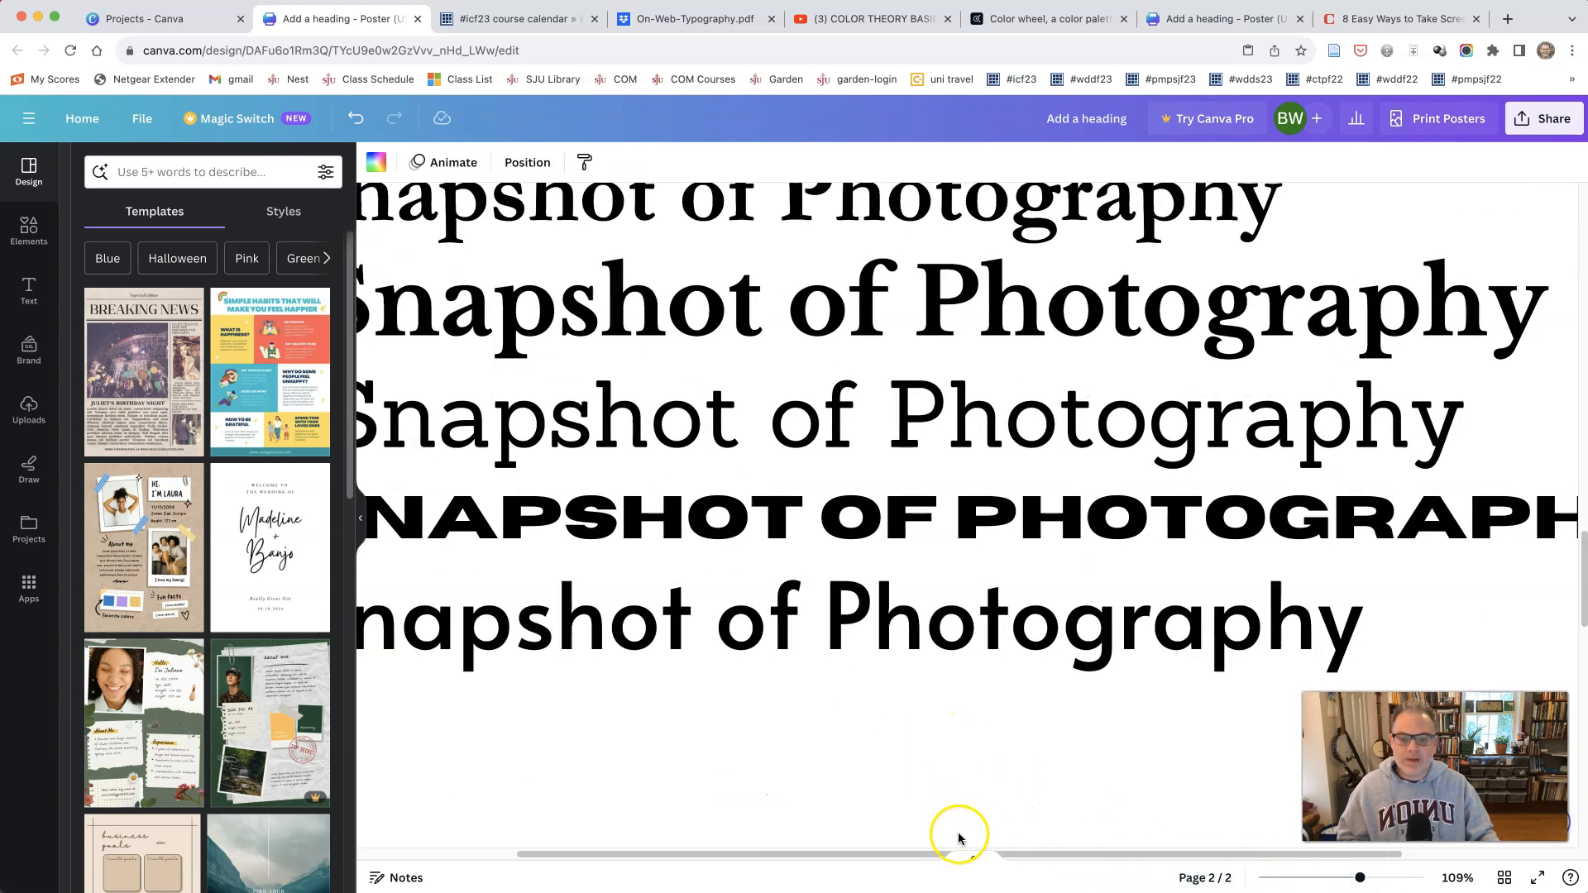
{"action": "left_click_drag", "start_coordinate": [809, 858], "coordinate": [783, 854]}
{"action": "scroll", "coordinate": [759, 826], "scroll_direction": "up", "scroll_amount": 7}
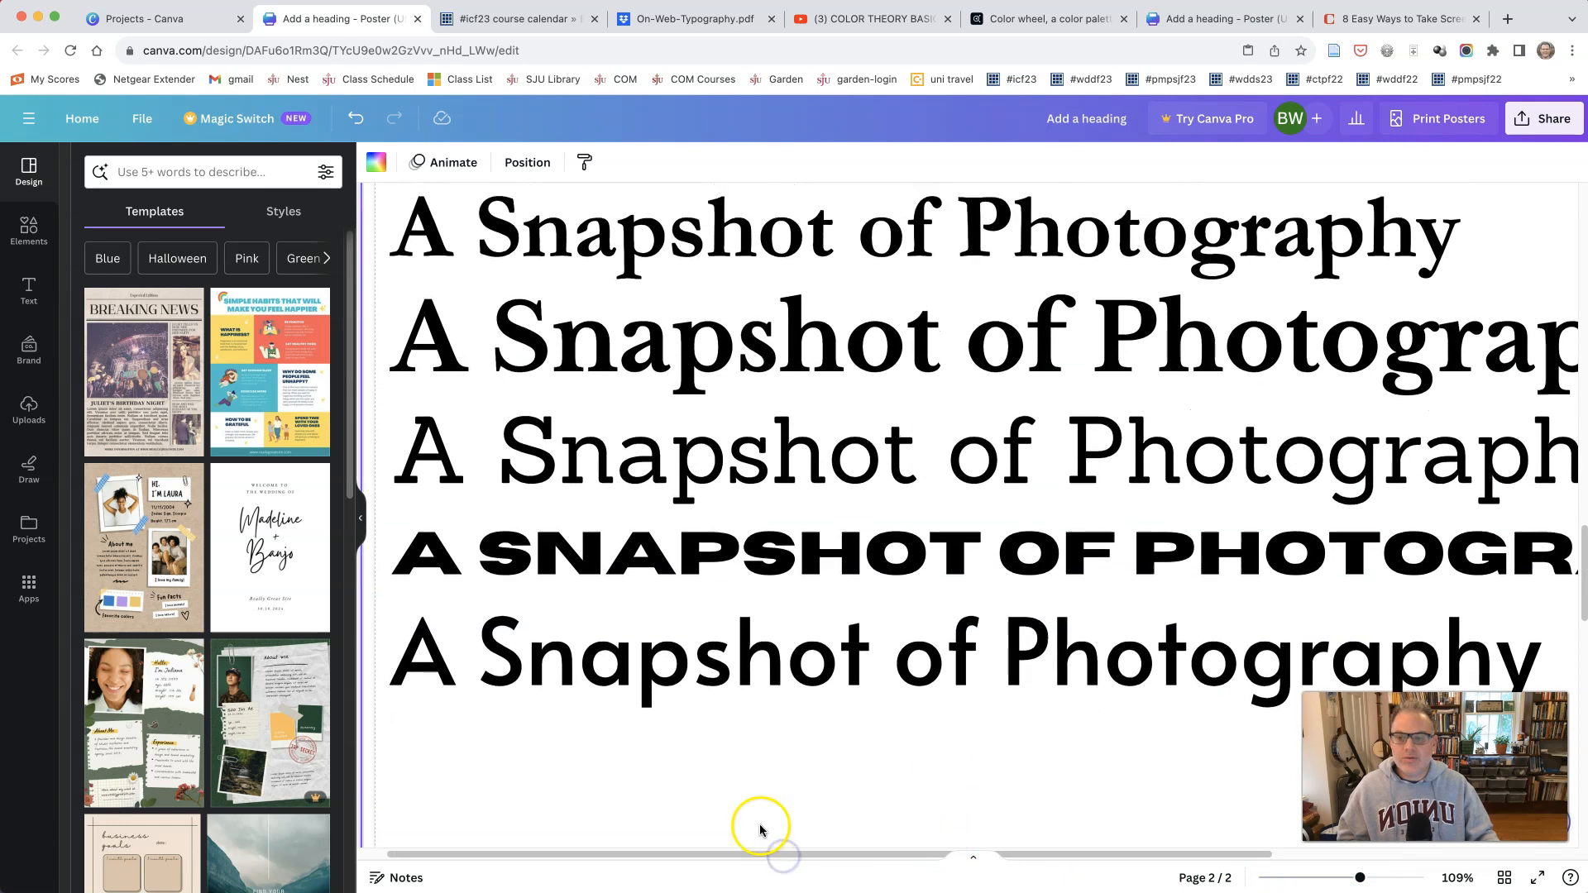
{"action": "scroll", "coordinate": [758, 827], "scroll_direction": "down", "scroll_amount": 5}
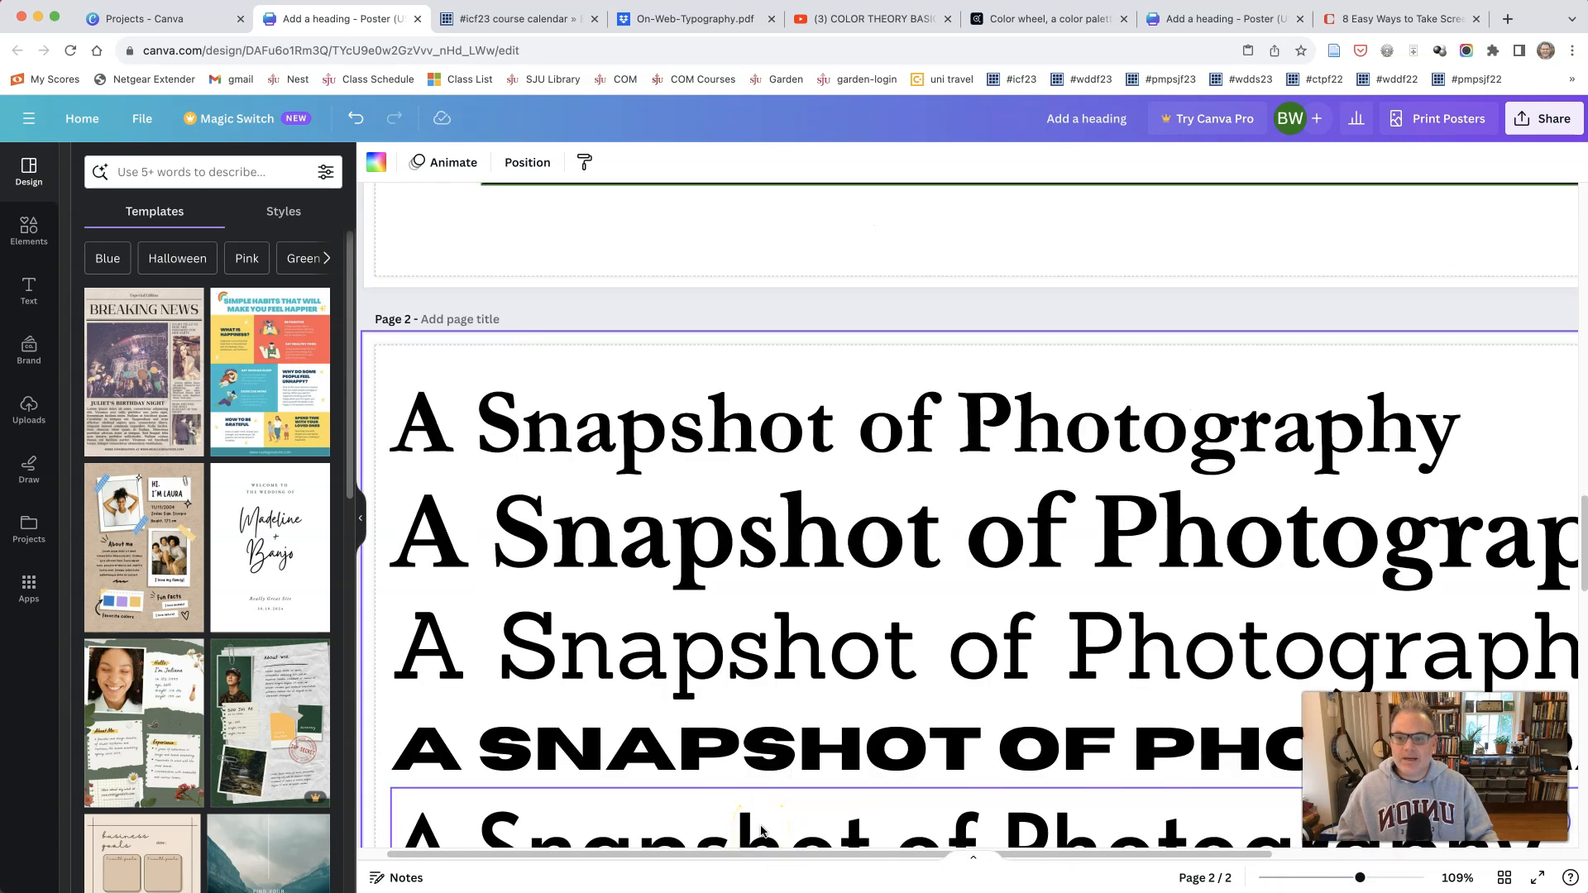
{"action": "scroll", "coordinate": [760, 830], "scroll_direction": "down", "scroll_amount": 3}
{"action": "scroll", "coordinate": [760, 830], "scroll_direction": "up", "scroll_amount": 1}
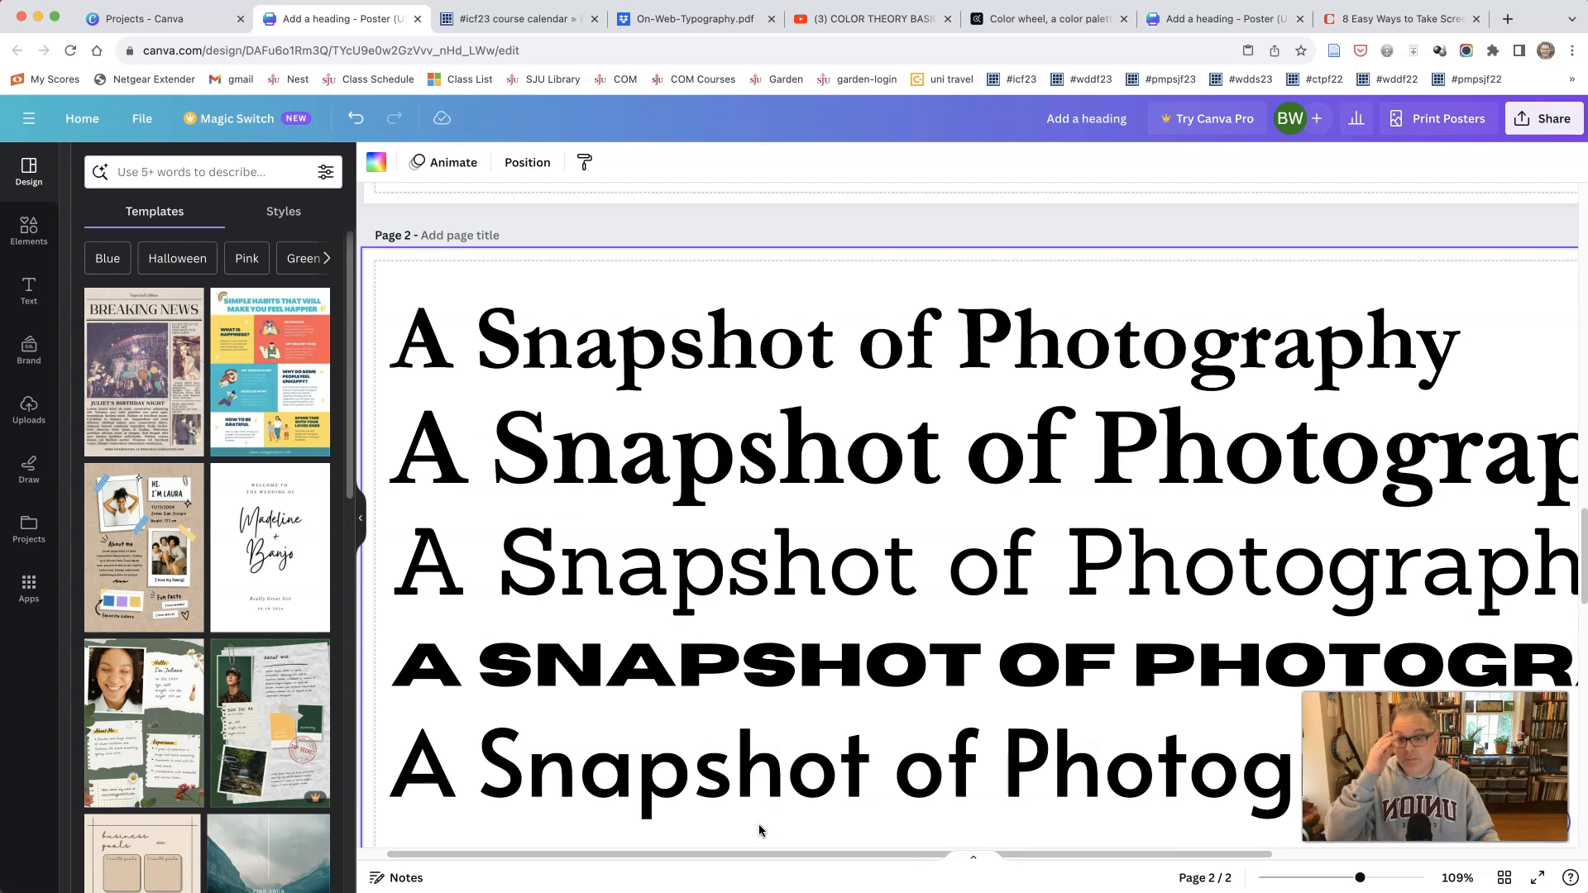
{"action": "left_click", "coordinate": [769, 762]}
{"action": "scroll", "coordinate": [771, 774], "scroll_direction": "down", "scroll_amount": 4}
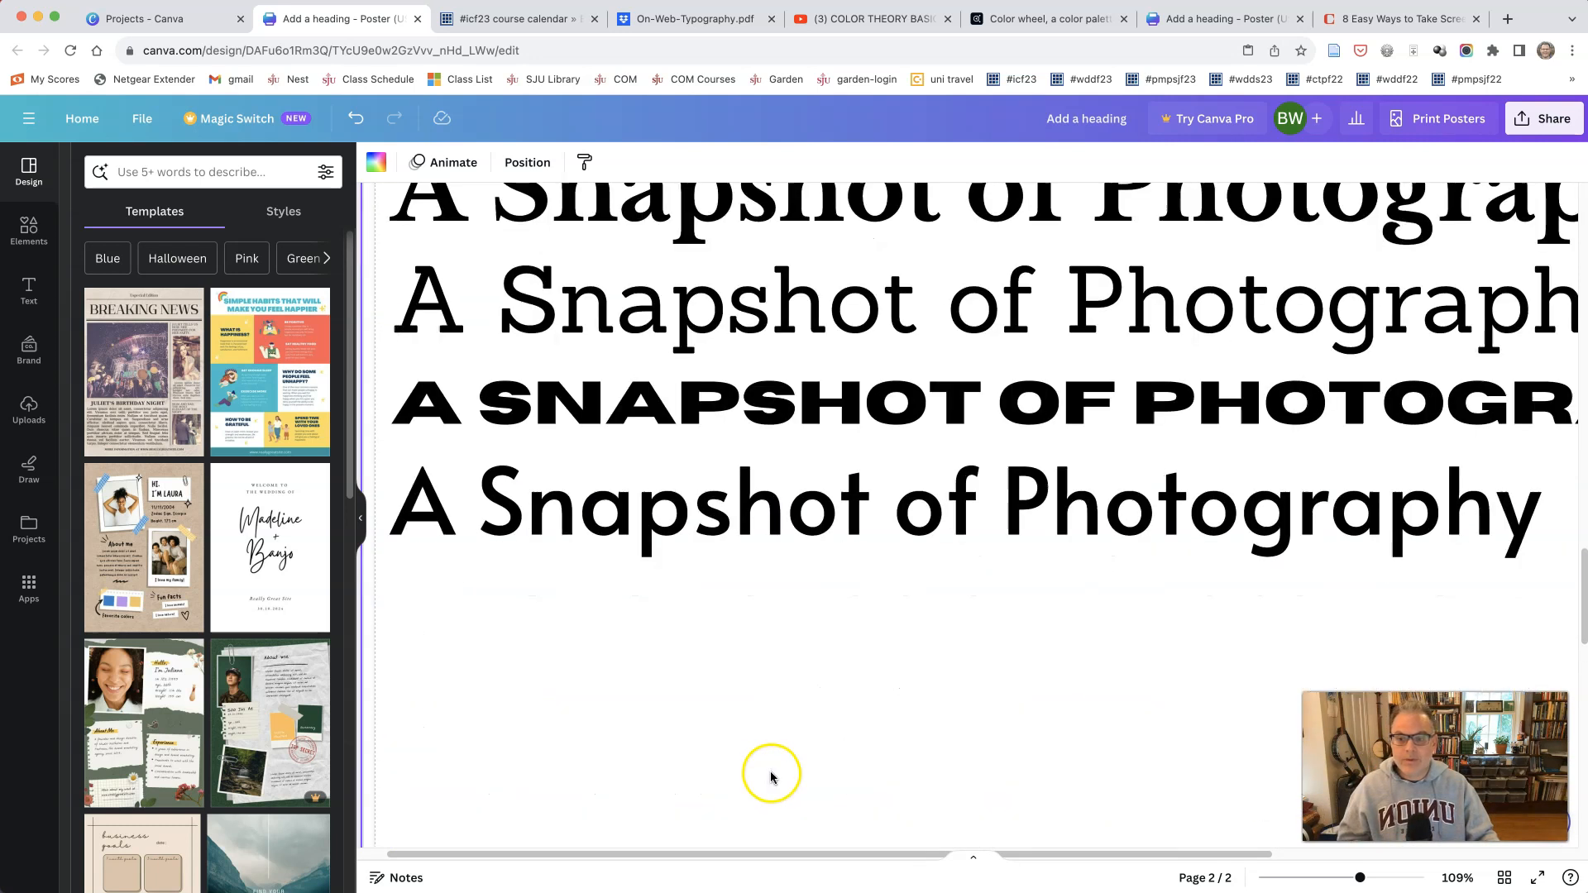
{"action": "scroll", "coordinate": [771, 776], "scroll_direction": "up", "scroll_amount": 2}
{"action": "left_click_drag", "start_coordinate": [1356, 879], "coordinate": [1324, 883]}
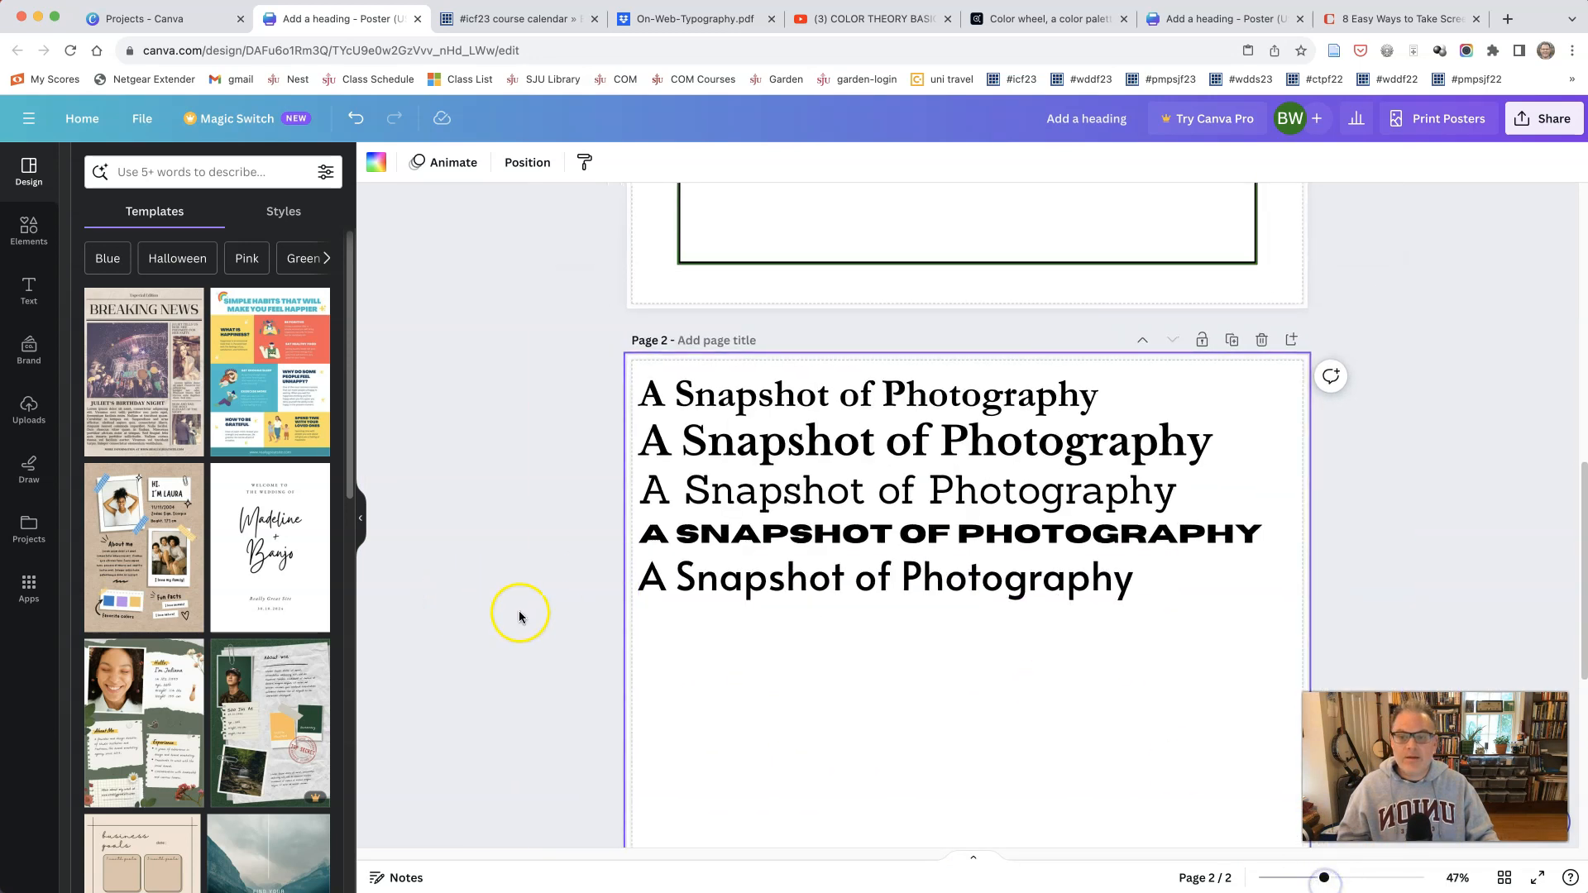
Step: Copy the heading "The Birth of Photography" from page 1 and place it below the title lines on page 2, flush with their left edge
{"action": "scroll", "coordinate": [519, 616], "scroll_direction": "up", "scroll_amount": 10}
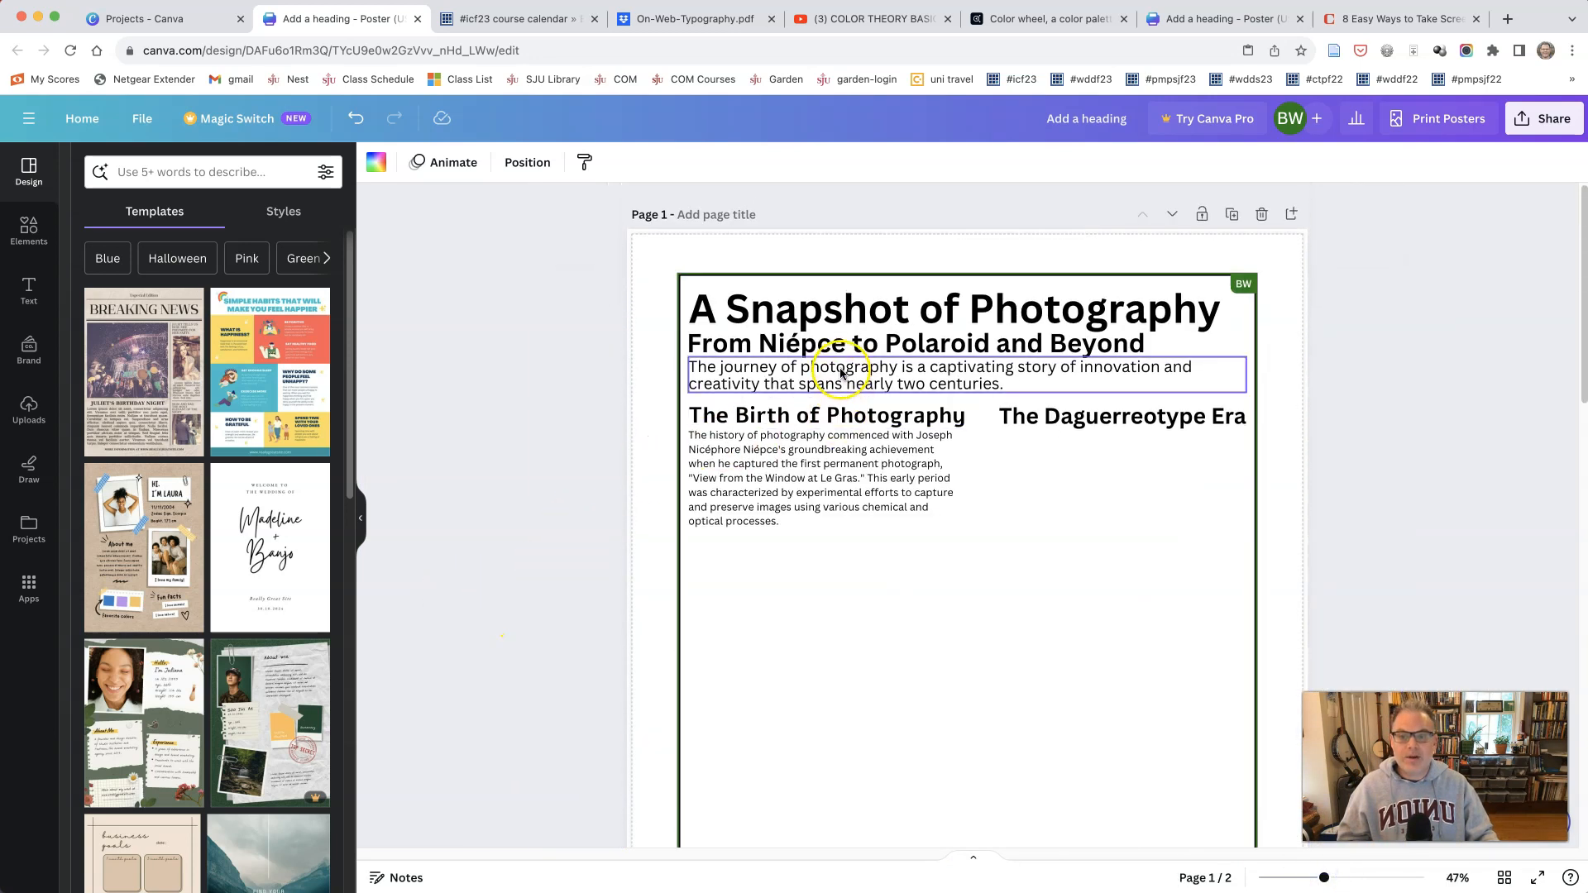
{"action": "left_click", "coordinate": [841, 347]}
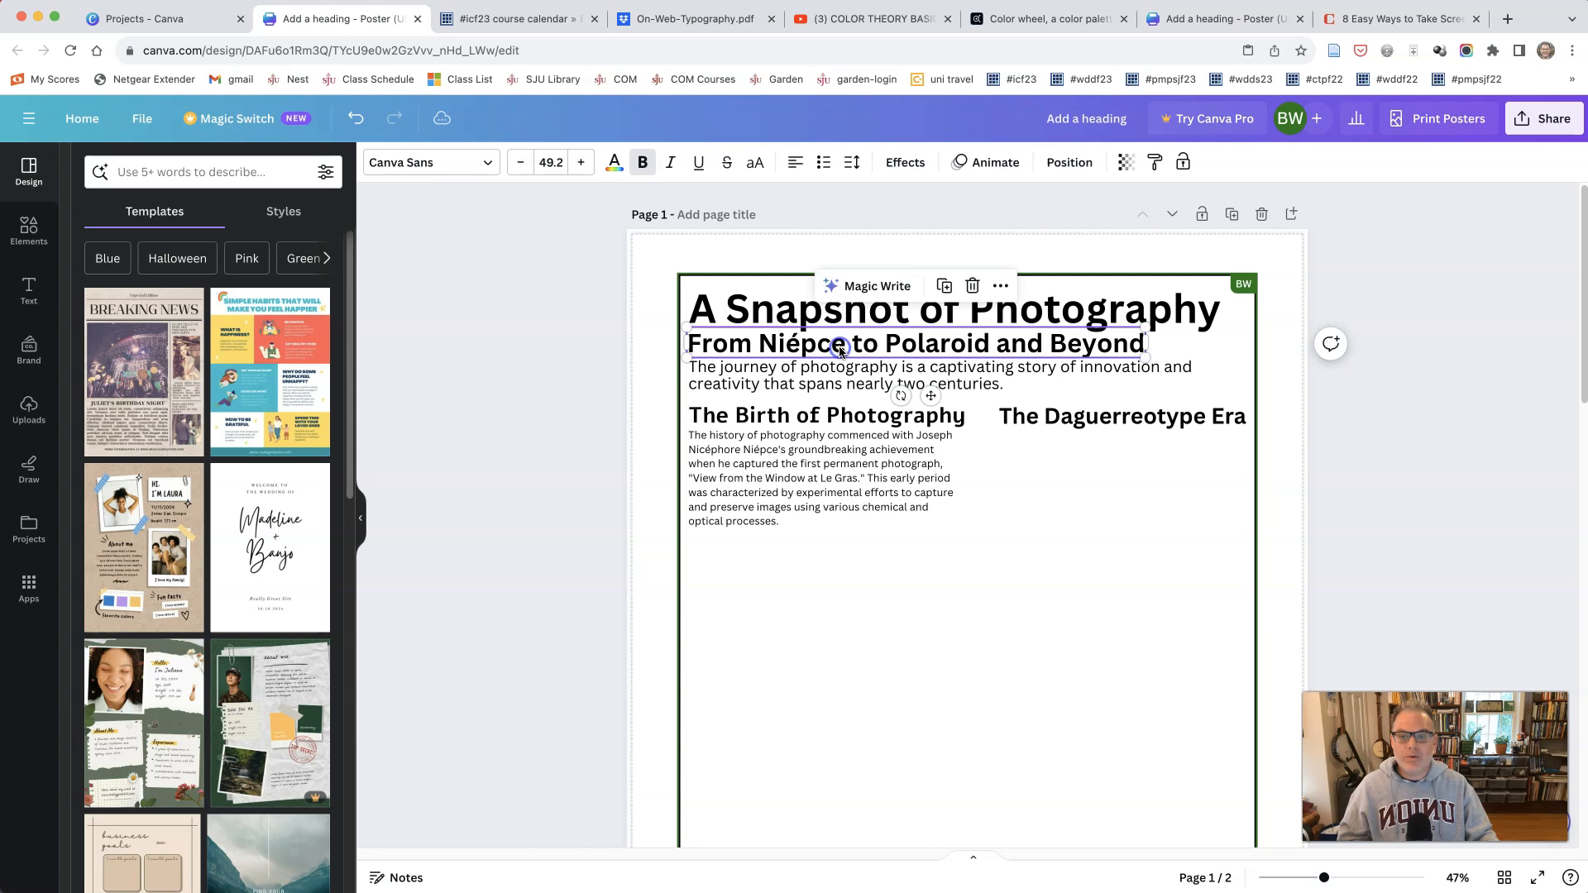
{"action": "left_click", "coordinate": [823, 424]}
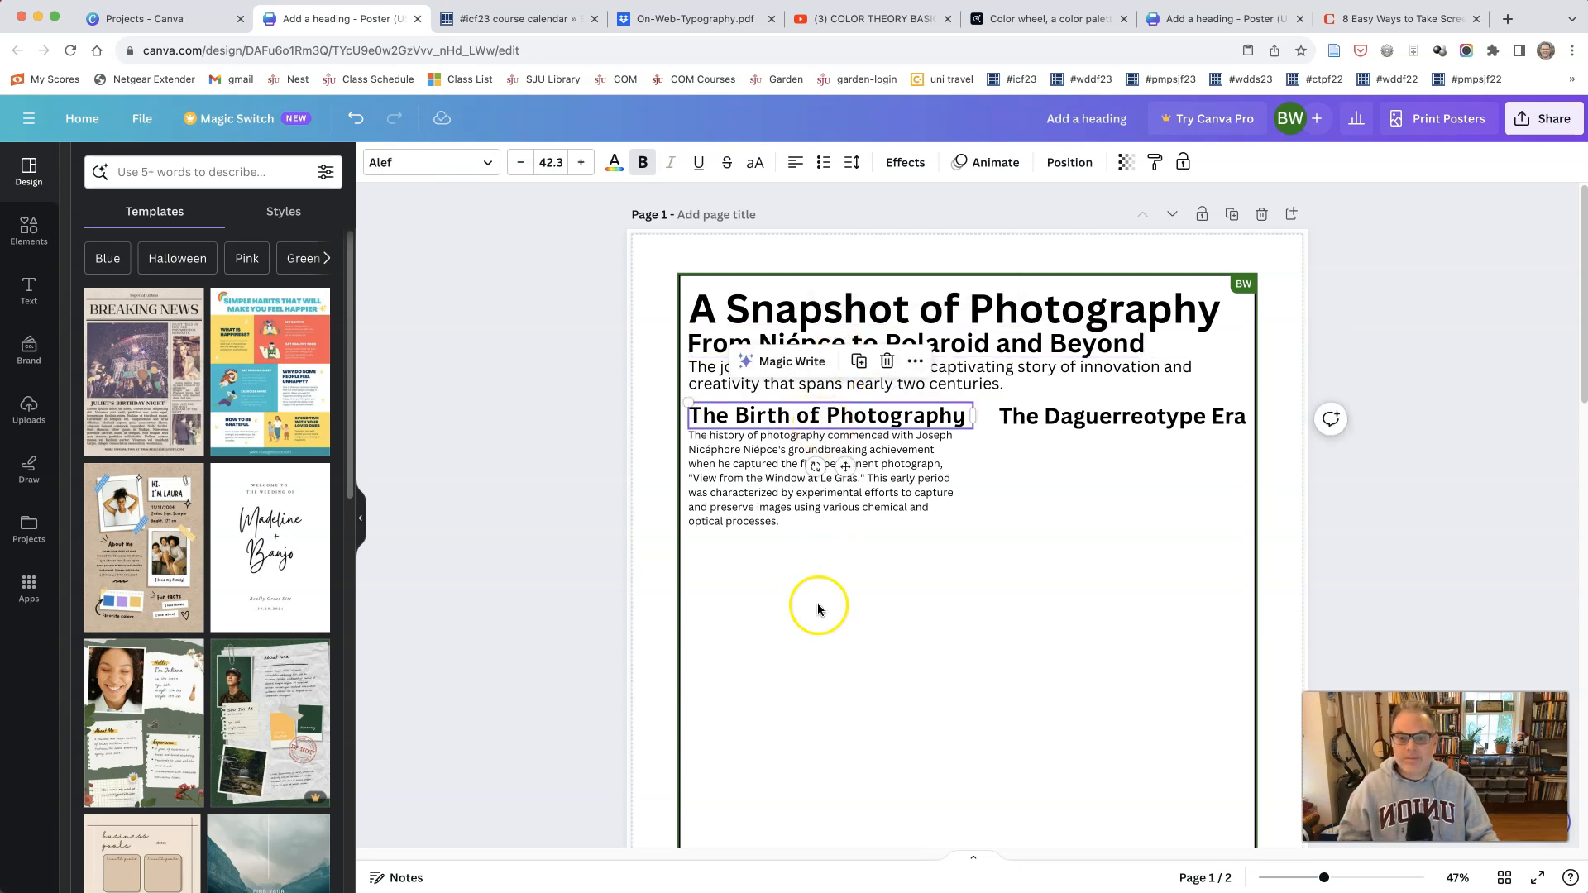
{"action": "scroll", "coordinate": [819, 610], "scroll_direction": "down", "scroll_amount": 10}
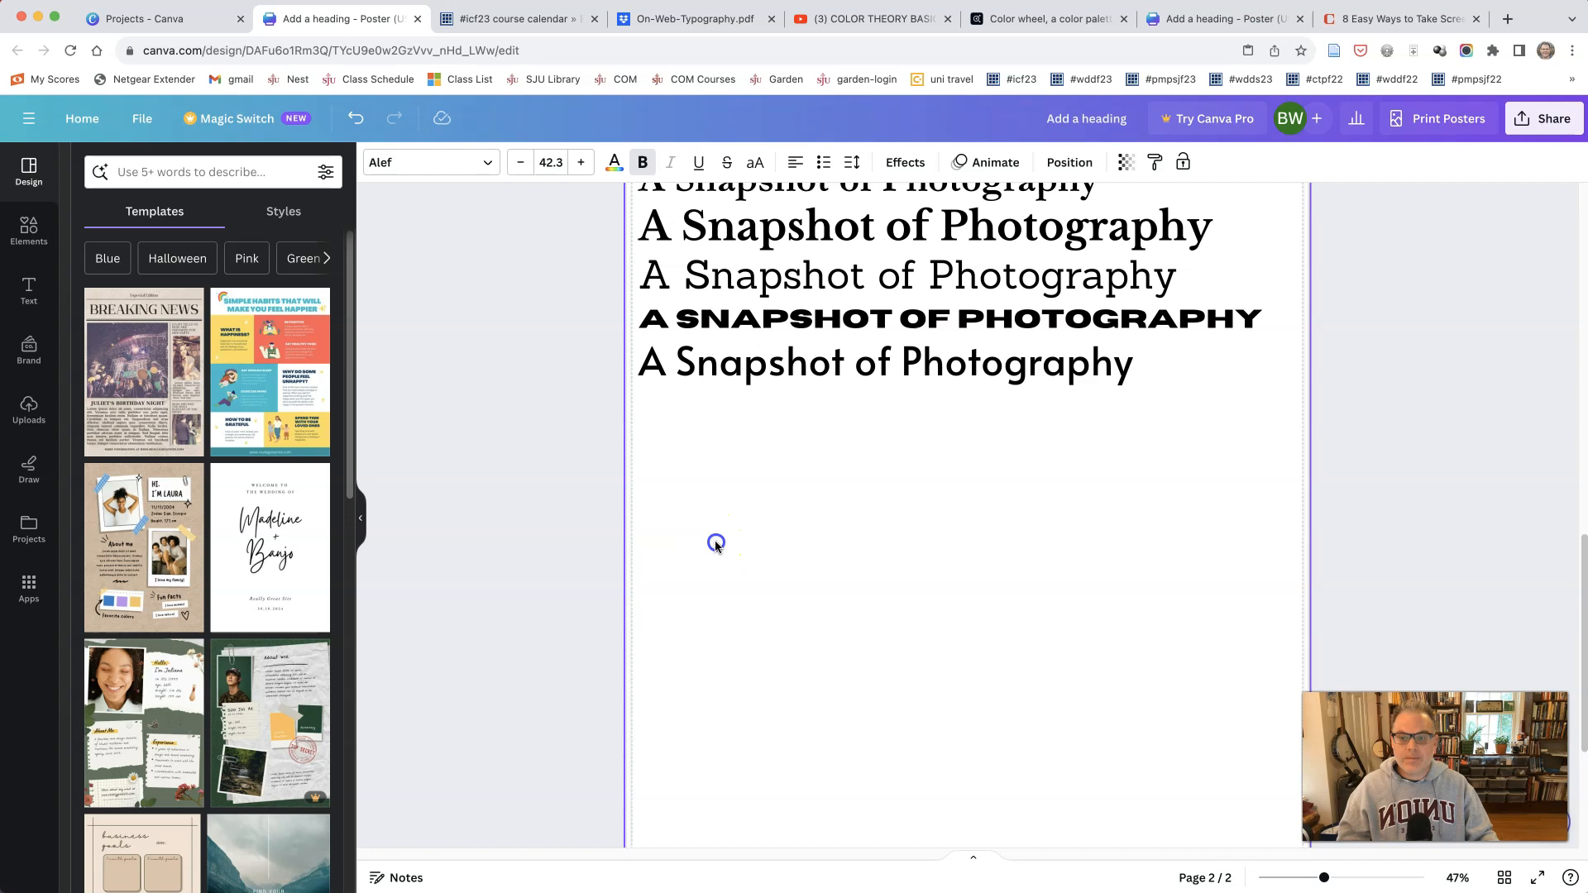
{"action": "right_click", "coordinate": [716, 546]}
{"action": "left_click", "coordinate": [744, 639]}
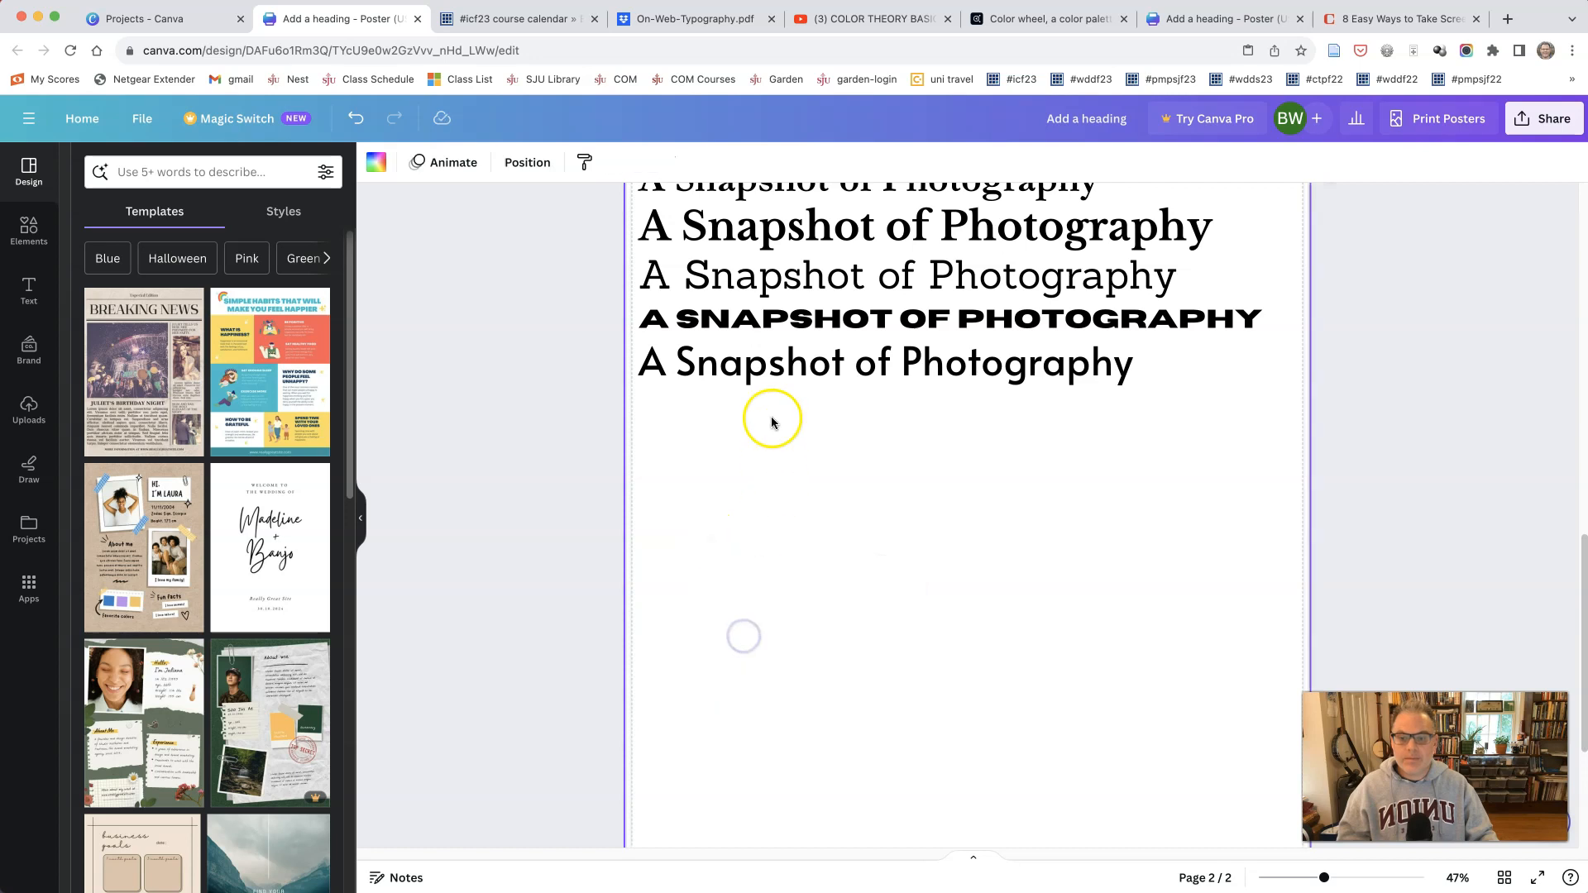
{"action": "left_click_drag", "start_coordinate": [758, 328], "coordinate": [751, 499]}
Step: Duplicate the page 2 heading "The Birth of Photography" four times, stacking the copies directly below one another to make five lines
{"action": "right_click", "coordinate": [727, 475]}
{"action": "left_click", "coordinate": [749, 594]}
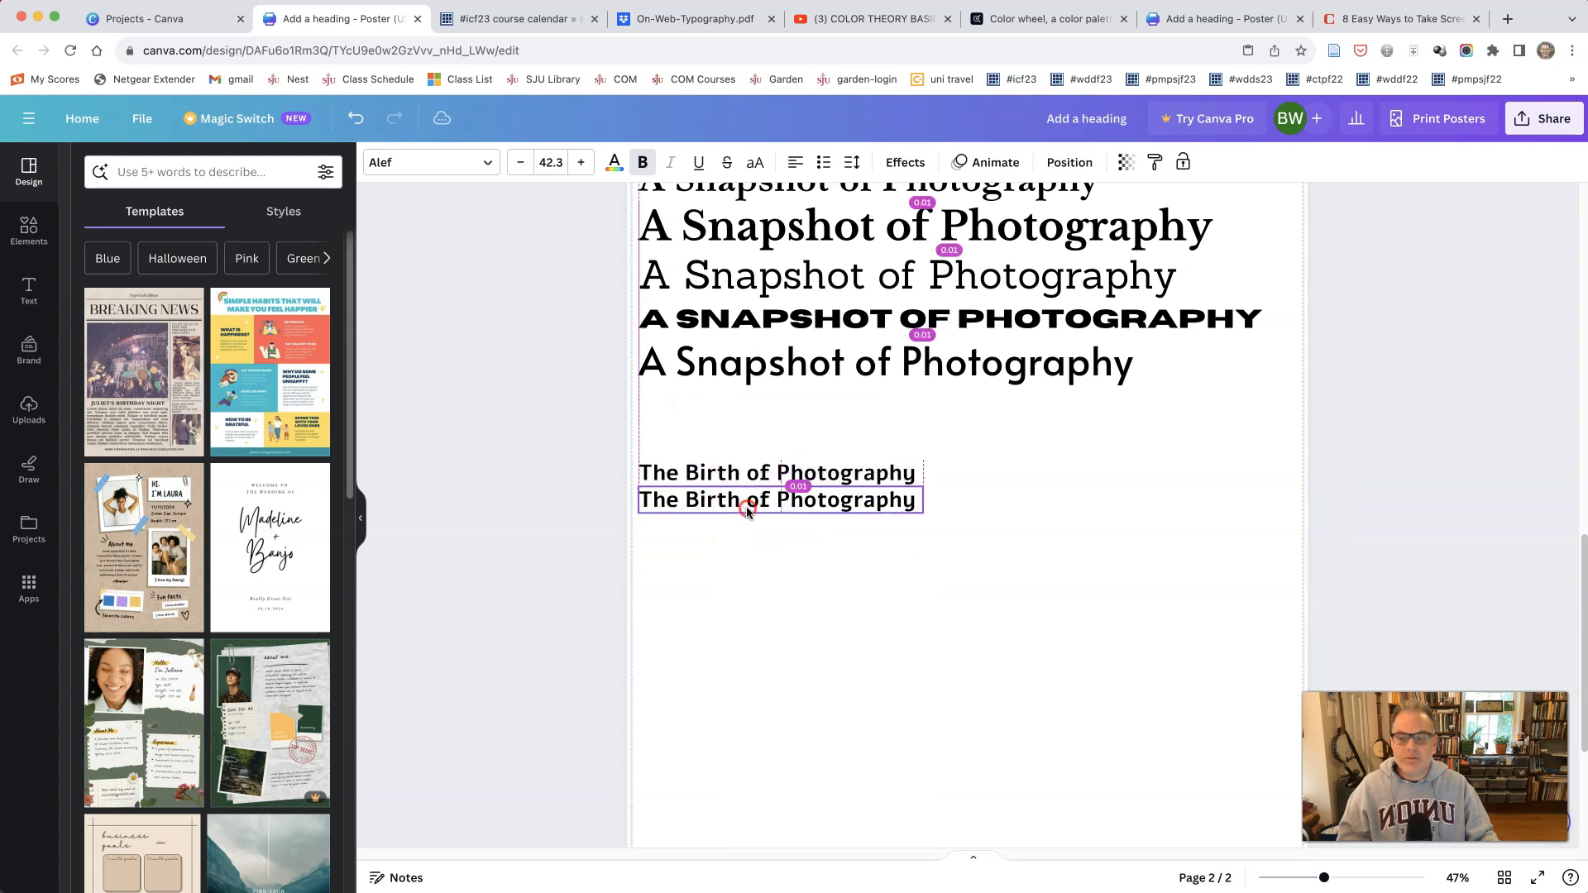
{"action": "right_click", "coordinate": [748, 509]}
{"action": "left_click", "coordinate": [770, 626]}
{"action": "right_click", "coordinate": [736, 536]}
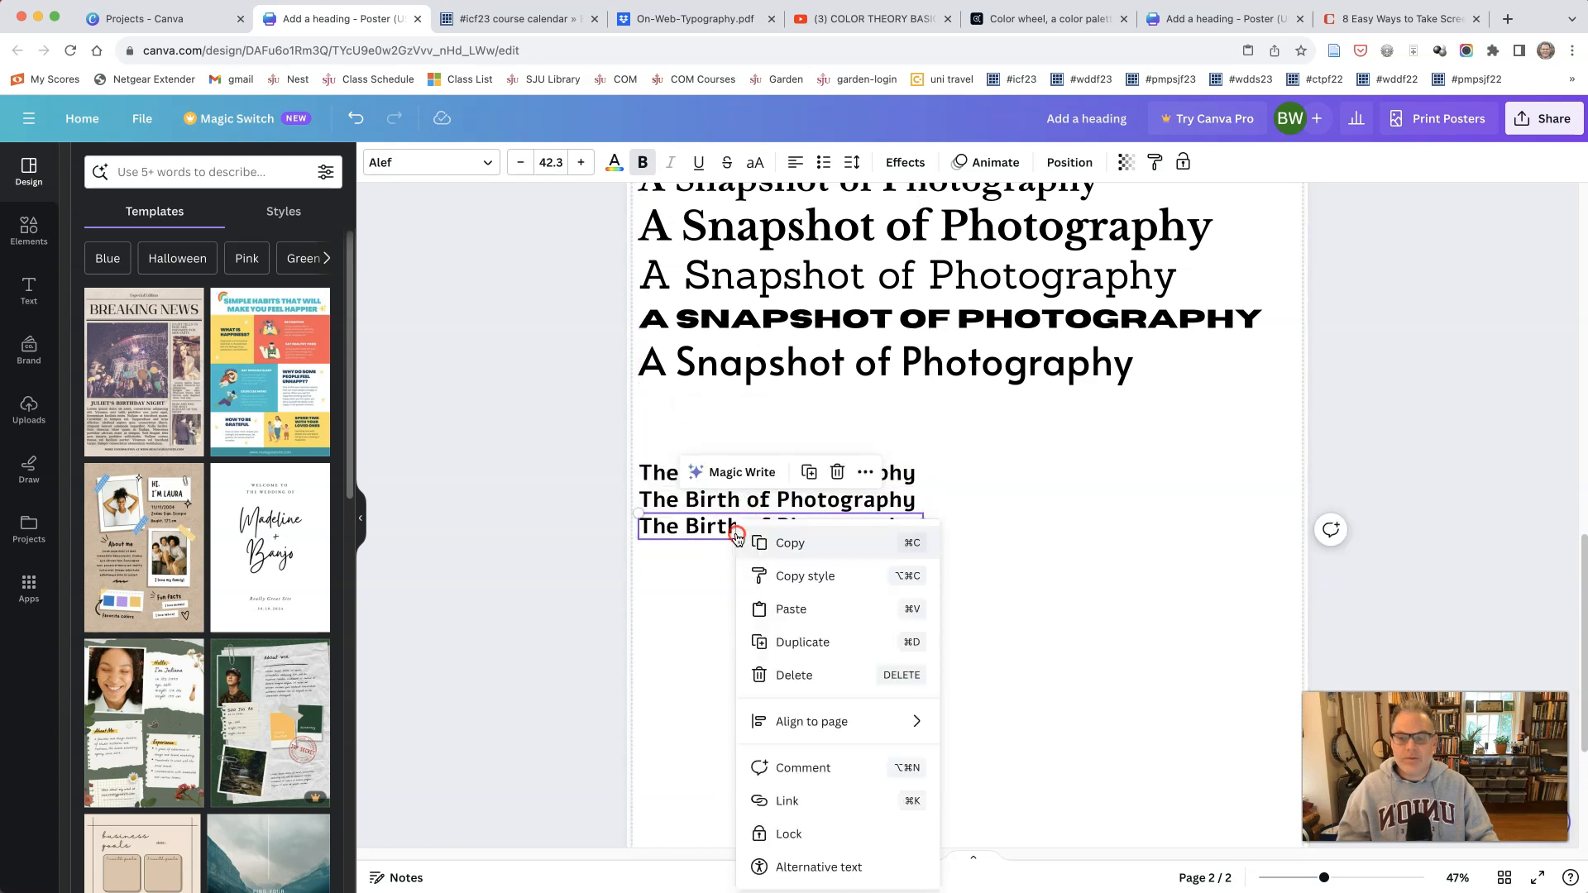
{"action": "left_click", "coordinate": [759, 642]}
{"action": "right_click", "coordinate": [751, 551]}
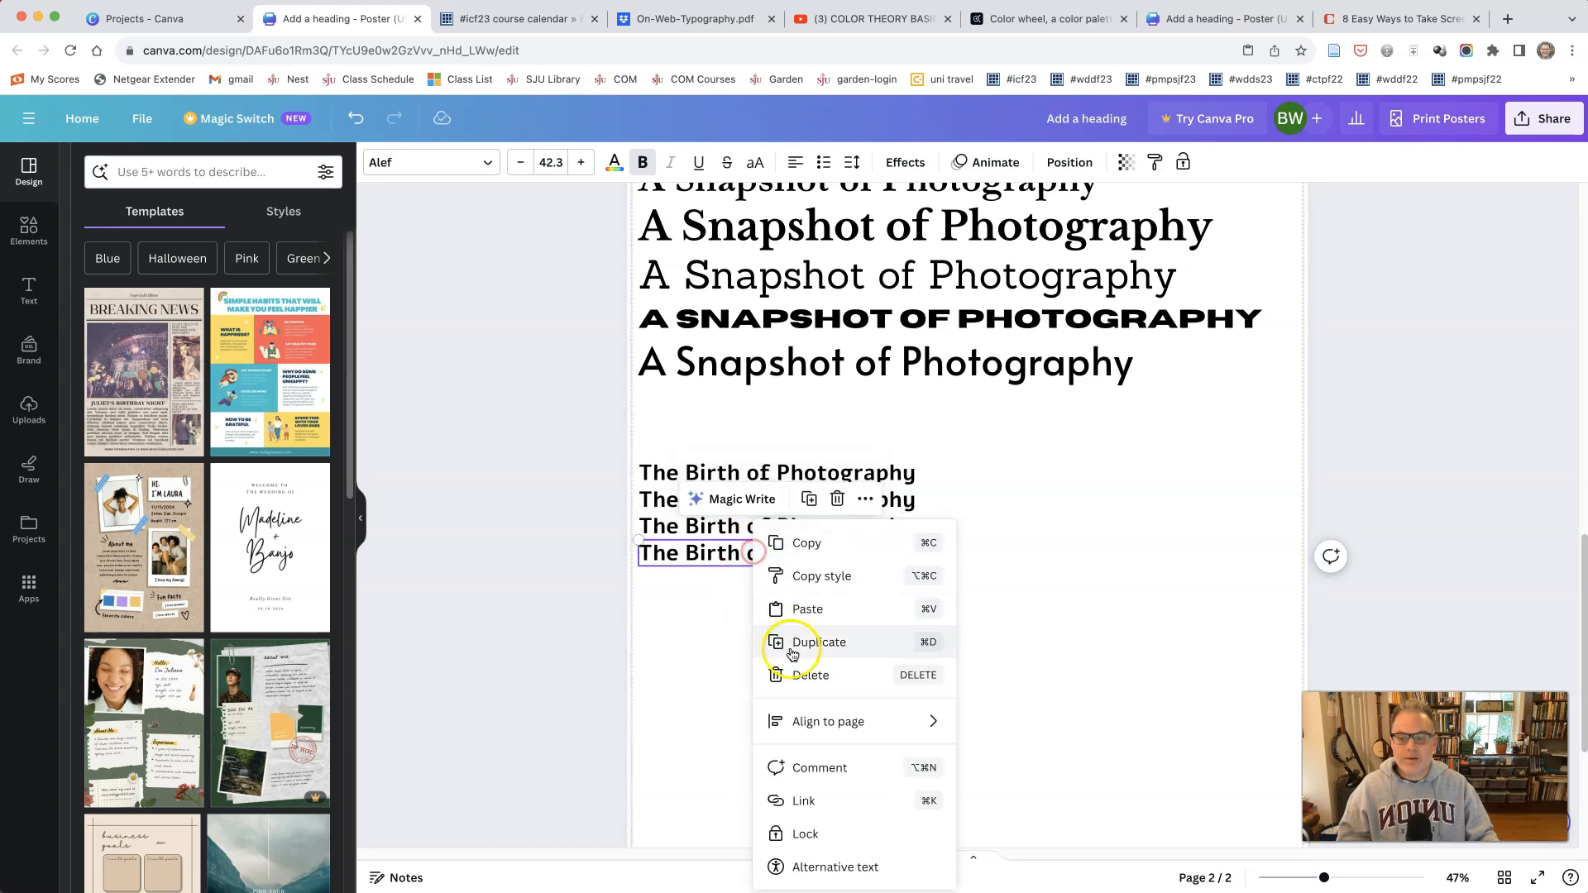
{"action": "left_click", "coordinate": [684, 705]}
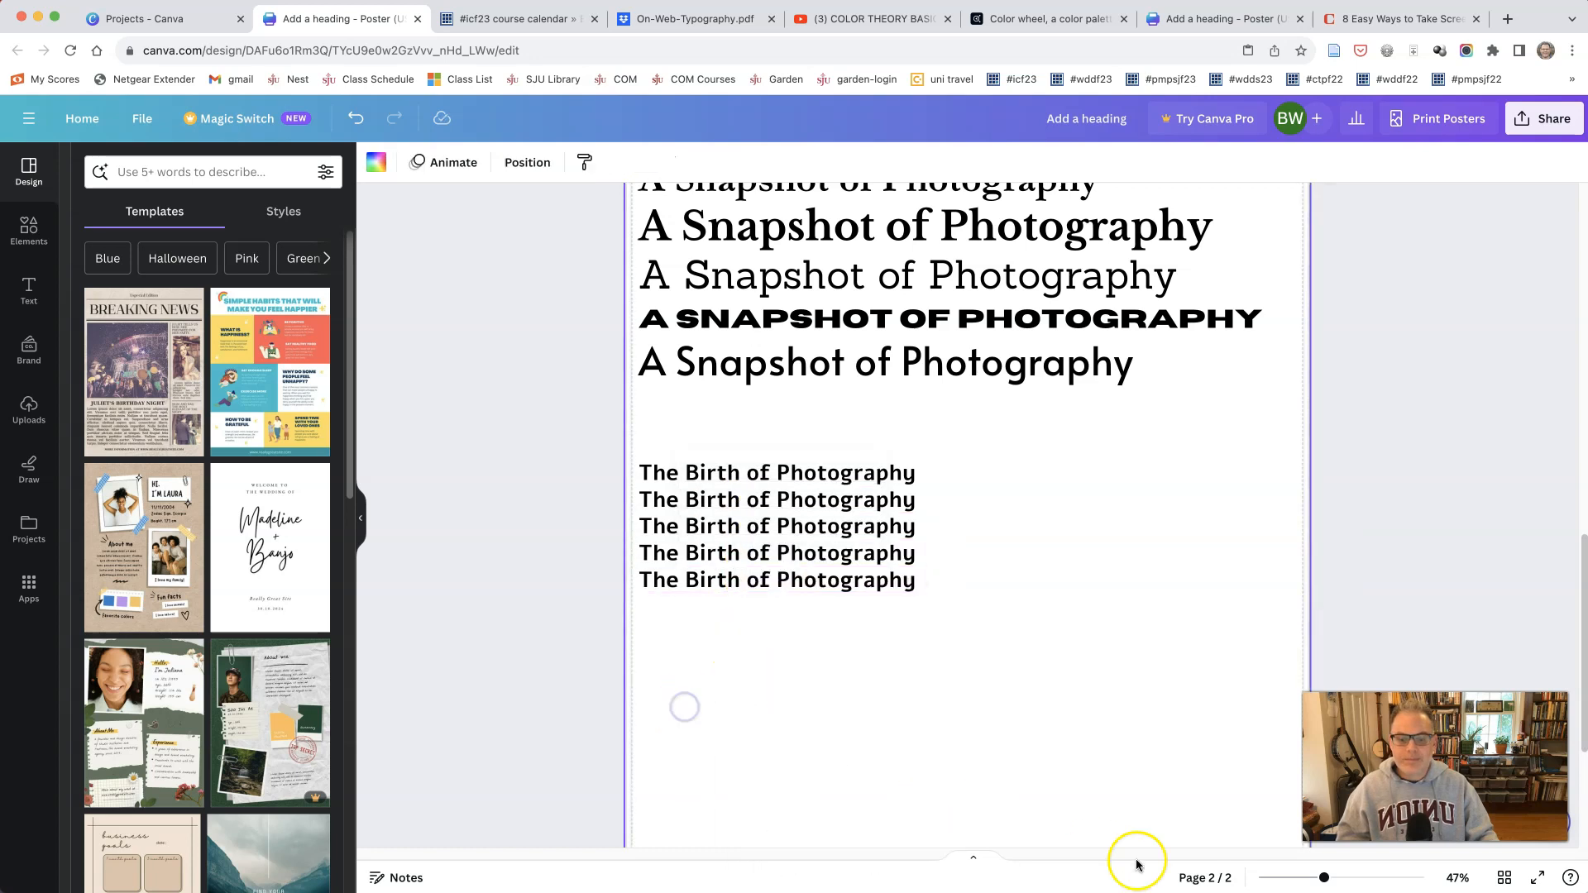
Step: Set the first "The Birth of Photography" line on page 2 in Alatsi
{"action": "left_click_drag", "start_coordinate": [1321, 879], "coordinate": [1353, 878]}
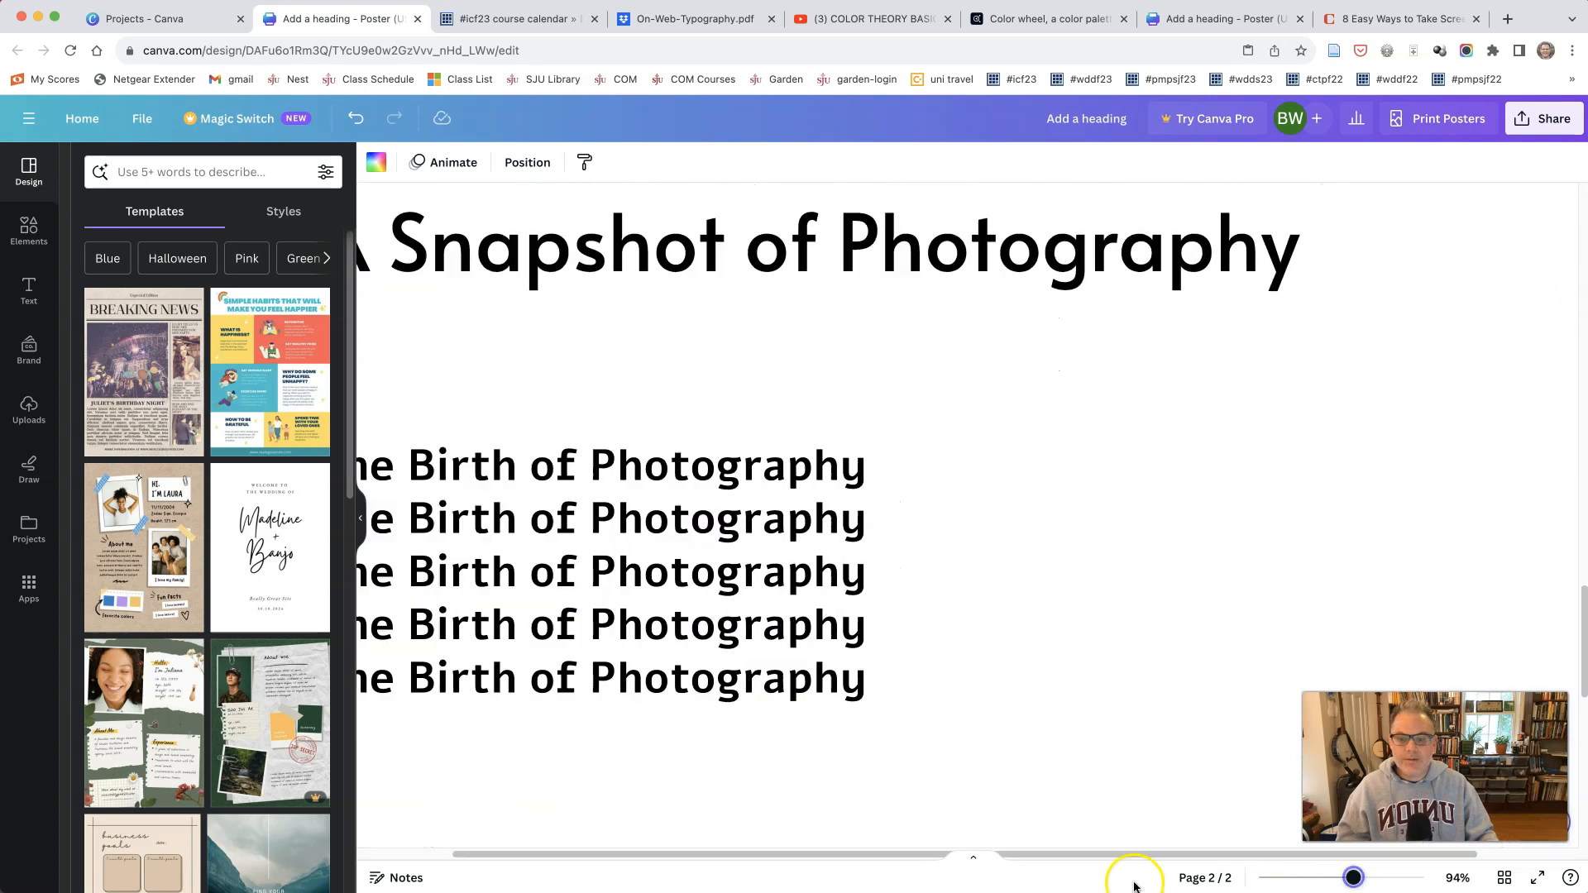
{"action": "left_click_drag", "start_coordinate": [986, 855], "coordinate": [921, 854]}
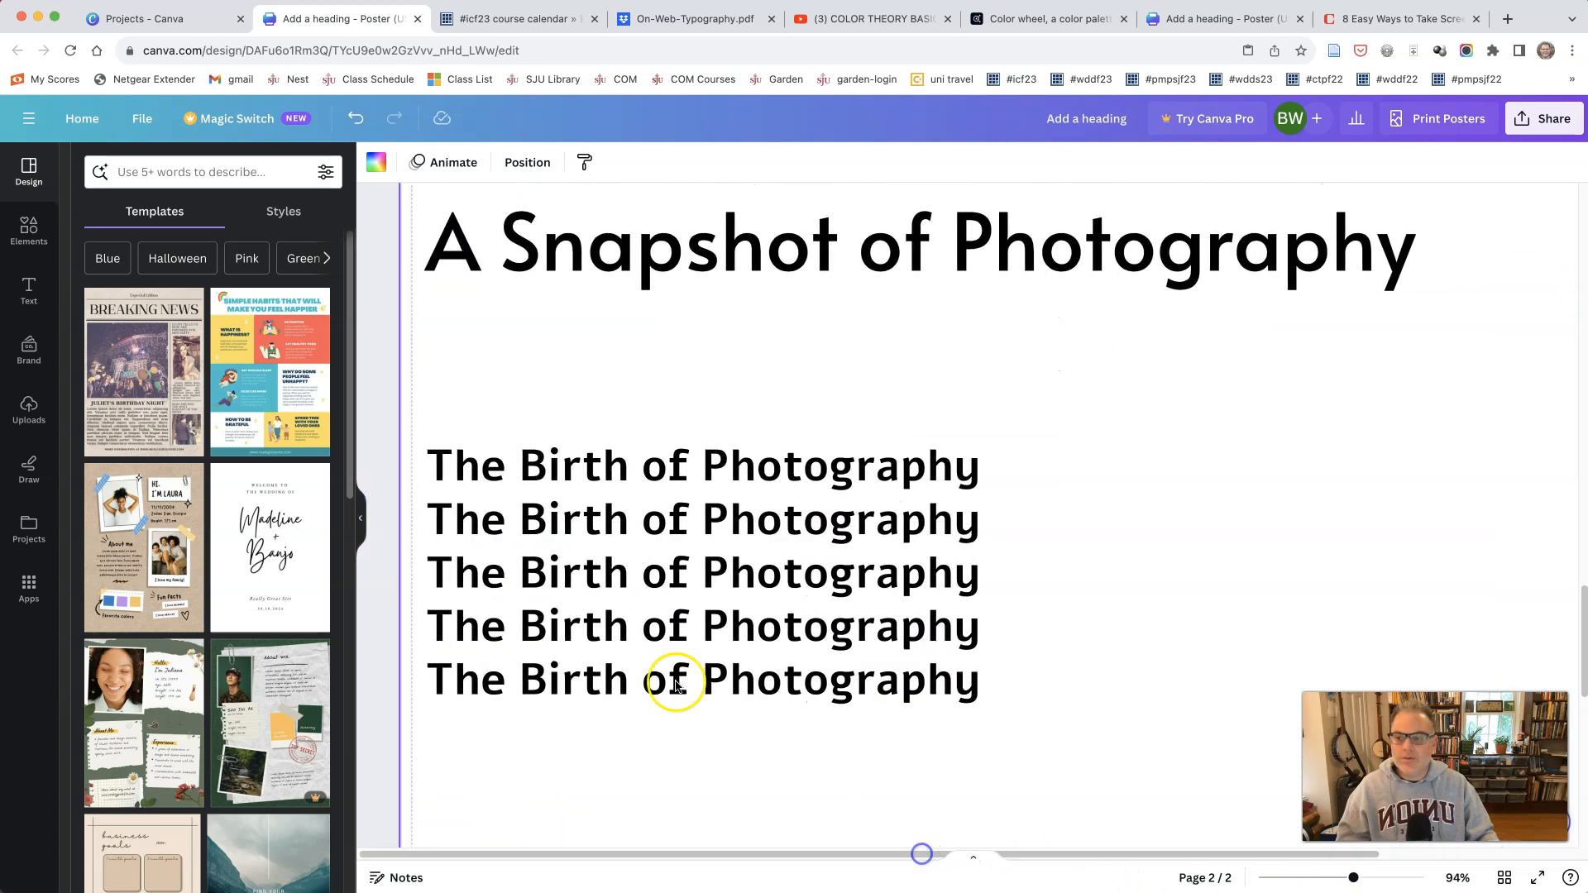
{"action": "left_click", "coordinate": [493, 453]}
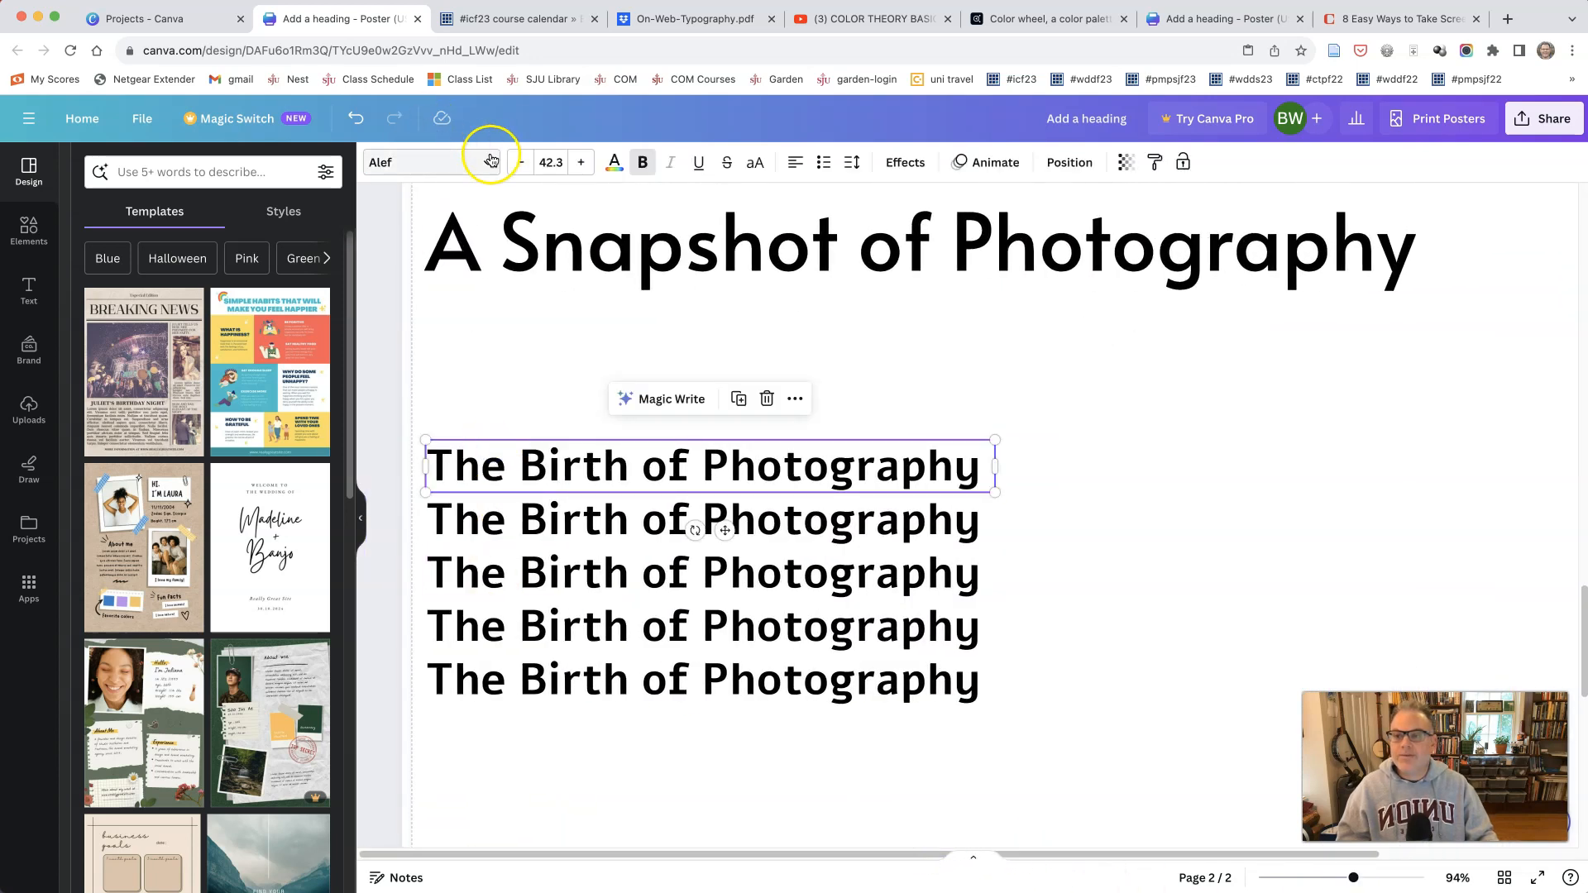
{"action": "left_click", "coordinate": [490, 160]}
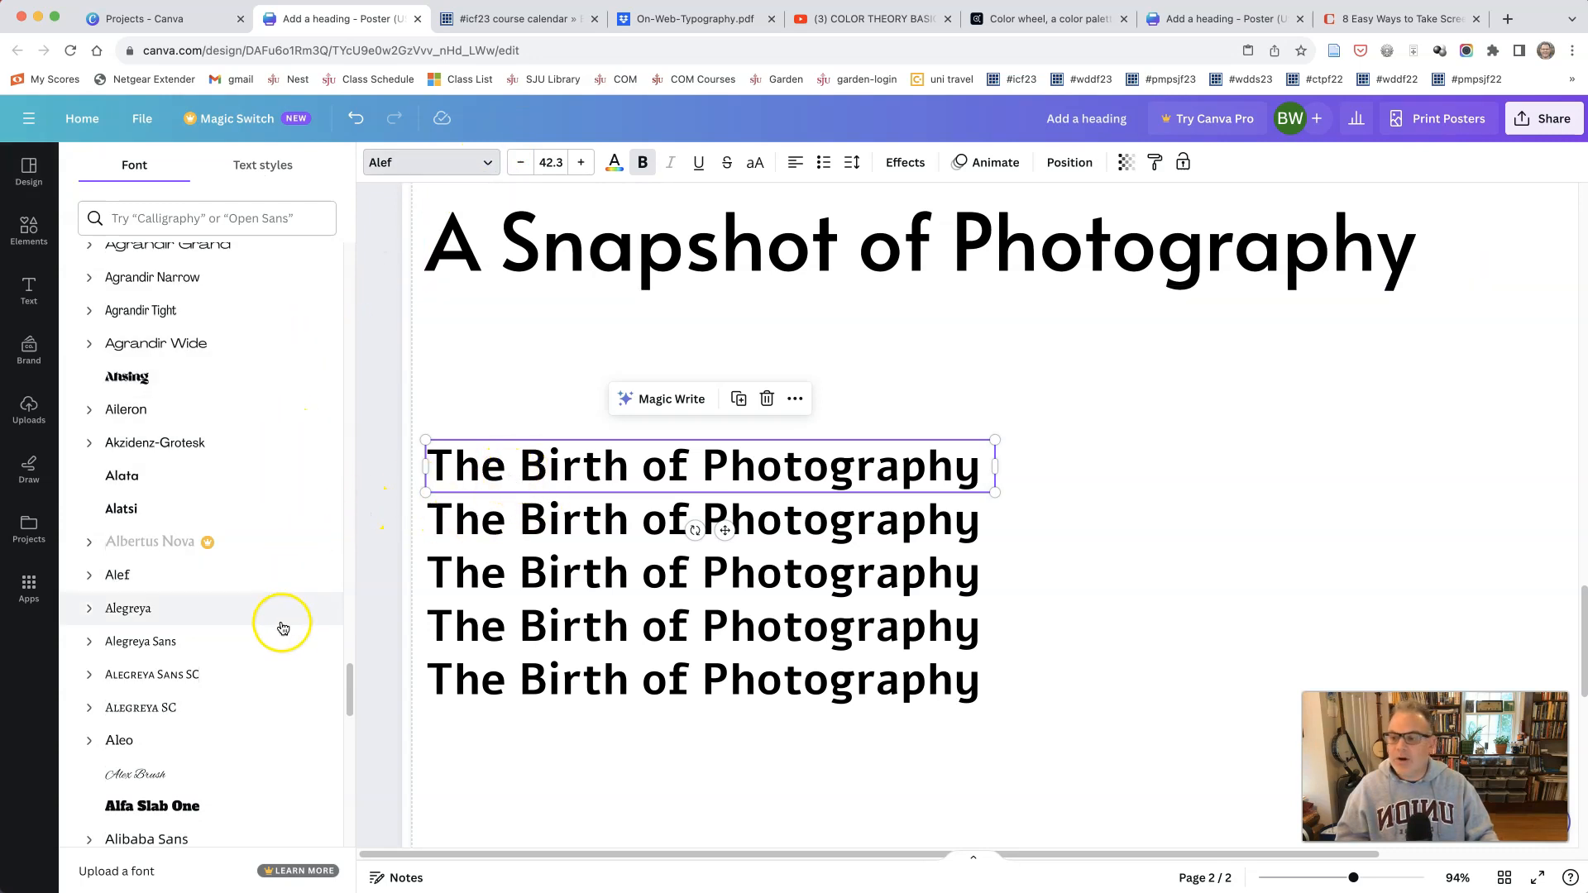
{"action": "left_click", "coordinate": [251, 508]}
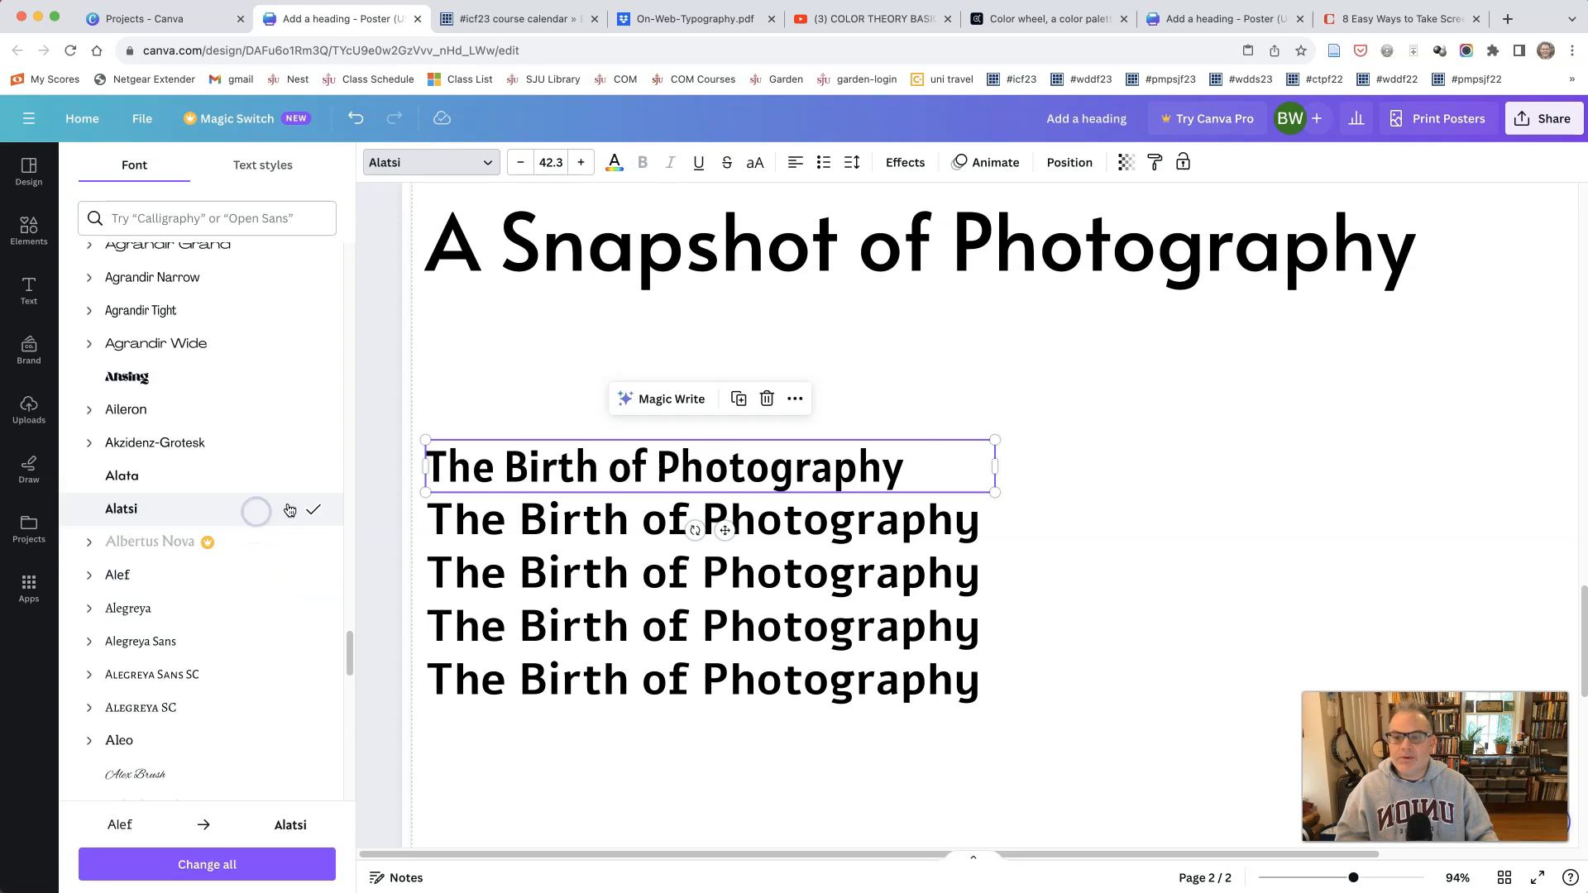
Step: Set the second "The Birth of Photography" line in Aileron and the third in Agrandir Narrow
{"action": "left_click", "coordinate": [533, 518]}
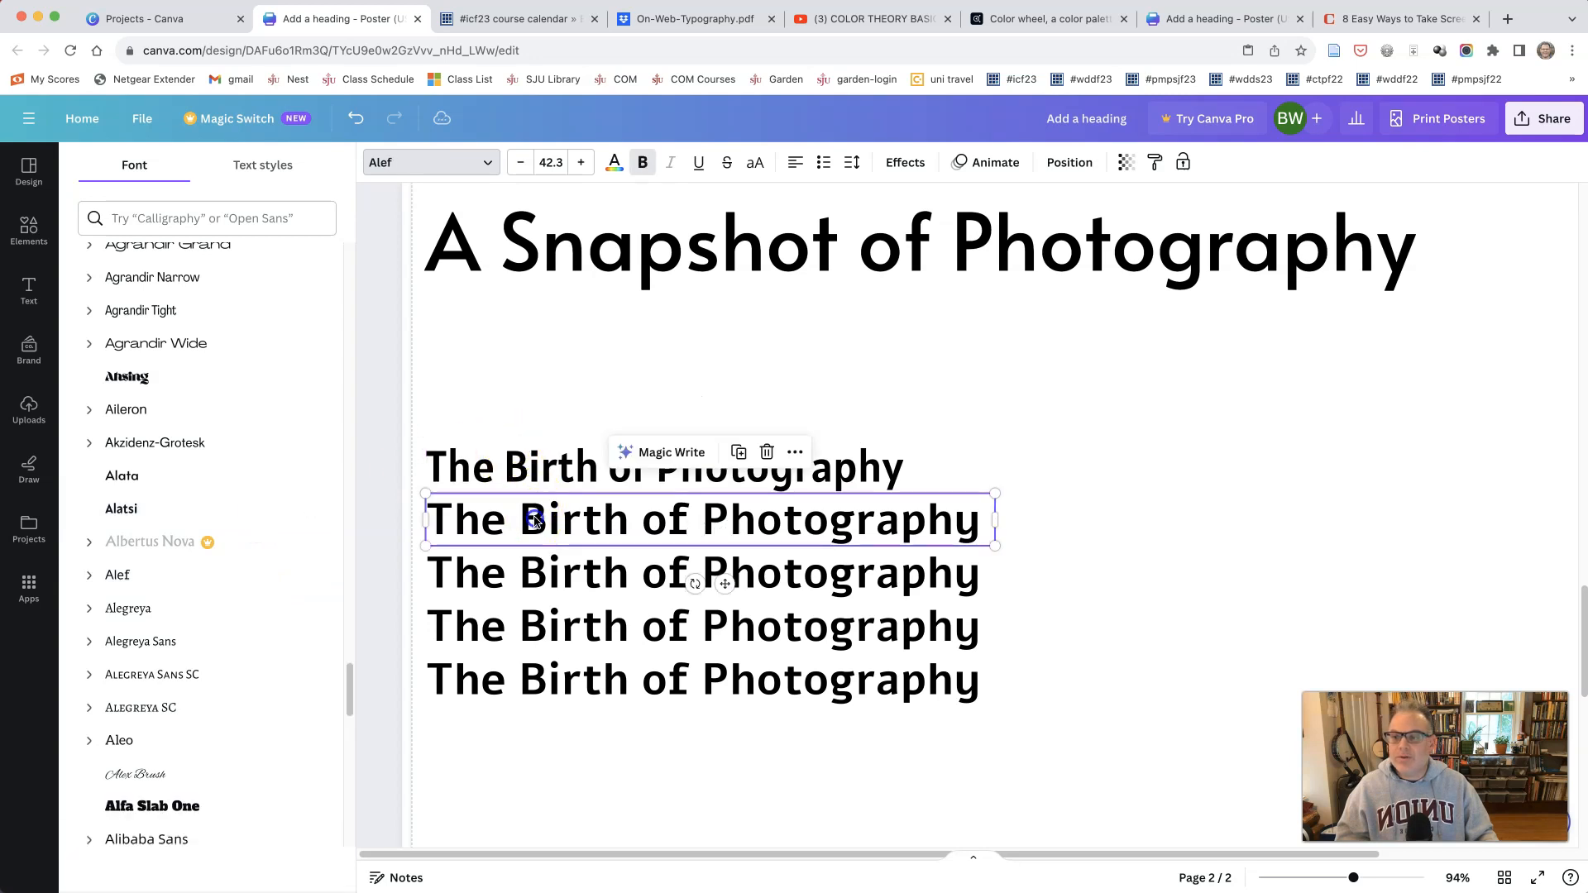
{"action": "left_click", "coordinate": [174, 411]}
{"action": "left_click", "coordinate": [478, 579]}
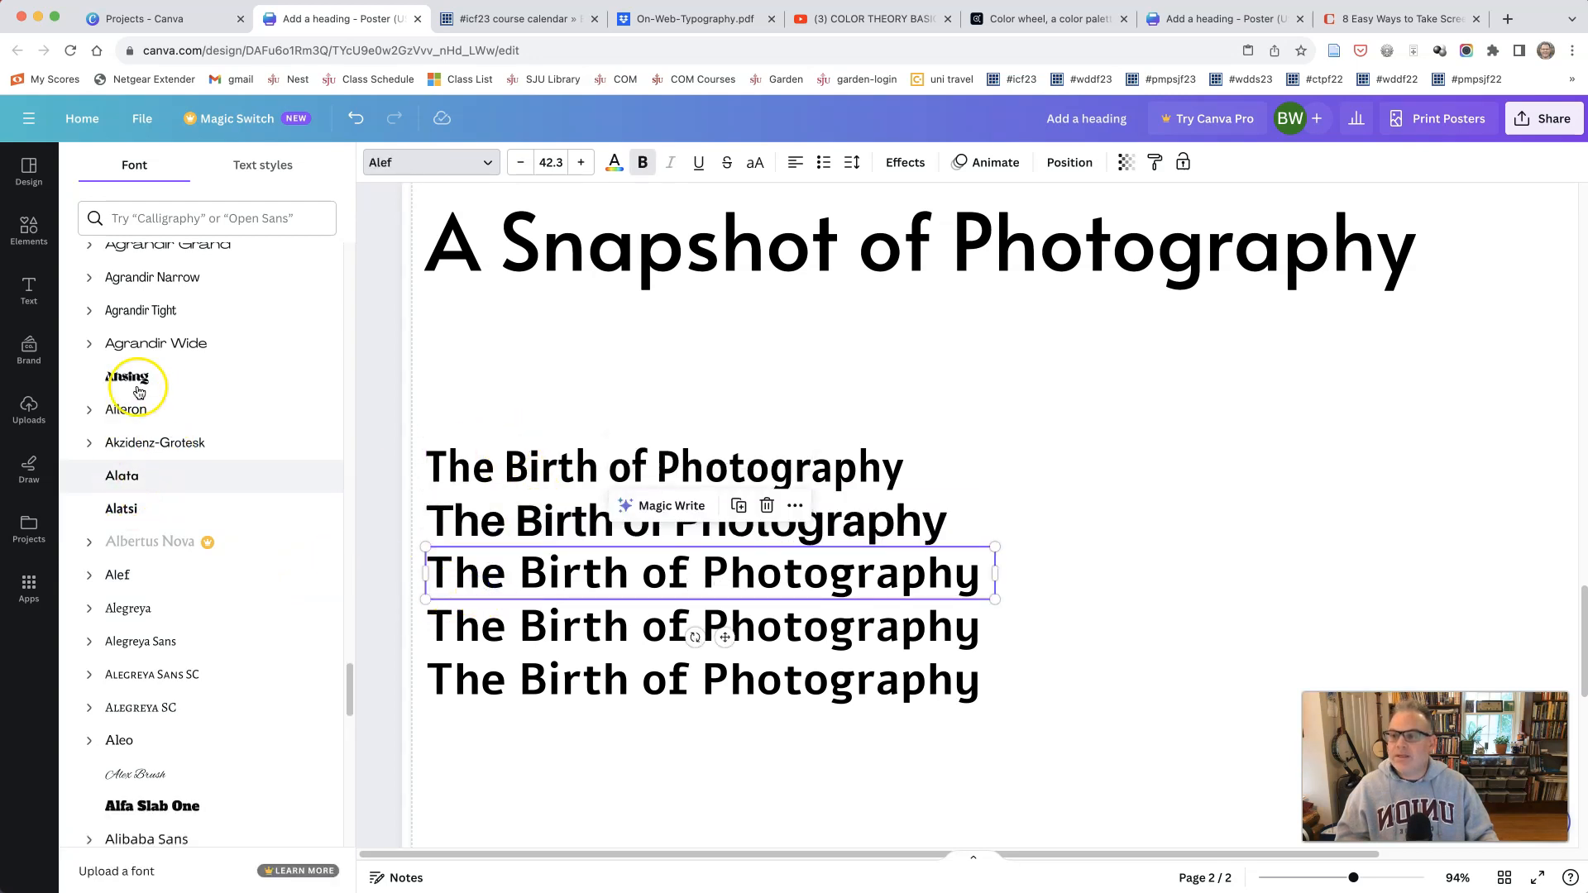
{"action": "left_click", "coordinate": [136, 280]}
Step: Select the fourth "The Birth of Photography" line for a font change
{"action": "left_click", "coordinate": [443, 624]}
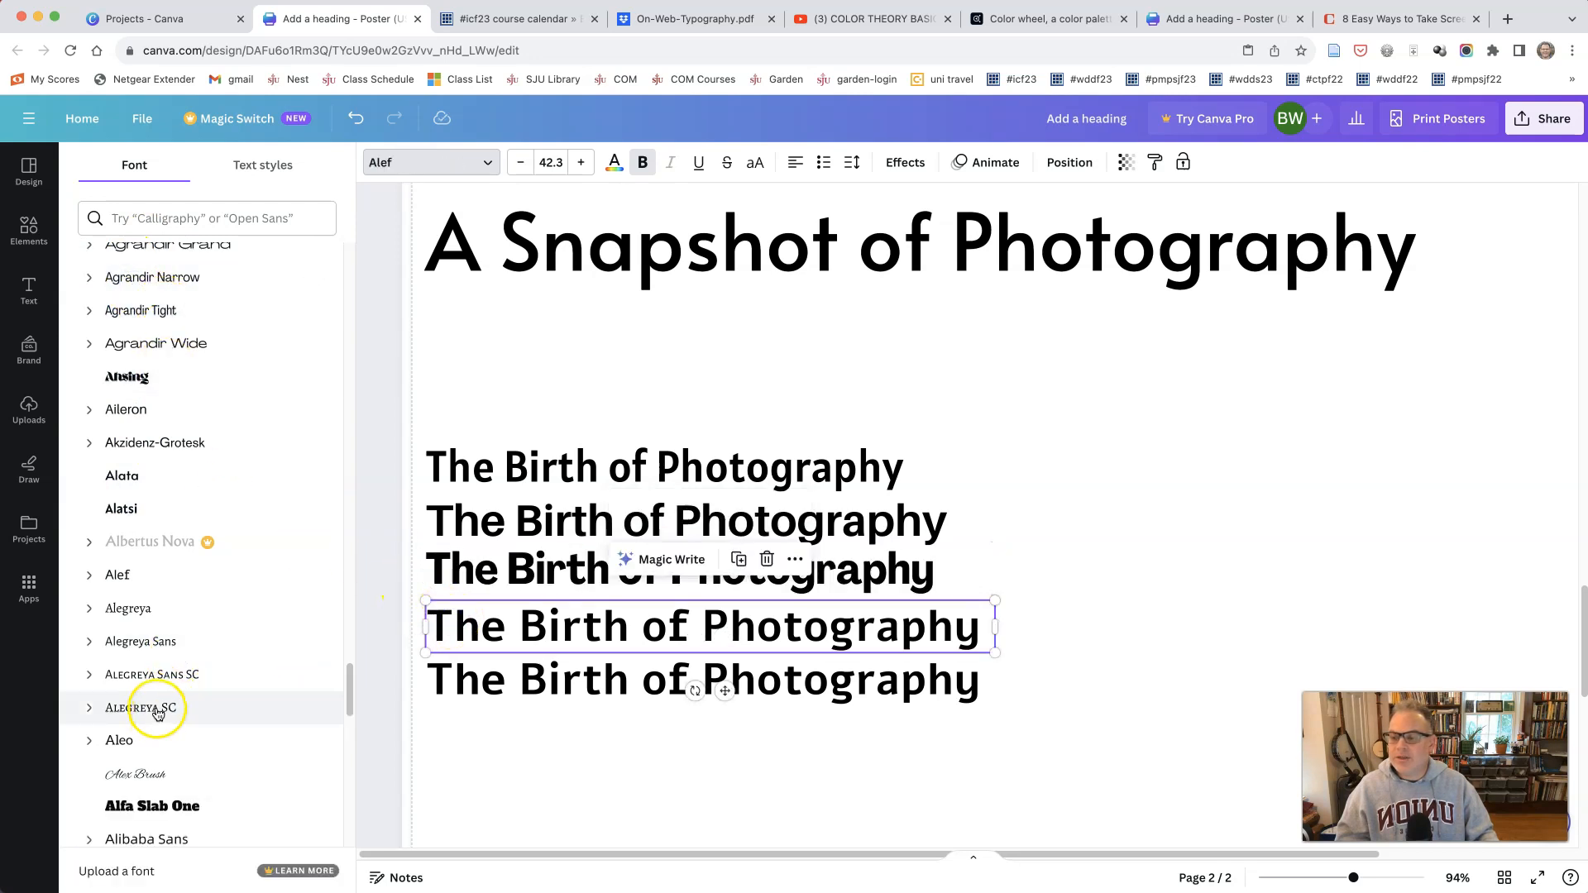
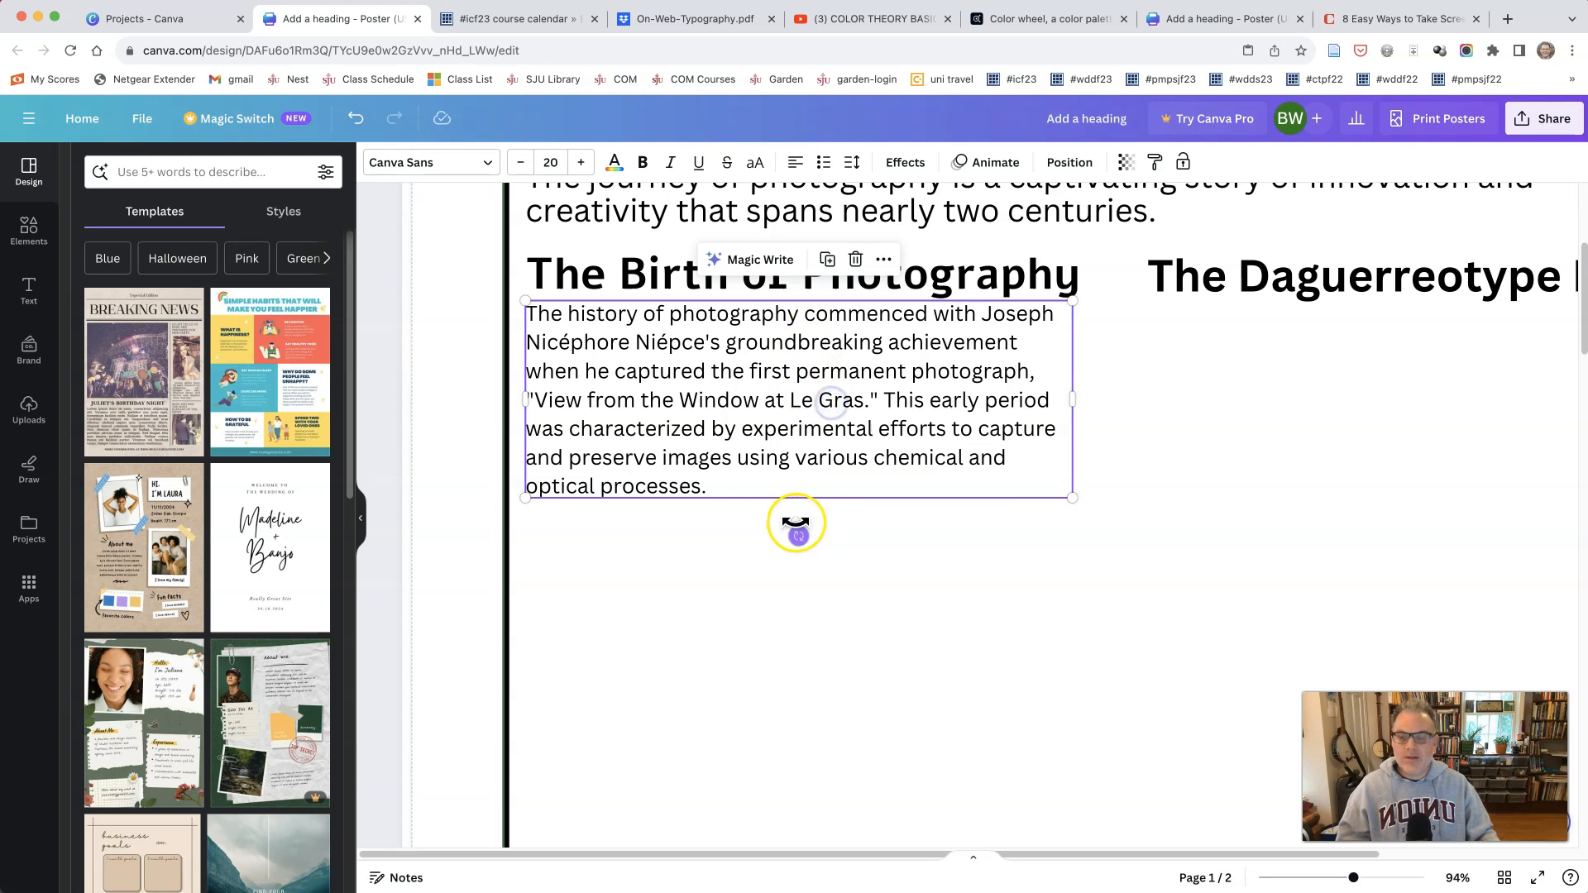
{"action": "scroll", "coordinate": [796, 522], "scroll_direction": "down", "scroll_amount": 5}
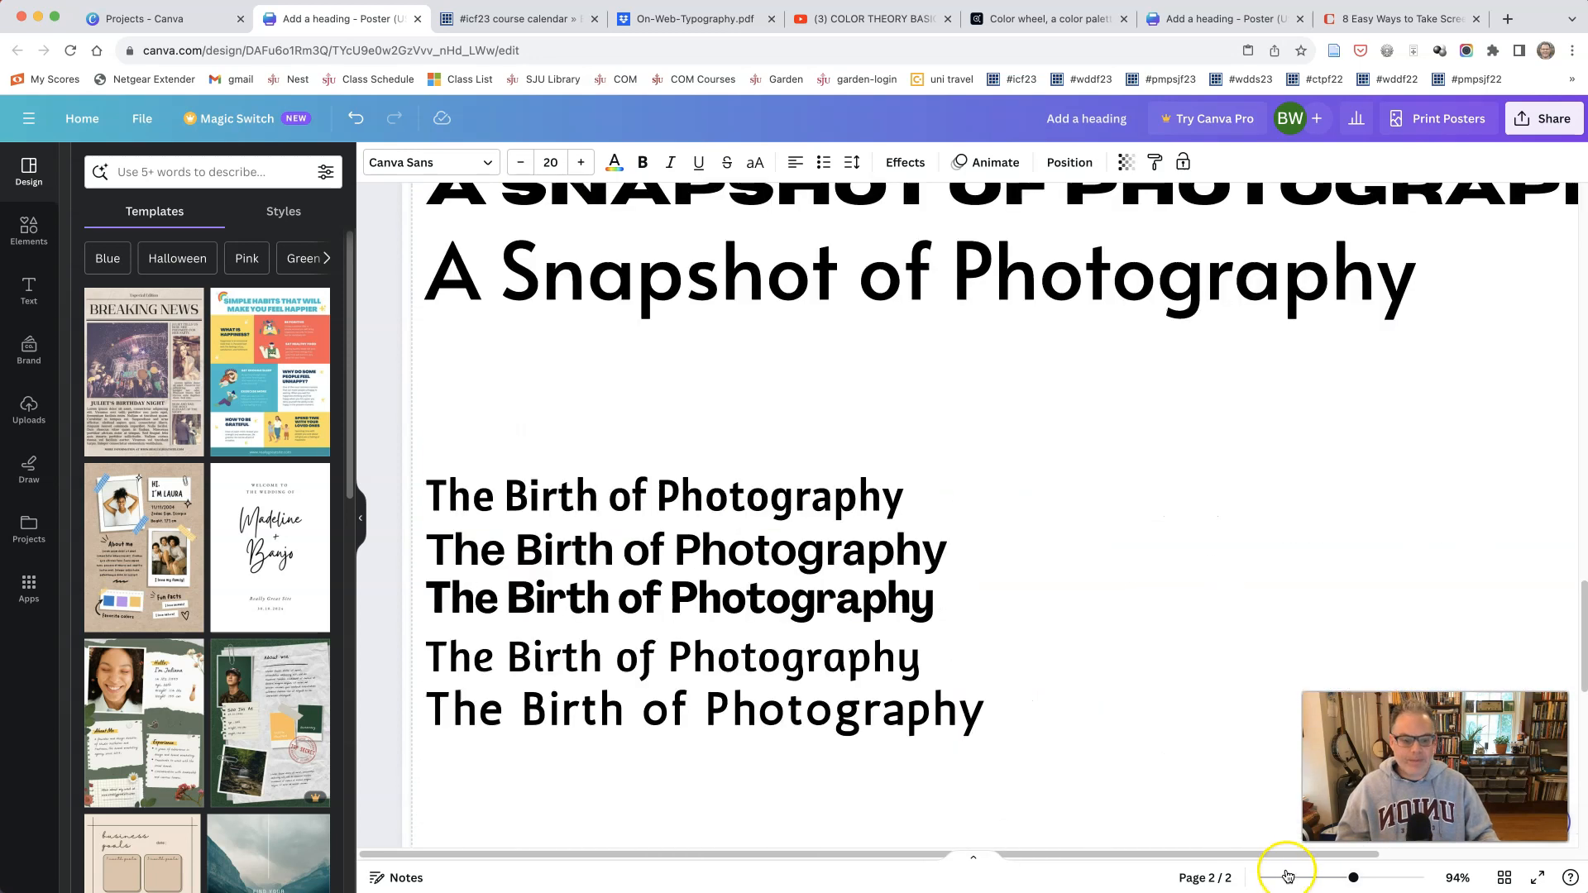
Step: Paste the copied body paragraph onto page 2 and place it below the five heading samples, aligned with their left edge
{"action": "left_click_drag", "start_coordinate": [1344, 884], "coordinate": [1330, 878]}
{"action": "left_click", "coordinate": [732, 718]}
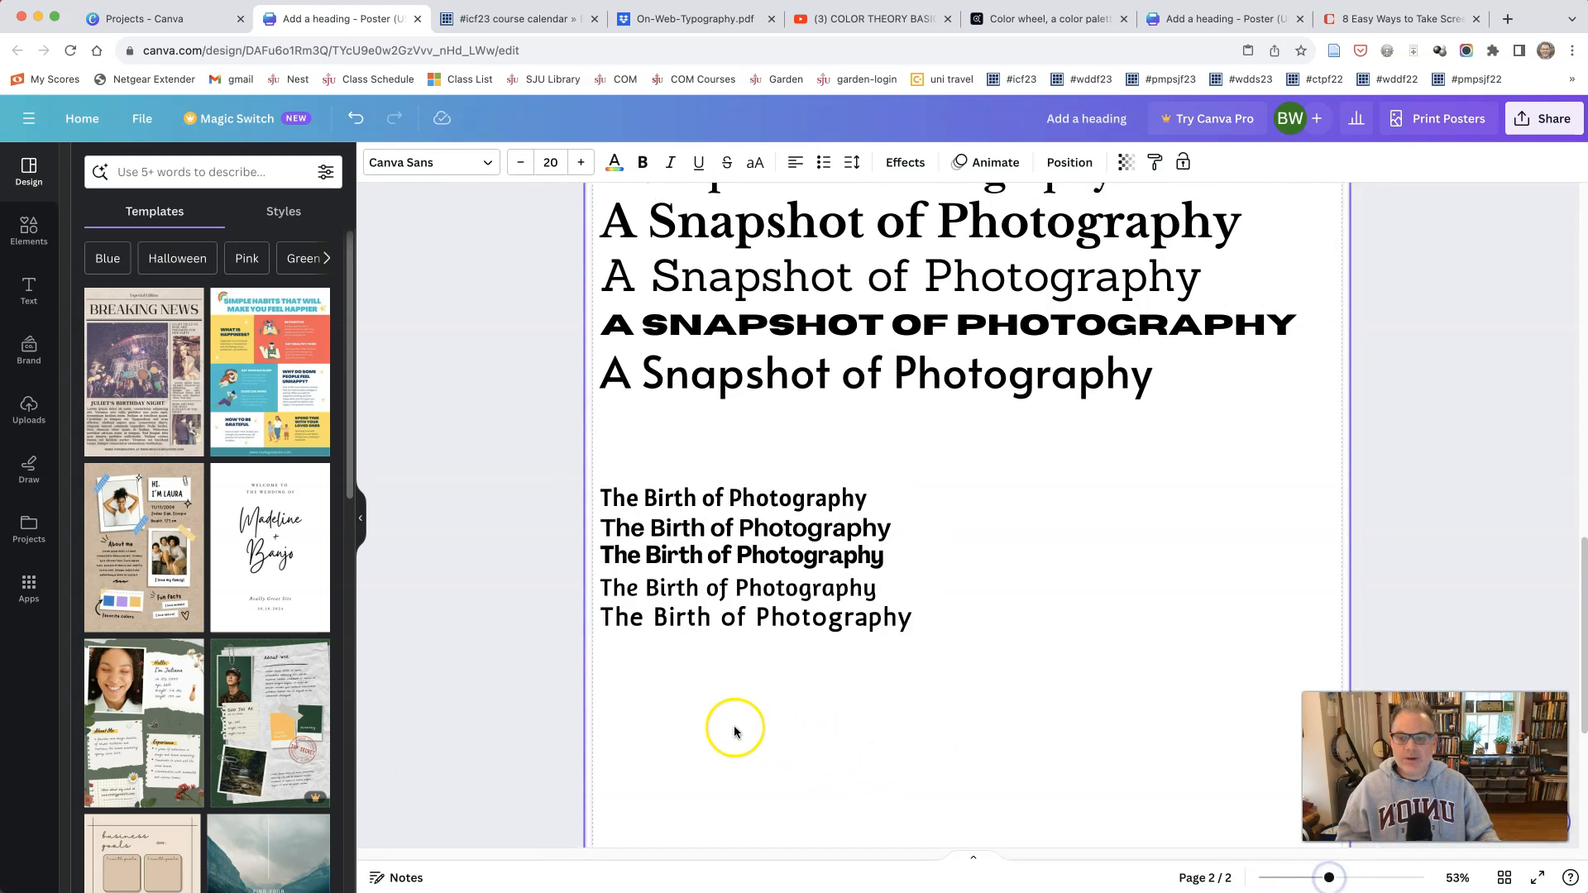
{"action": "right_click", "coordinate": [708, 692]}
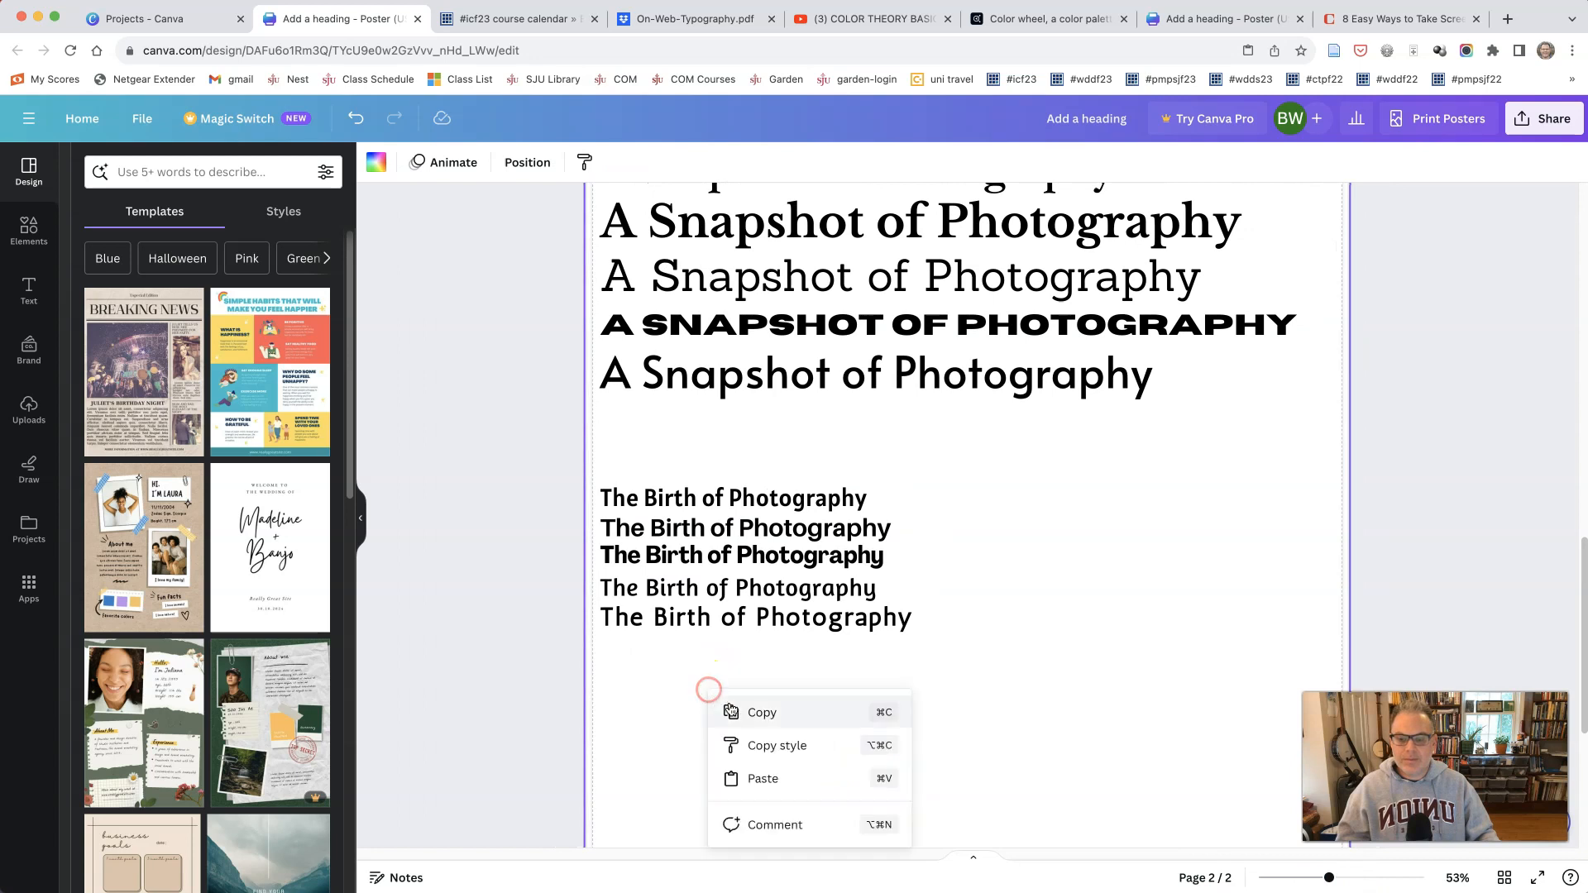
{"action": "left_click", "coordinate": [728, 777]}
{"action": "left_click_drag", "start_coordinate": [801, 397], "coordinate": [799, 584]}
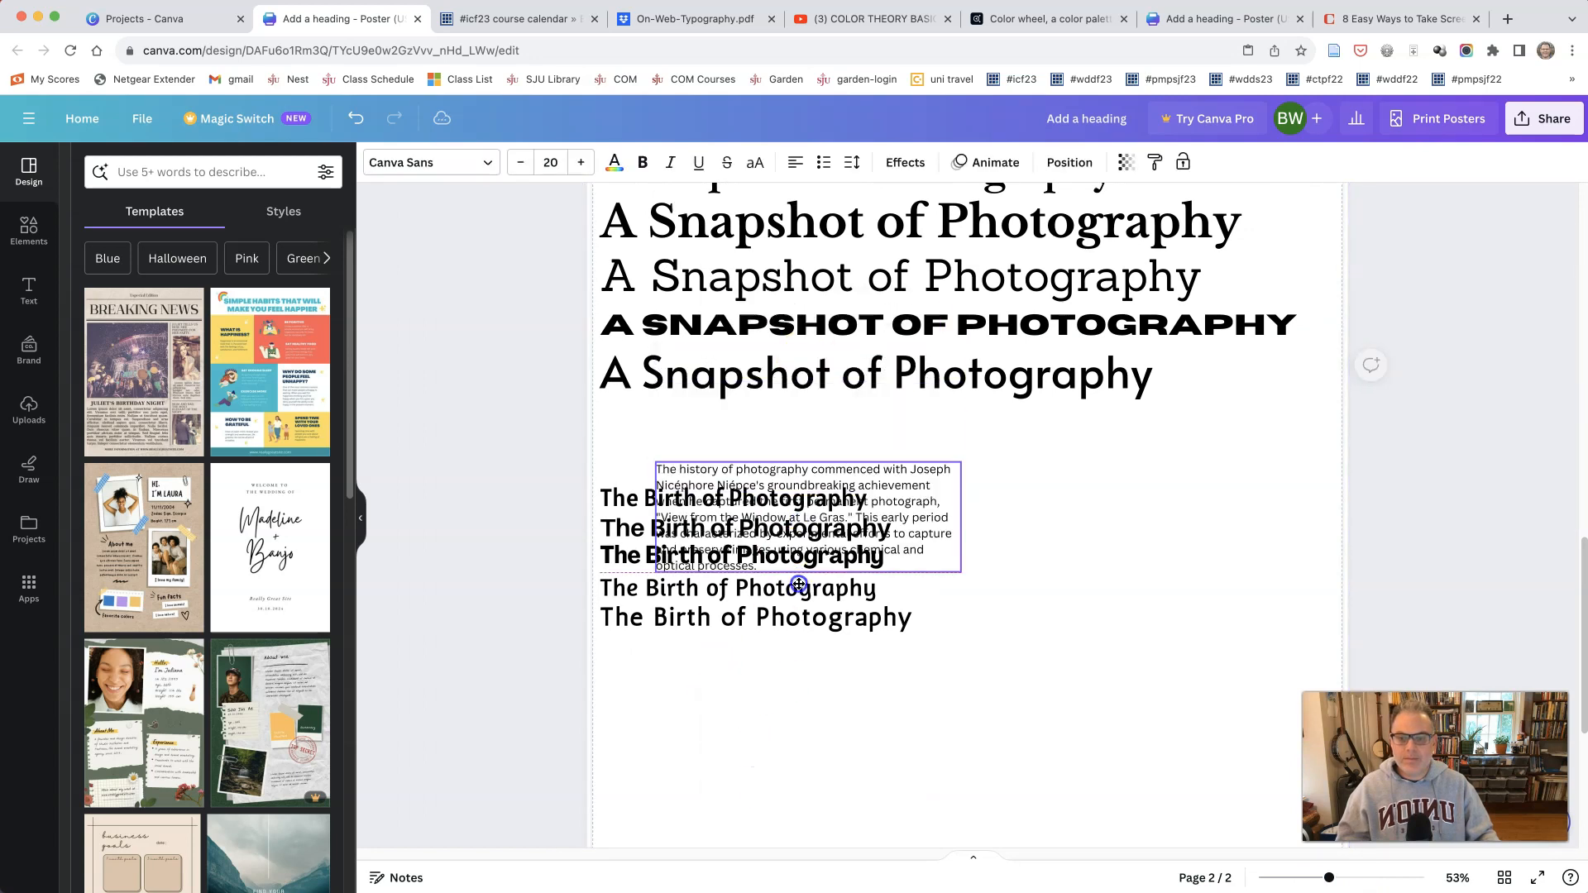
{"action": "left_click_drag", "start_coordinate": [754, 701], "coordinate": [753, 703]}
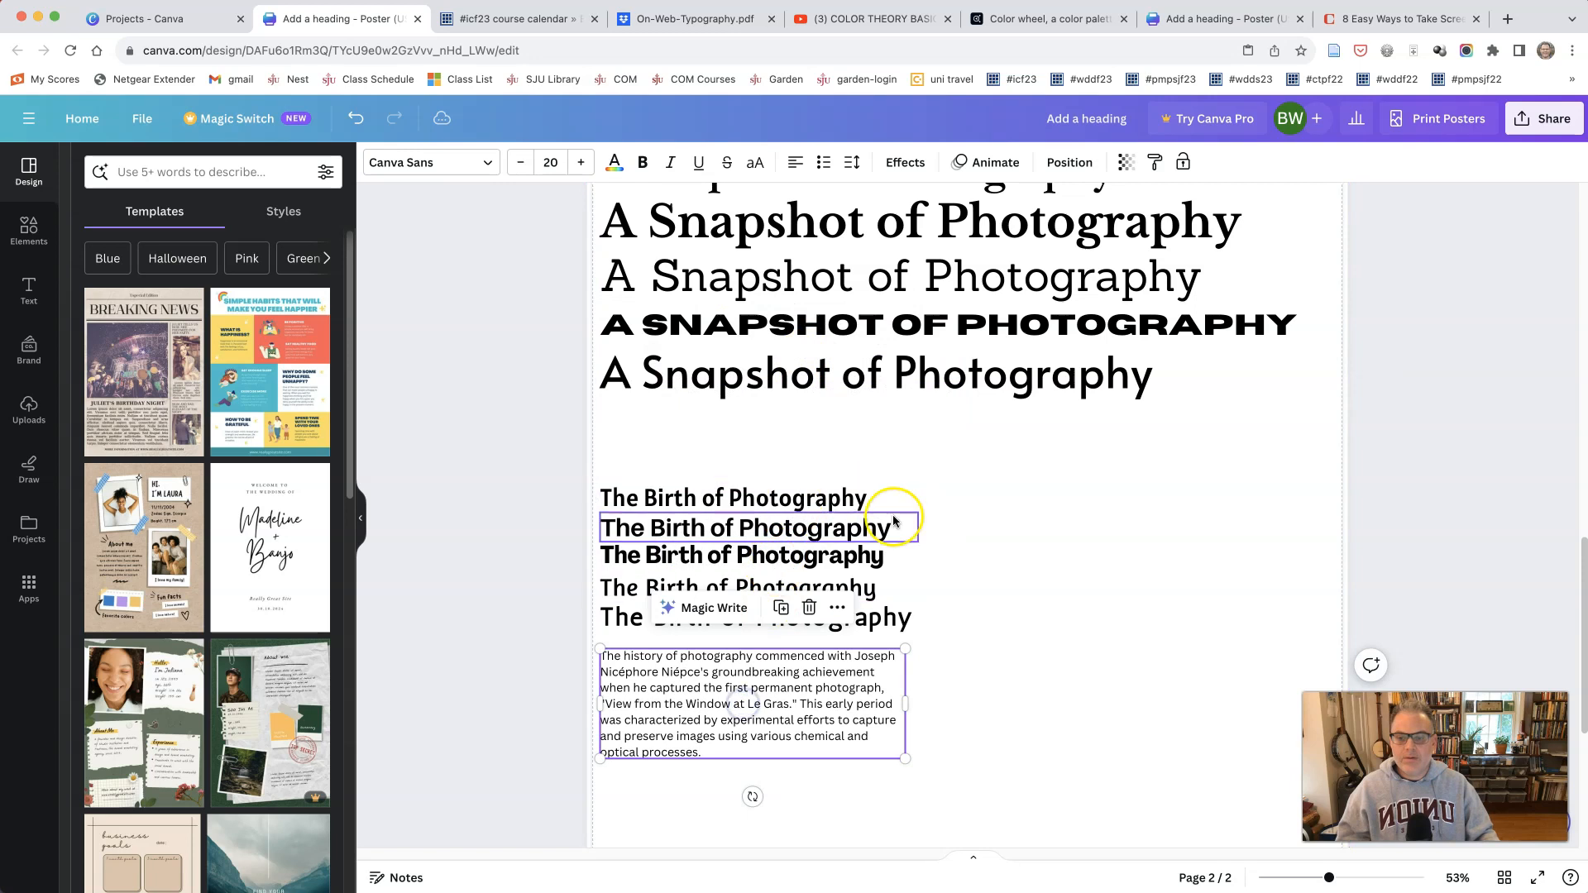
{"action": "left_click", "coordinate": [846, 497]}
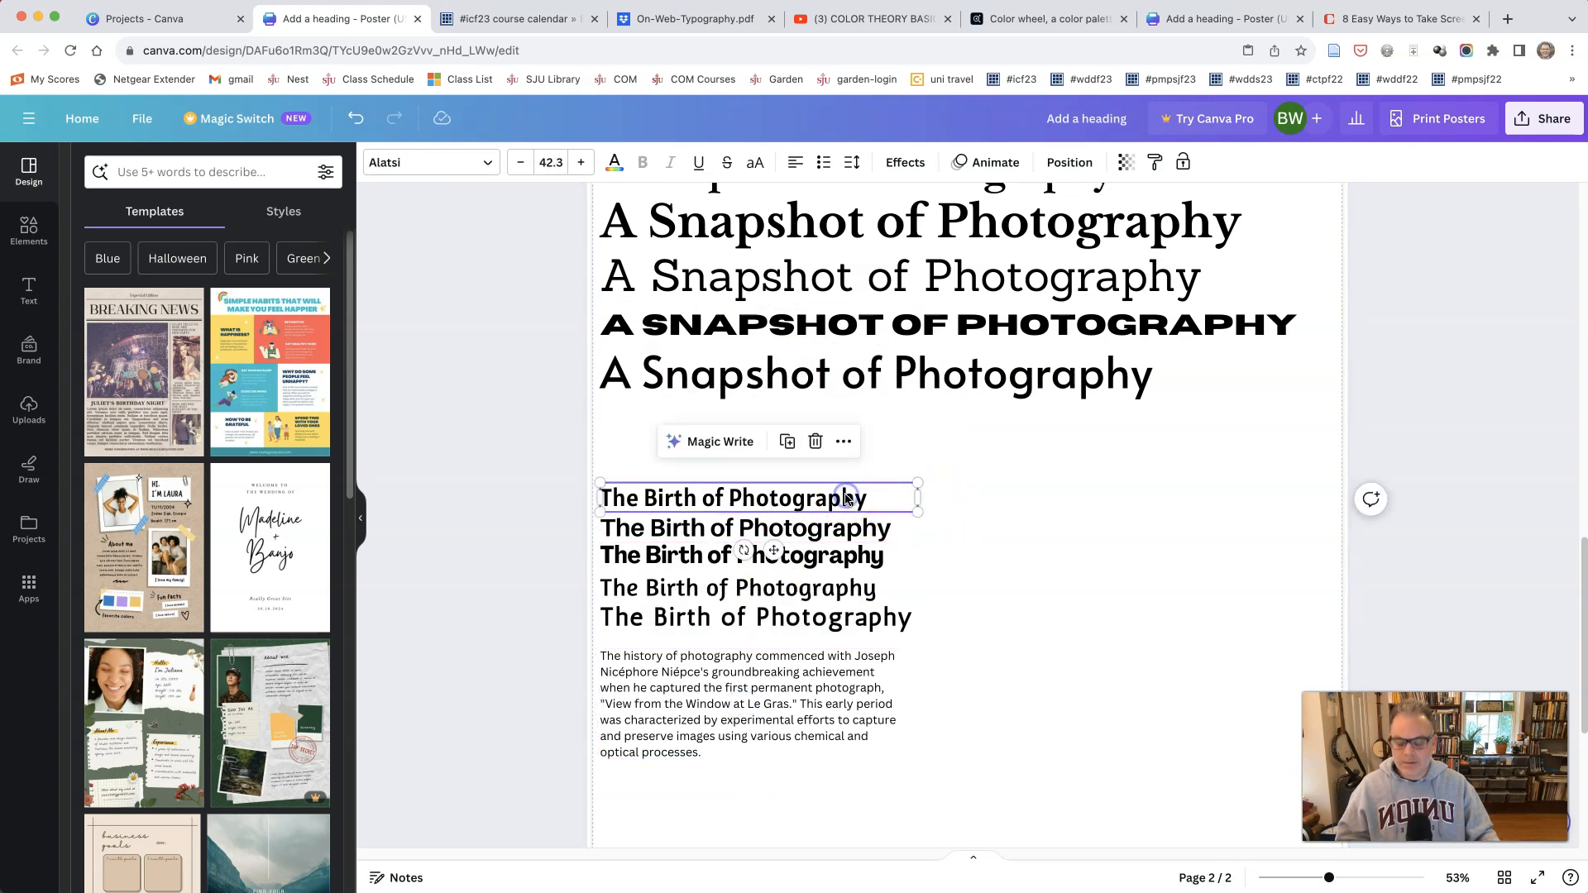
{"action": "left_click", "coordinate": [846, 534]}
{"action": "left_click", "coordinate": [845, 612], "text": "shift"}
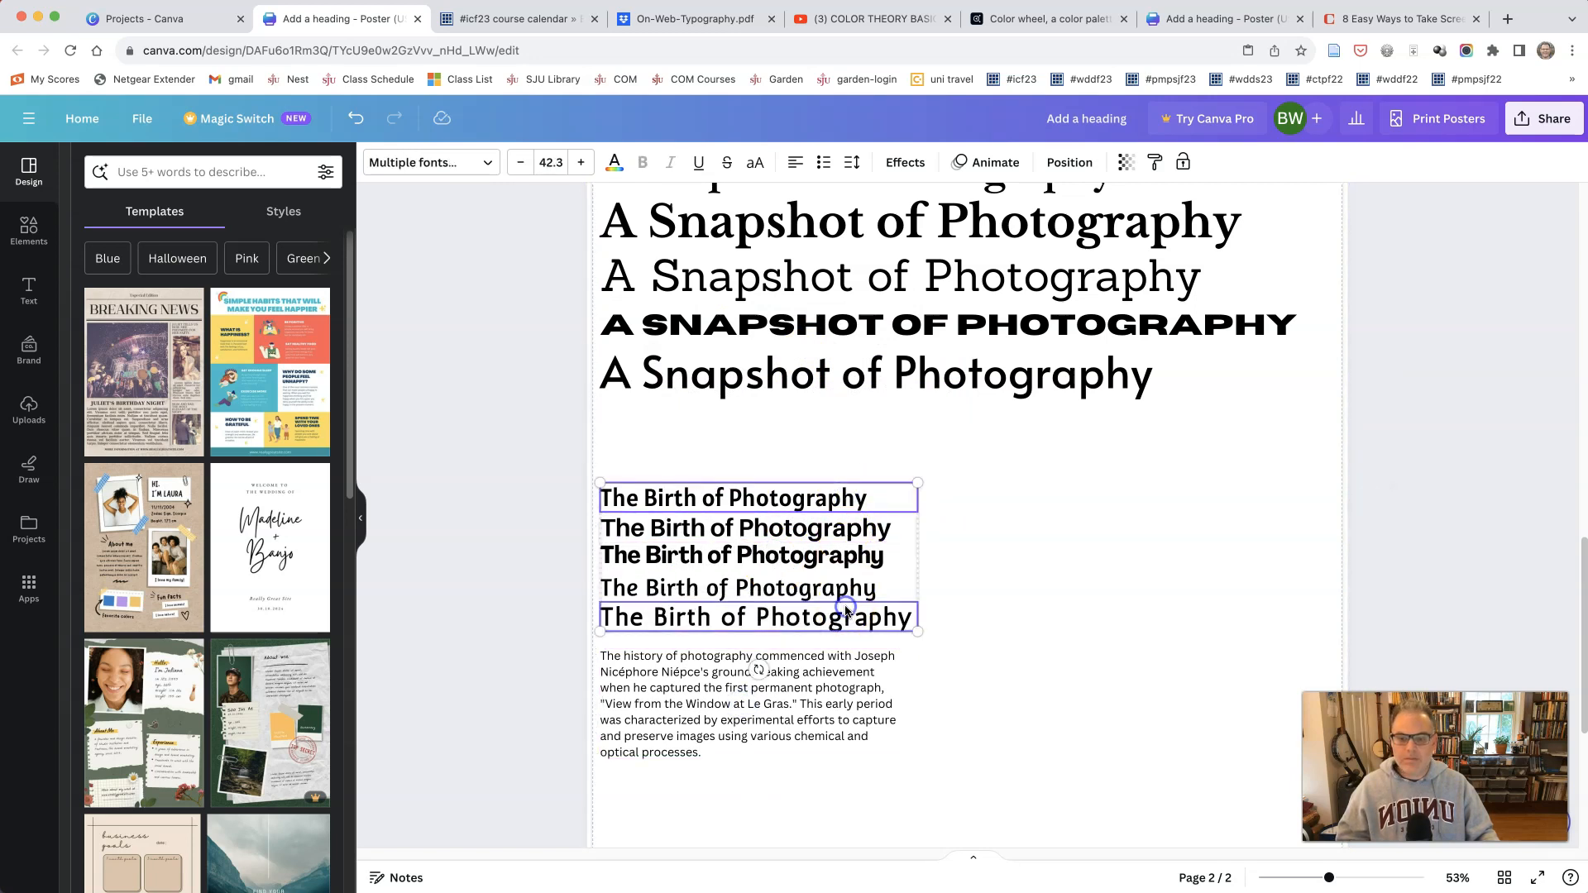
{"action": "left_click", "coordinate": [897, 457]}
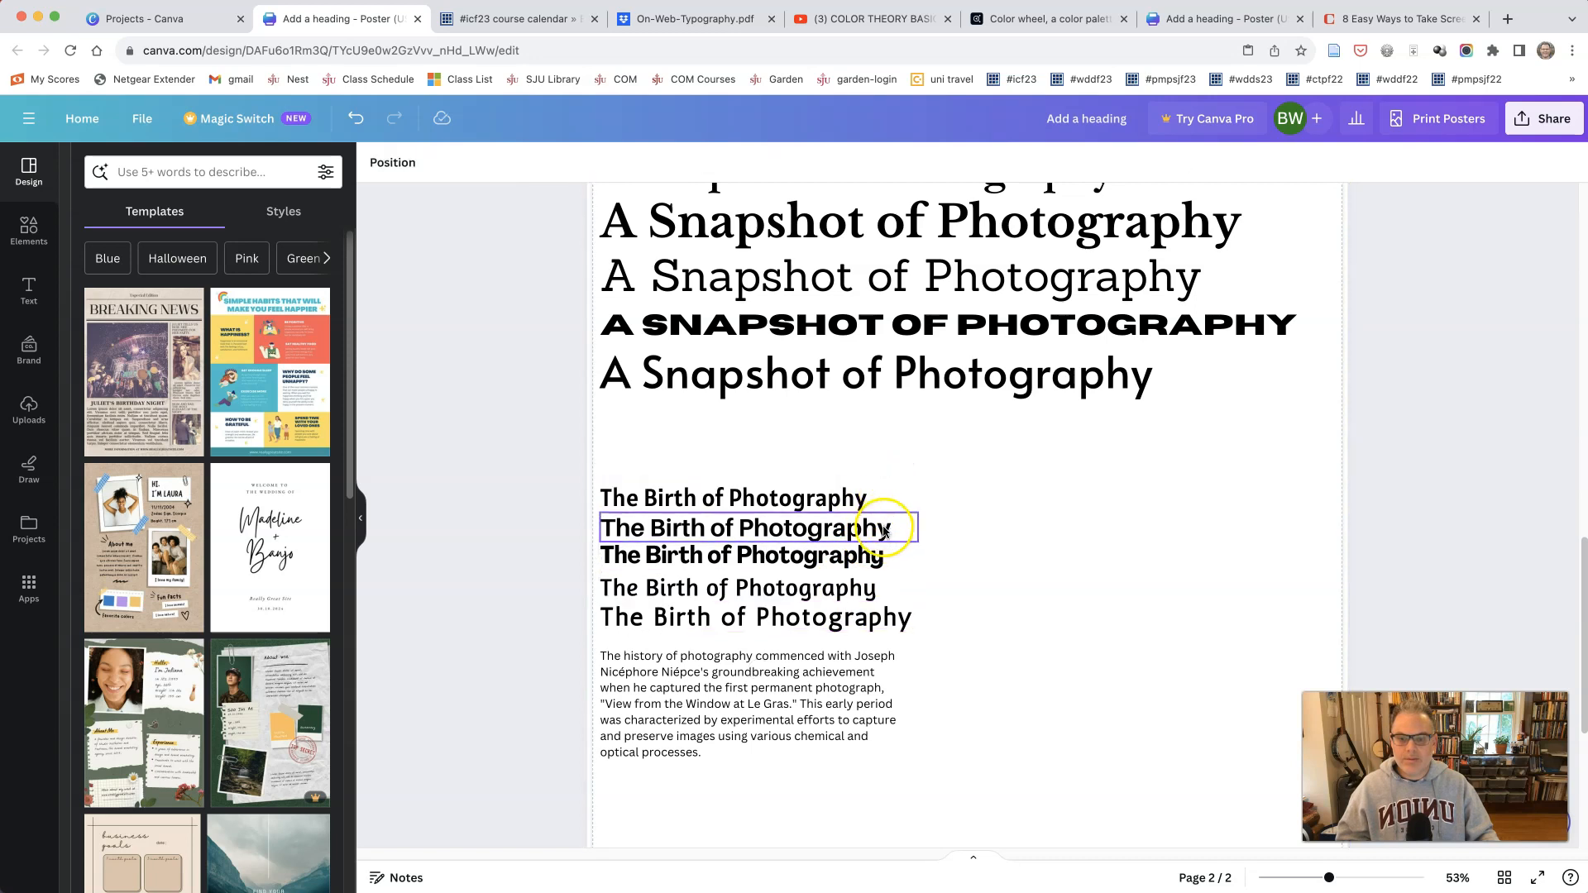
Step: Move the five "The Birth of Photography" lines up one by one, stacking them closely beneath the last title sample
{"action": "left_click_drag", "start_coordinate": [860, 505], "coordinate": [856, 443]}
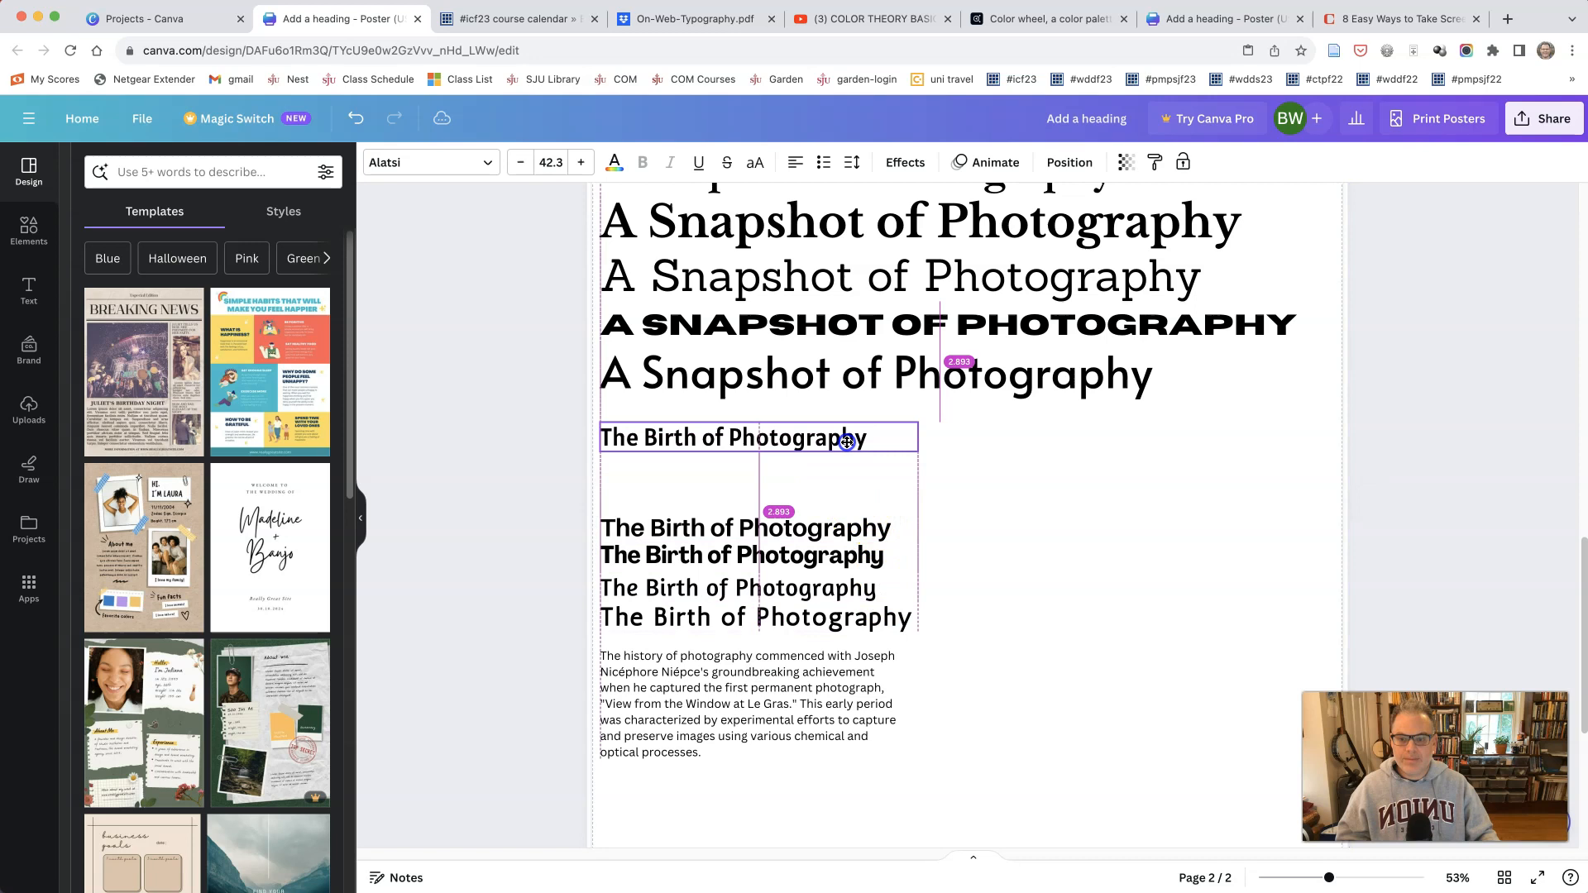
{"action": "left_click_drag", "start_coordinate": [838, 538], "coordinate": [838, 476]}
{"action": "left_click_drag", "start_coordinate": [840, 553], "coordinate": [833, 495]}
{"action": "left_click_drag", "start_coordinate": [825, 594], "coordinate": [826, 536]}
{"action": "left_click", "coordinate": [811, 619]}
{"action": "left_click_drag", "start_coordinate": [811, 619], "coordinate": [812, 566]}
Step: Remove the body paragraph from page 2 and paste it again, placing it directly below the last "The Birth of Photography" line
{"action": "left_click_drag", "start_coordinate": [787, 672], "coordinate": [787, 646]}
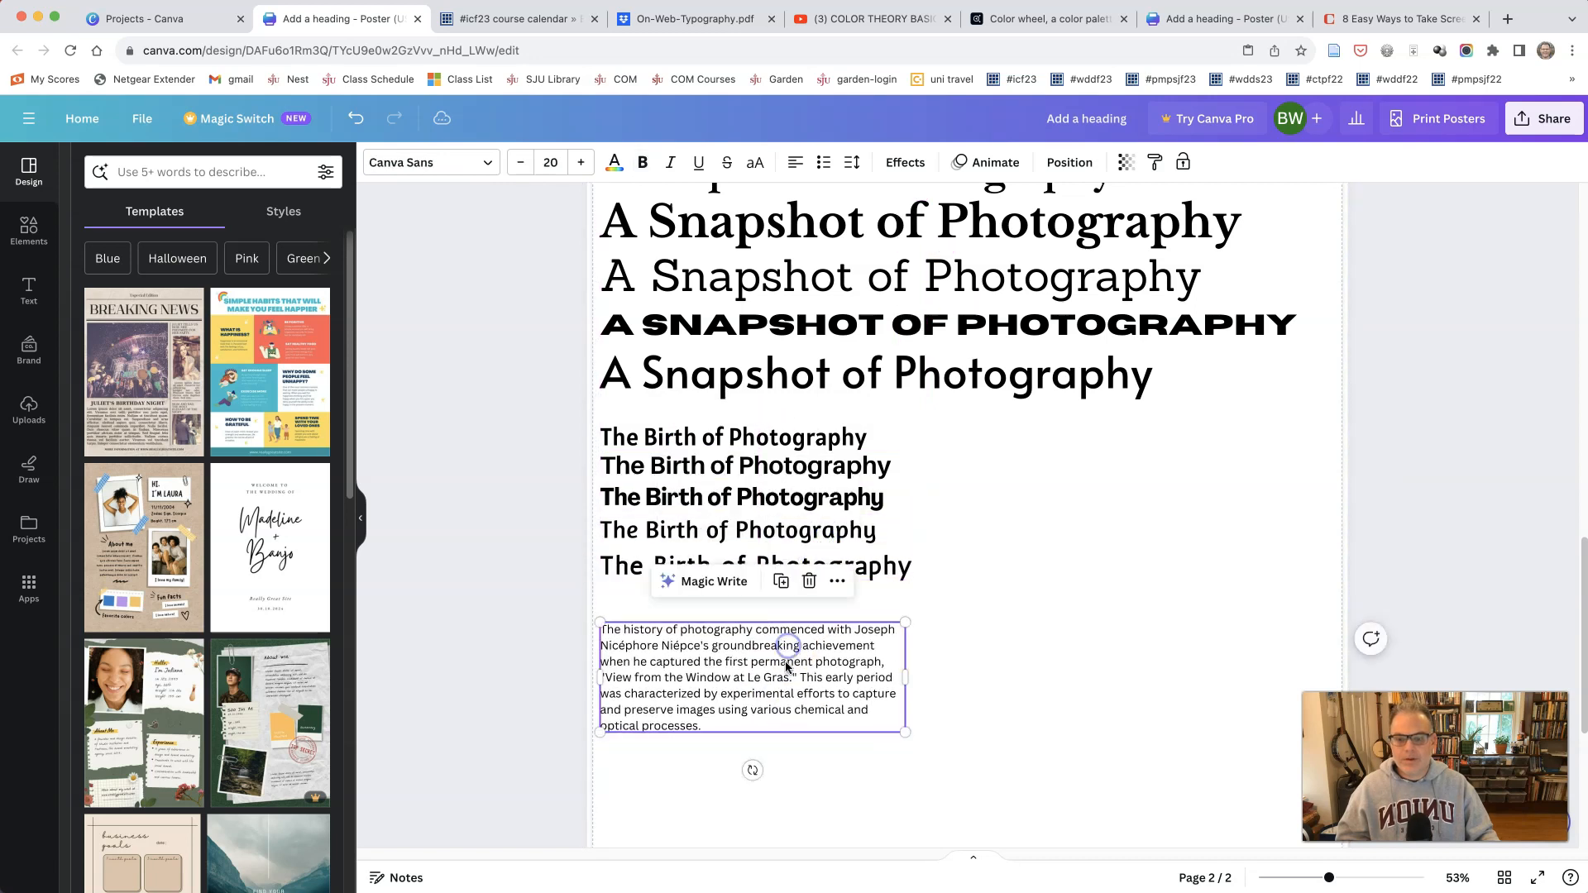
{"action": "right_click", "coordinate": [786, 666]}
{"action": "left_click", "coordinate": [838, 676]}
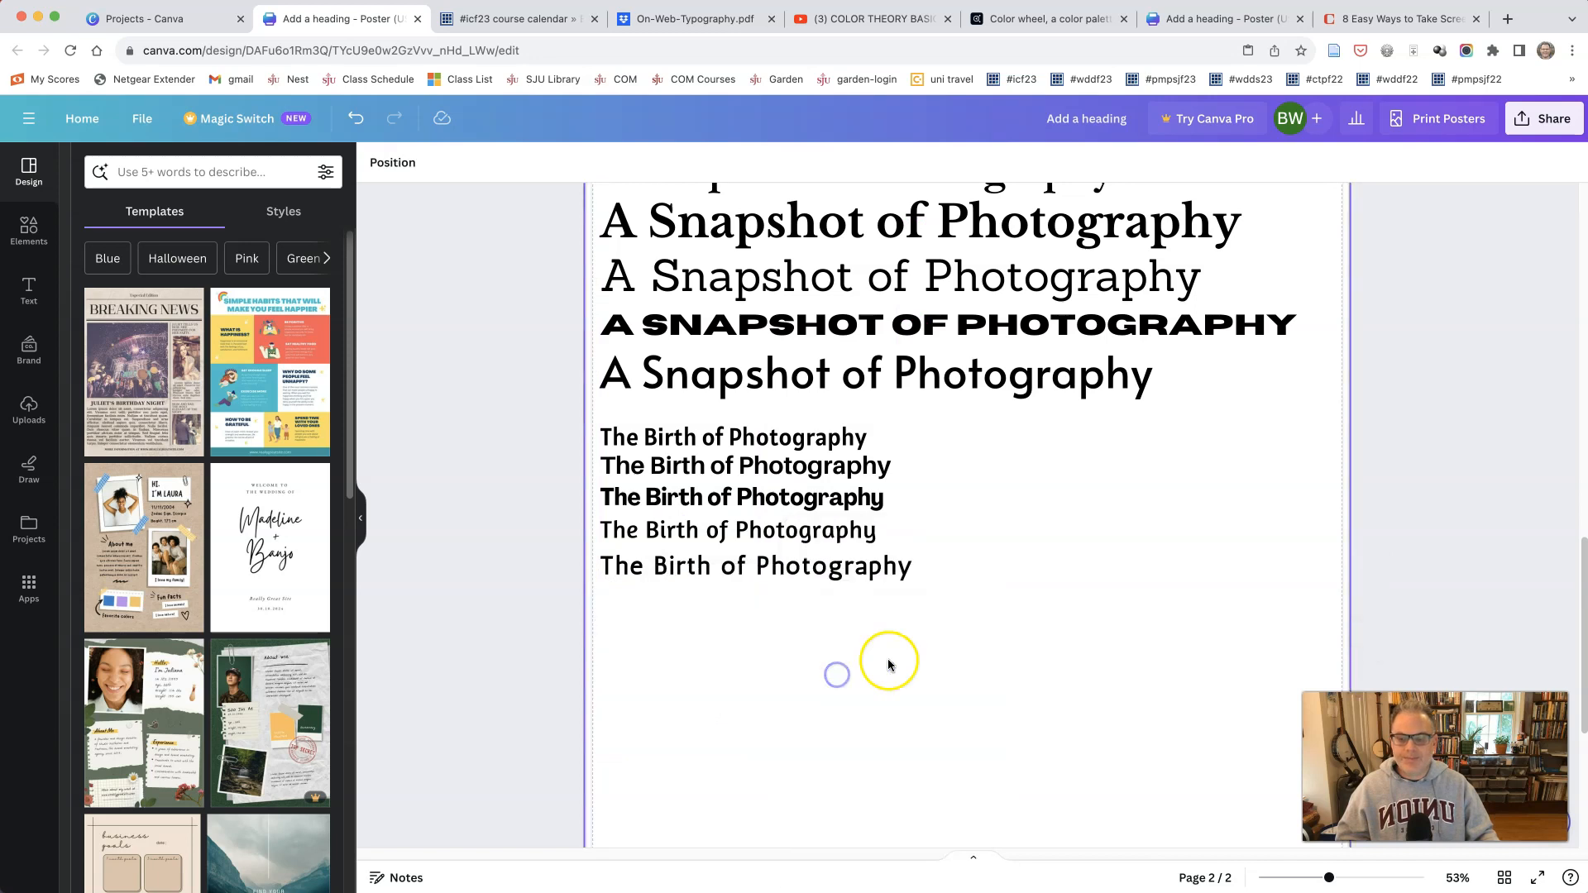
{"action": "scroll", "coordinate": [887, 659], "scroll_direction": "down", "scroll_amount": 2}
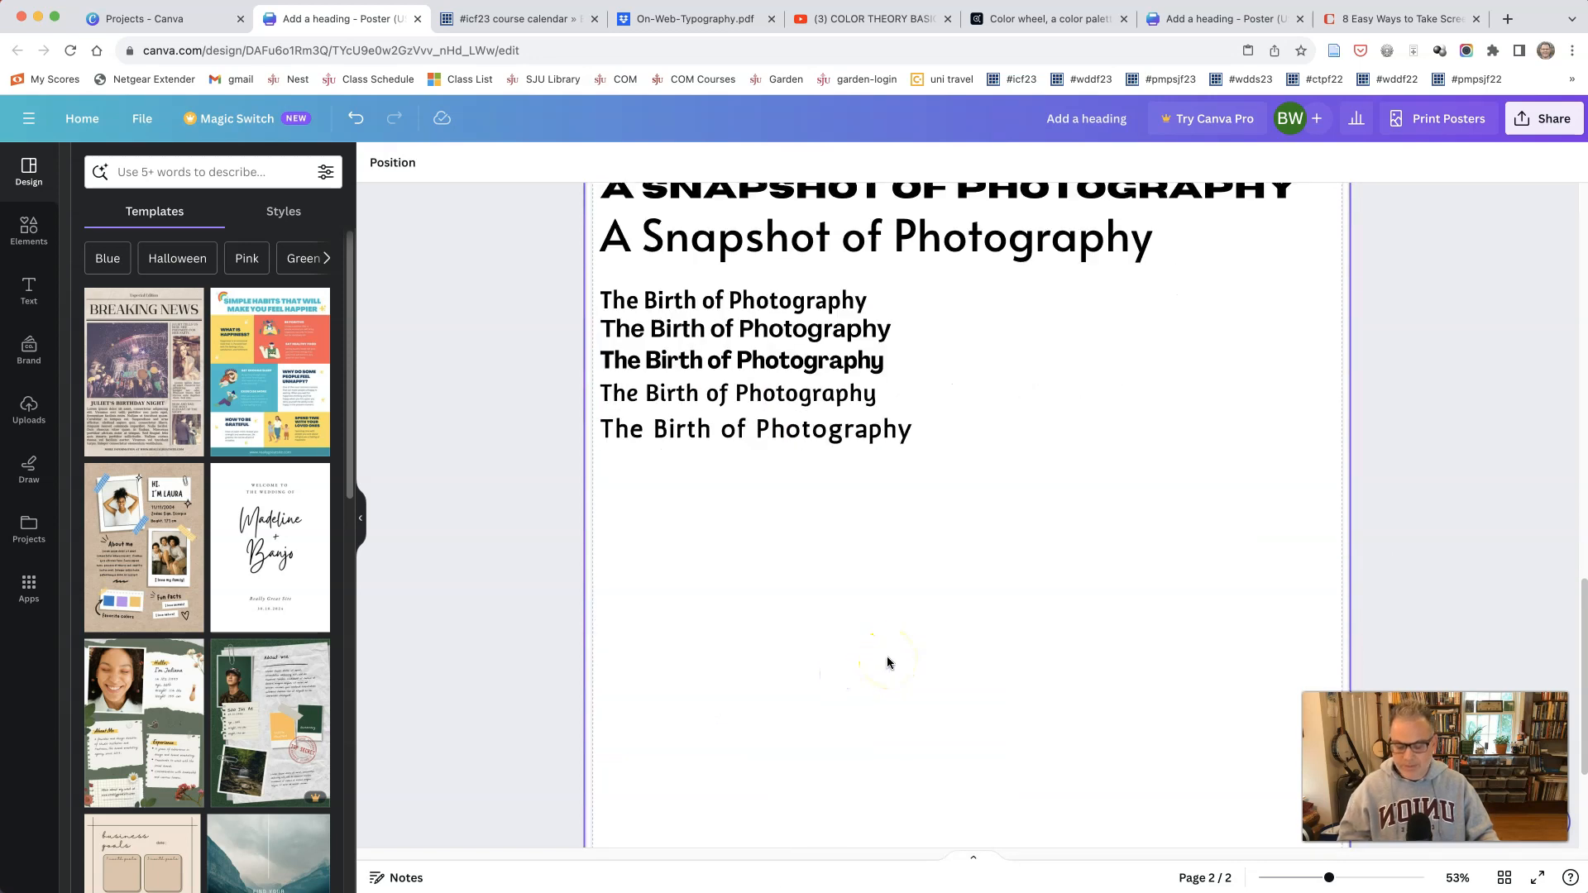
{"action": "key", "text": "super+v"}
{"action": "left_click_drag", "start_coordinate": [862, 290], "coordinate": [809, 754]}
Step: Duplicate the body paragraph twice, stacking the copies below it to make three paragraphs
{"action": "right_click", "coordinate": [830, 541]}
{"action": "left_click", "coordinate": [865, 642]}
{"action": "right_click", "coordinate": [792, 652]}
{"action": "left_click", "coordinate": [865, 642]}
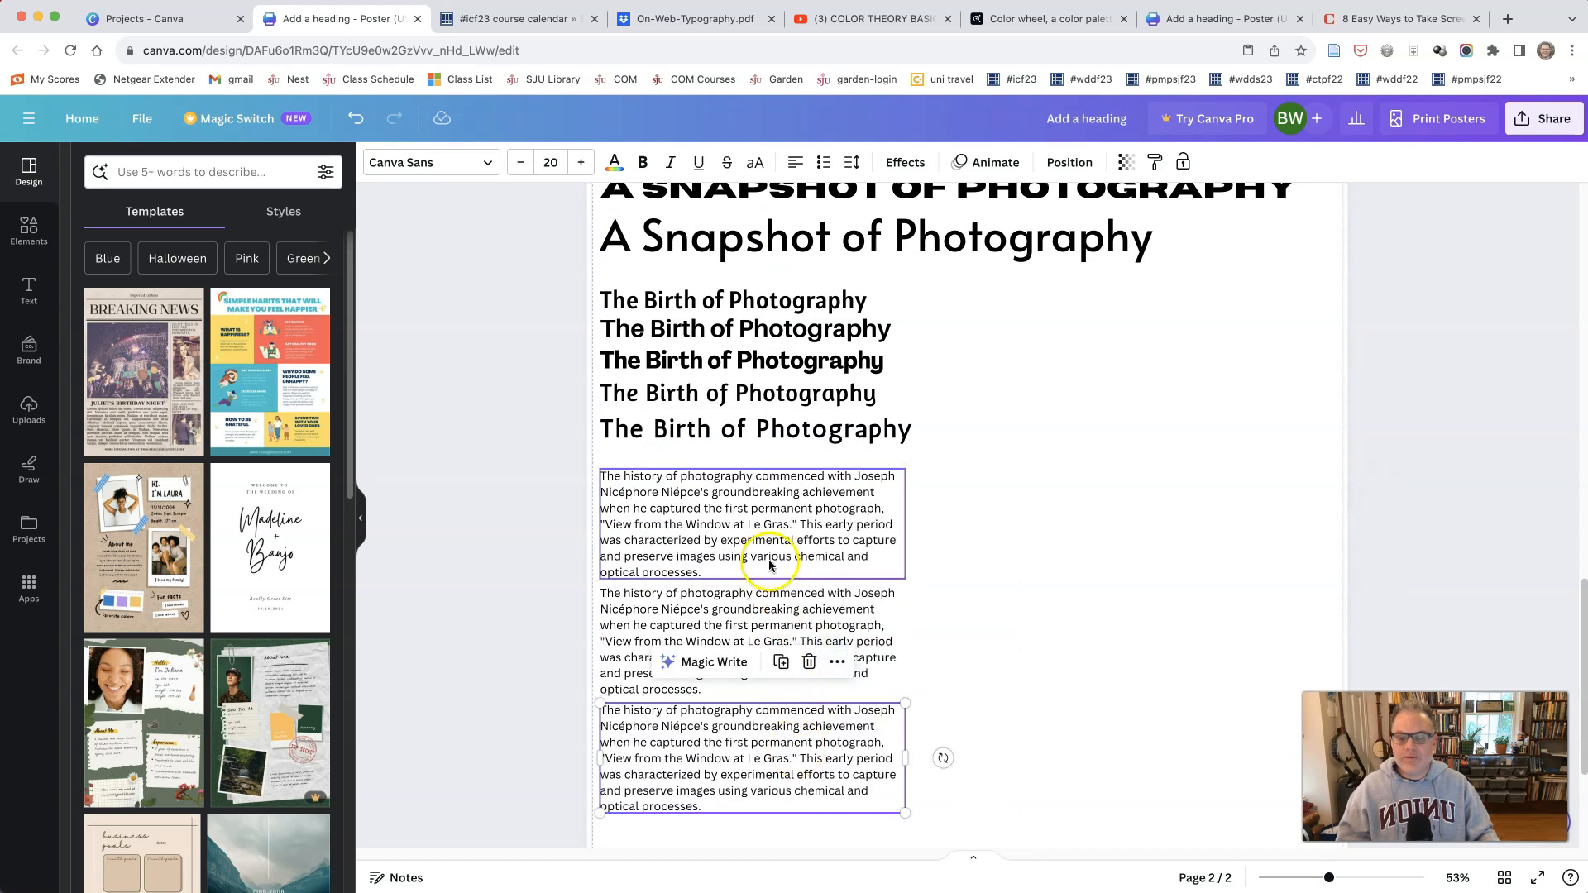
Step: Set the first body paragraph on page 2 in Balgin at font size 19
{"action": "left_click", "coordinate": [763, 497]}
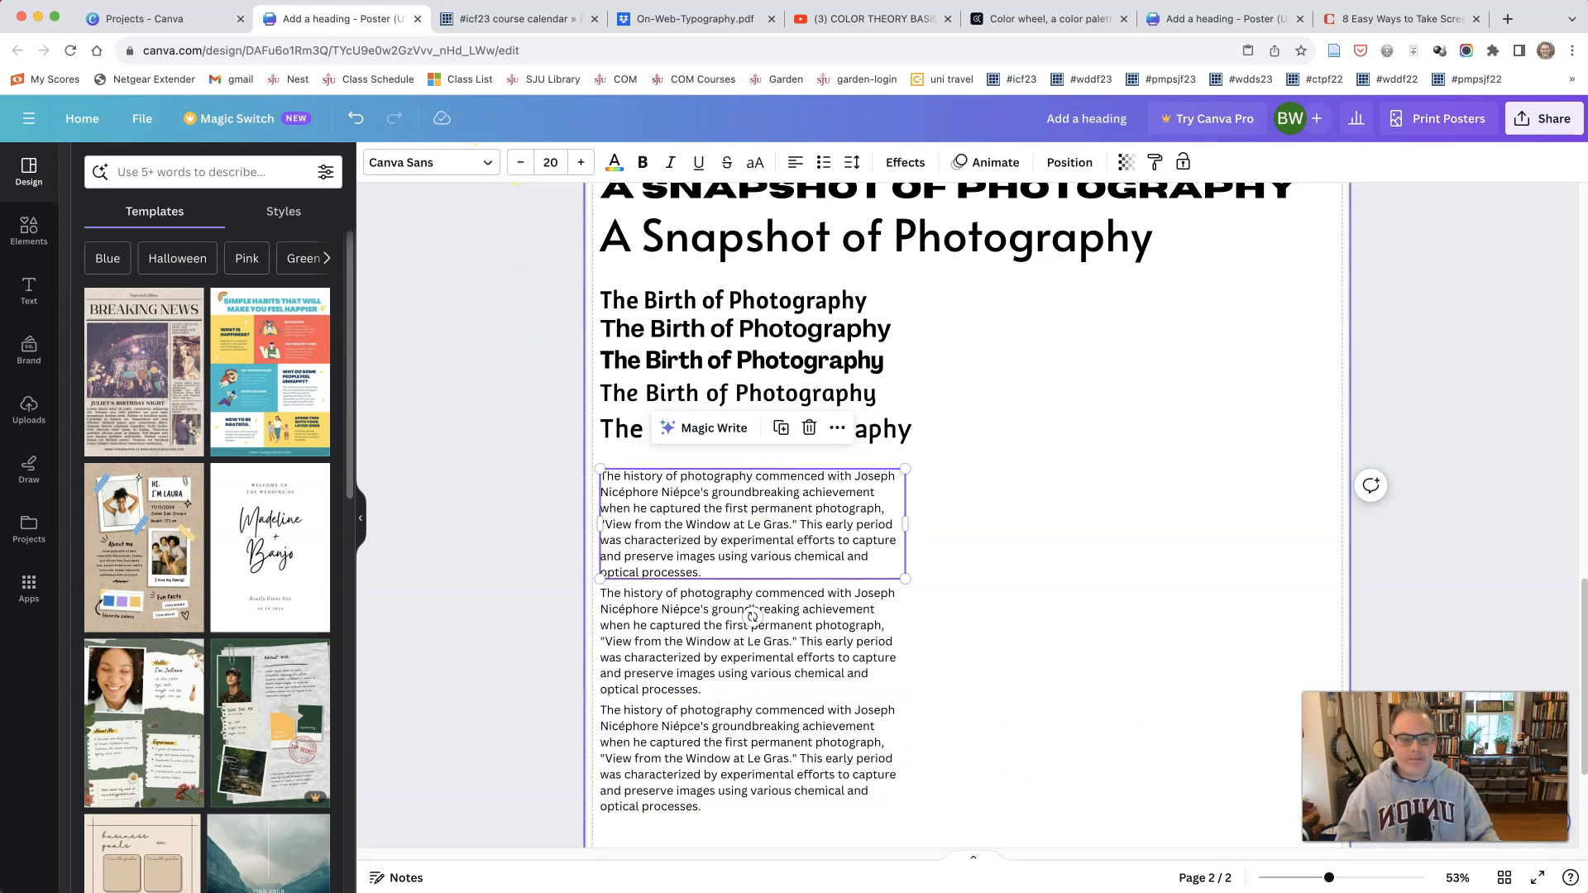
{"action": "left_click_drag", "start_coordinate": [1329, 878], "coordinate": [1339, 878]}
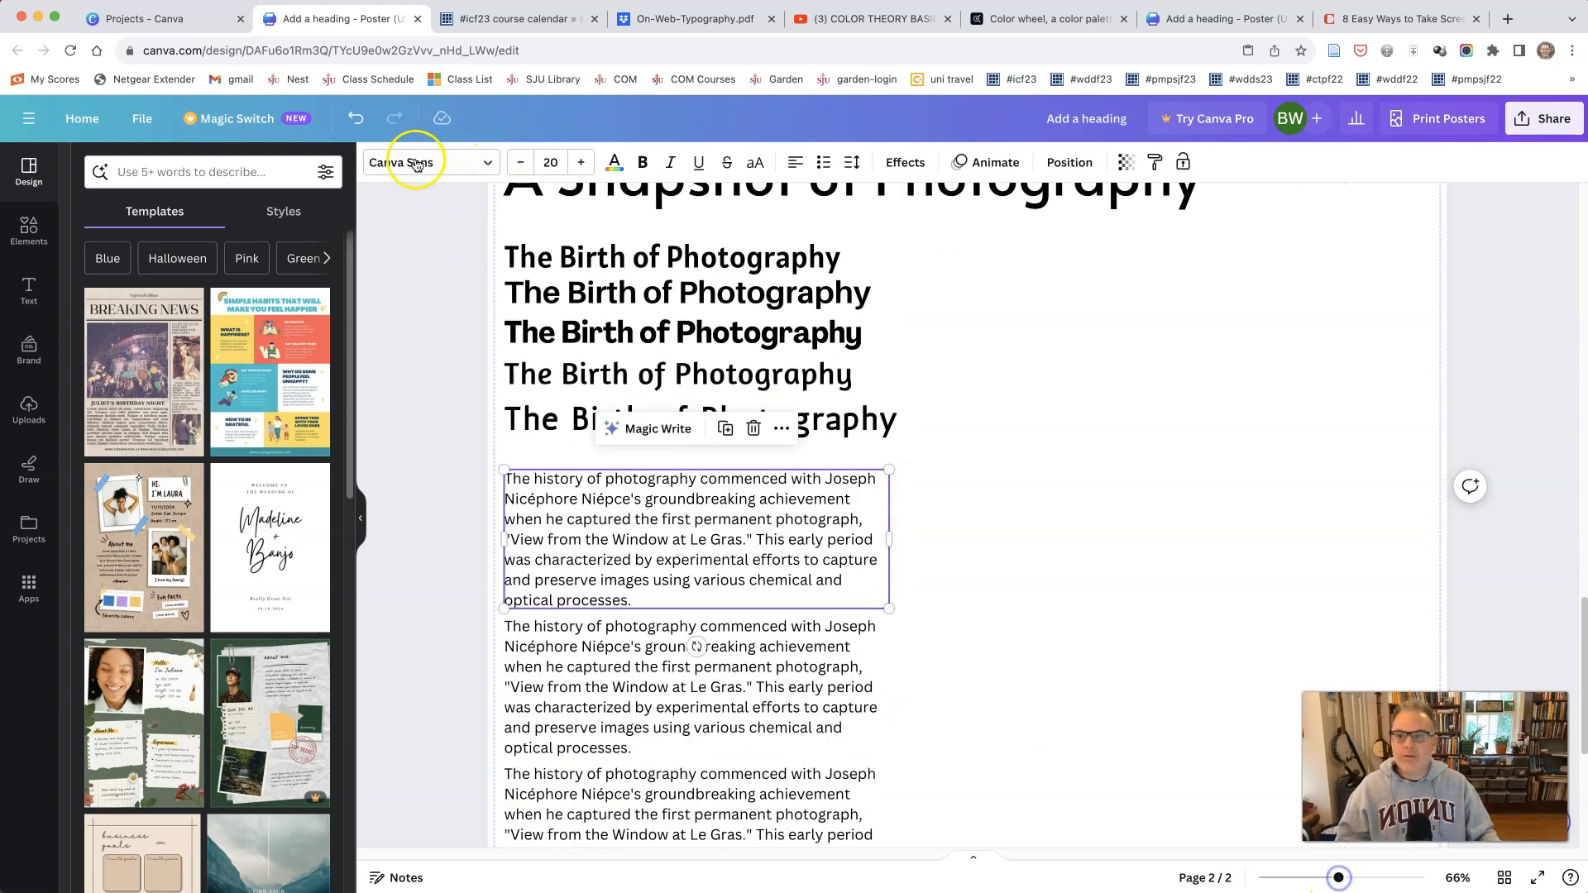
{"action": "left_click", "coordinate": [484, 171]}
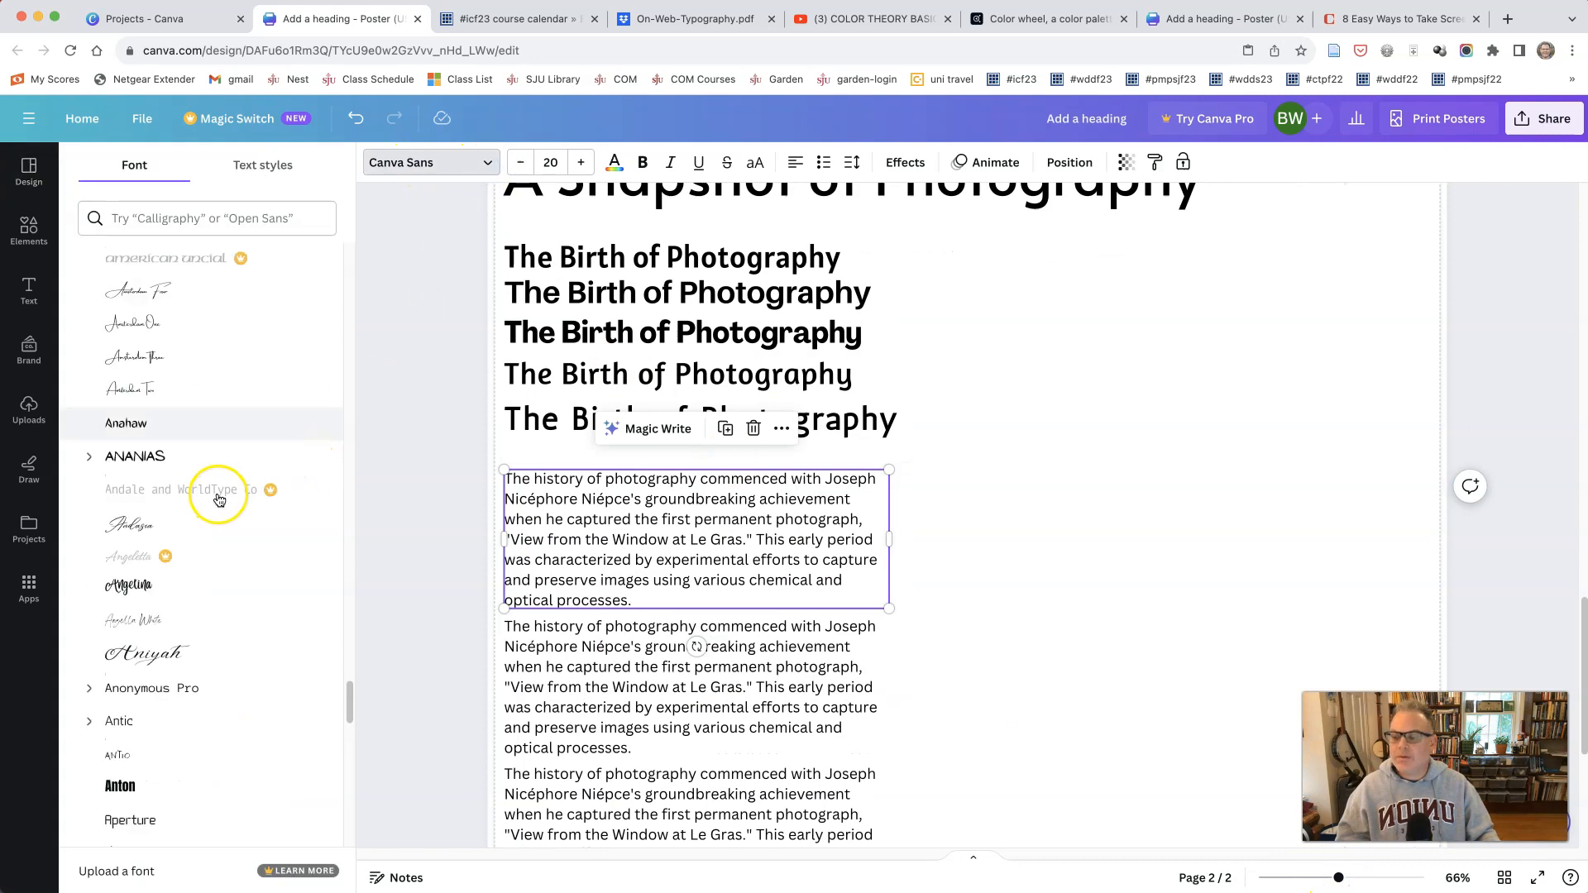
{"action": "scroll", "coordinate": [219, 498], "scroll_direction": "down", "scroll_amount": 15}
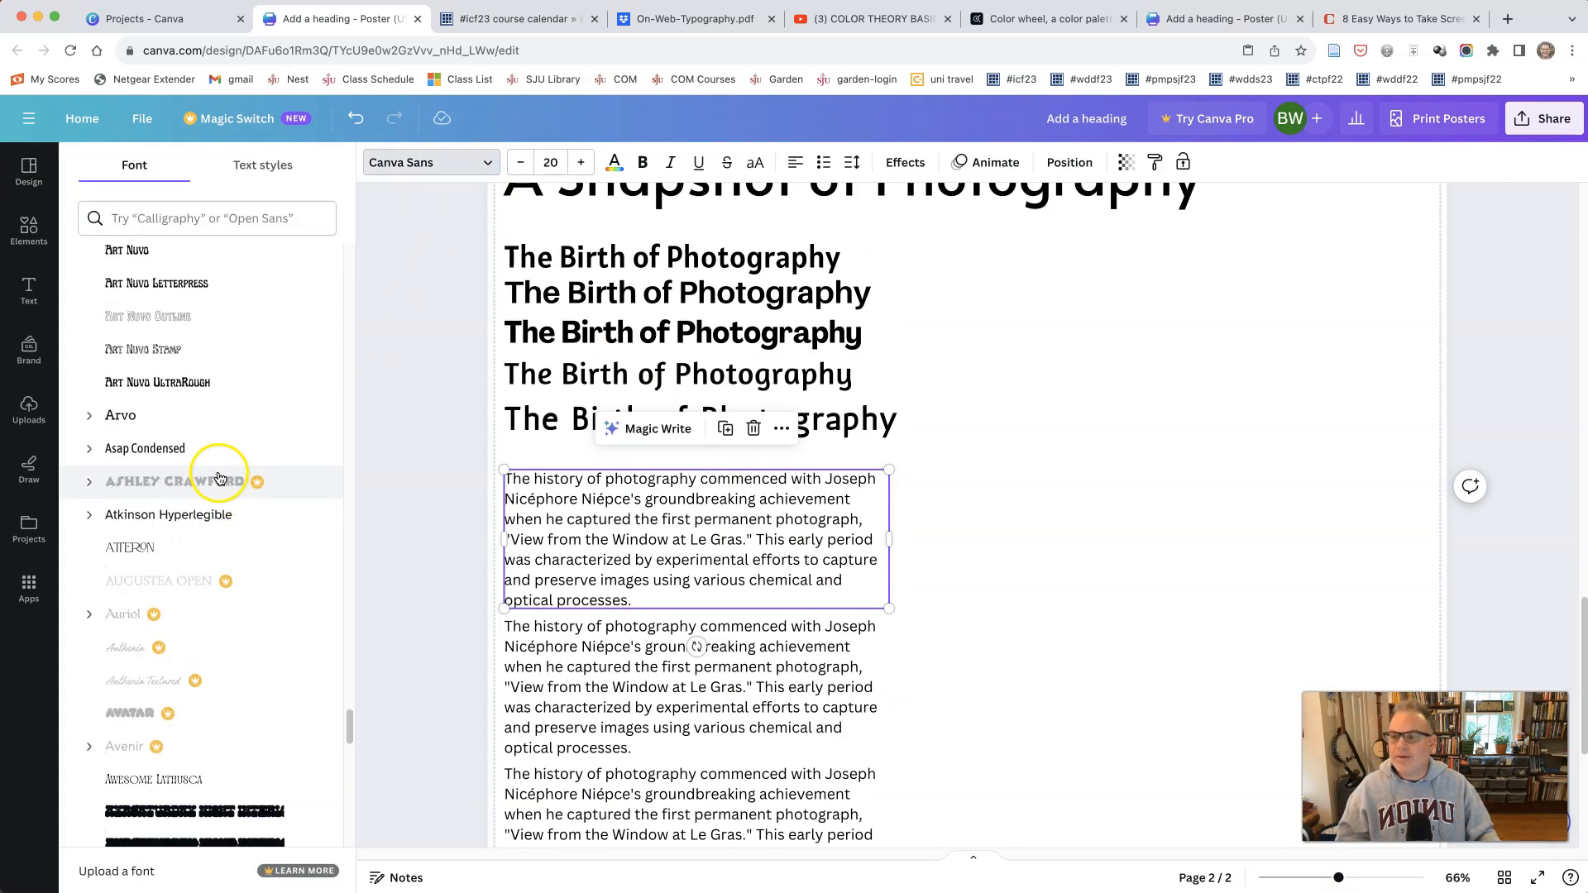
{"action": "scroll", "coordinate": [219, 478], "scroll_direction": "down", "scroll_amount": 10}
{"action": "left_click", "coordinate": [214, 417]}
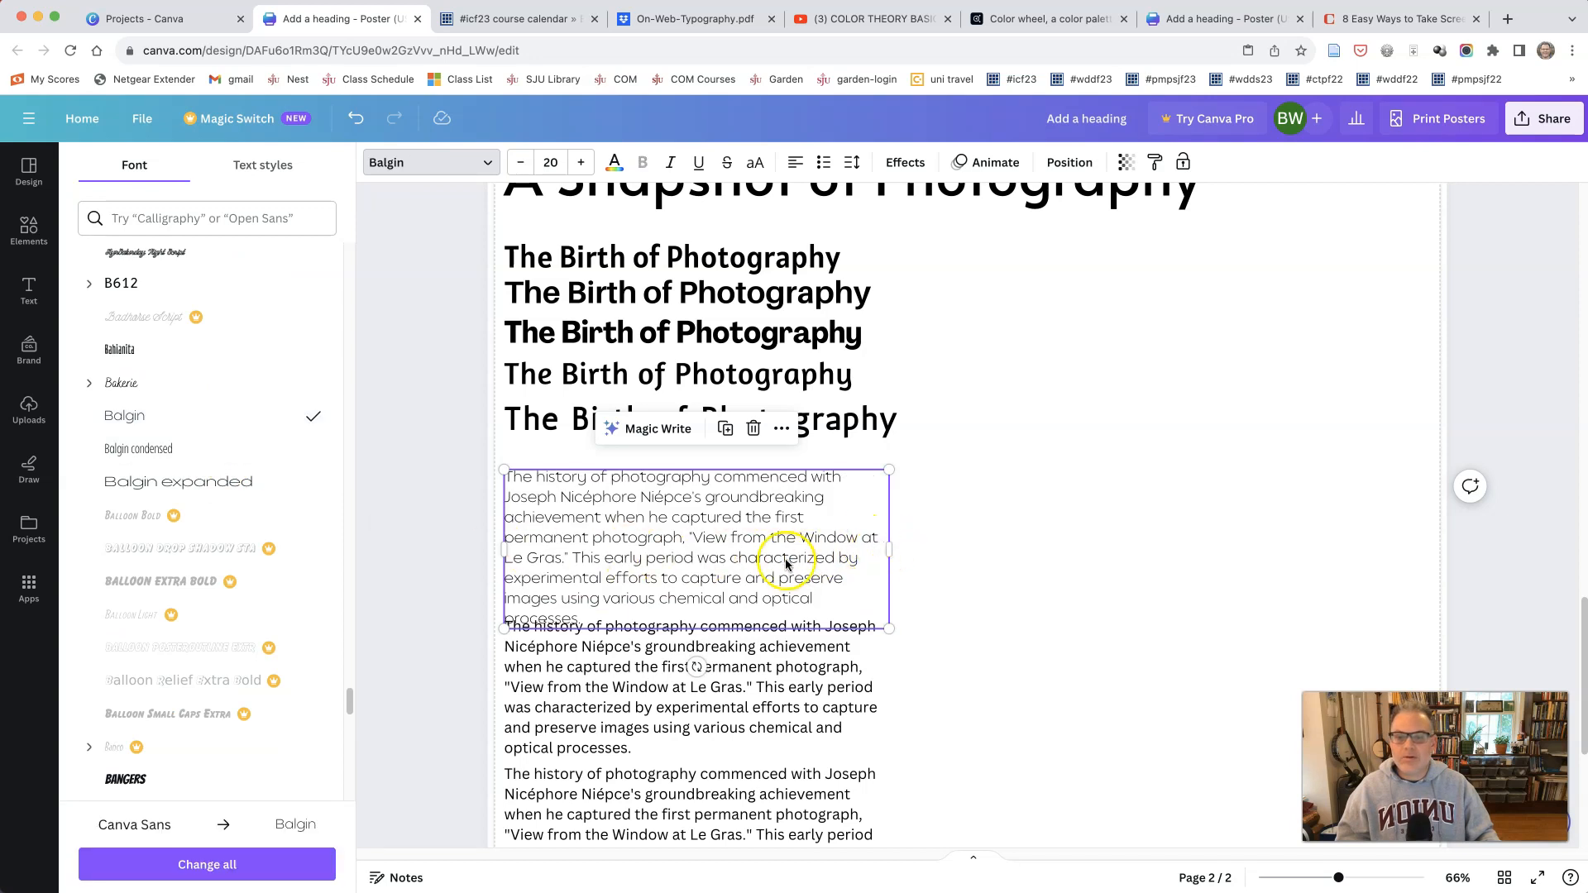
{"action": "double_click", "coordinate": [800, 610]}
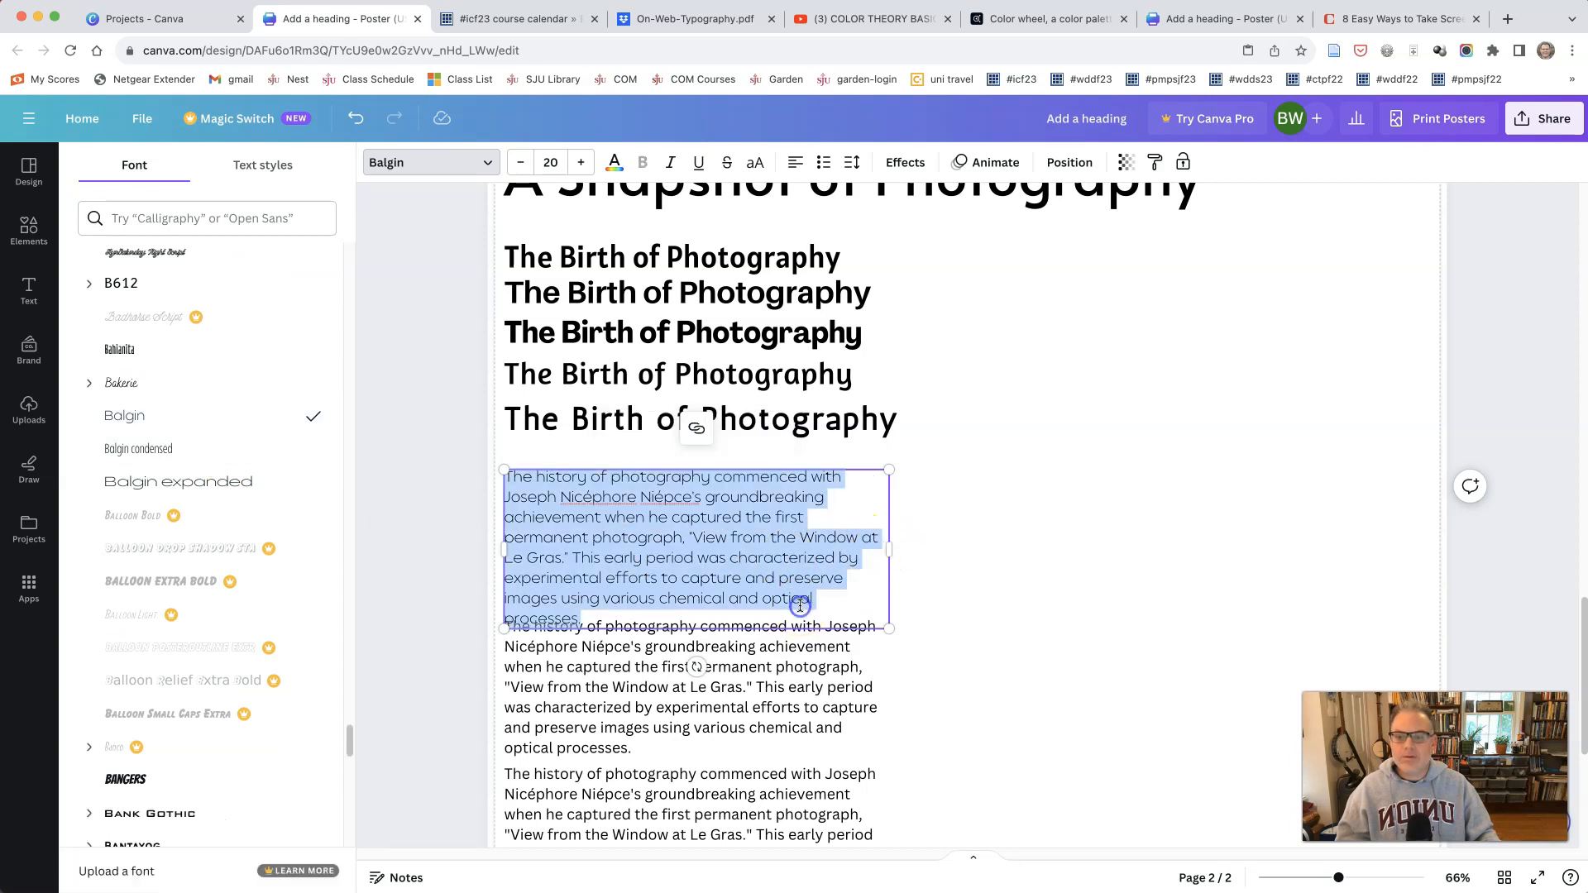
{"action": "left_click", "coordinate": [521, 162]}
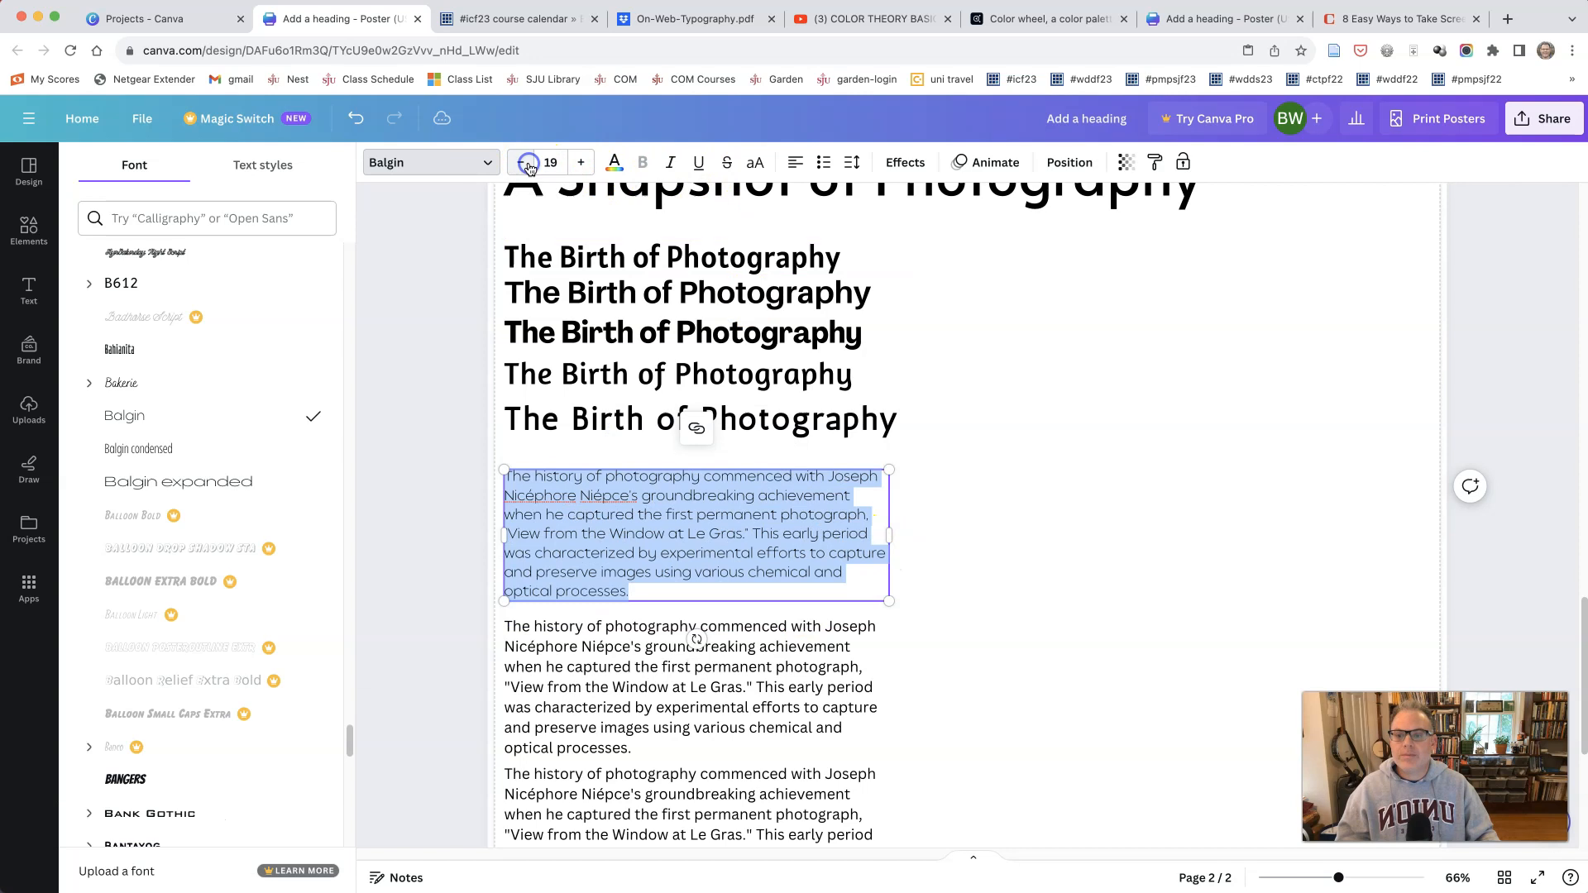
Step: Set the second body paragraph on page 2 in Blogger
{"action": "left_click", "coordinate": [813, 668]}
{"action": "scroll", "coordinate": [166, 388], "scroll_direction": "down", "scroll_amount": 10}
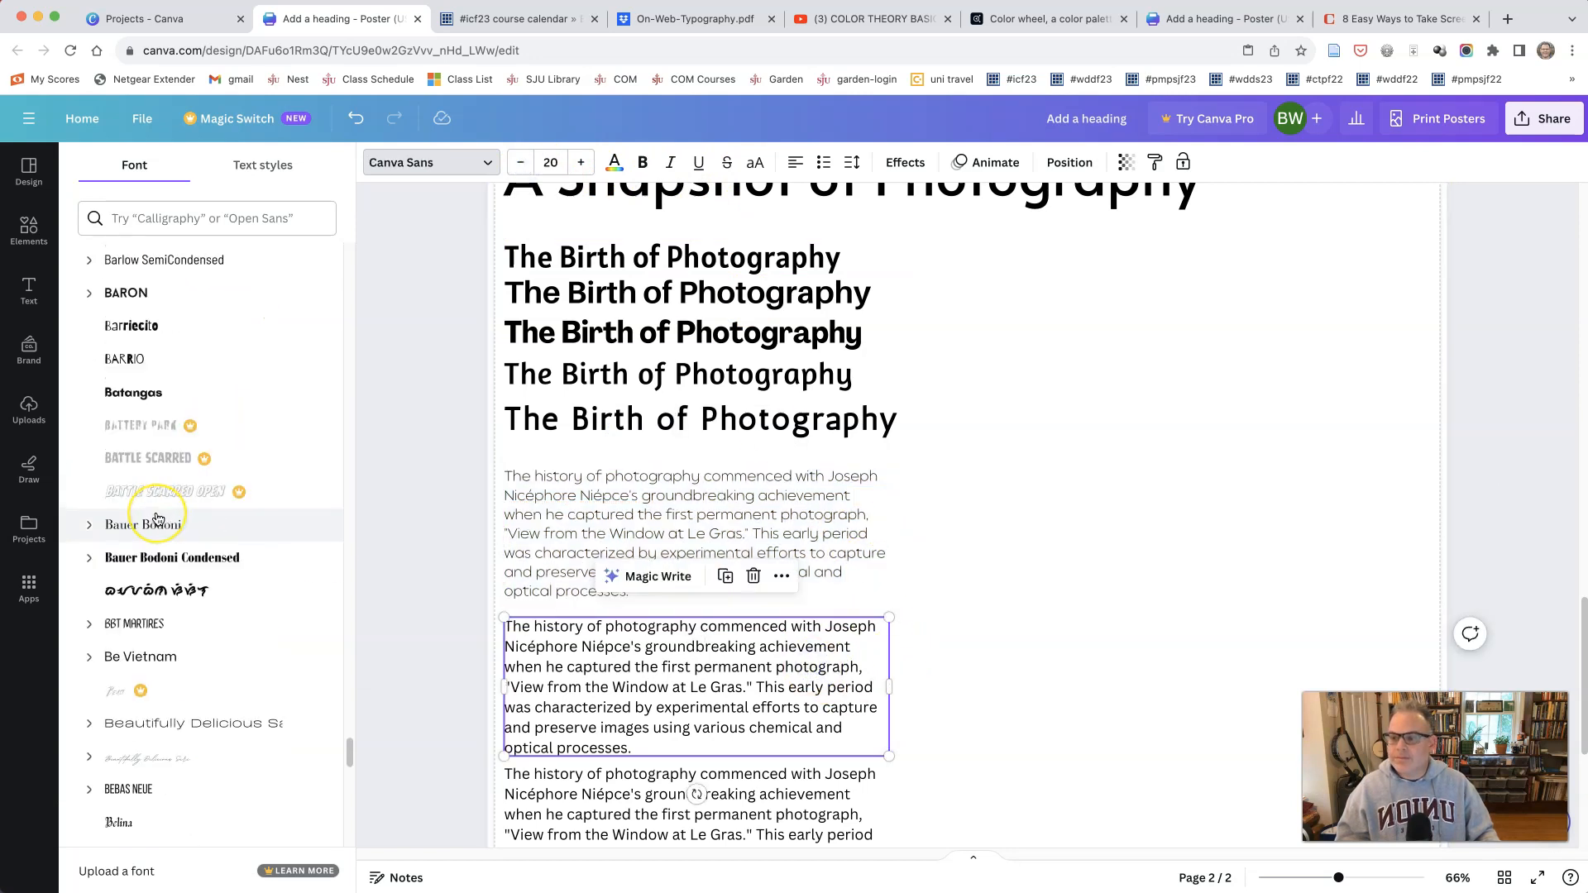
{"action": "scroll", "coordinate": [157, 519], "scroll_direction": "down", "scroll_amount": 10}
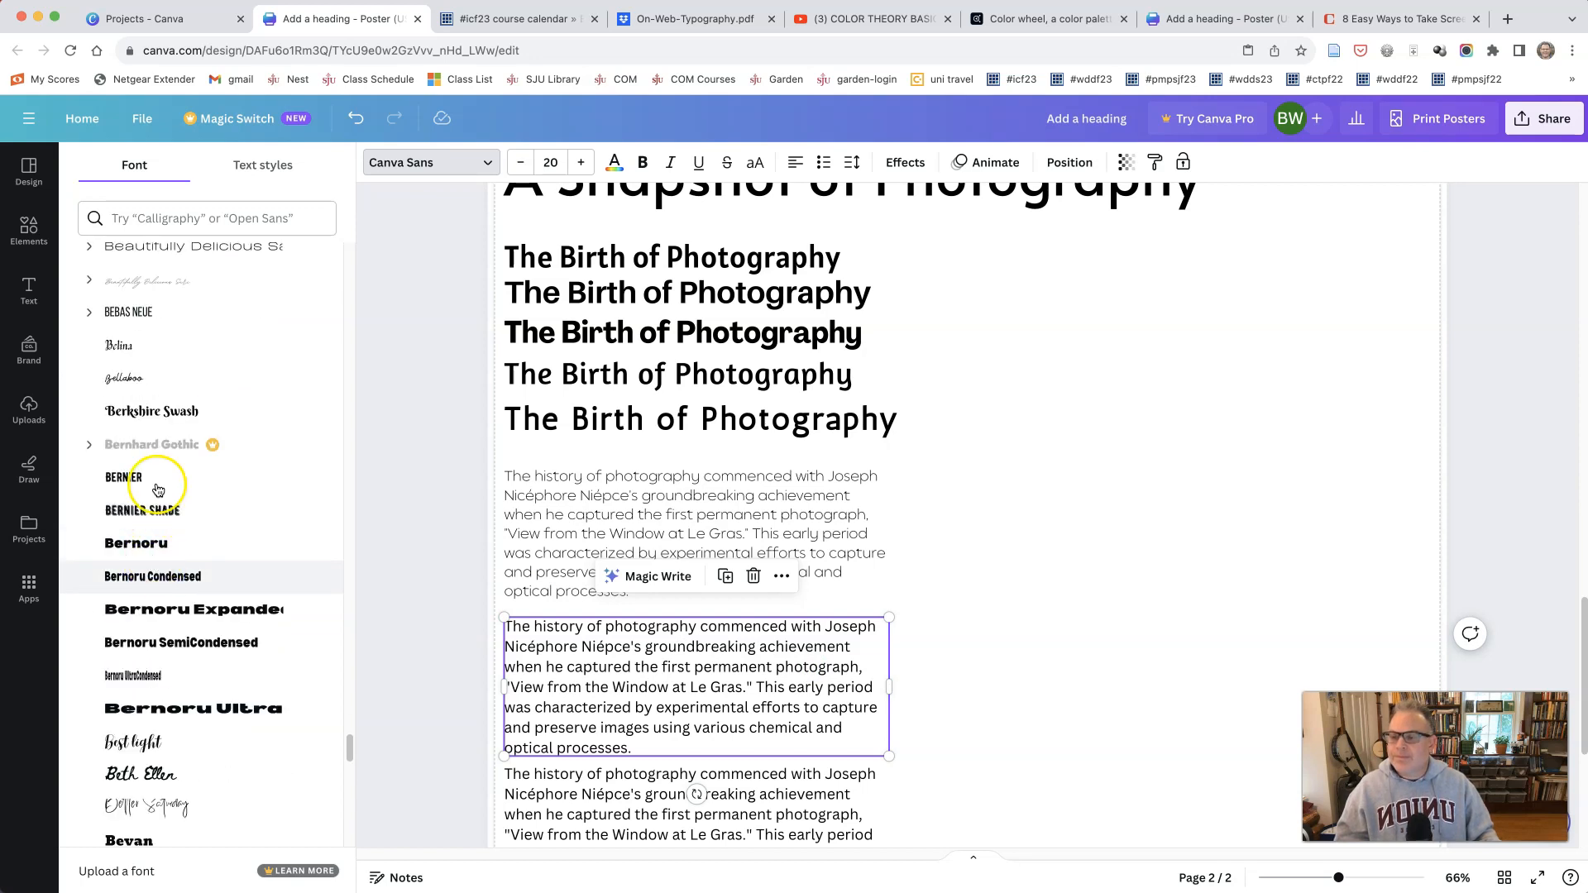
{"action": "left_click", "coordinate": [150, 537]}
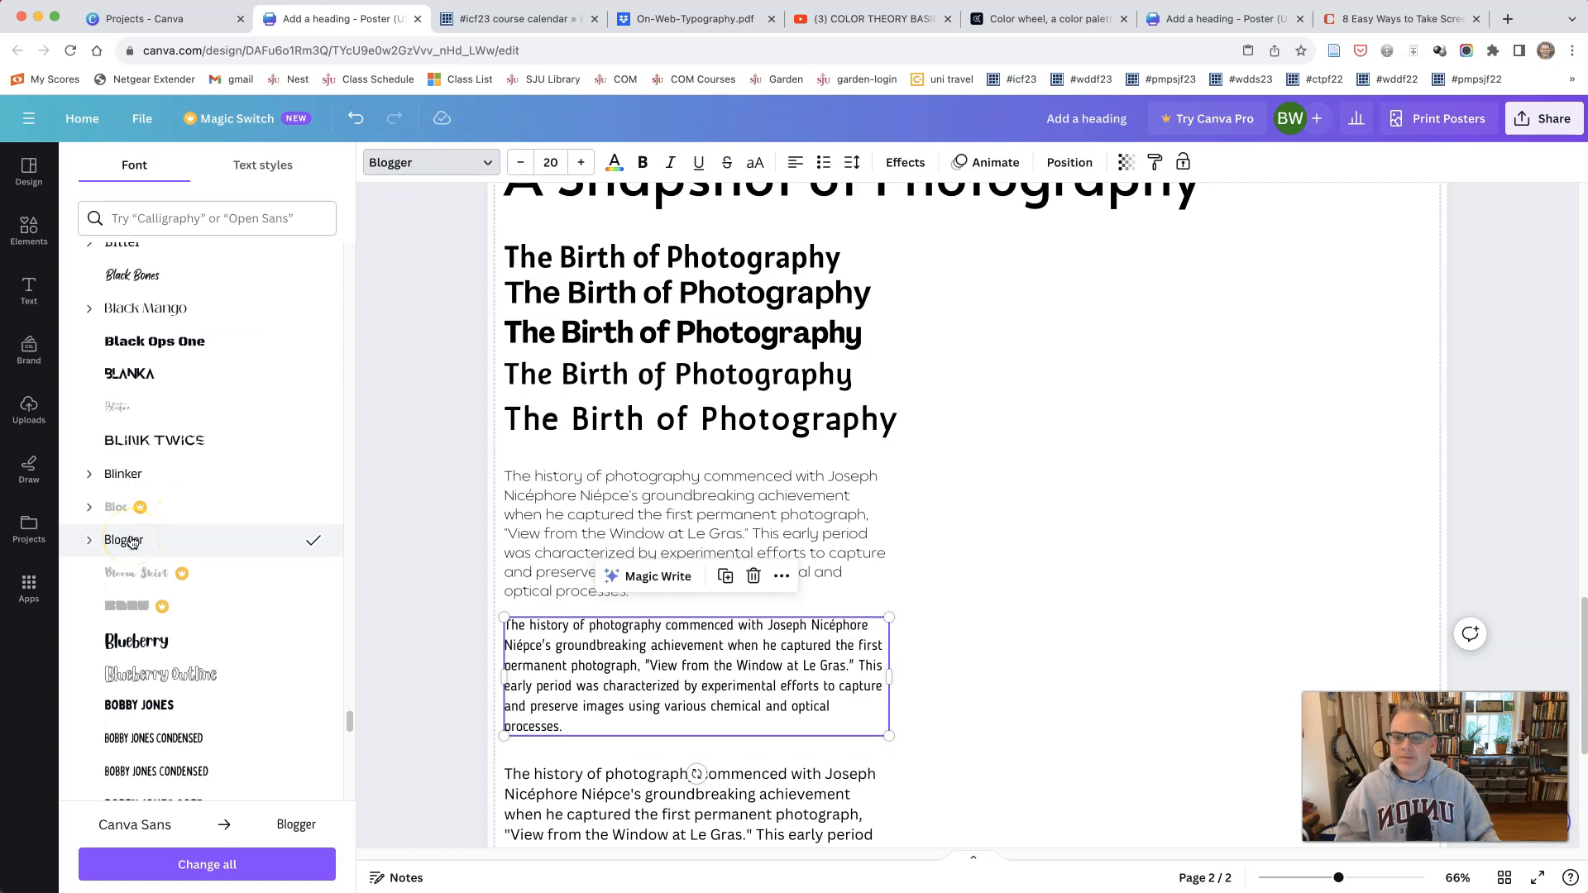
Step: Set the third body paragraph on page 2 in Belleza
{"action": "left_click", "coordinate": [544, 775]}
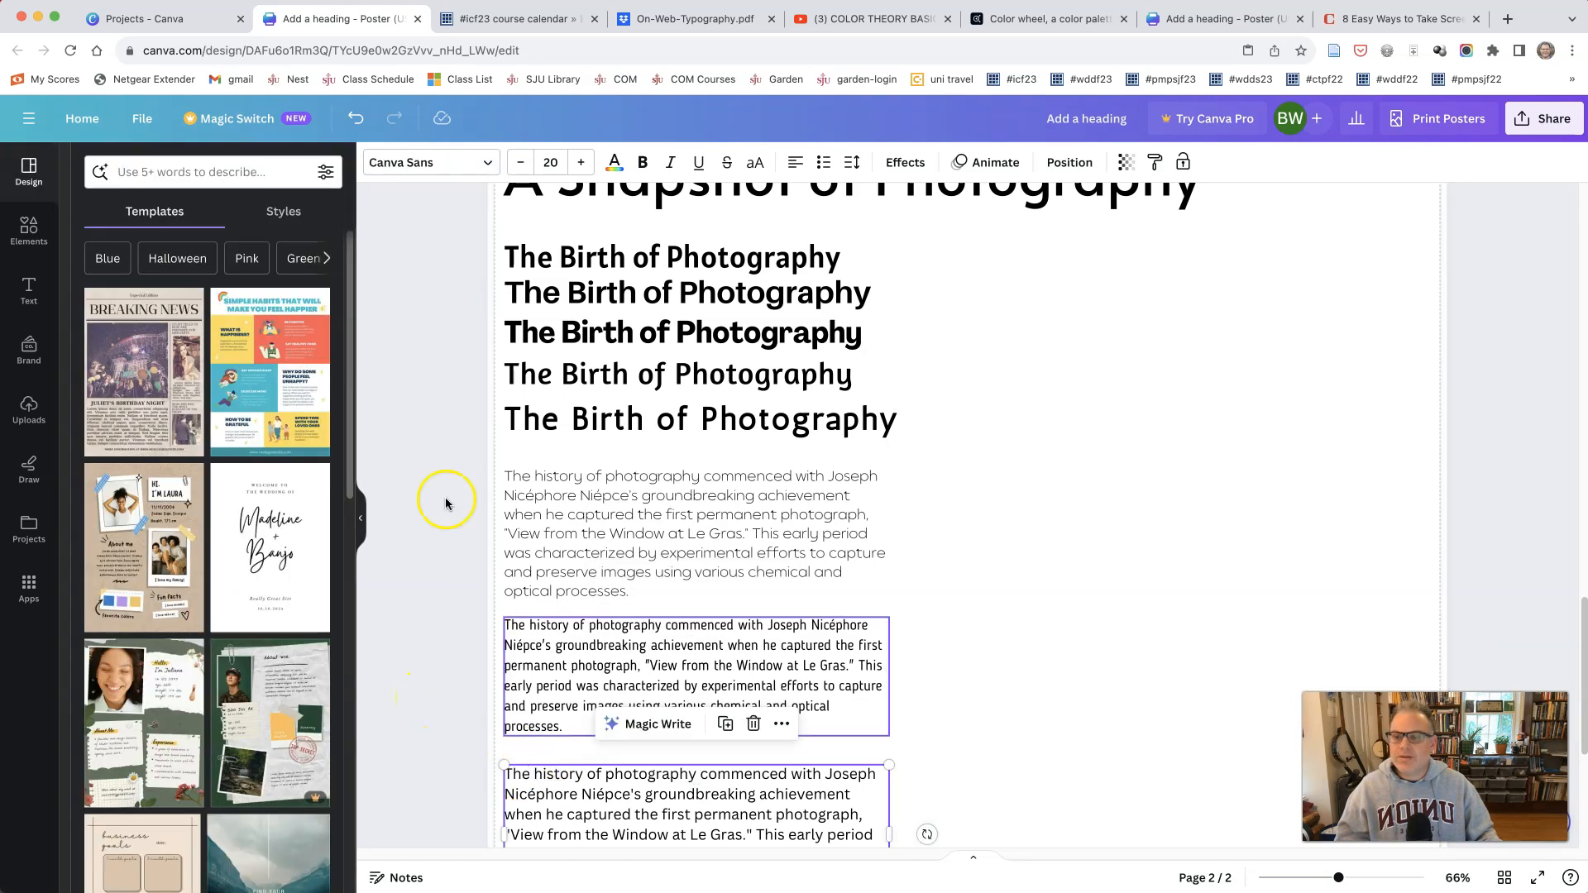
{"action": "left_click", "coordinate": [450, 170]}
{"action": "scroll", "coordinate": [259, 538], "scroll_direction": "down", "scroll_amount": 10}
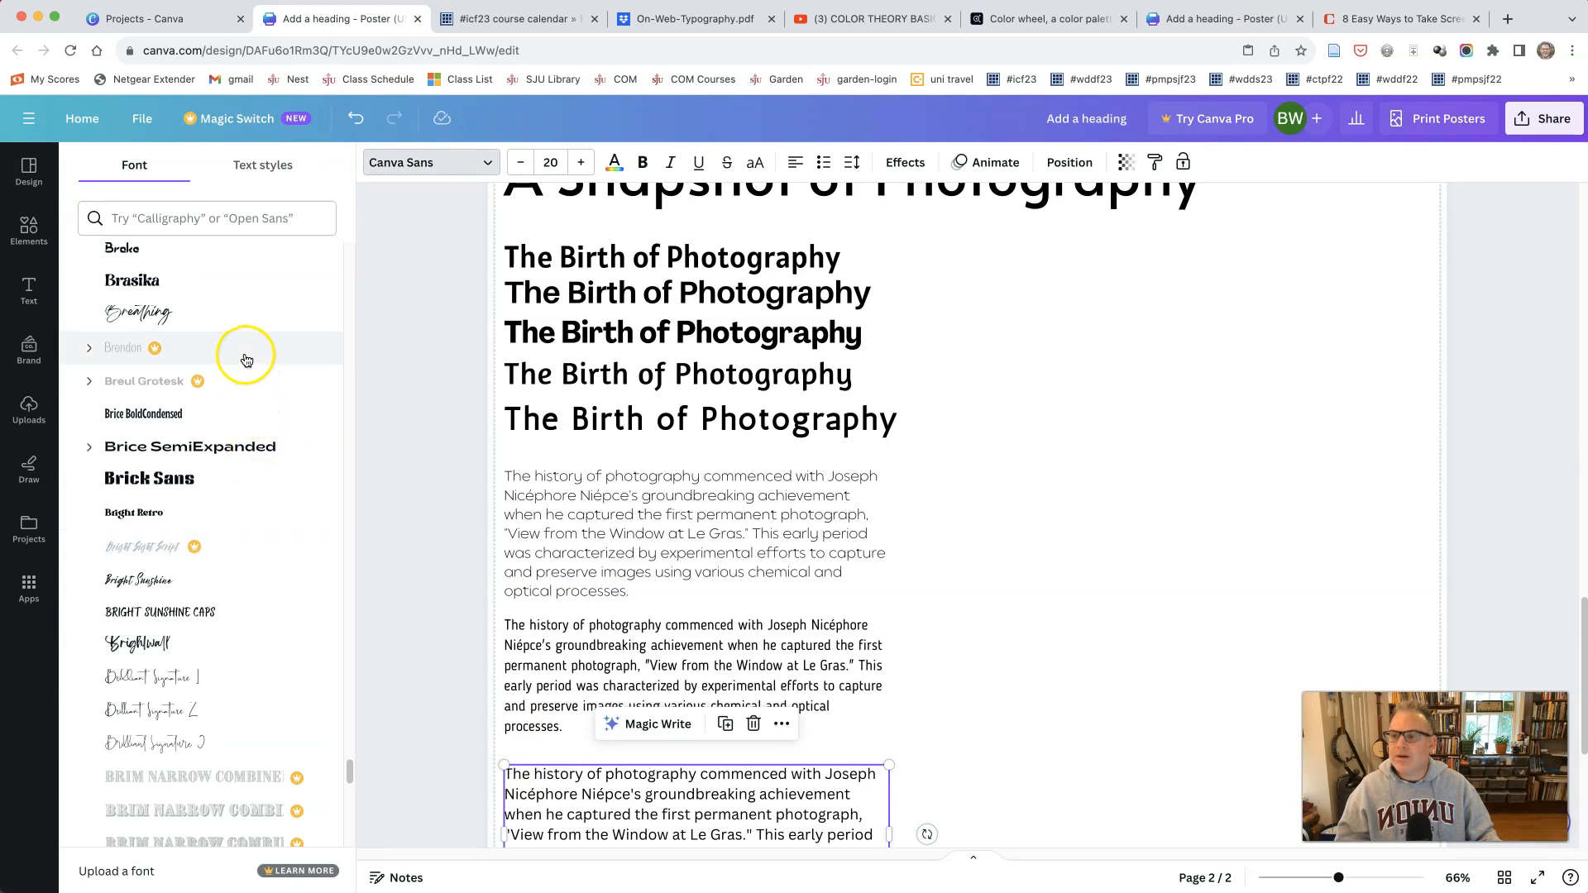
{"action": "scroll", "coordinate": [229, 463], "scroll_direction": "down", "scroll_amount": 5}
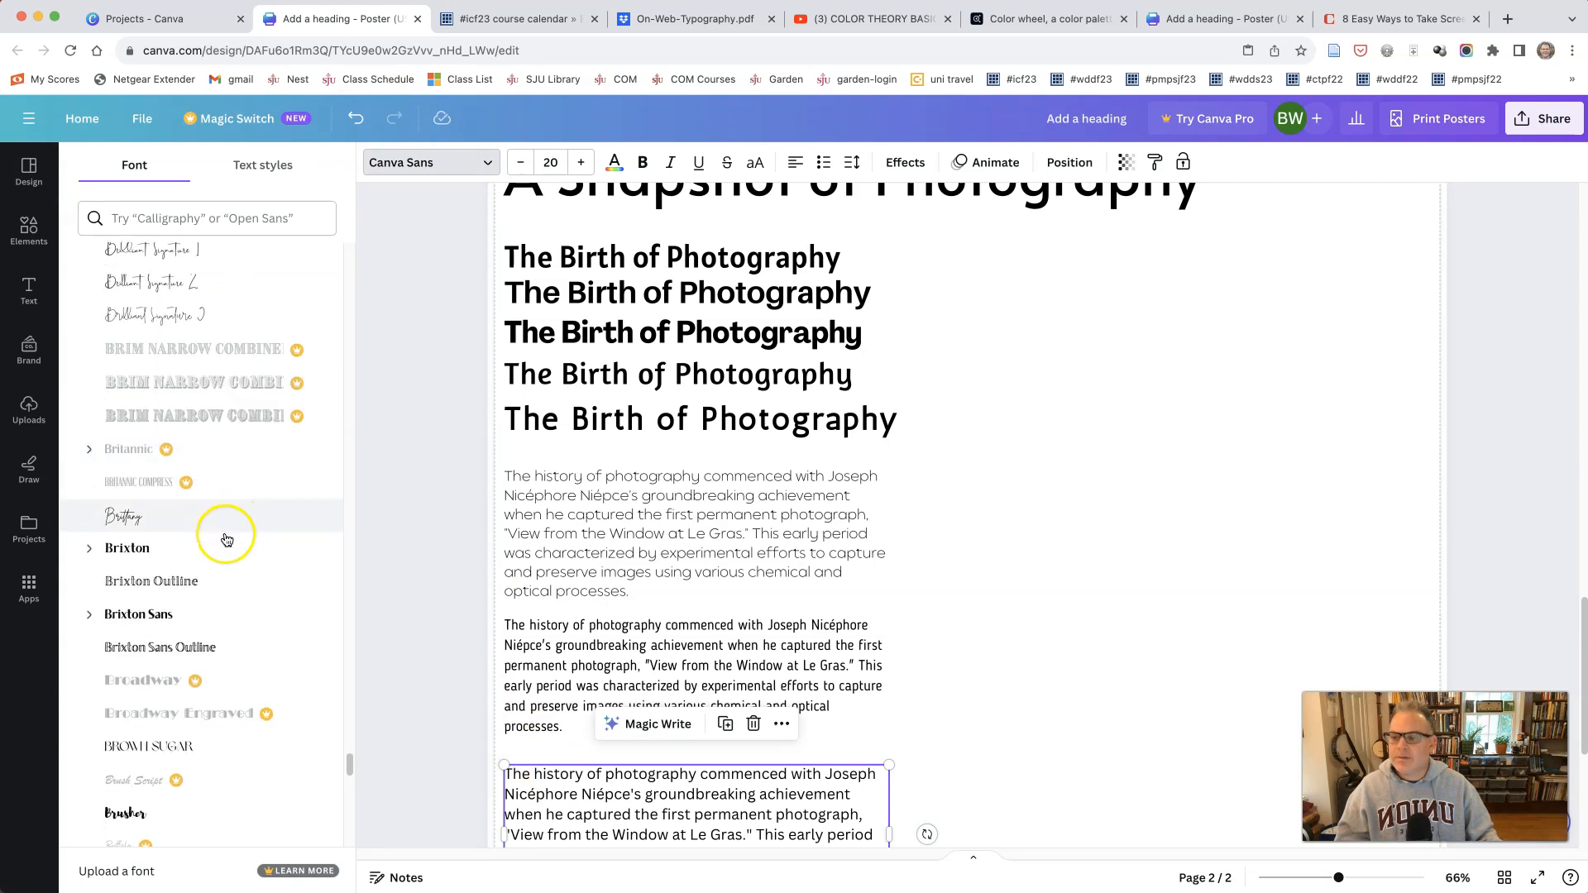
{"action": "scroll", "coordinate": [240, 616], "scroll_direction": "down", "scroll_amount": 10}
{"action": "scroll", "coordinate": [246, 635], "scroll_direction": "down", "scroll_amount": 5}
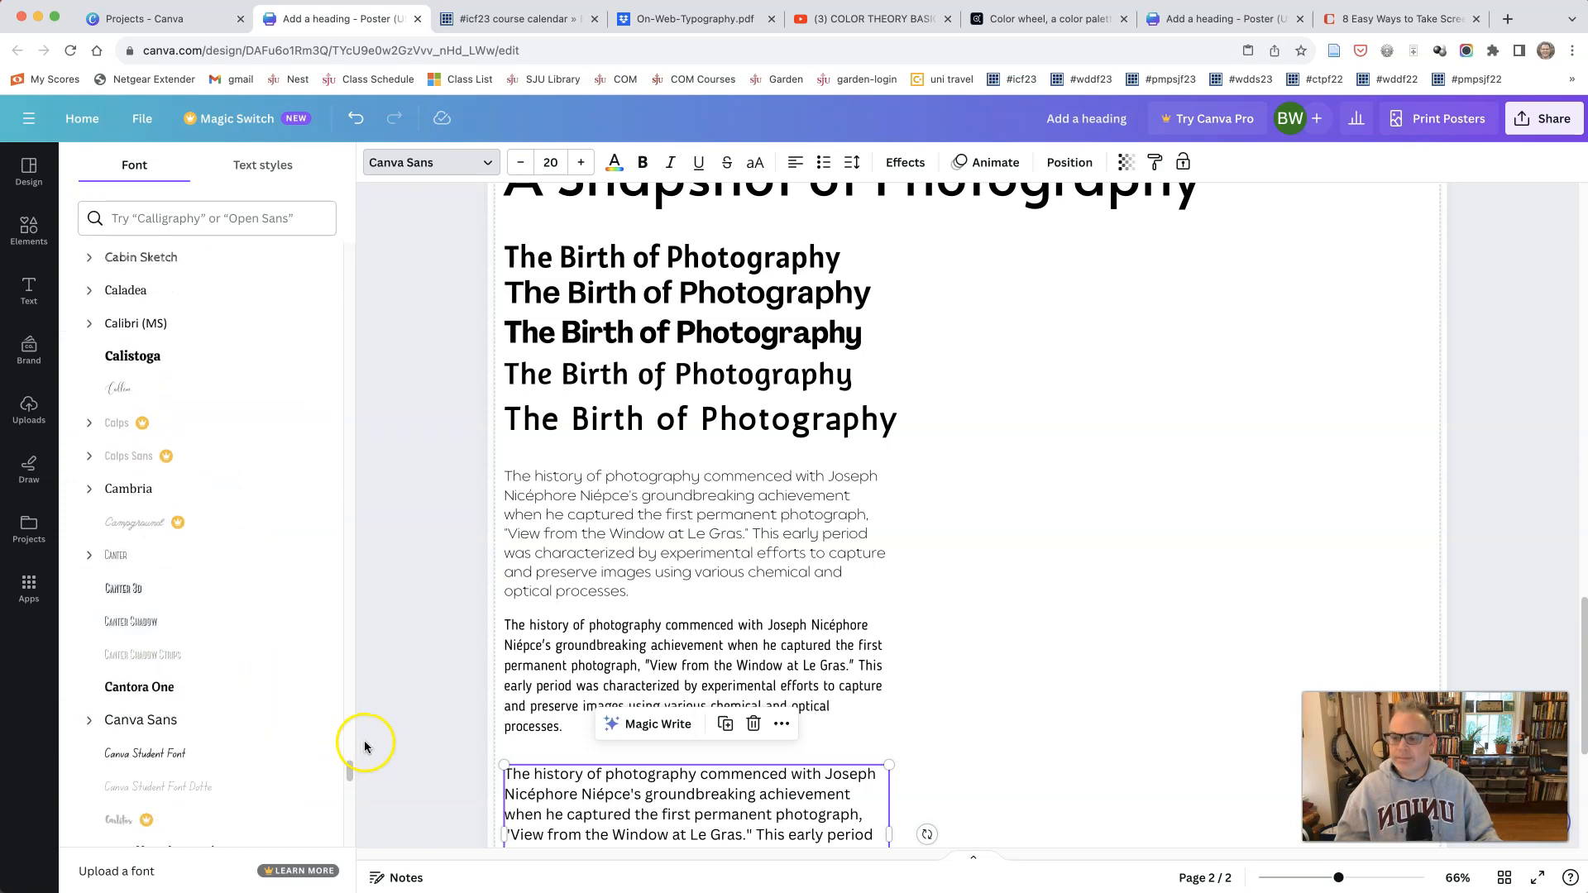
{"action": "left_click_drag", "start_coordinate": [349, 779], "coordinate": [369, 321]}
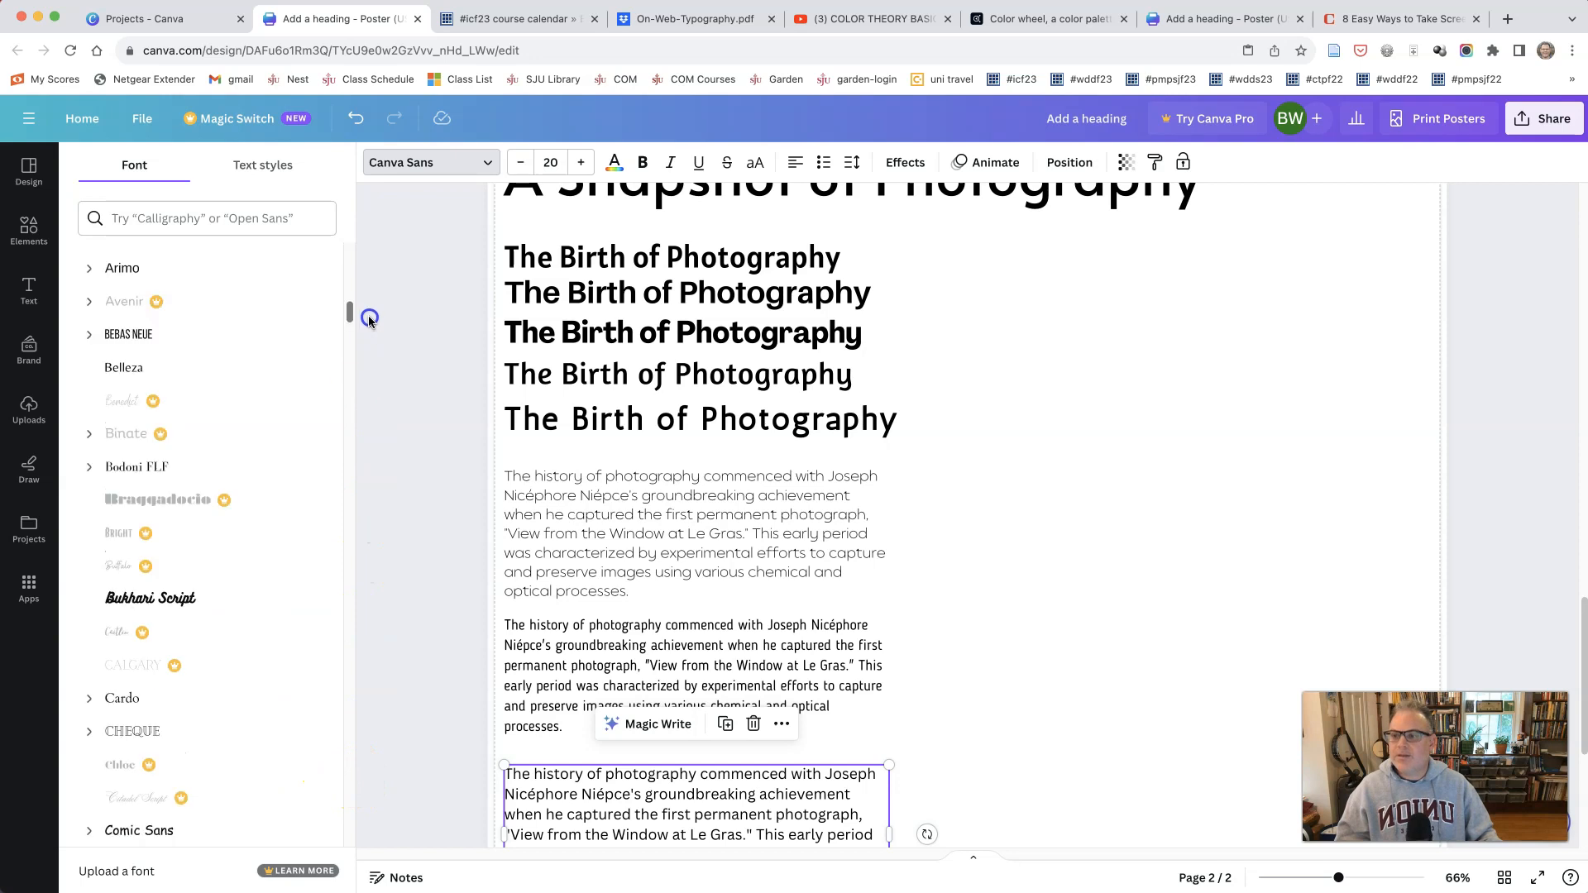
{"action": "left_click", "coordinate": [149, 364]}
Step: Move the third body paragraph up beneath the second and nudge the second slightly closer to the first
{"action": "left_click", "coordinate": [959, 762]}
{"action": "left_click_drag", "start_coordinate": [822, 794], "coordinate": [820, 774]}
{"action": "scroll", "coordinate": [1011, 726], "scroll_direction": "down", "scroll_amount": 1}
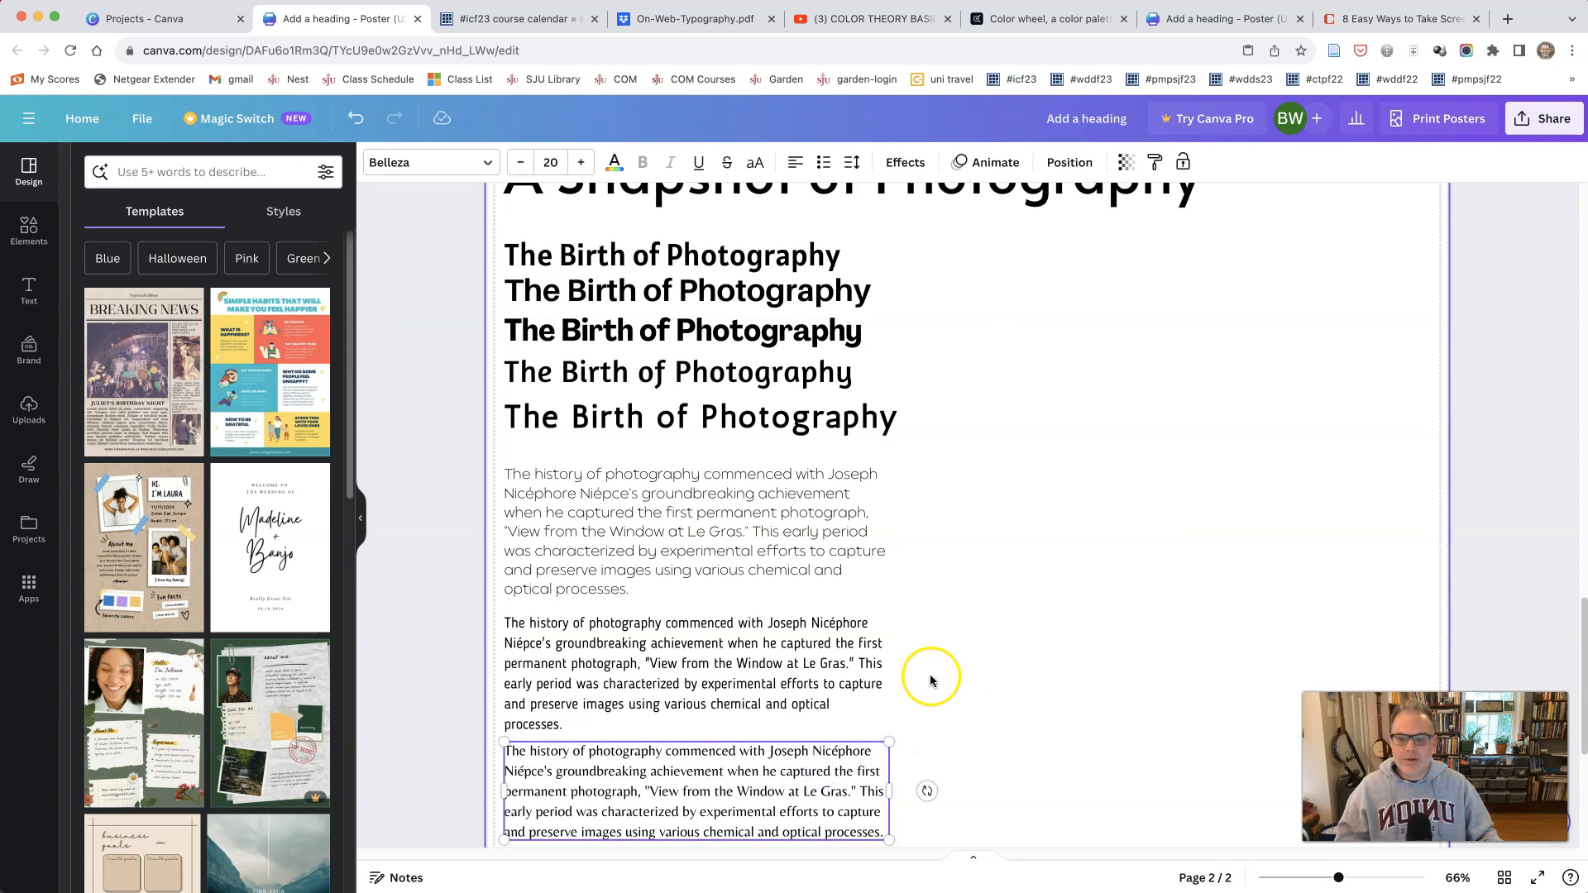
{"action": "left_click_drag", "start_coordinate": [692, 625], "coordinate": [693, 621]}
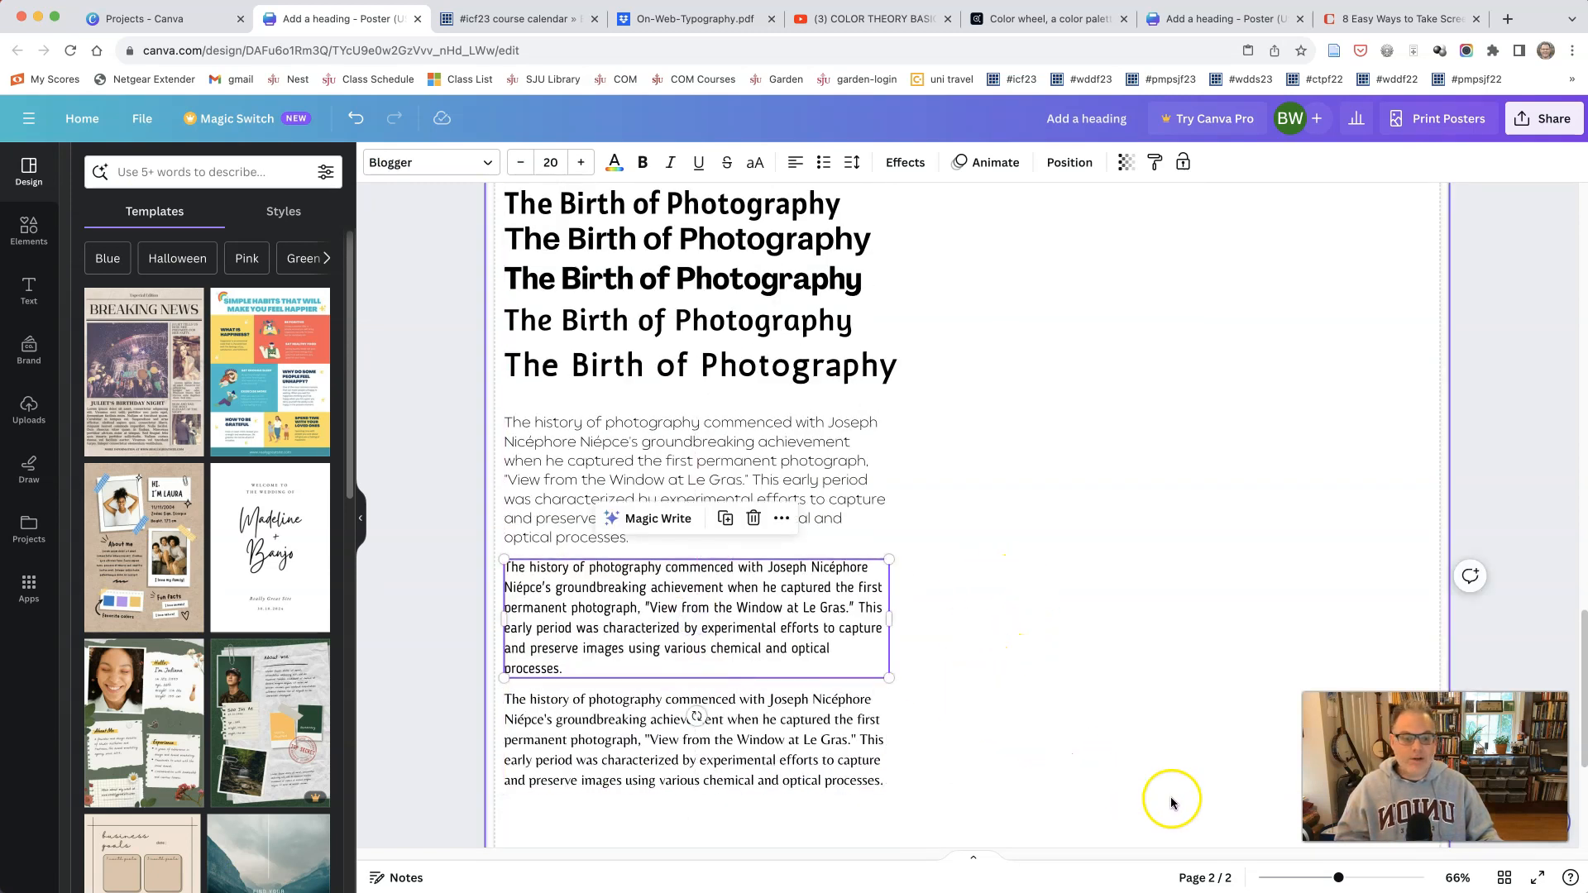
Step: Duplicate the Balgin body paragraph on page 2 and place the copy beside the original in the empty right half
{"action": "left_click_drag", "start_coordinate": [1344, 885], "coordinate": [1357, 882]}
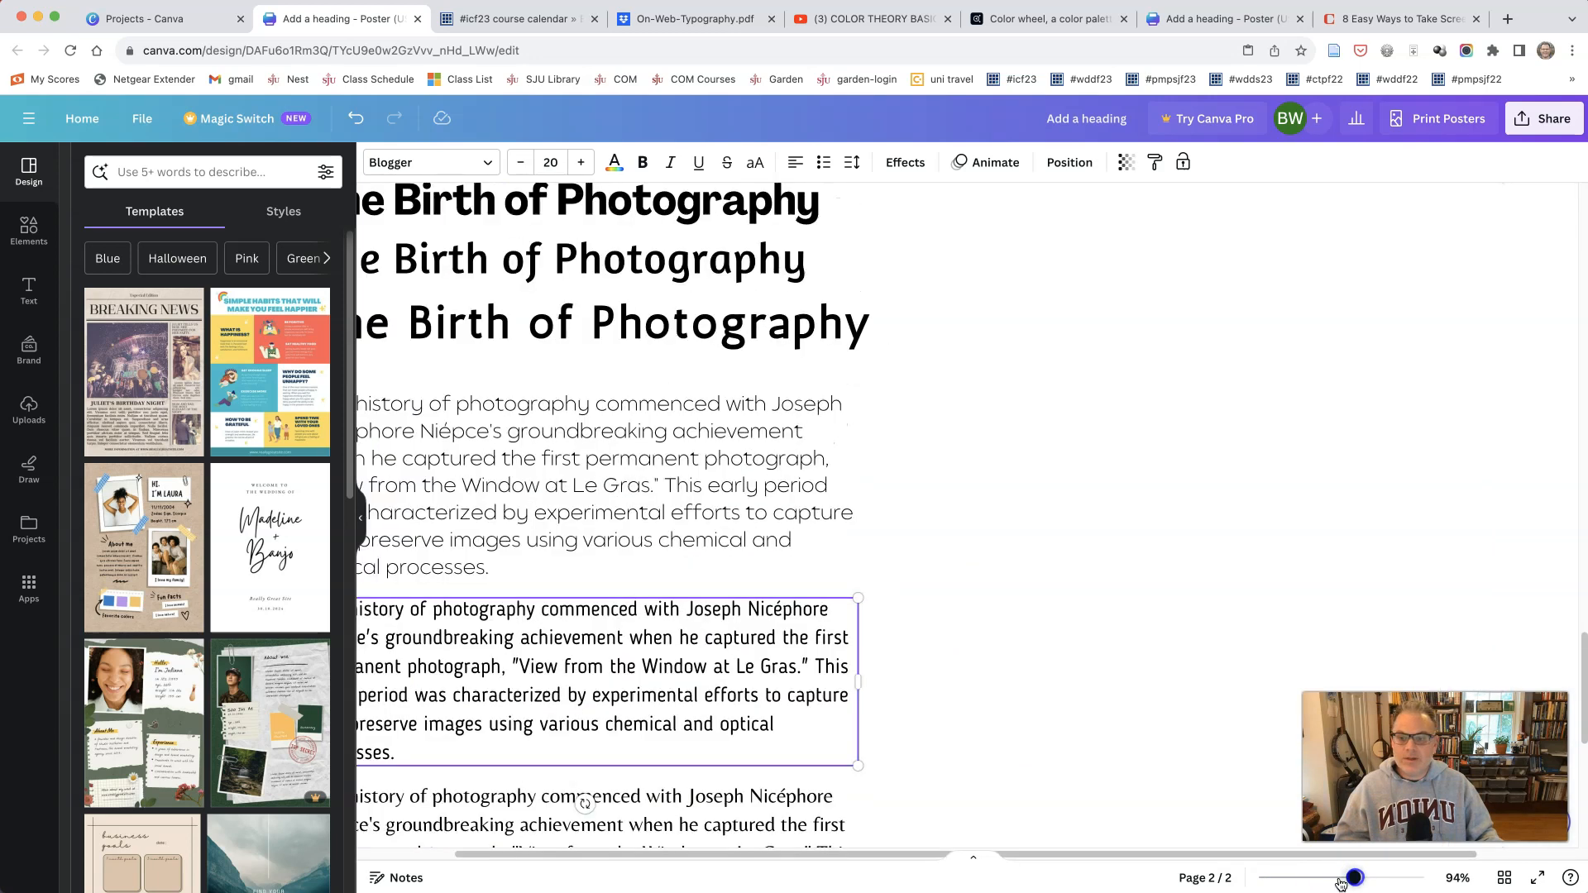
{"action": "left_click_drag", "start_coordinate": [997, 852], "coordinate": [928, 852]}
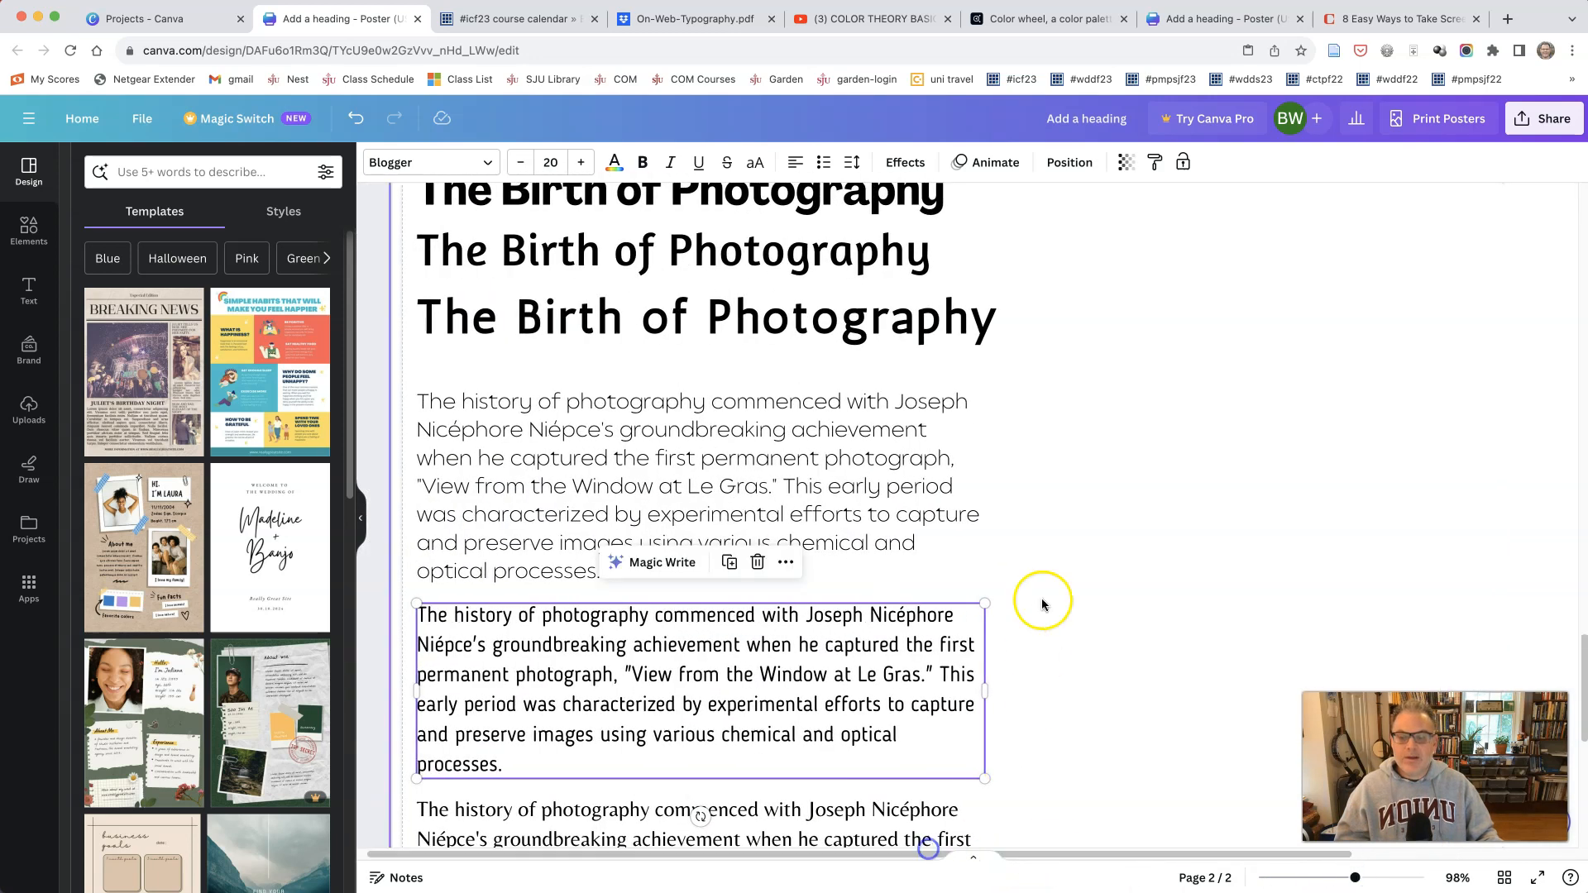
{"action": "scroll", "coordinate": [1064, 622], "scroll_direction": "up", "scroll_amount": 5}
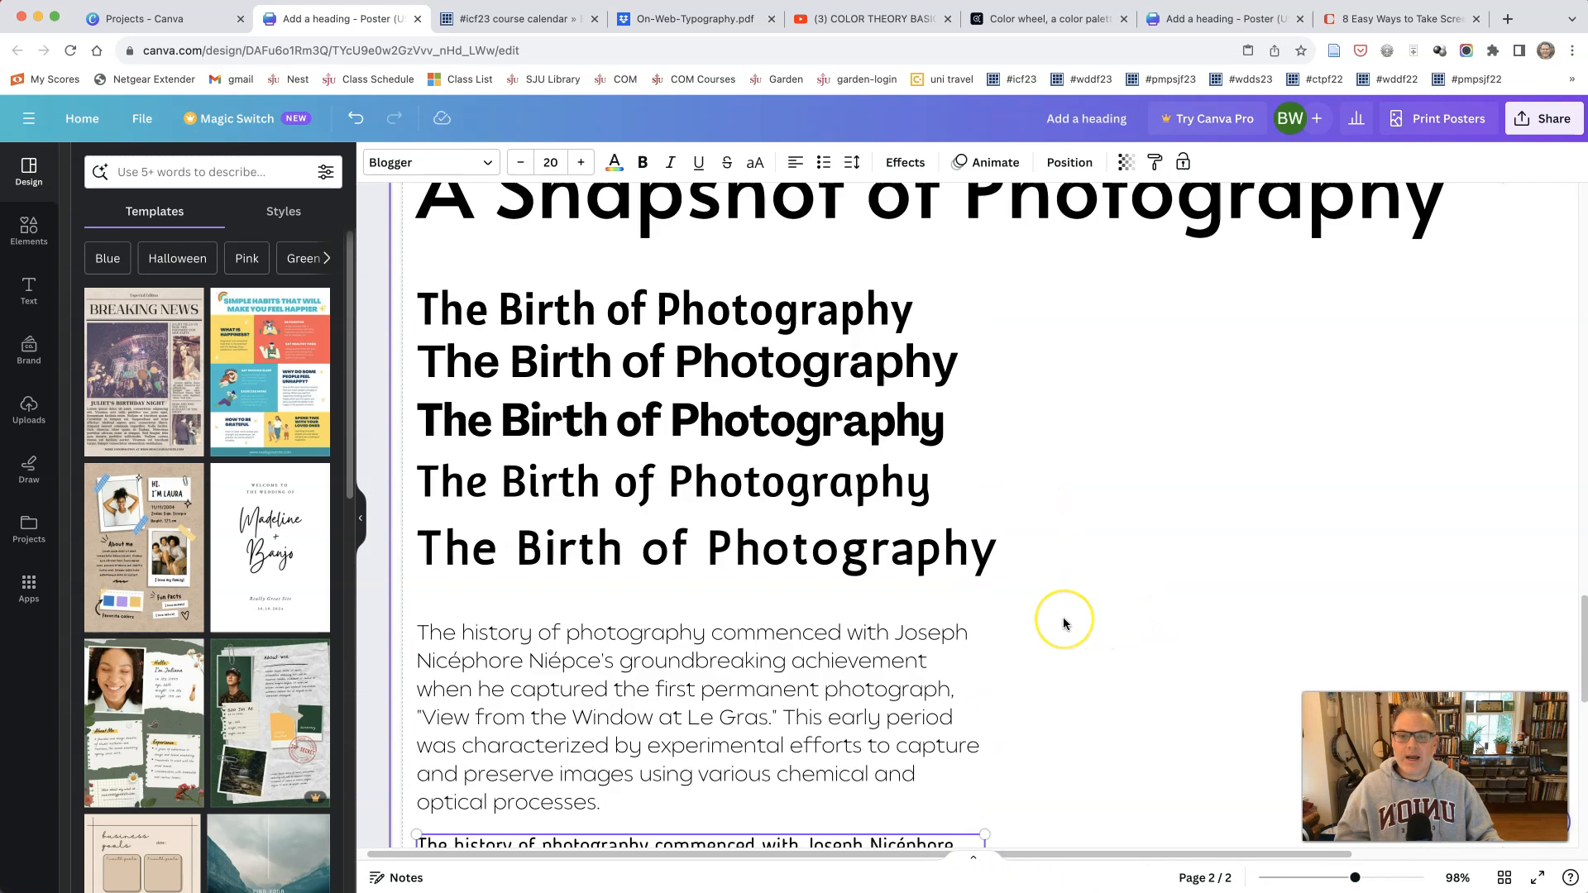
{"action": "scroll", "coordinate": [1064, 623], "scroll_direction": "down", "scroll_amount": 2}
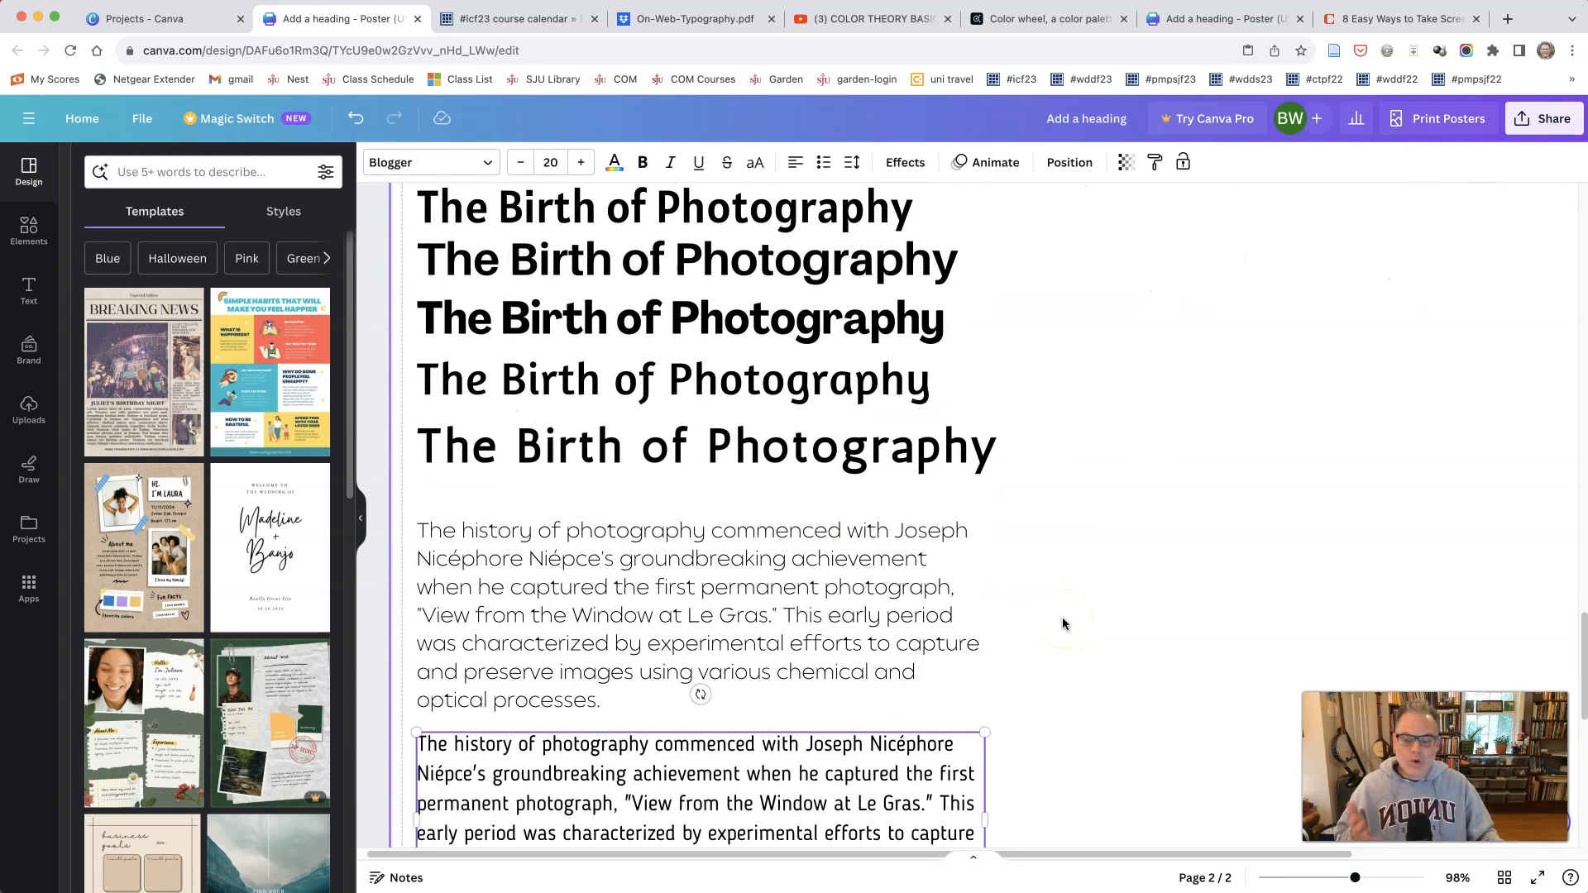
{"action": "right_click", "coordinate": [772, 587]}
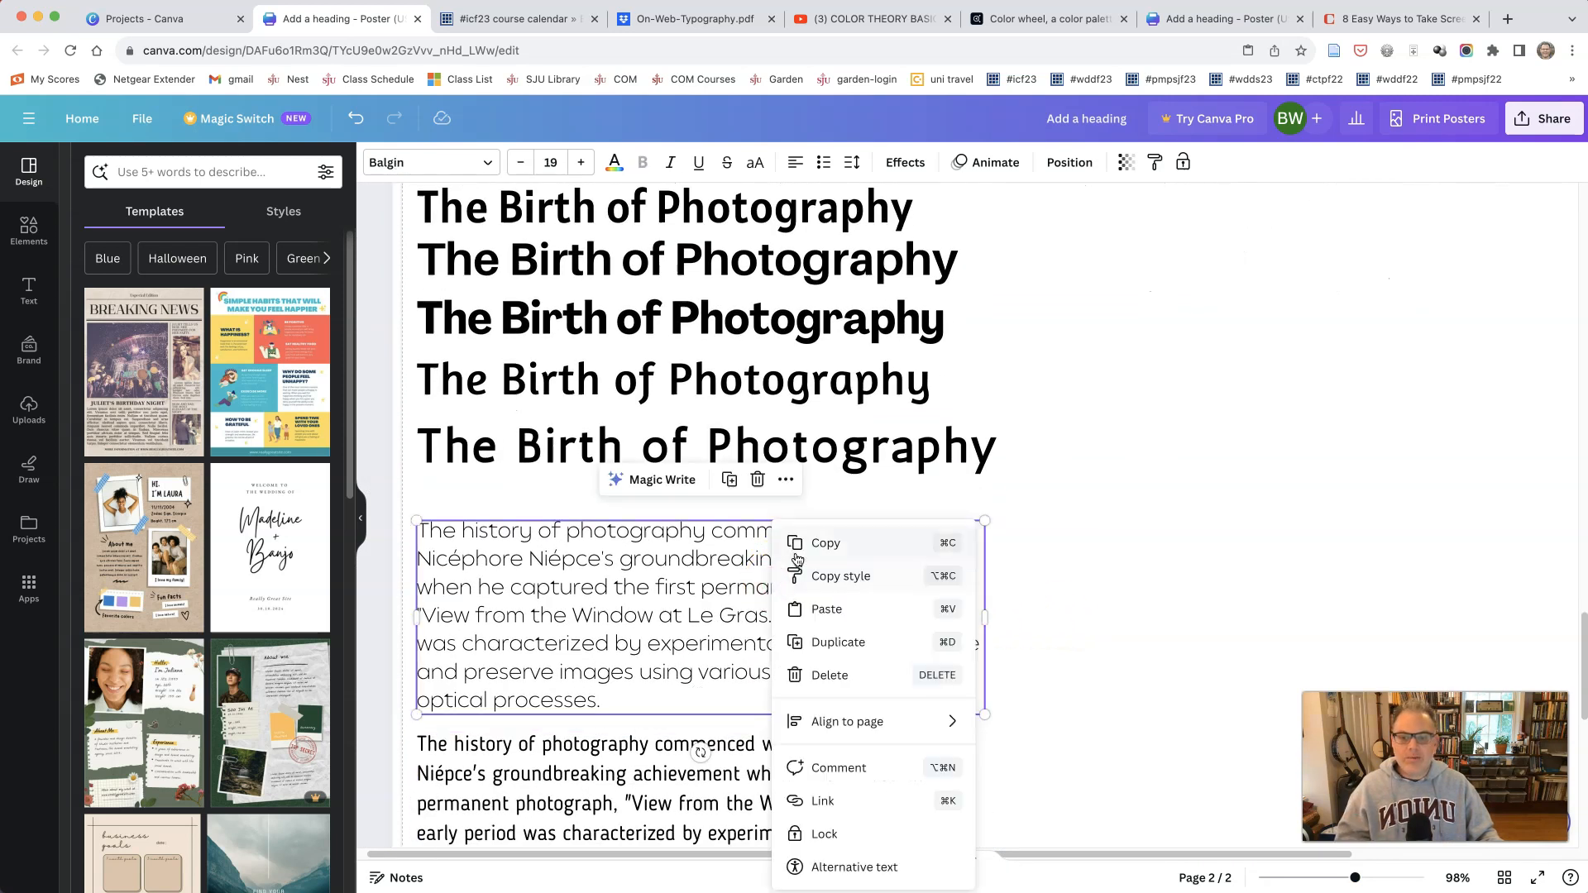
{"action": "left_click", "coordinate": [803, 643]}
{"action": "left_click_drag", "start_coordinate": [740, 619], "coordinate": [1232, 589]}
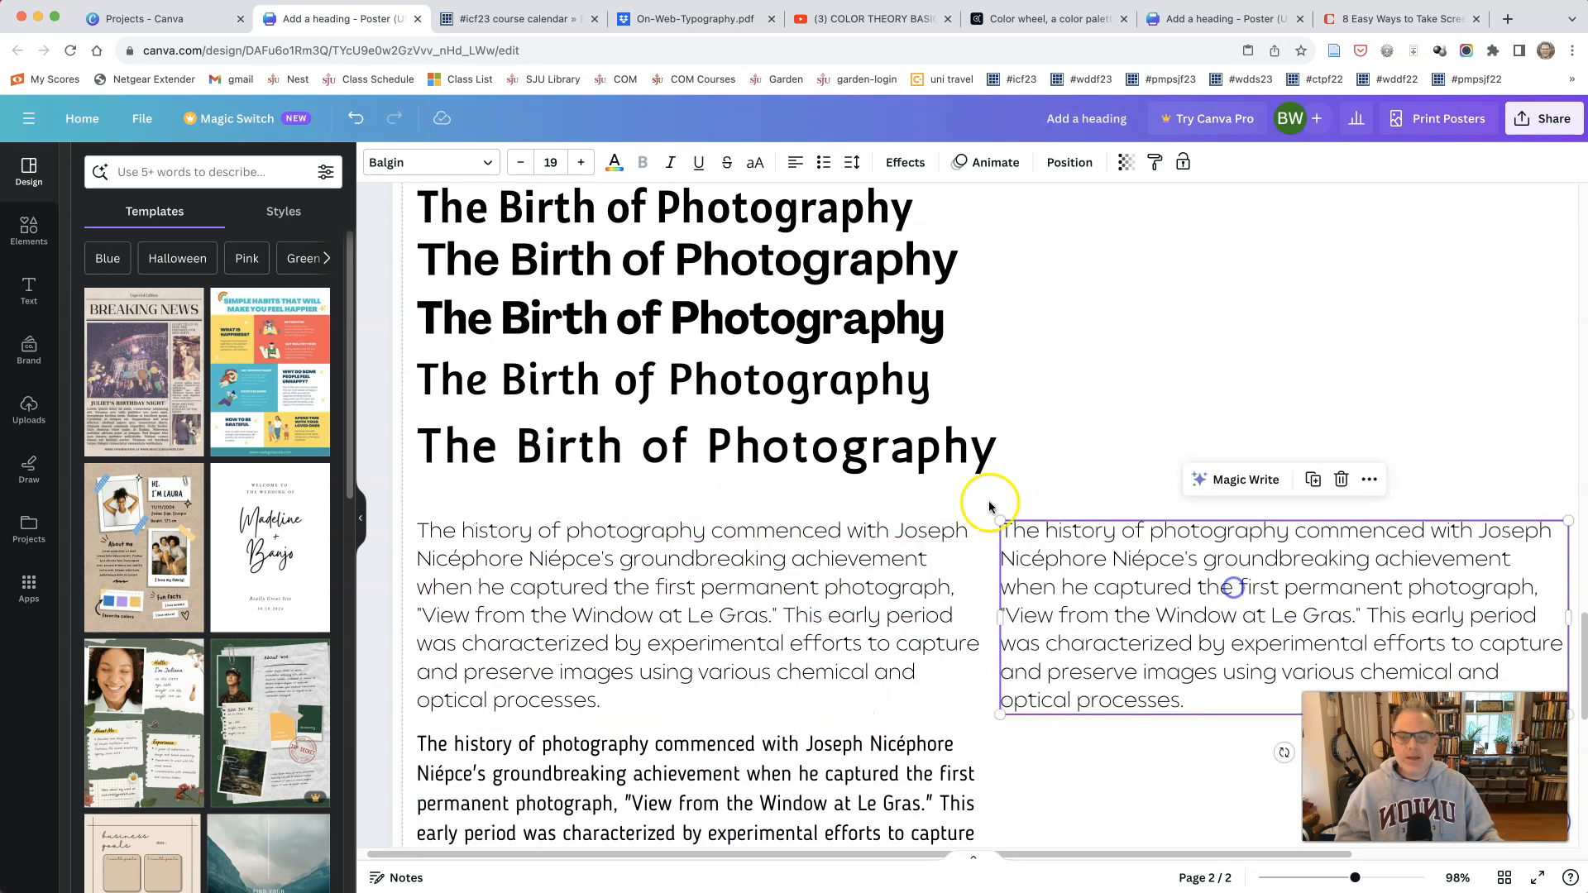
Step: Duplicate the Antic section heading and place the copy directly above the copied Balgin paragraph, with their left edges aligned
{"action": "left_click", "coordinate": [914, 470]}
{"action": "right_click", "coordinate": [914, 470]}
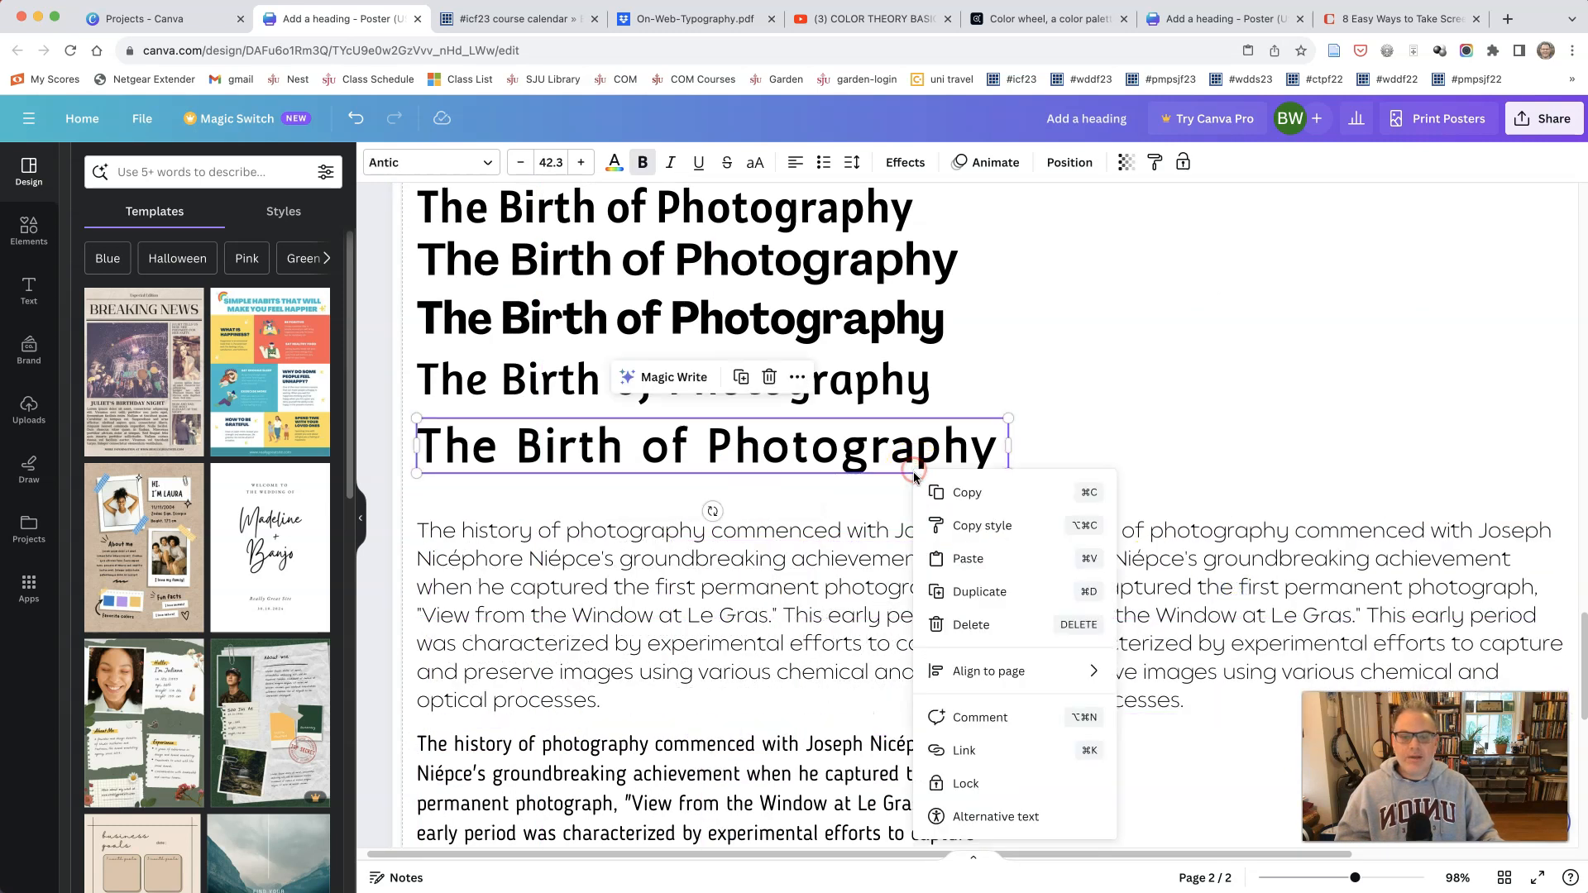
{"action": "left_click", "coordinate": [961, 593]}
{"action": "left_click_drag", "start_coordinate": [916, 476], "coordinate": [1473, 502]}
{"action": "mouse_move", "coordinate": [1266, 606]}
{"action": "left_mouse_down"}
{"action": "mouse_move", "coordinate": [1263, 625]}
{"action": "mouse_move", "coordinate": [1249, 612]}
{"action": "left_mouse_up"}
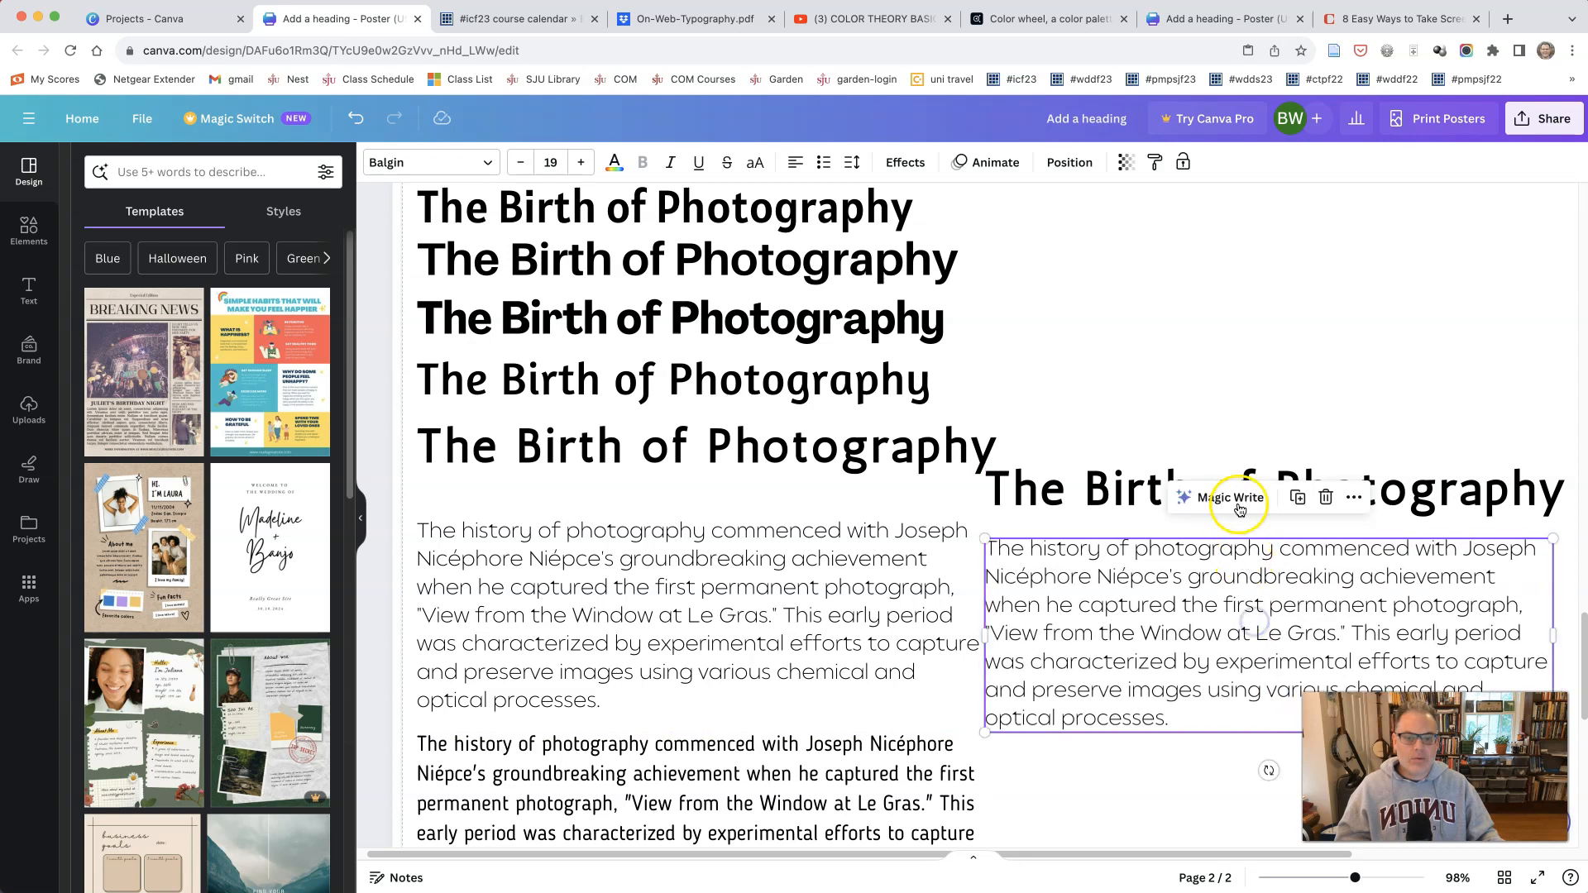
{"action": "left_click", "coordinate": [1138, 500]}
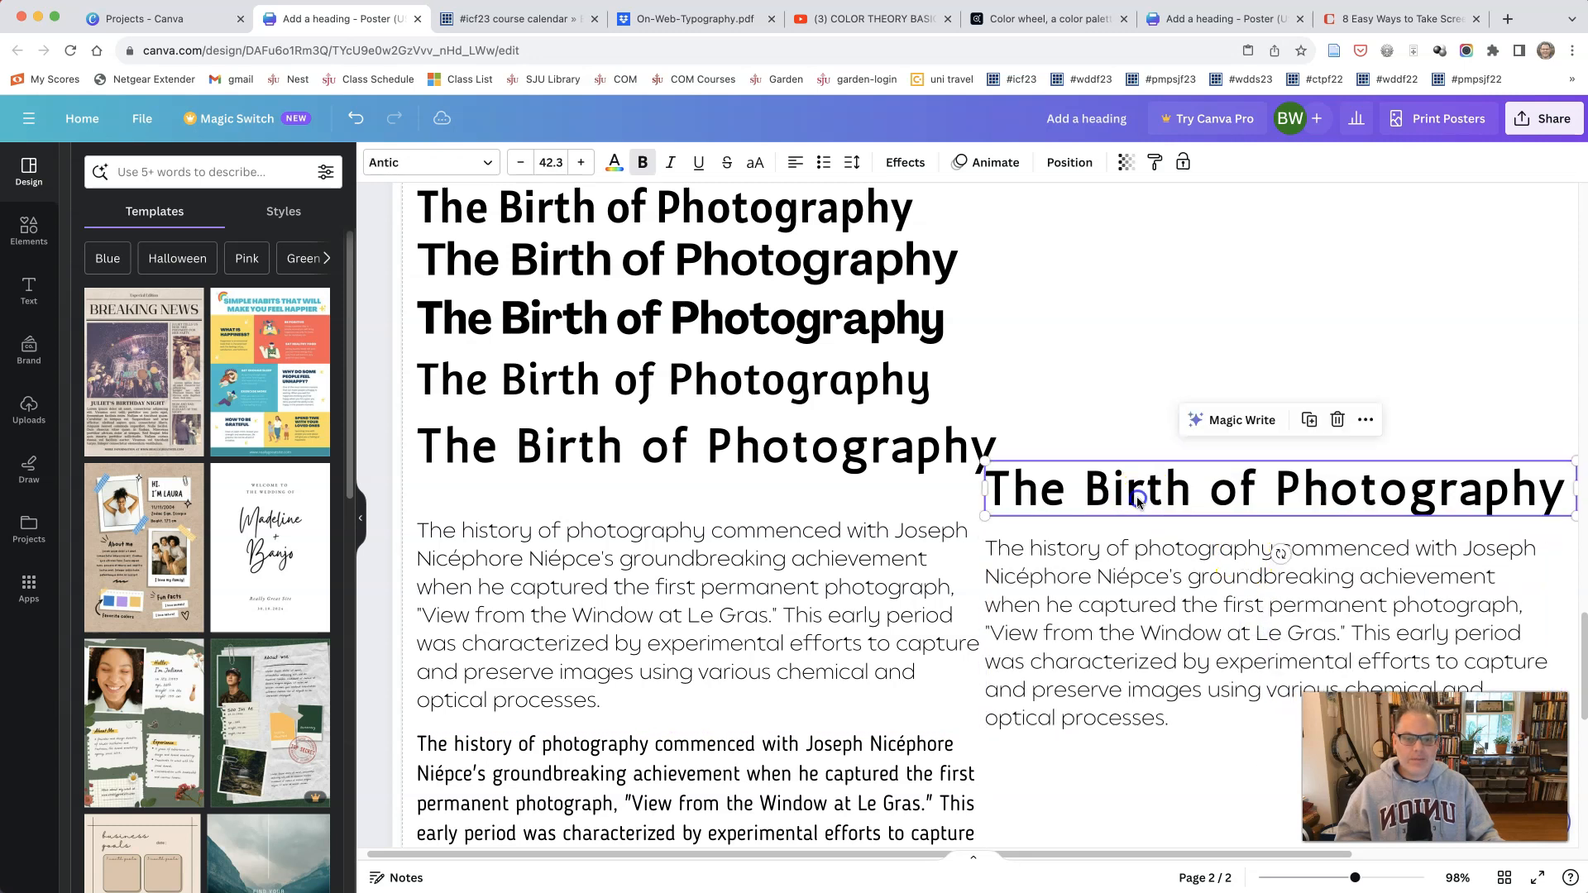
{"action": "left_click_drag", "start_coordinate": [1138, 503], "coordinate": [1135, 508]}
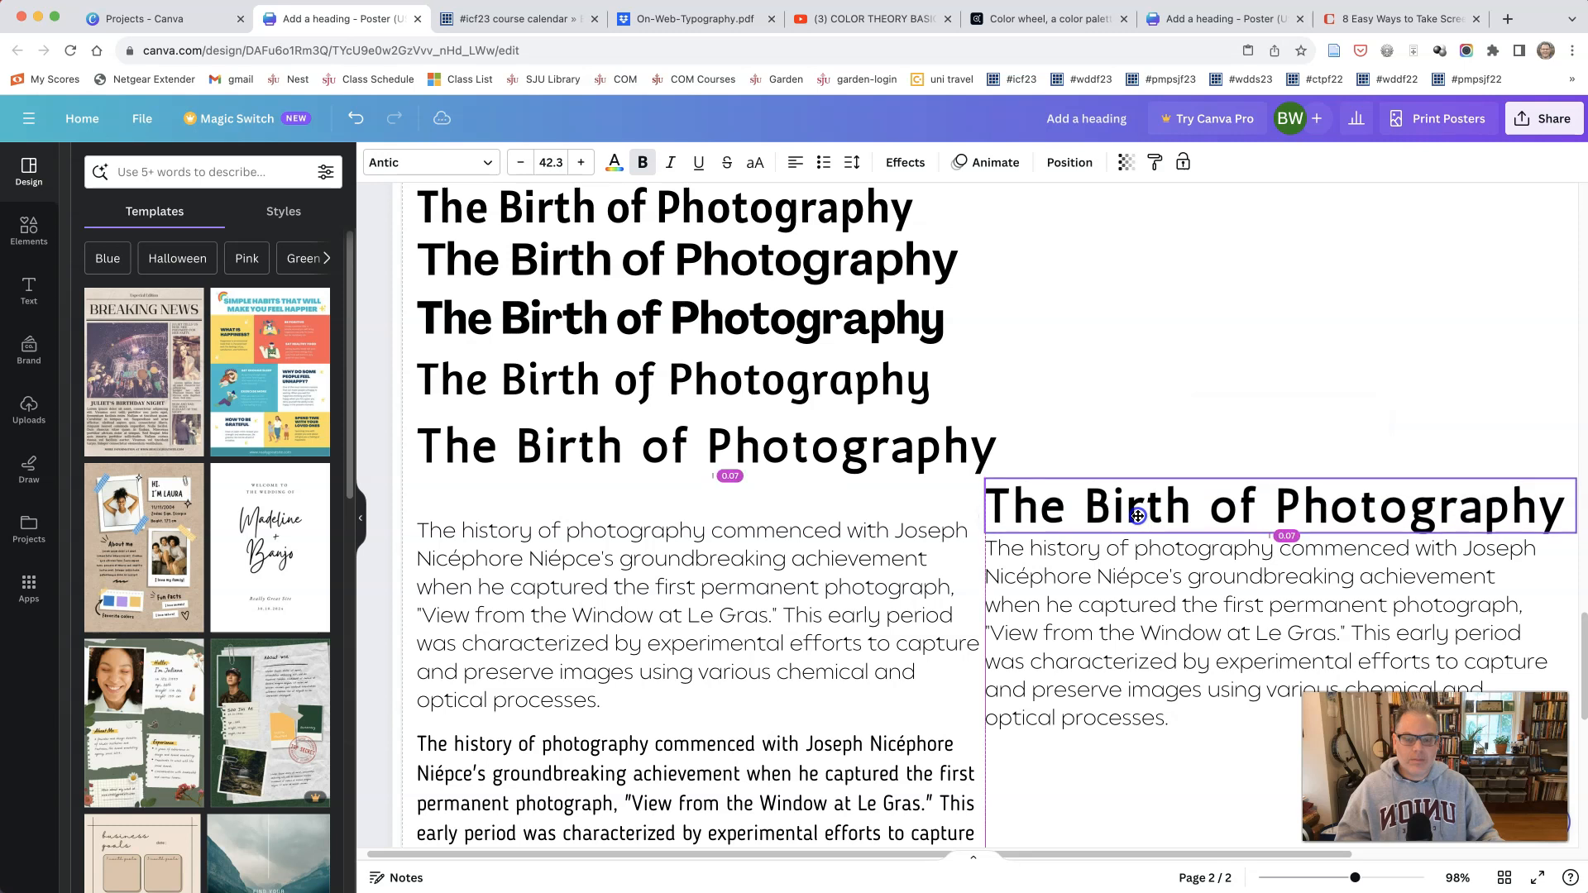
Step: Move the copied Balgin paragraph and its Antic heading further right, clear of the original text column
{"action": "left_click_drag", "start_coordinate": [1056, 854], "coordinate": [1246, 853]}
{"action": "left_click_drag", "start_coordinate": [1355, 879], "coordinate": [1337, 879]}
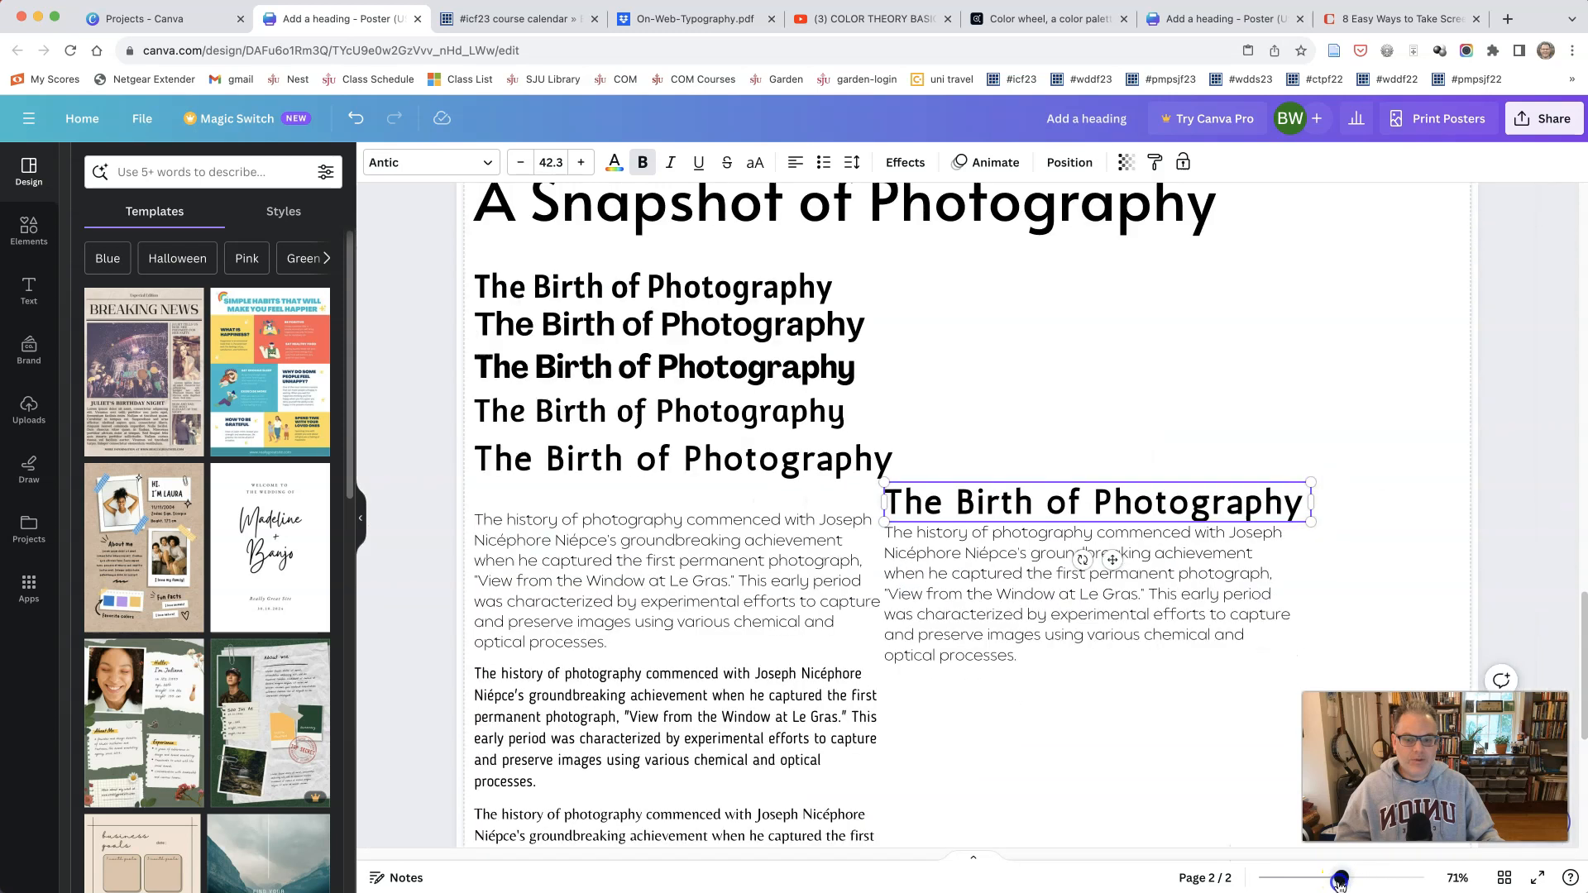
{"action": "left_click", "coordinate": [1056, 593]}
{"action": "left_click_drag", "start_coordinate": [1056, 592], "coordinate": [1152, 597]}
{"action": "left_click_drag", "start_coordinate": [1127, 512], "coordinate": [1215, 513]}
{"action": "left_click", "coordinate": [1156, 720]}
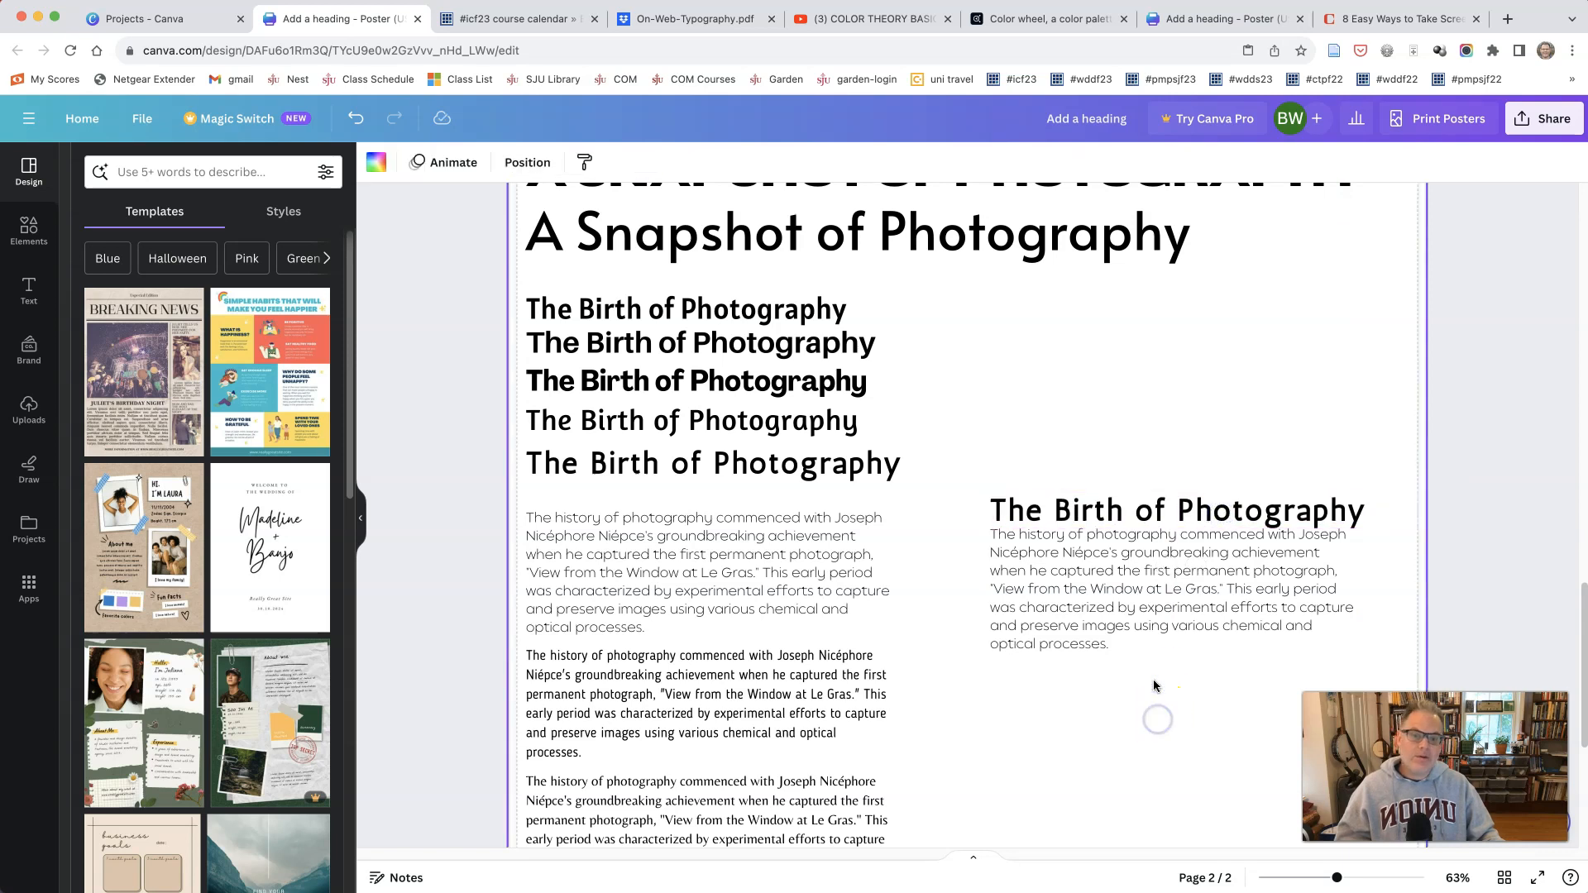
Step: Duplicate the Balgin paragraph of the Antic pairing and place the copy below it
{"action": "right_click", "coordinate": [1127, 629]}
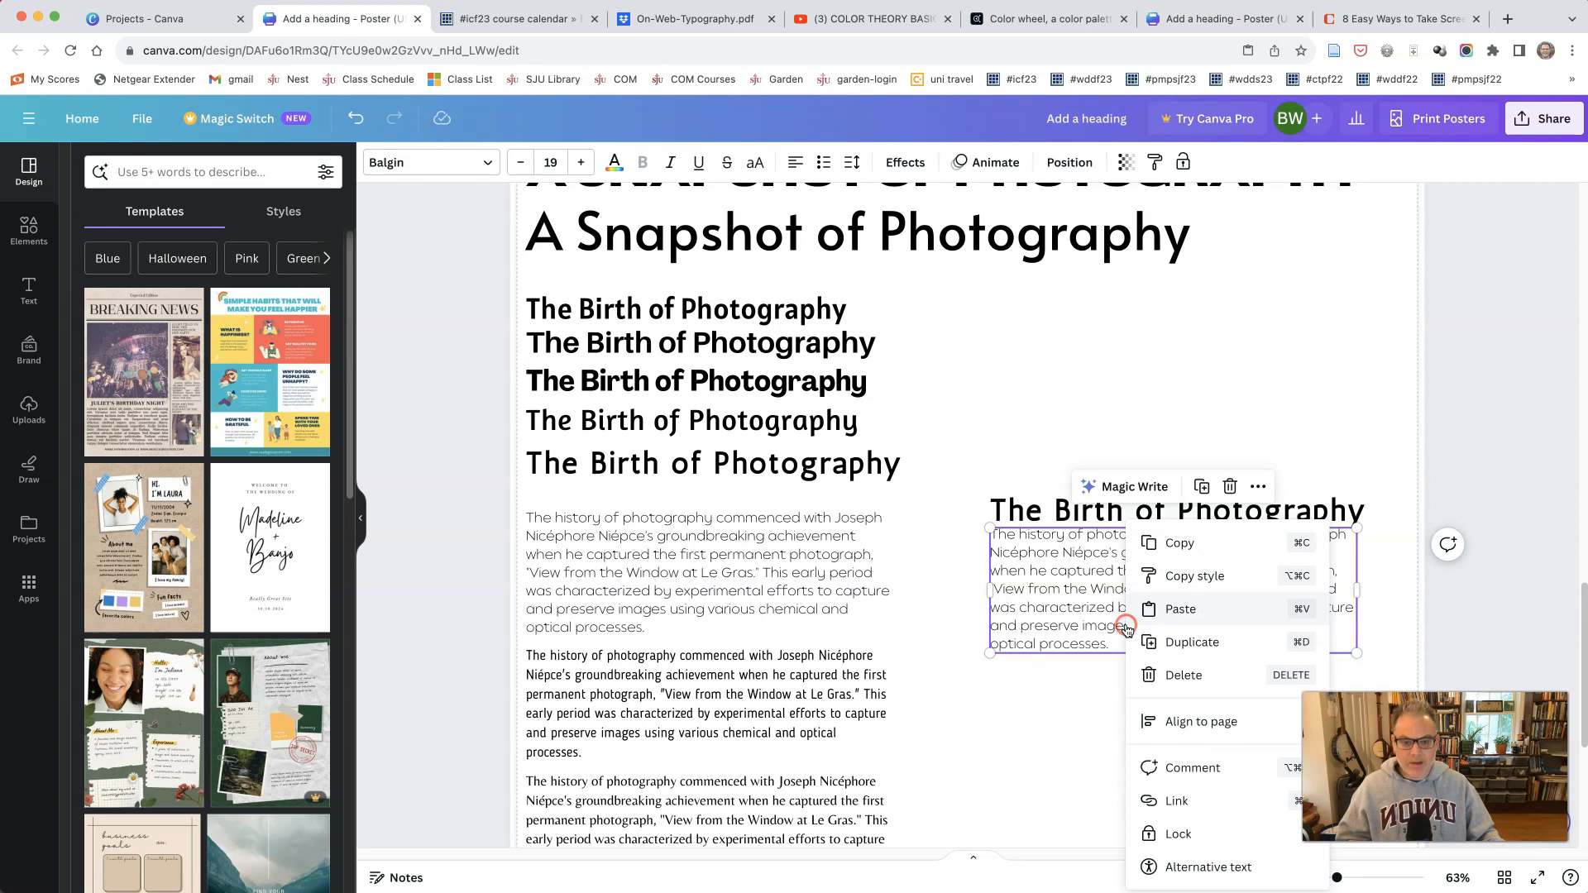
{"action": "left_click", "coordinate": [1126, 622]}
{"action": "left_click_drag", "start_coordinate": [1122, 636], "coordinate": [1115, 784]}
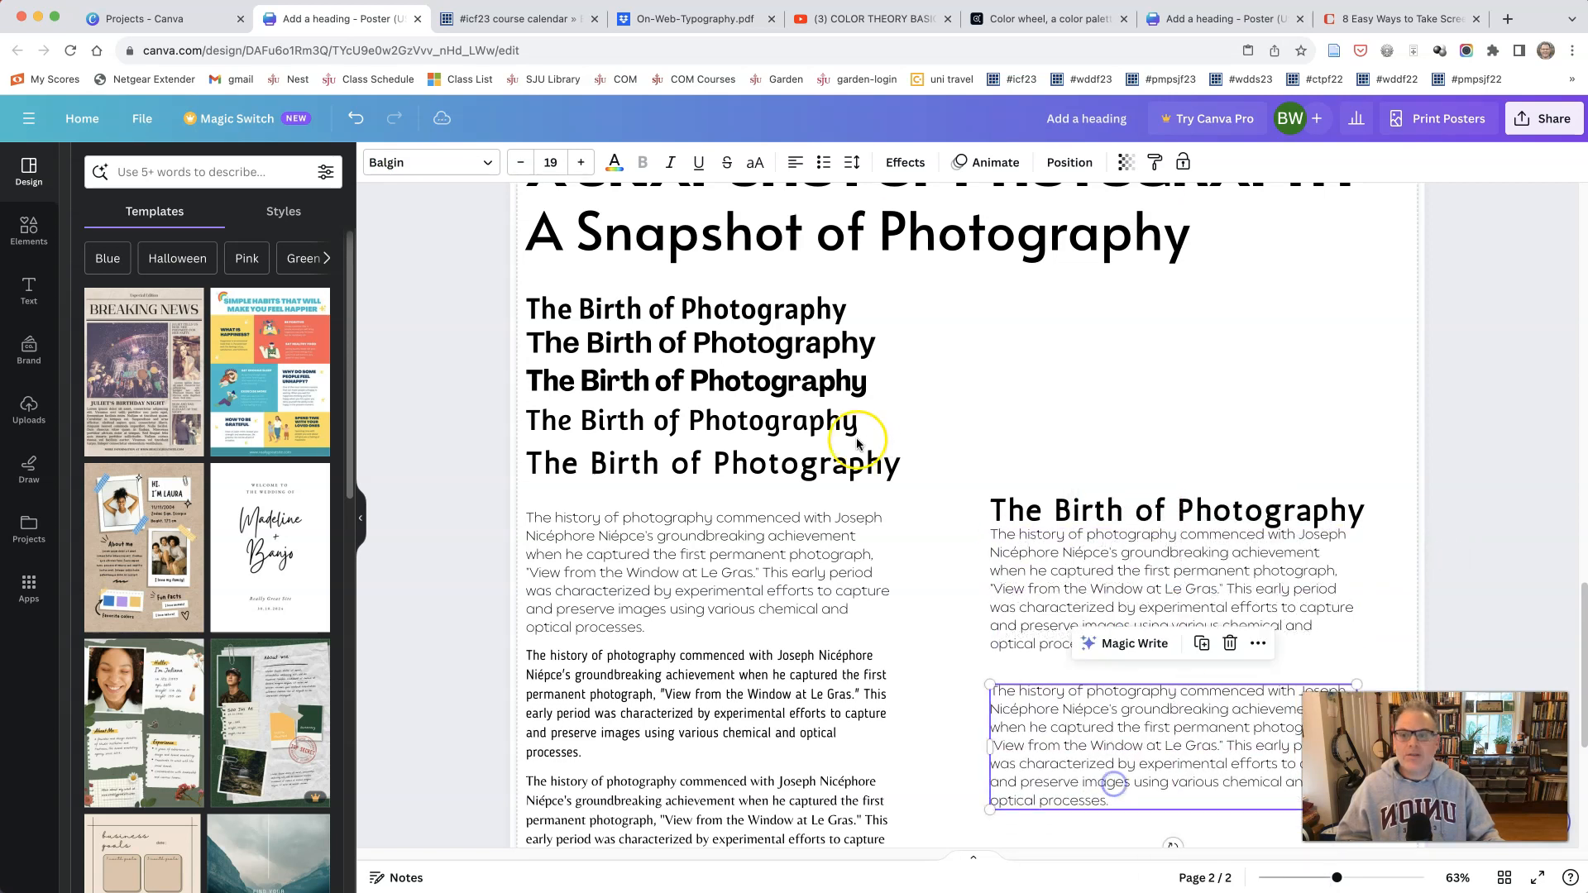
Step: Duplicate the Agrandir Narrow section heading, place the copy above the lower Balgin paragraph, and shift that paragraph down slightly to fit
{"action": "left_click", "coordinate": [739, 382]}
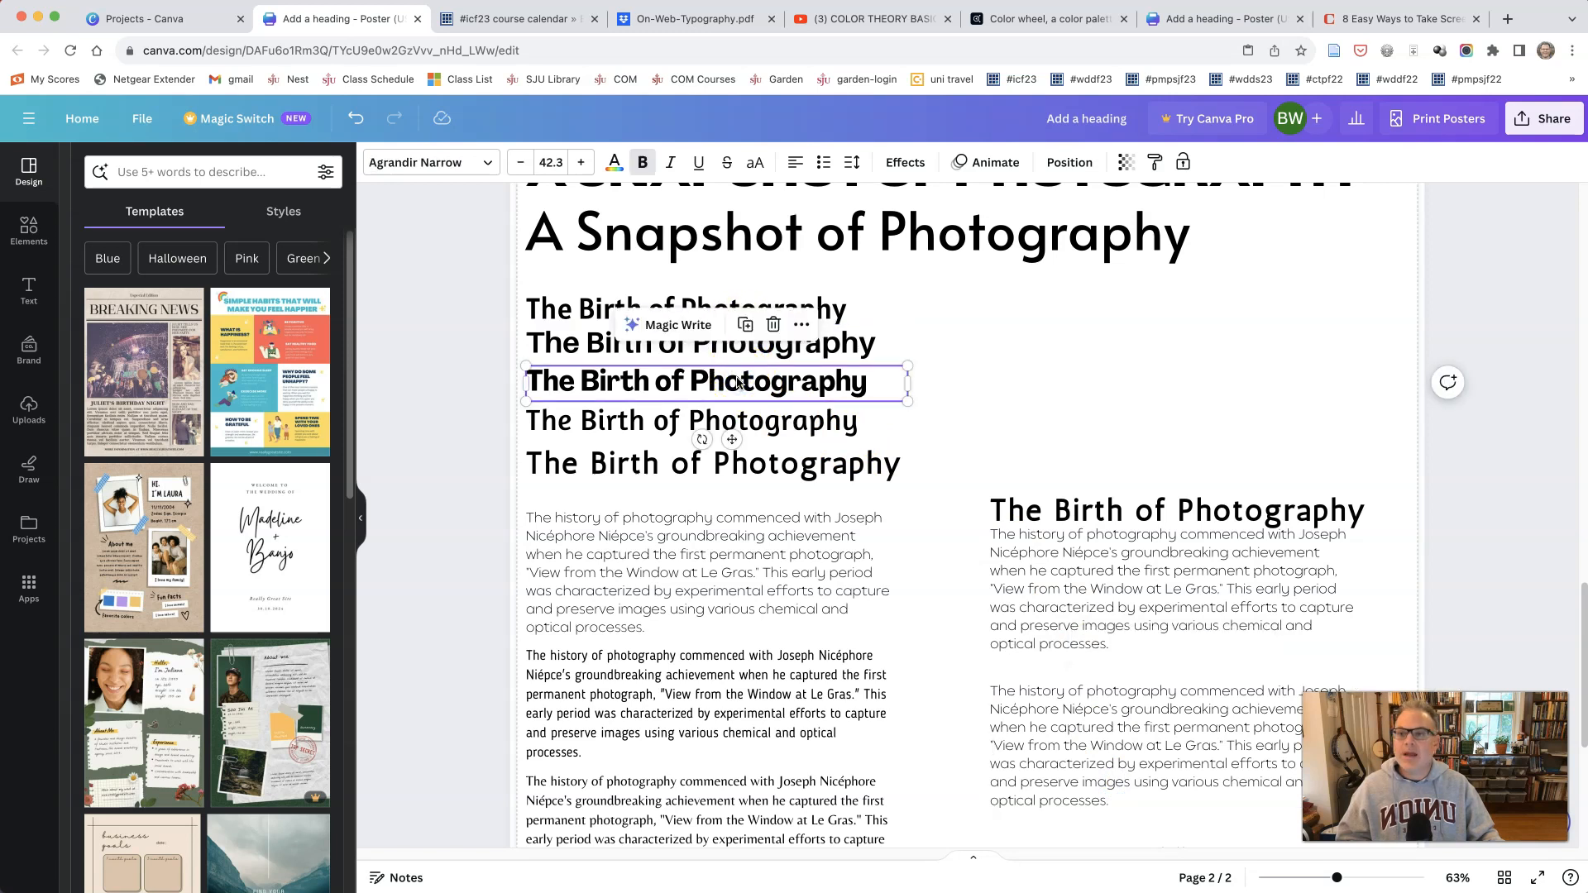
{"action": "right_click", "coordinate": [739, 382]}
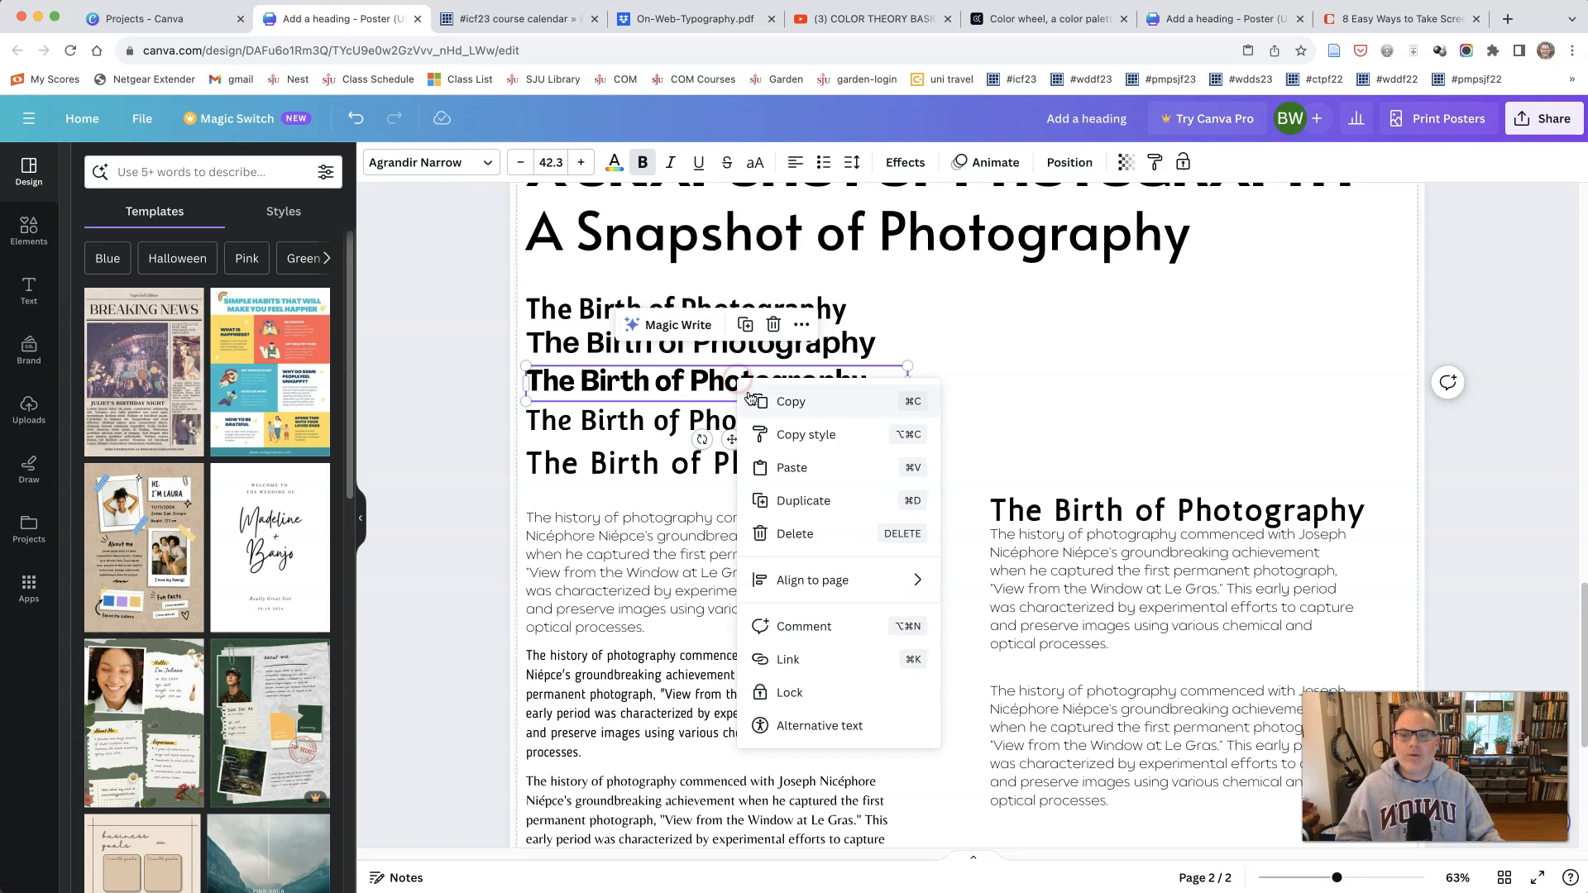
{"action": "left_click", "coordinate": [774, 500]}
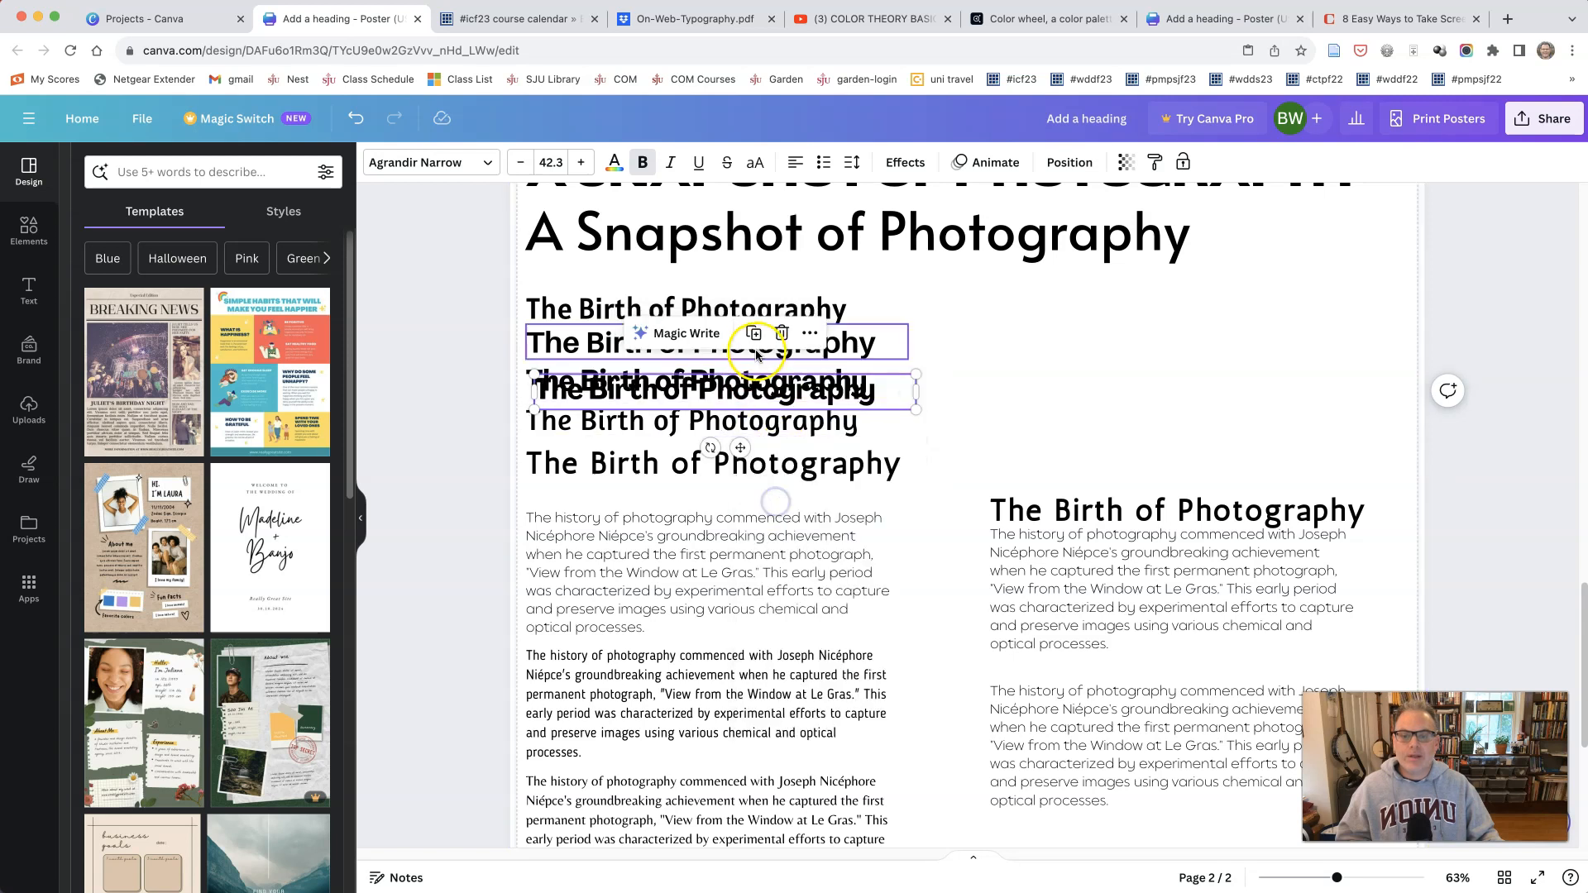
{"action": "left_click_drag", "start_coordinate": [757, 382], "coordinate": [1220, 683]}
{"action": "left_click", "coordinate": [1206, 748]}
{"action": "left_click_drag", "start_coordinate": [1206, 748], "coordinate": [1206, 756]}
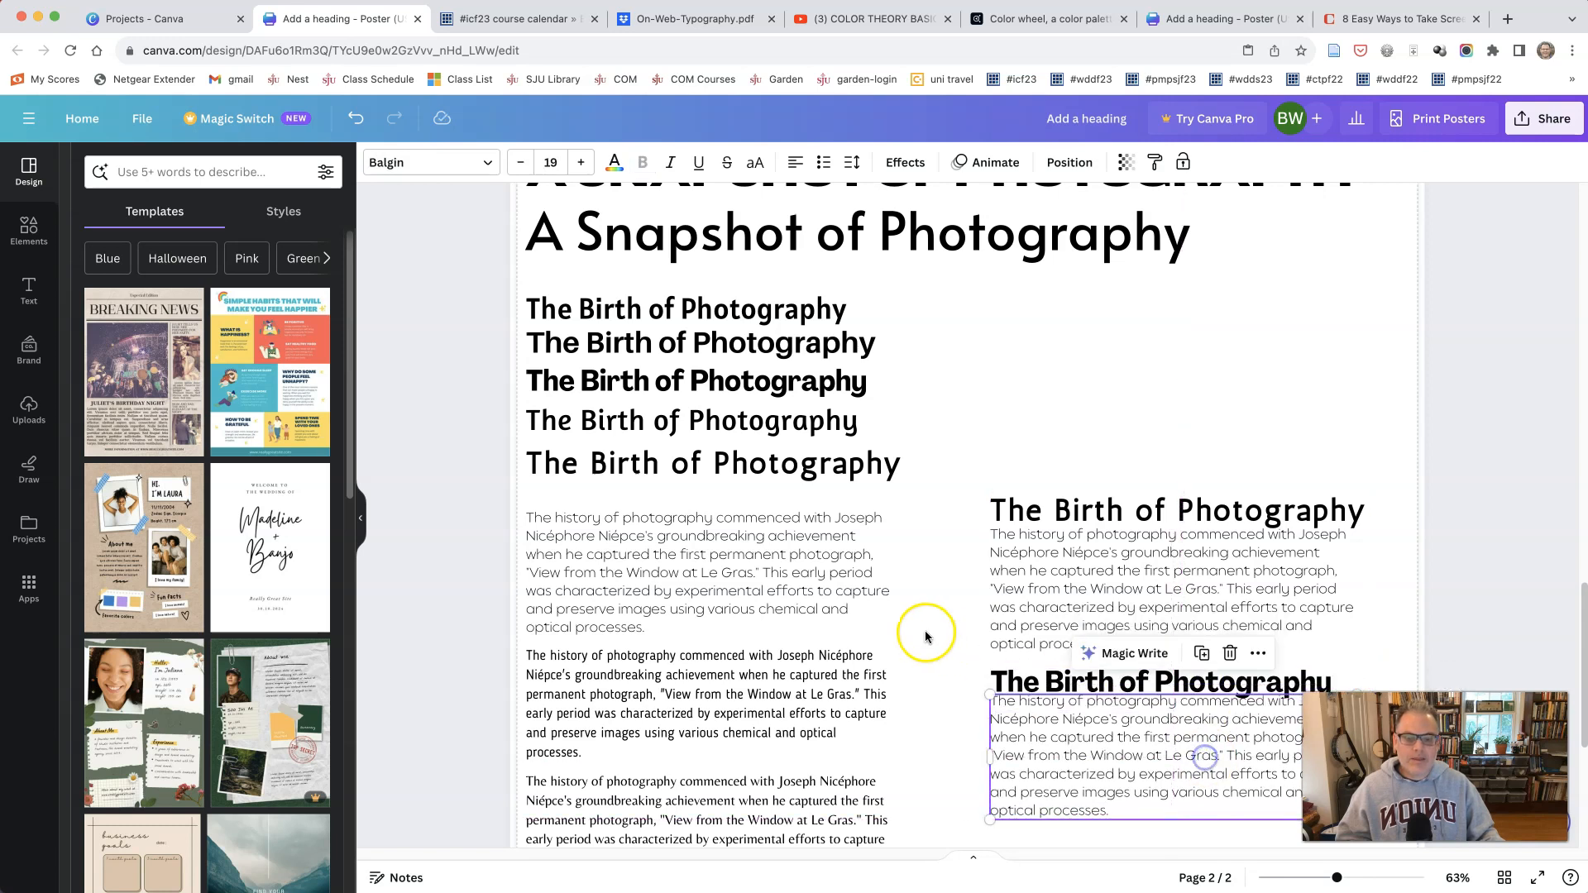
{"action": "left_click", "coordinate": [905, 612]}
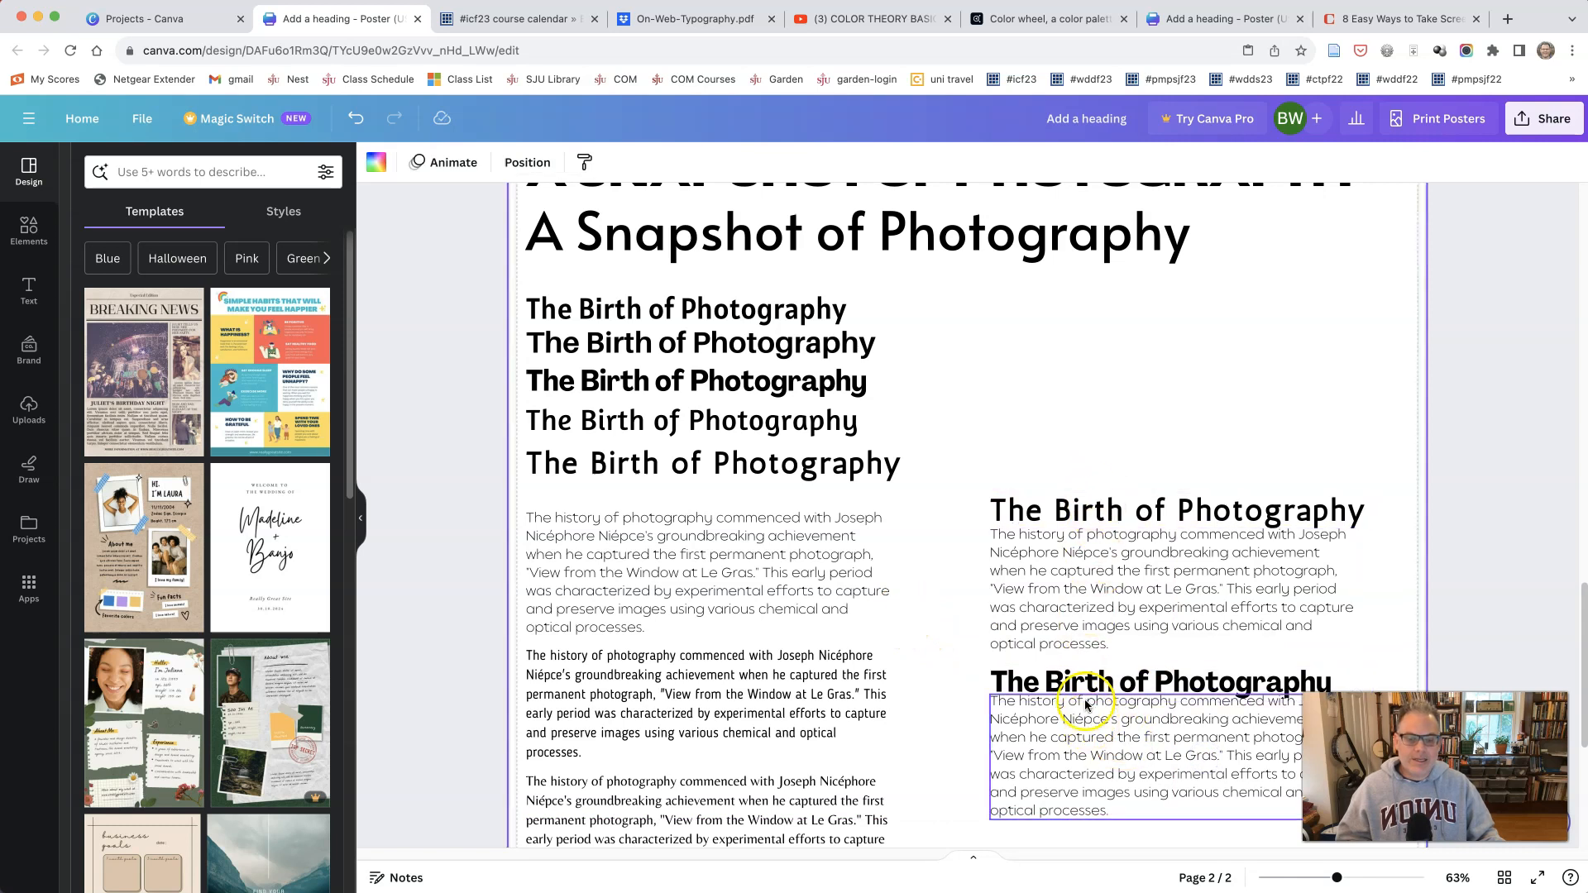
Step: Nudge the copied Agrandir Narrow heading up slightly, and raise the Antic heading and its paragraph level with the original Balgin paragraph
{"action": "left_click_drag", "start_coordinate": [1078, 679], "coordinate": [1065, 665]}
{"action": "left_click", "coordinate": [1087, 590]}
{"action": "left_click_drag", "start_coordinate": [1098, 507], "coordinate": [1102, 489]}
{"action": "left_click_drag", "start_coordinate": [1101, 570], "coordinate": [1103, 556]}
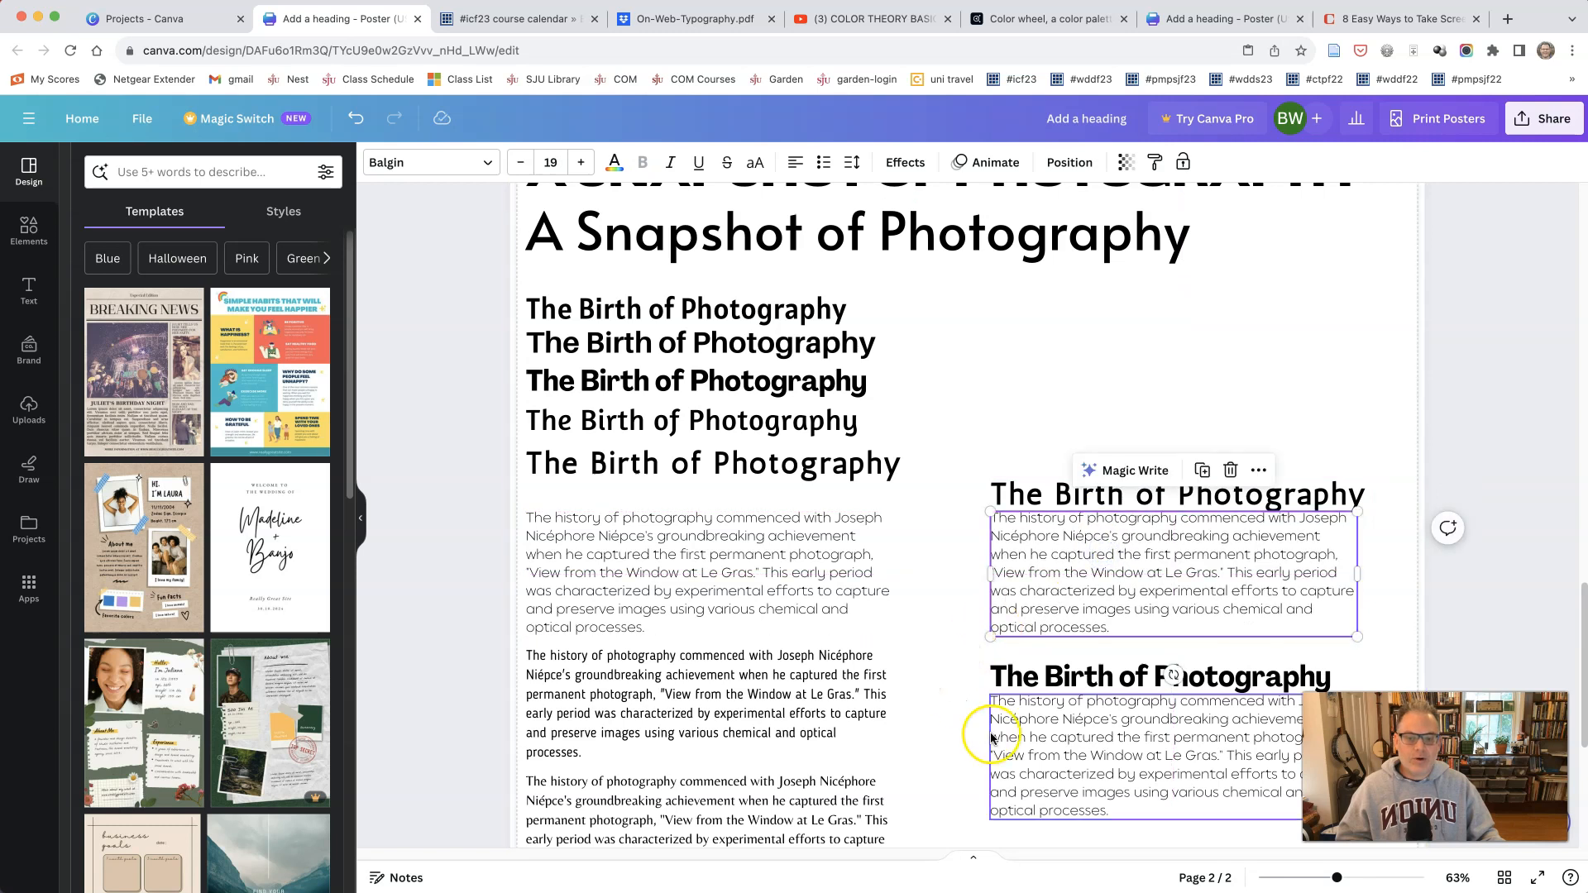
Step: Duplicate the Agrandir Narrow heading in the right column and place the copy beneath the second Balgin paragraph
{"action": "scroll", "coordinate": [969, 496], "scroll_direction": "up", "scroll_amount": 5}
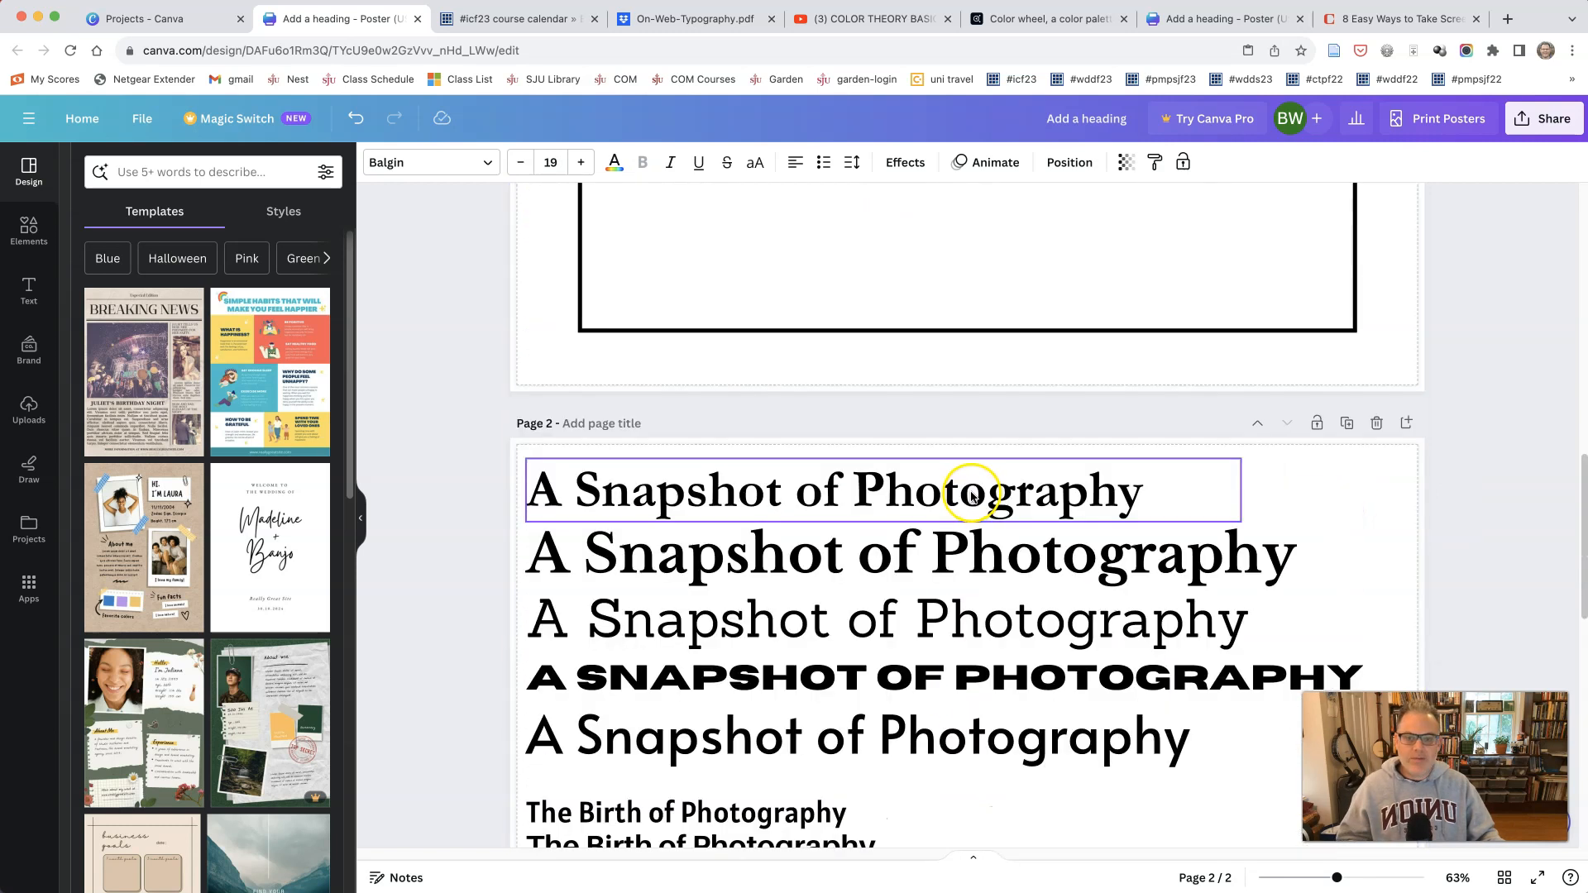
{"action": "scroll", "coordinate": [972, 500], "scroll_direction": "down", "scroll_amount": 6}
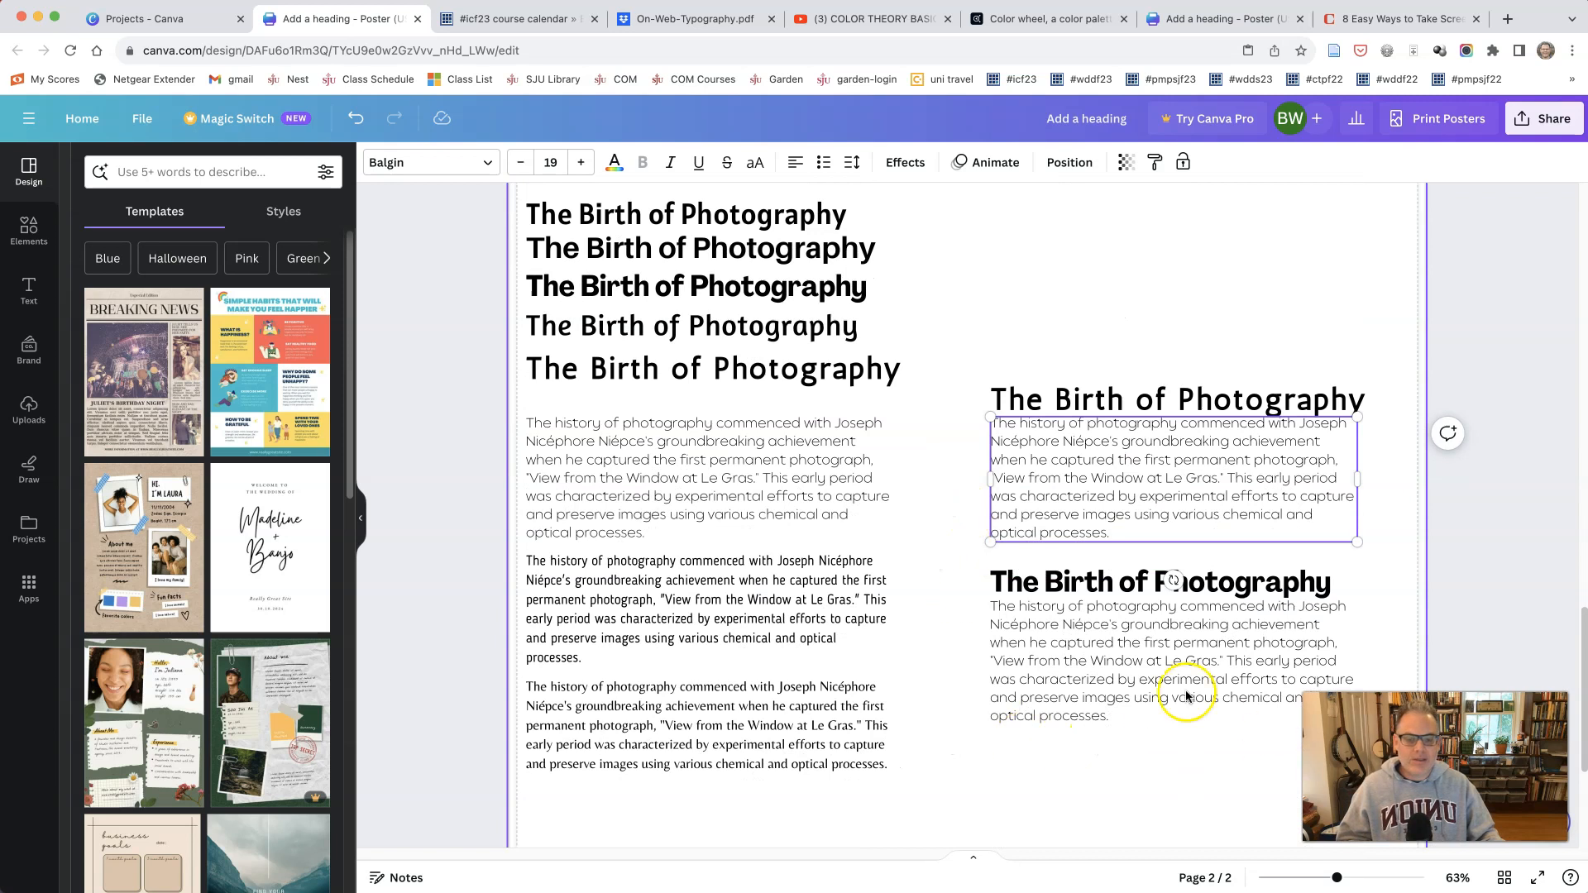
{"action": "left_click_drag", "start_coordinate": [1337, 878], "coordinate": [1351, 877]}
{"action": "left_click_drag", "start_coordinate": [1185, 857], "coordinate": [1278, 852]}
{"action": "scroll", "coordinate": [1113, 698], "scroll_direction": "down", "scroll_amount": 2}
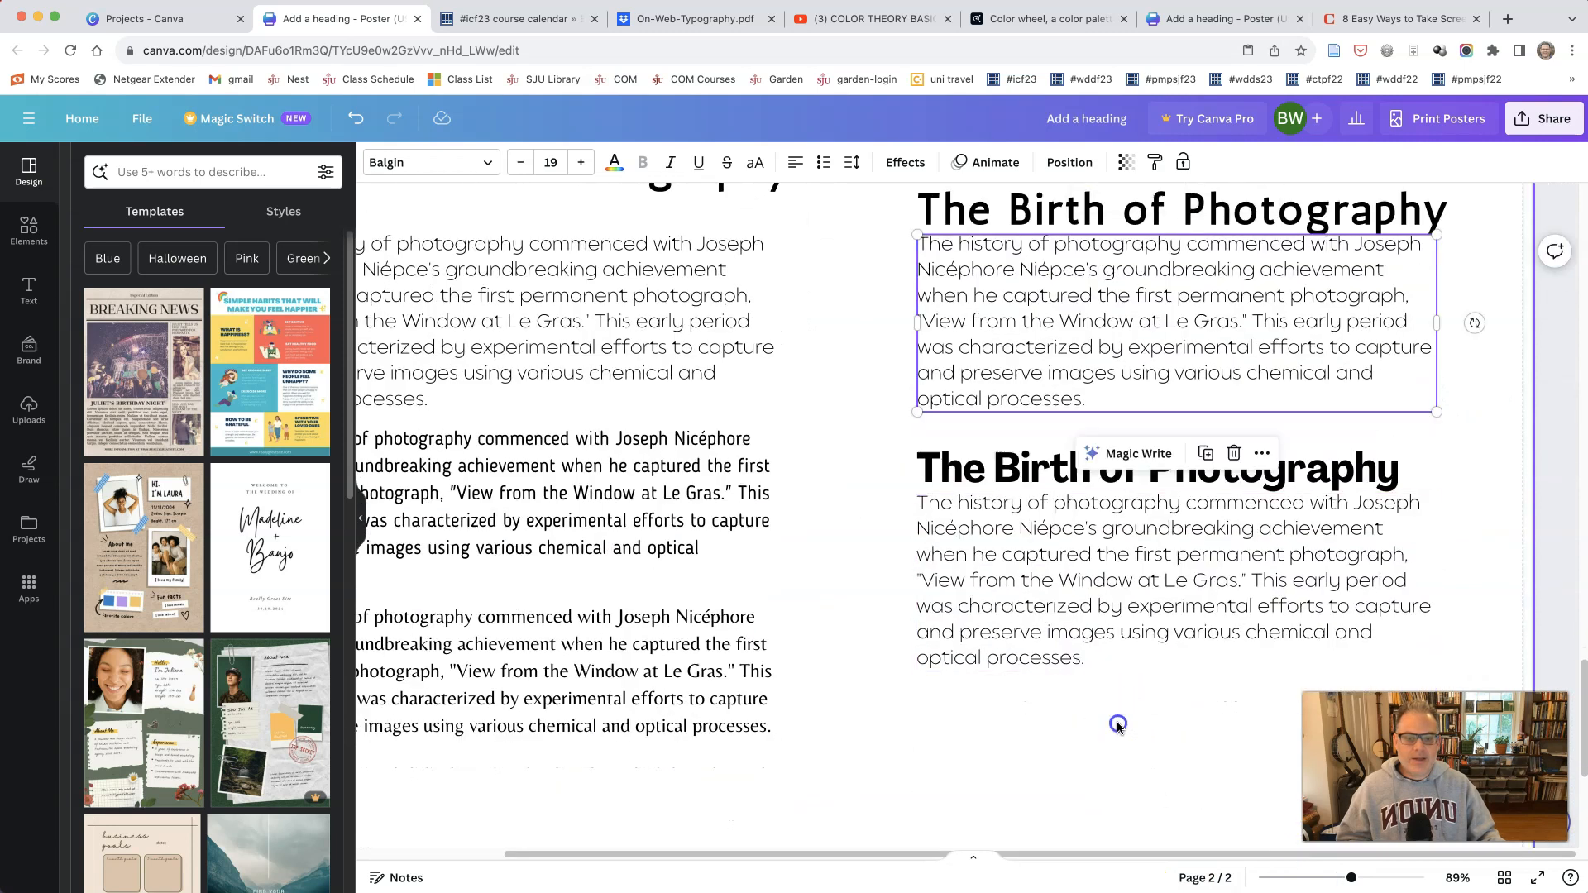
{"action": "left_click", "coordinate": [1114, 727]}
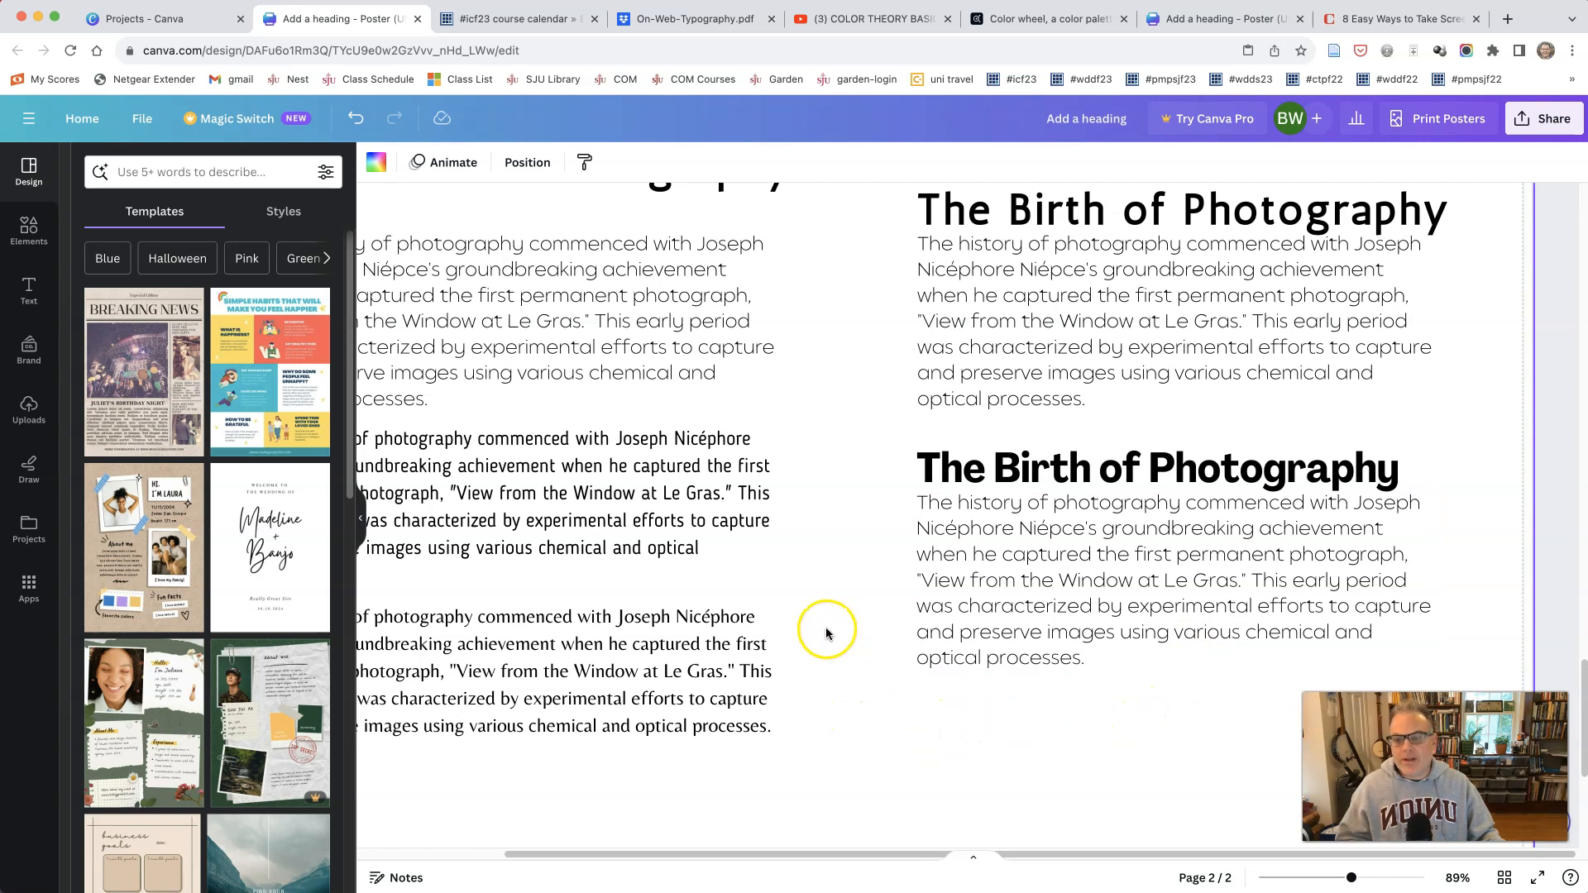
{"action": "right_click", "coordinate": [1120, 468]}
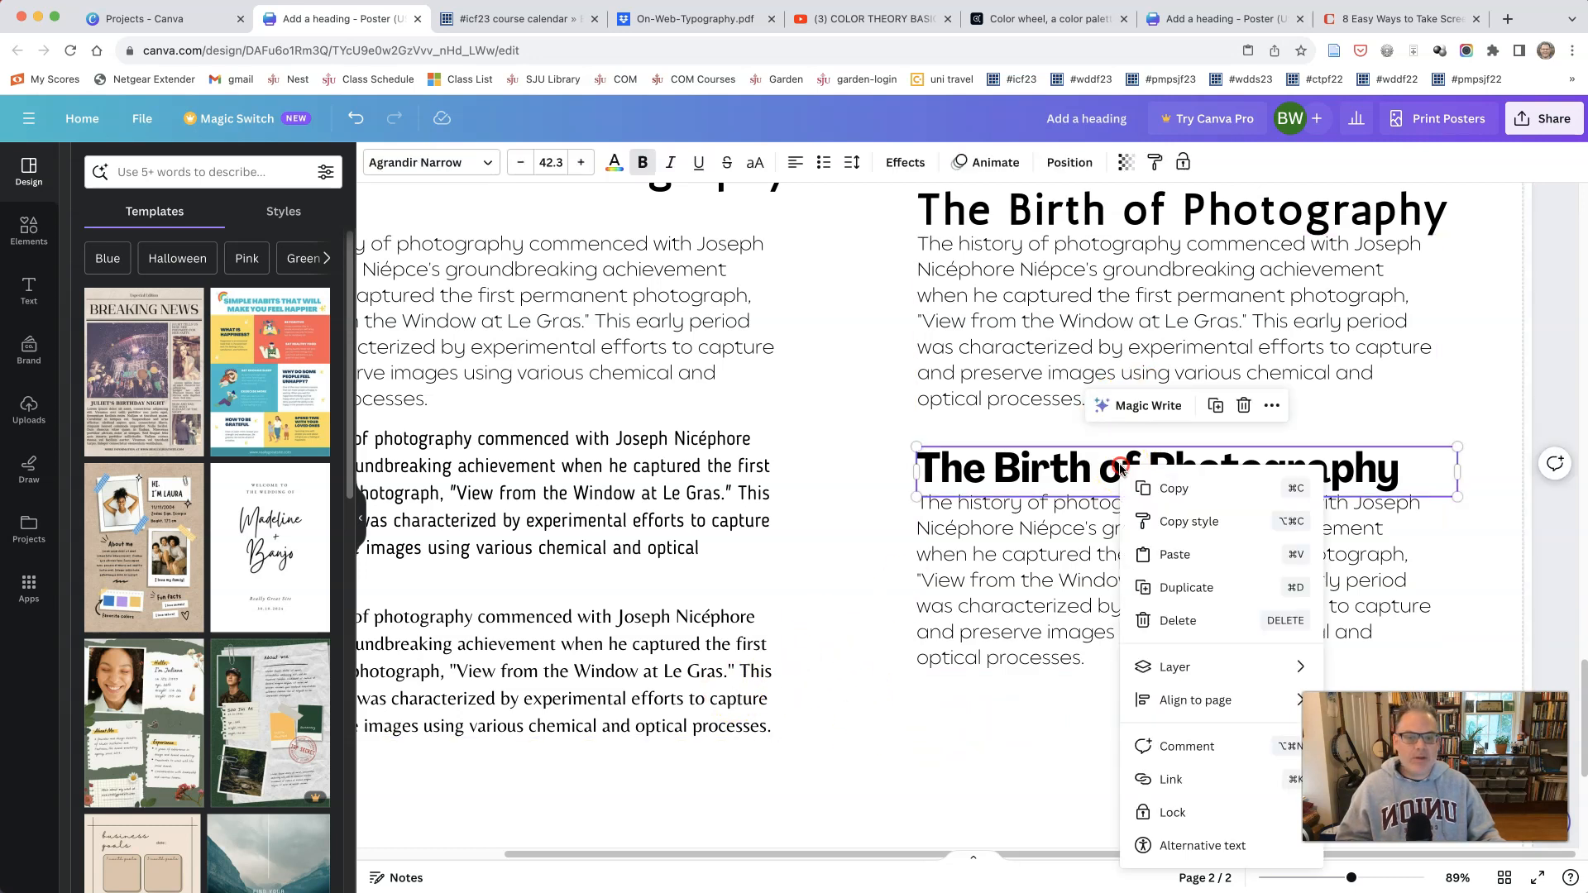
{"action": "left_click", "coordinate": [1184, 588]}
{"action": "left_click_drag", "start_coordinate": [1121, 479], "coordinate": [1110, 716]}
Step: Duplicate the Belleza body paragraph and place the copy directly beneath the lowest Agrandir Narrow heading
{"action": "left_click", "coordinate": [581, 670]}
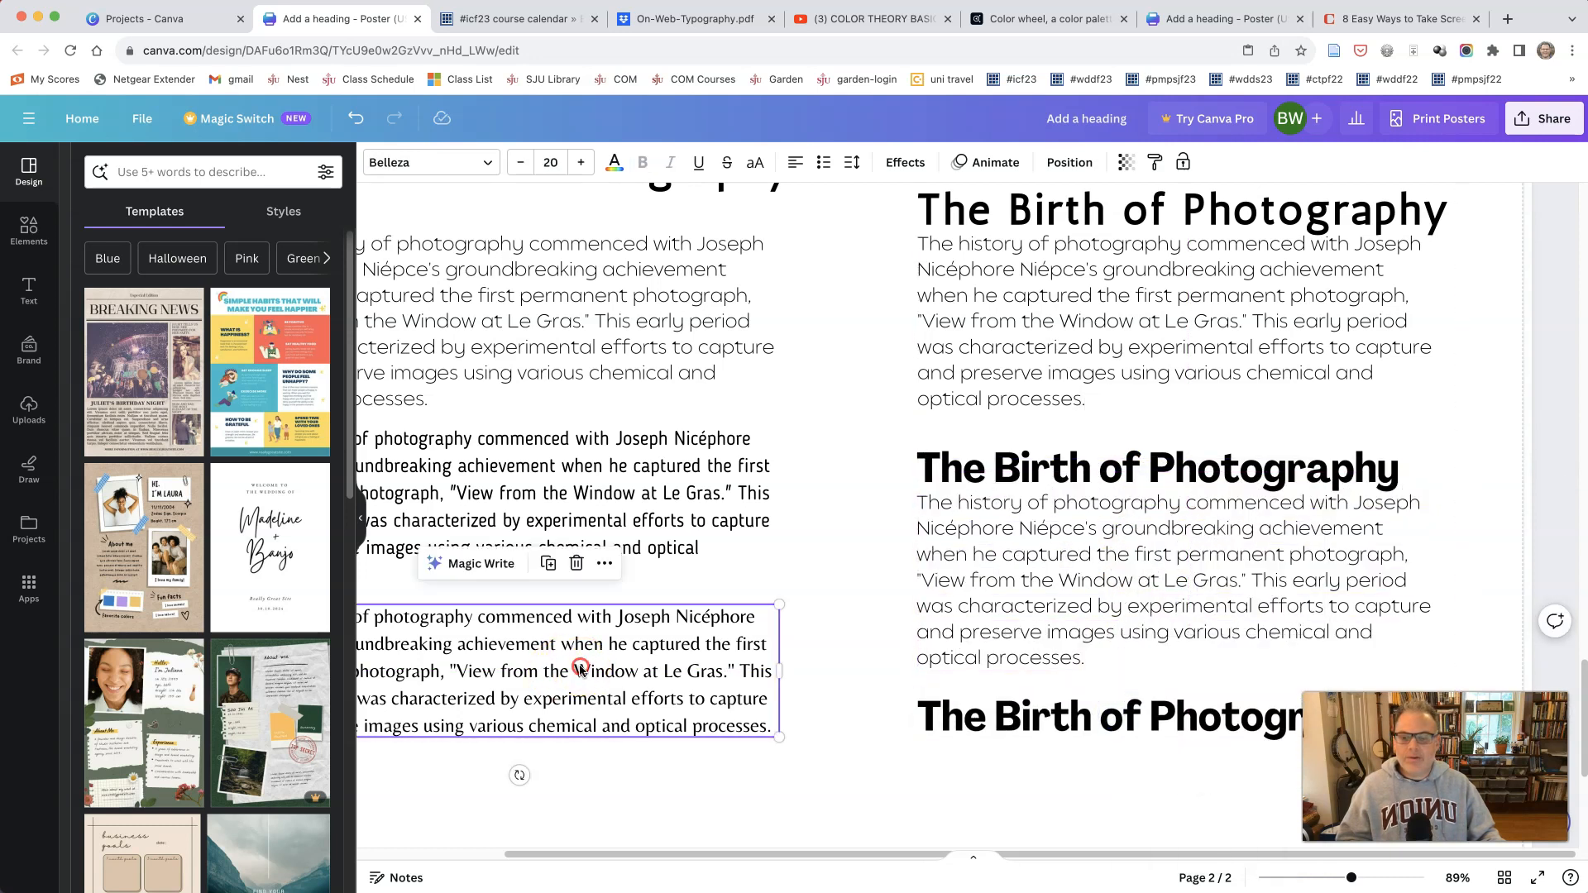
{"action": "right_click", "coordinate": [581, 670]}
{"action": "left_click", "coordinate": [632, 643]}
{"action": "left_click_drag", "start_coordinate": [632, 642], "coordinate": [1228, 788]}
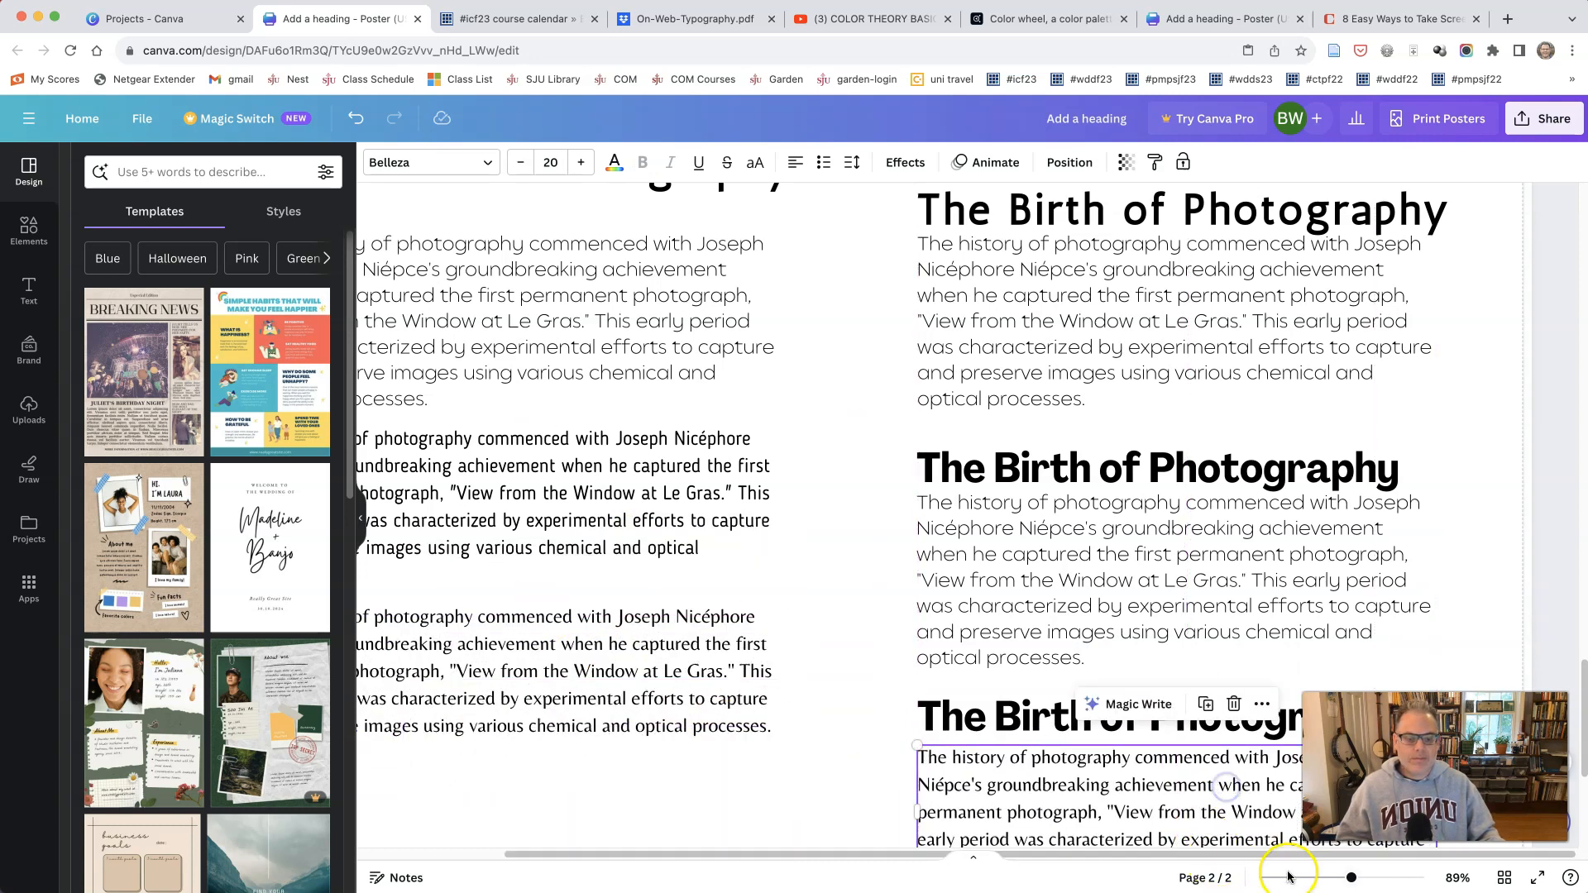
Step: Nudge the copied Belleza paragraph slightly closer to the Agrandir Narrow heading above it
{"action": "left_click_drag", "start_coordinate": [1351, 877], "coordinate": [1344, 879]}
{"action": "scroll", "coordinate": [1198, 787], "scroll_direction": "down", "scroll_amount": 5}
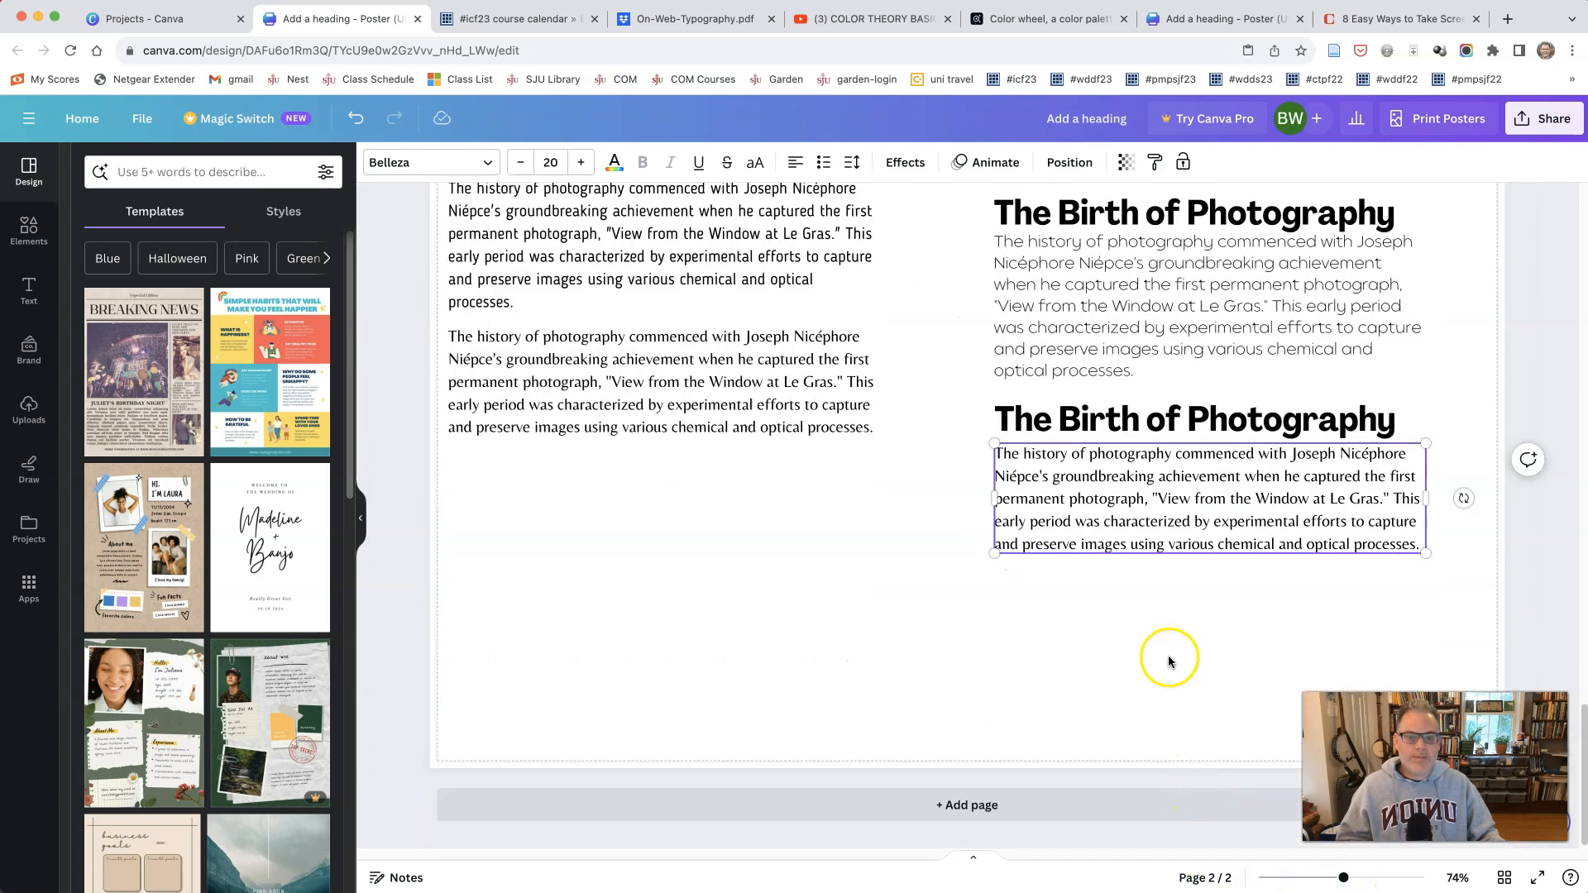
{"action": "left_click", "coordinate": [1046, 613]}
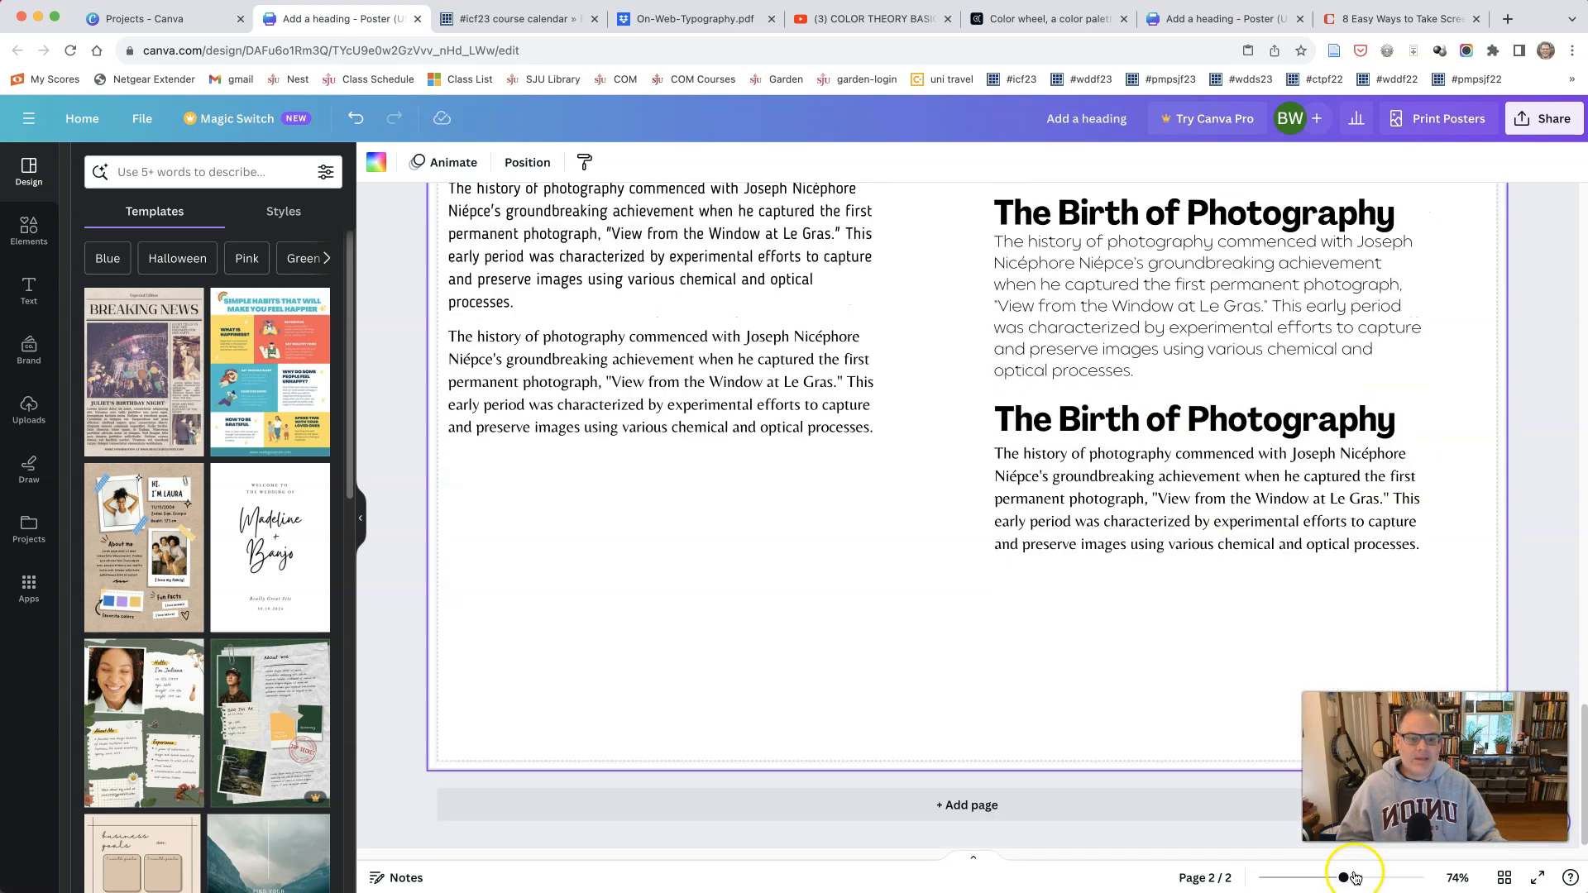
{"action": "left_click_drag", "start_coordinate": [1354, 877], "coordinate": [1375, 877]}
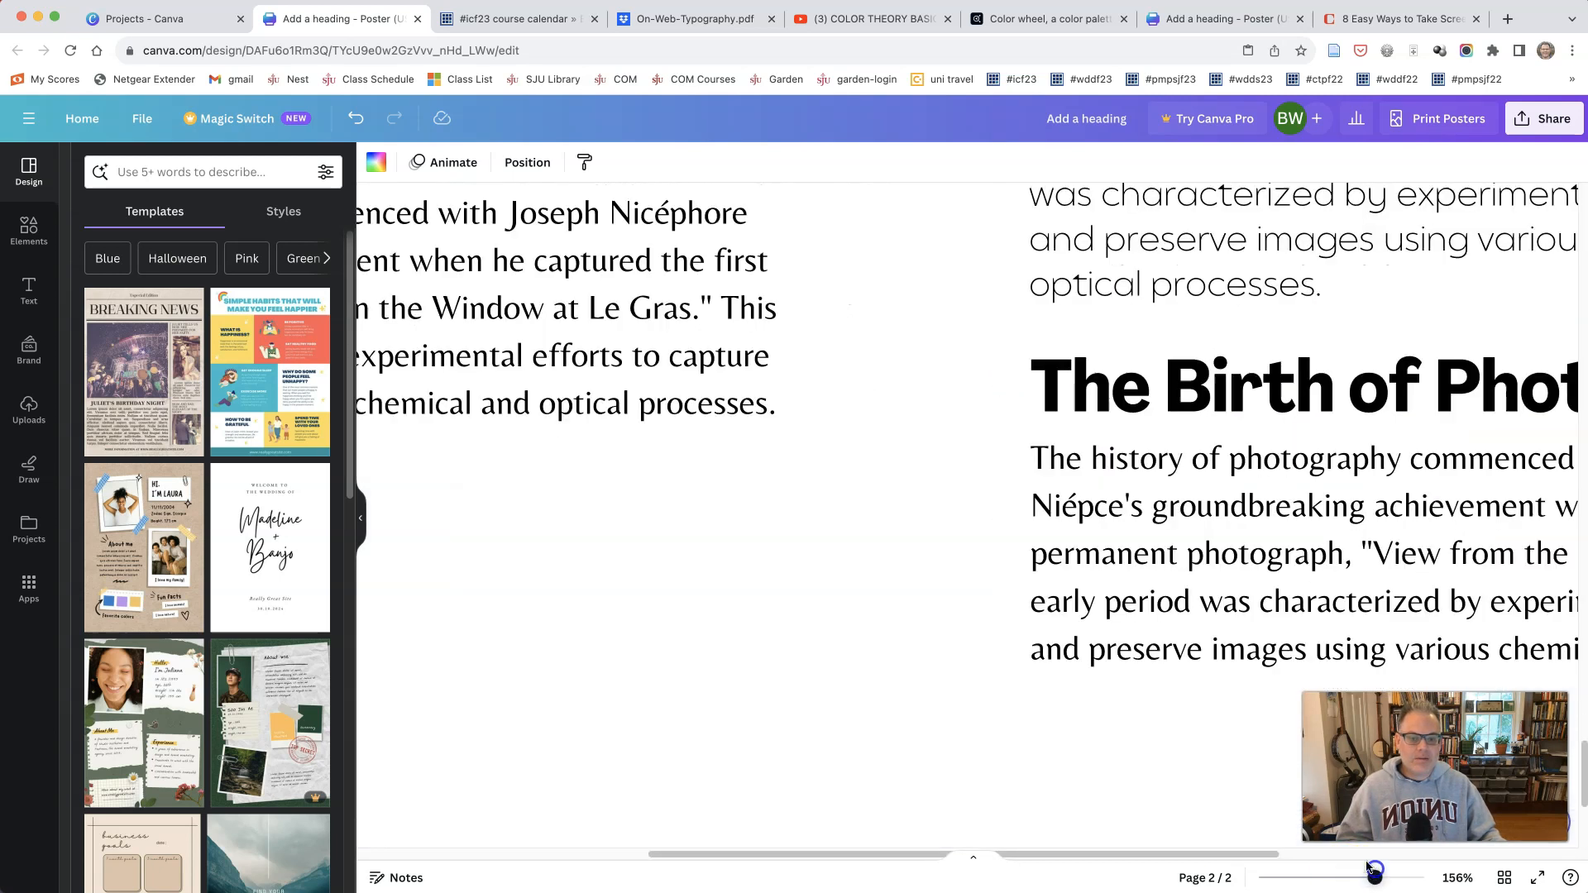
{"action": "left_click_drag", "start_coordinate": [1156, 854], "coordinate": [1402, 856]}
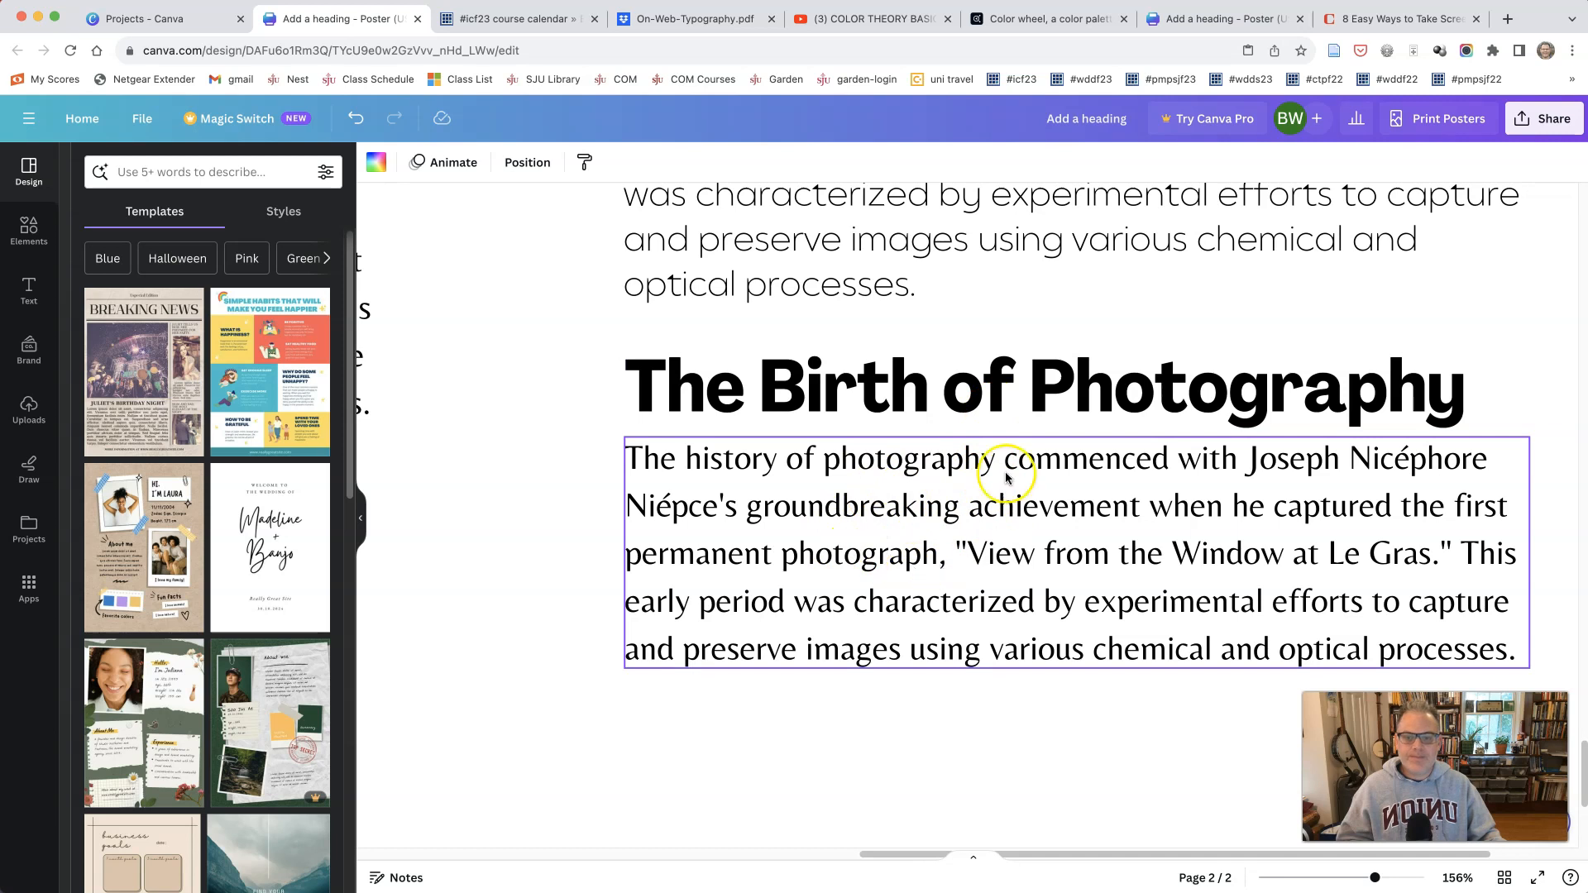
{"action": "scroll", "coordinate": [960, 515], "scroll_direction": "up", "scroll_amount": 1}
{"action": "left_click_drag", "start_coordinate": [890, 484], "coordinate": [892, 475]}
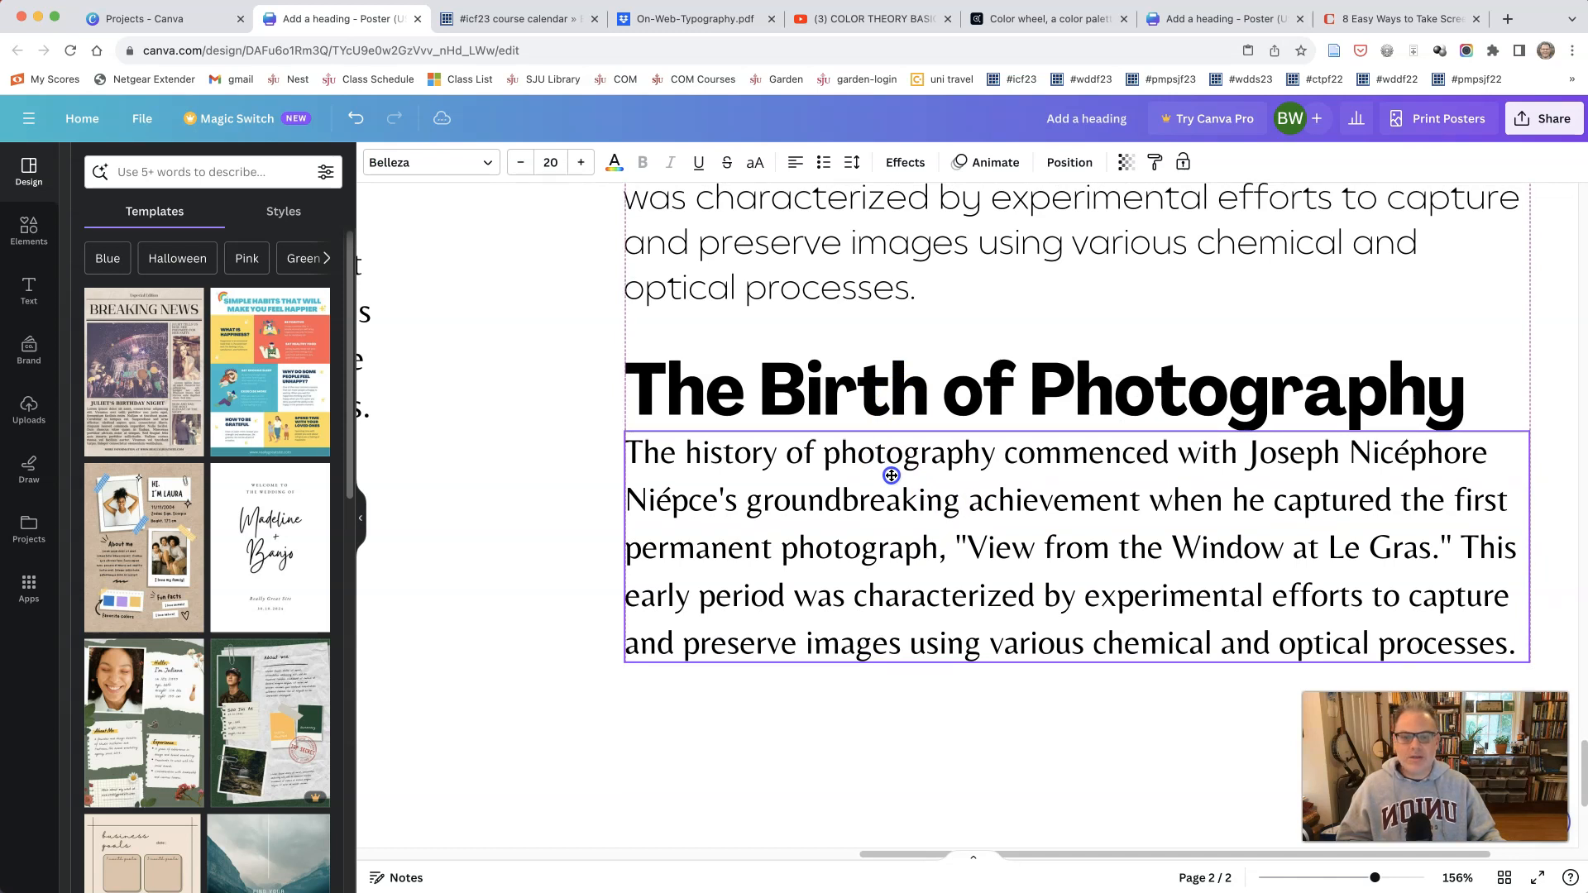
{"action": "left_click_drag", "start_coordinate": [891, 476], "coordinate": [891, 478]}
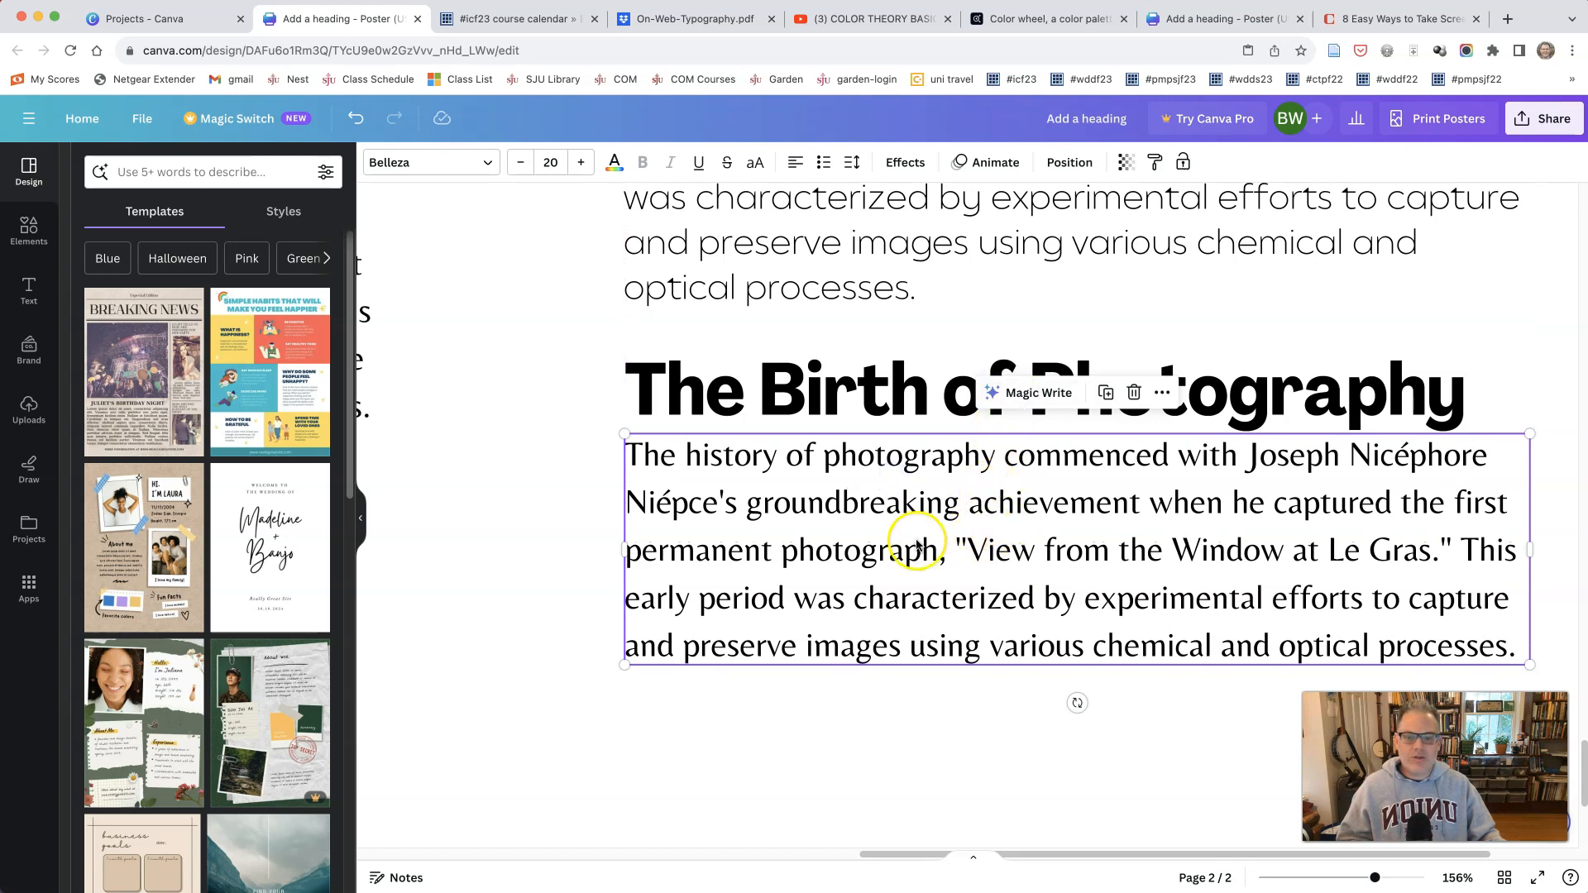
Step: Compare the lowest body paragraph in the right column with the Balgin paragraph above it, and try it in Alegreya
{"action": "scroll", "coordinate": [957, 515], "scroll_direction": "up", "scroll_amount": 1}
{"action": "scroll", "coordinate": [957, 515], "scroll_direction": "up", "scroll_amount": 5}
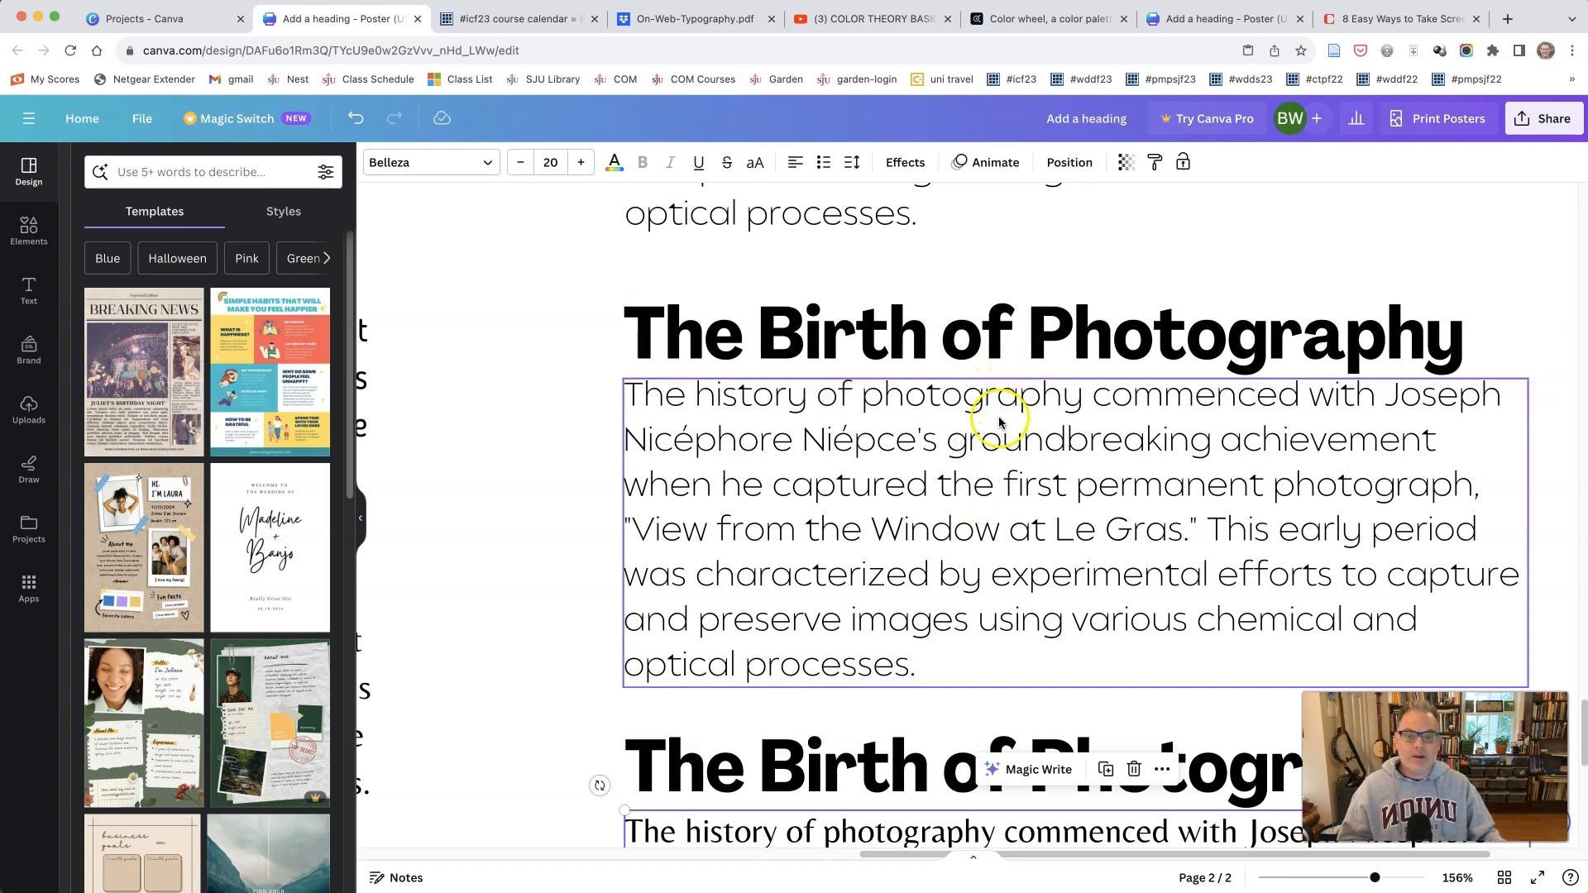
{"action": "left_click", "coordinate": [977, 490]}
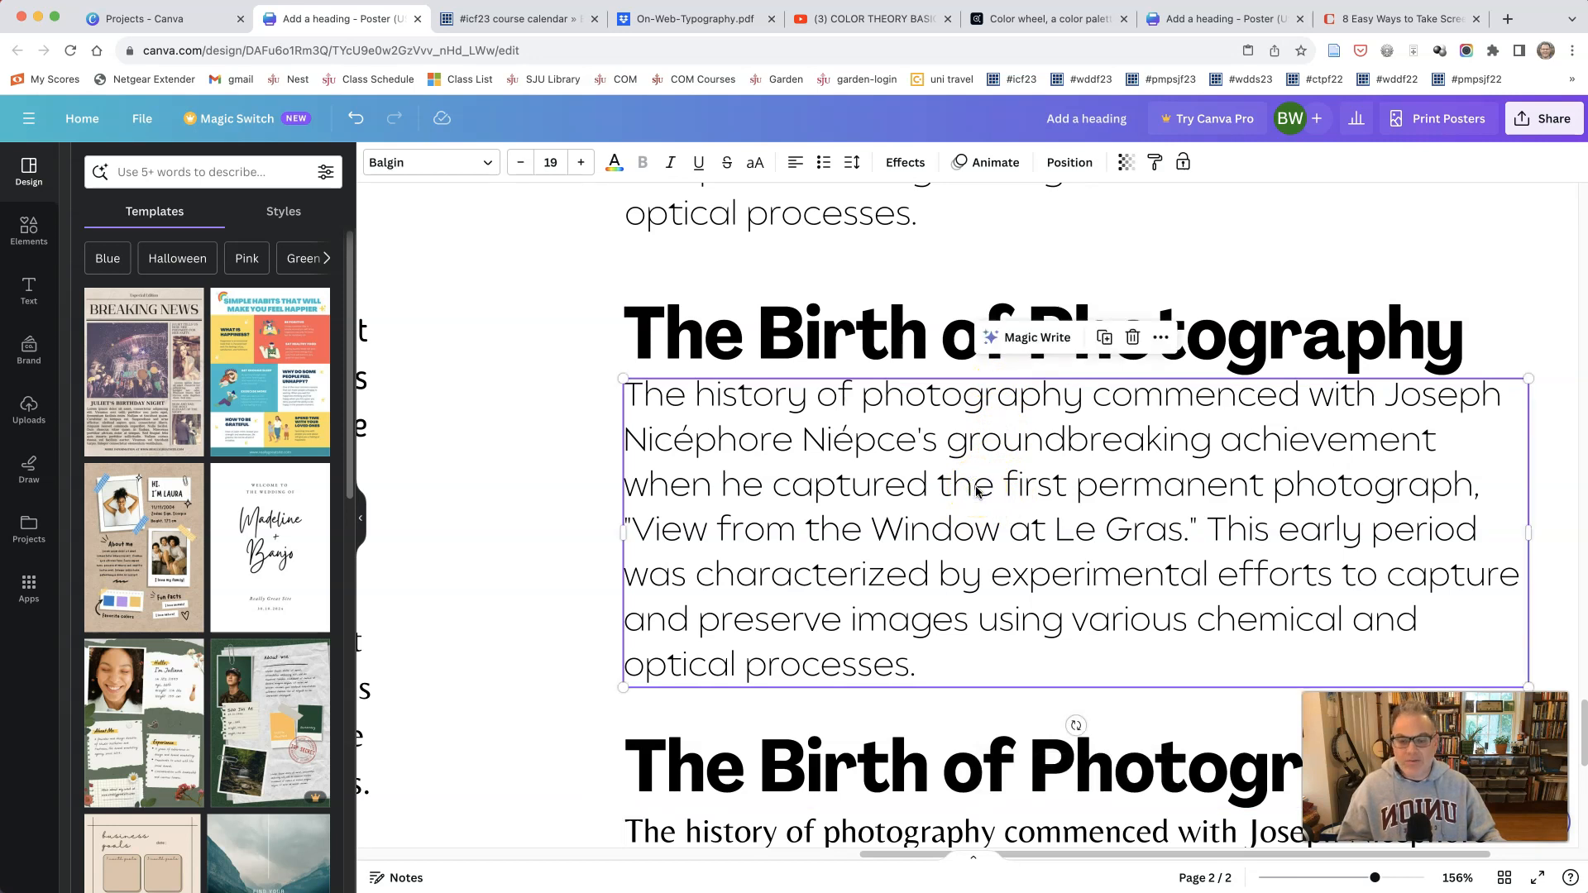
{"action": "scroll", "coordinate": [974, 492], "scroll_direction": "down", "scroll_amount": 4}
{"action": "left_click", "coordinate": [970, 508]}
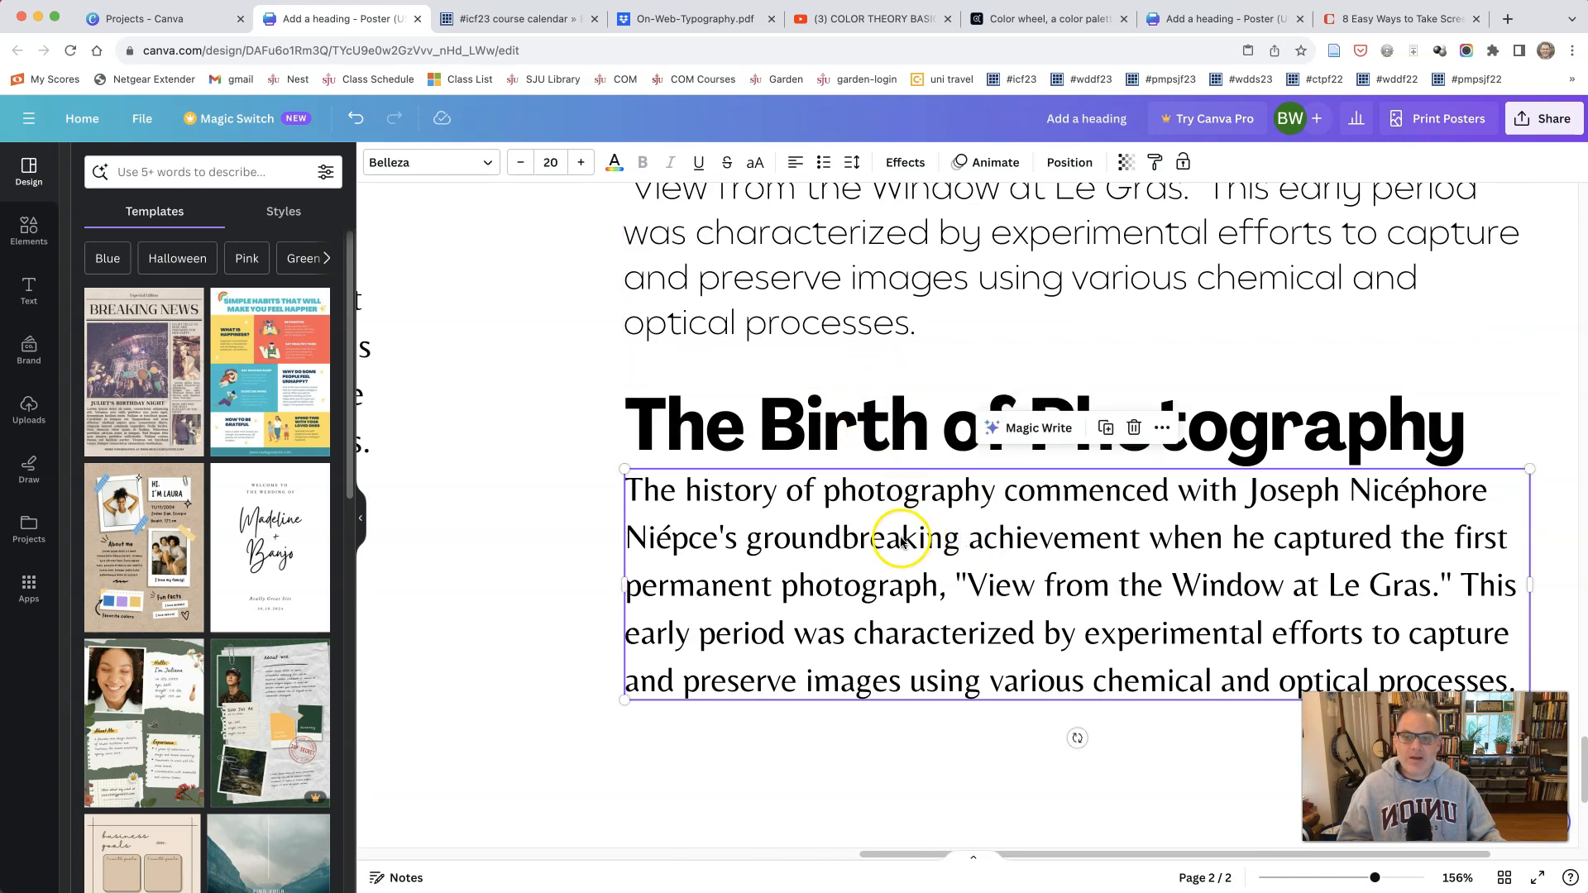
{"action": "left_click", "coordinate": [428, 164]}
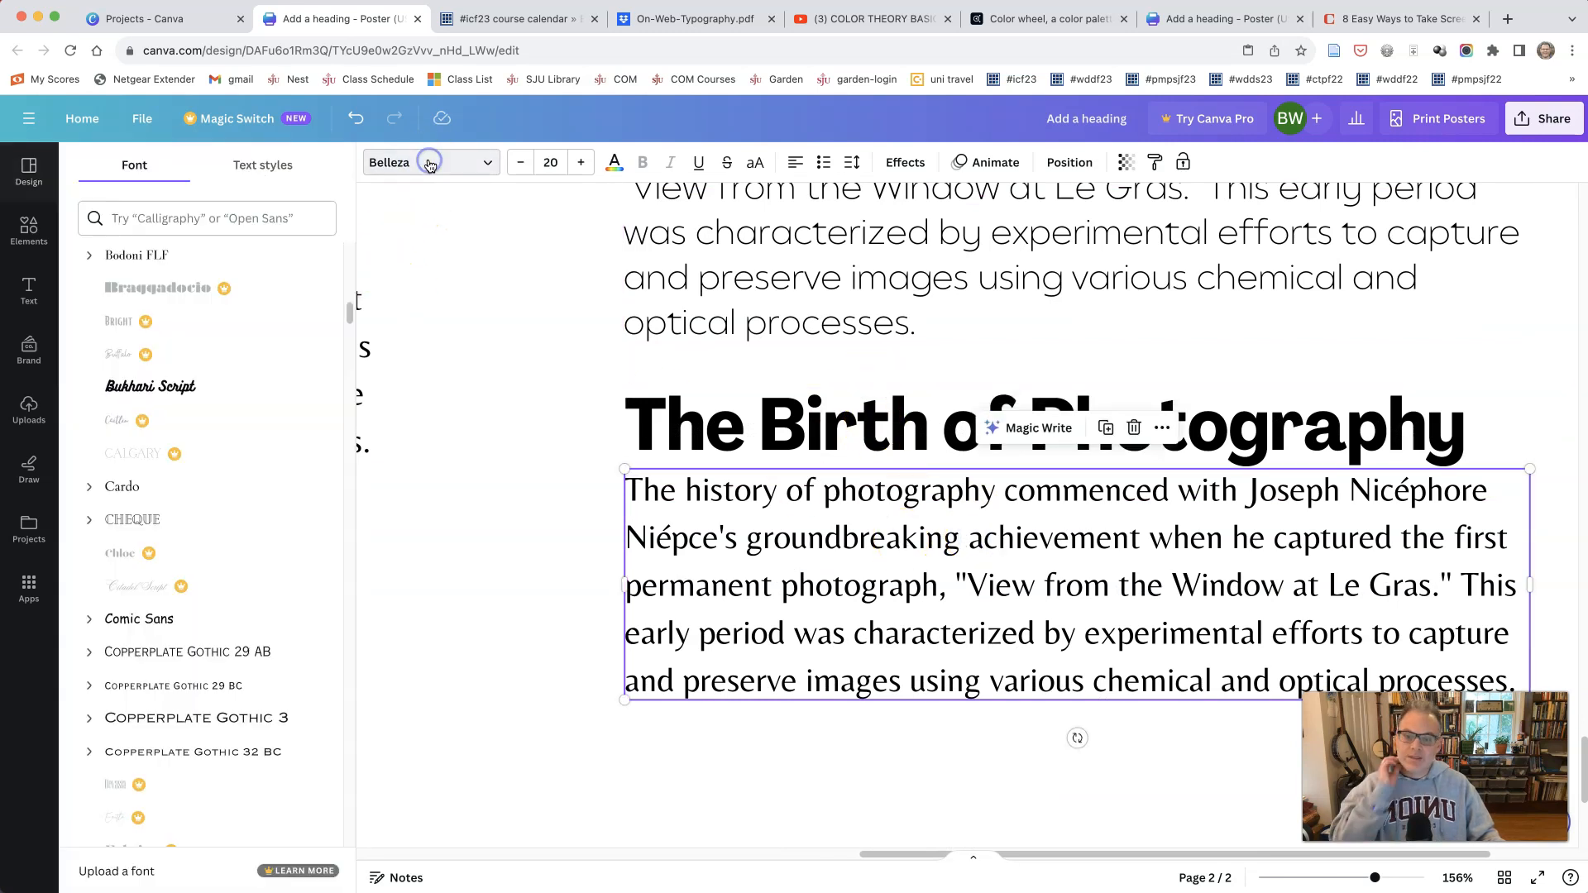
{"action": "scroll", "coordinate": [198, 438], "scroll_direction": "down", "scroll_amount": 3}
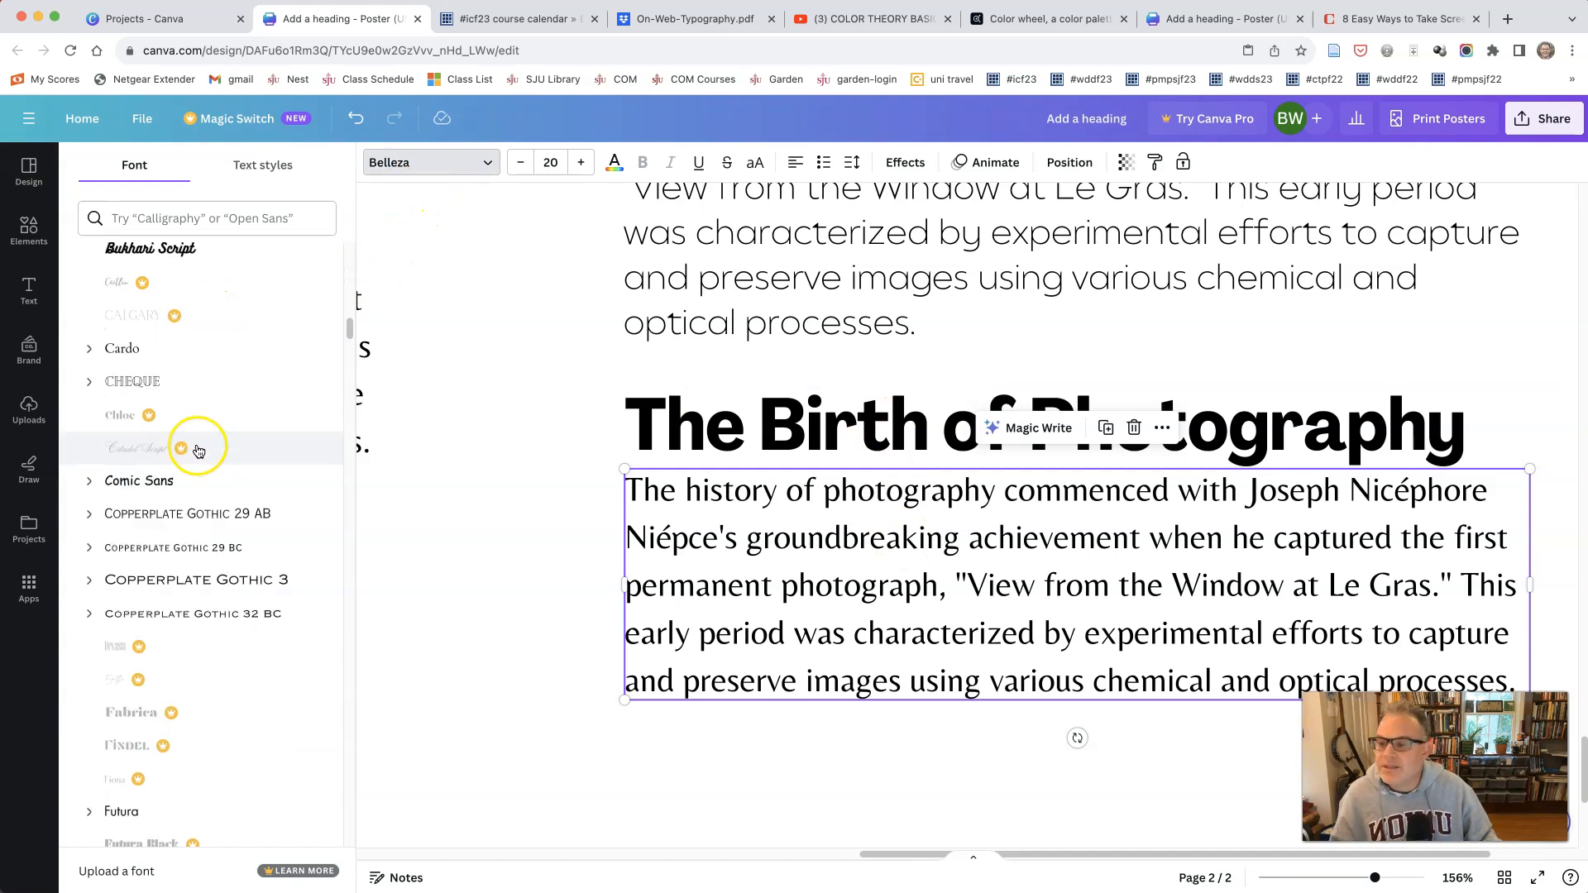
{"action": "scroll", "coordinate": [210, 435], "scroll_direction": "down", "scroll_amount": 15}
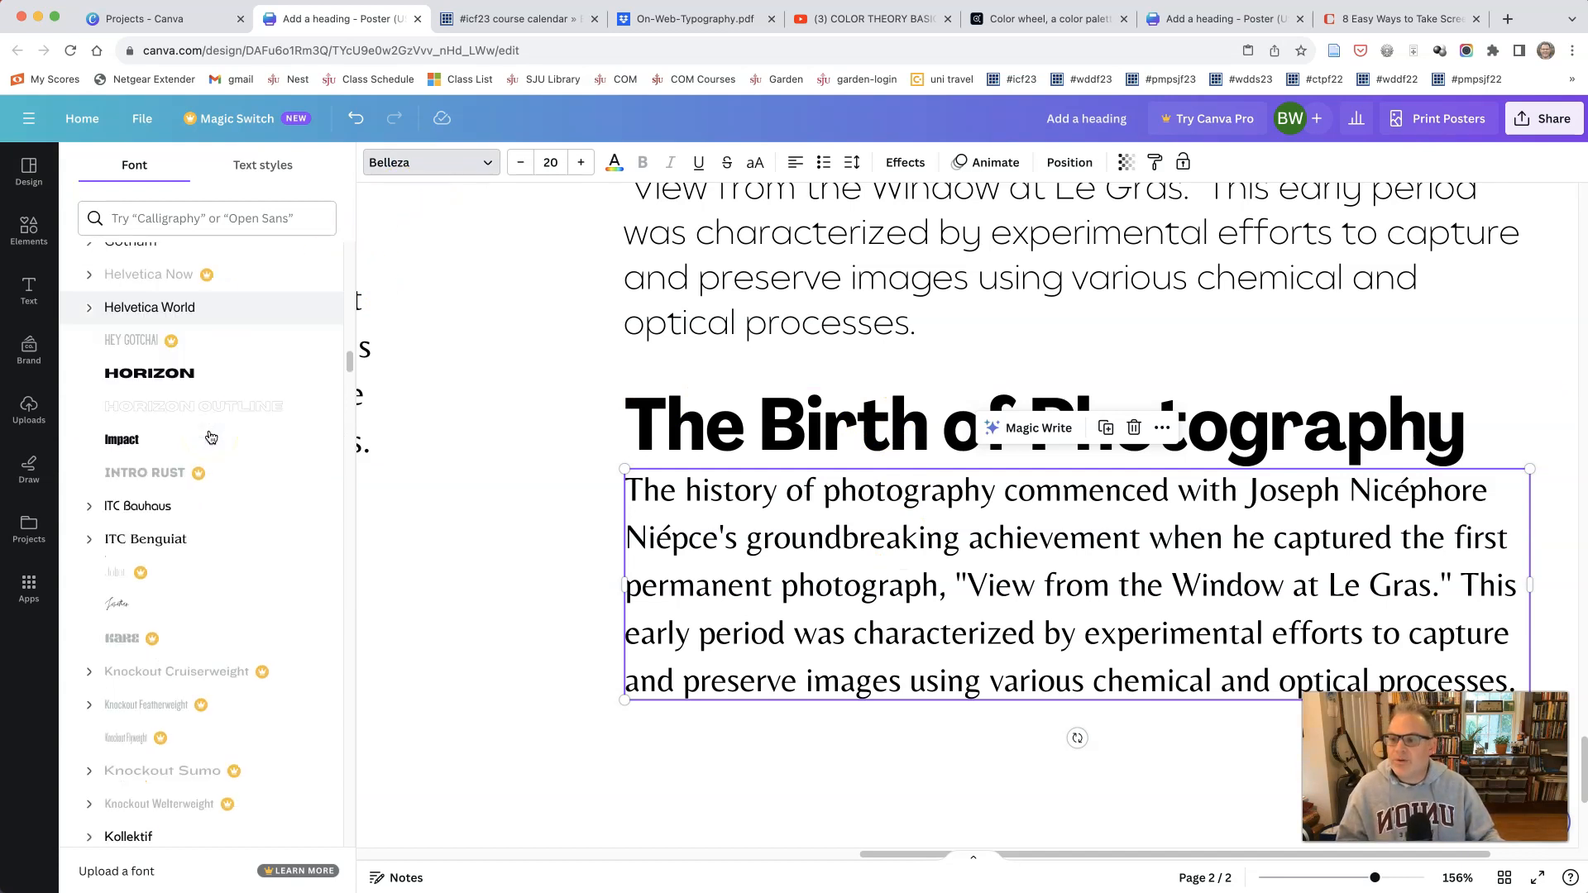
{"action": "left_click", "coordinate": [245, 166]}
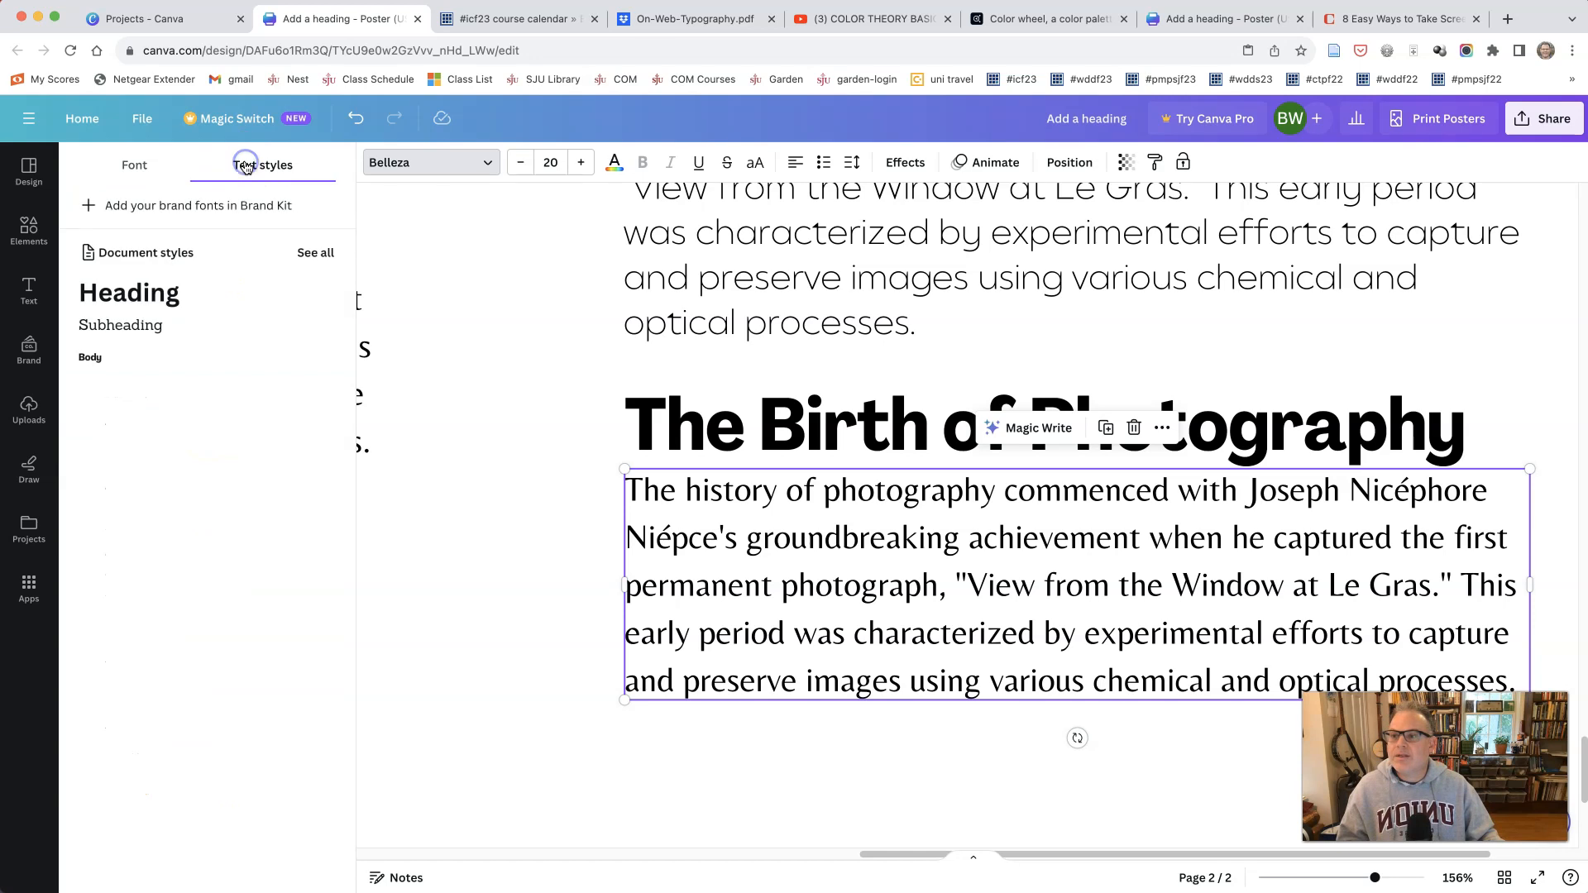
{"action": "left_click", "coordinate": [132, 165]}
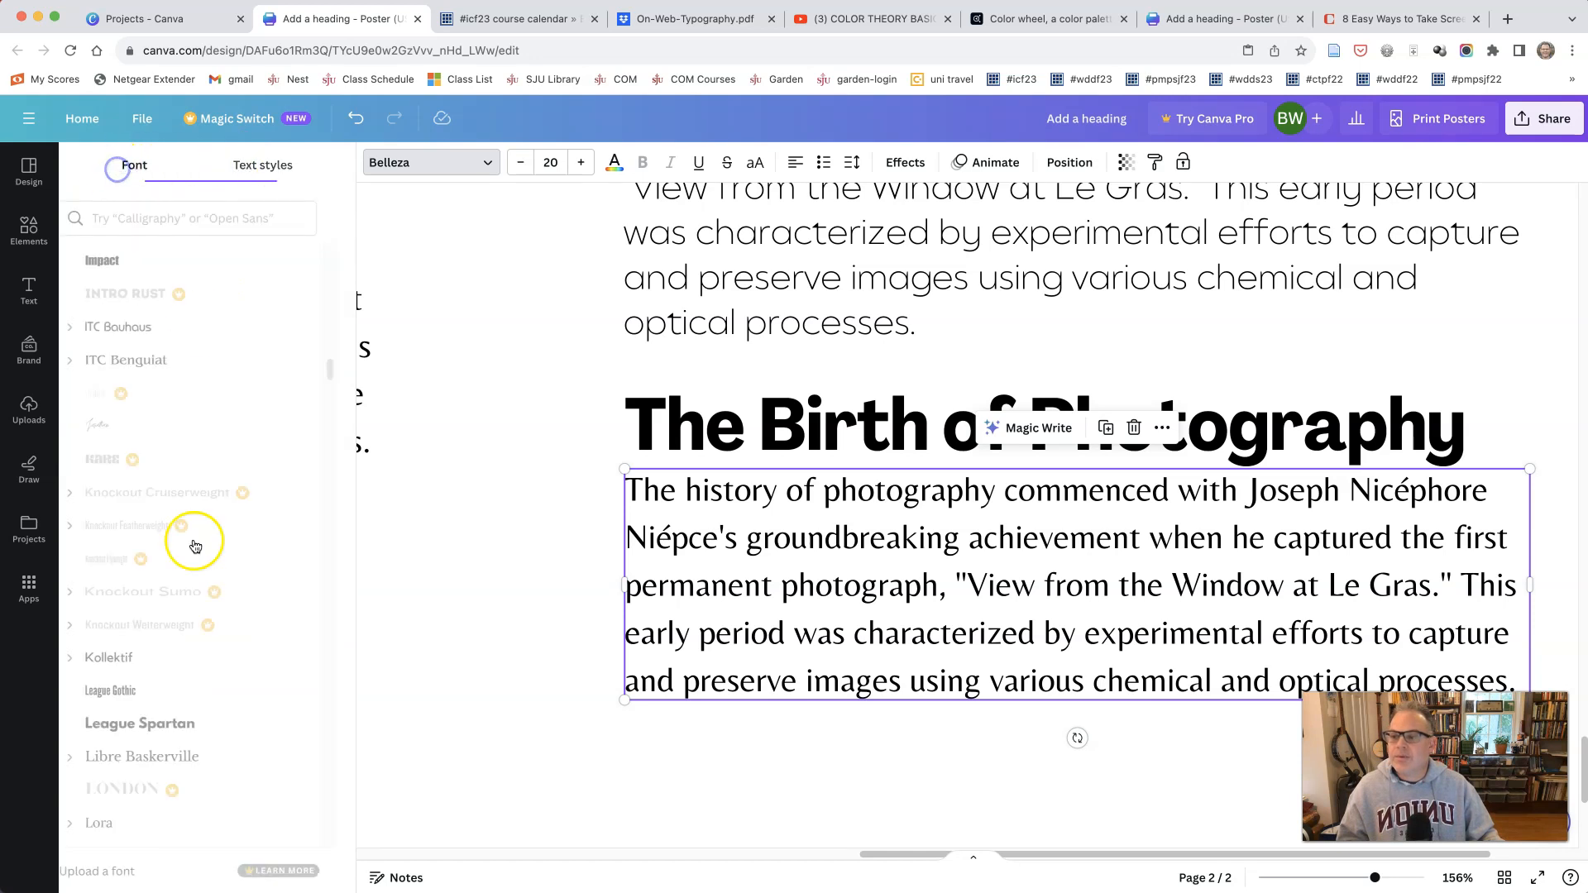
{"action": "scroll", "coordinate": [194, 541], "scroll_direction": "down", "scroll_amount": 5}
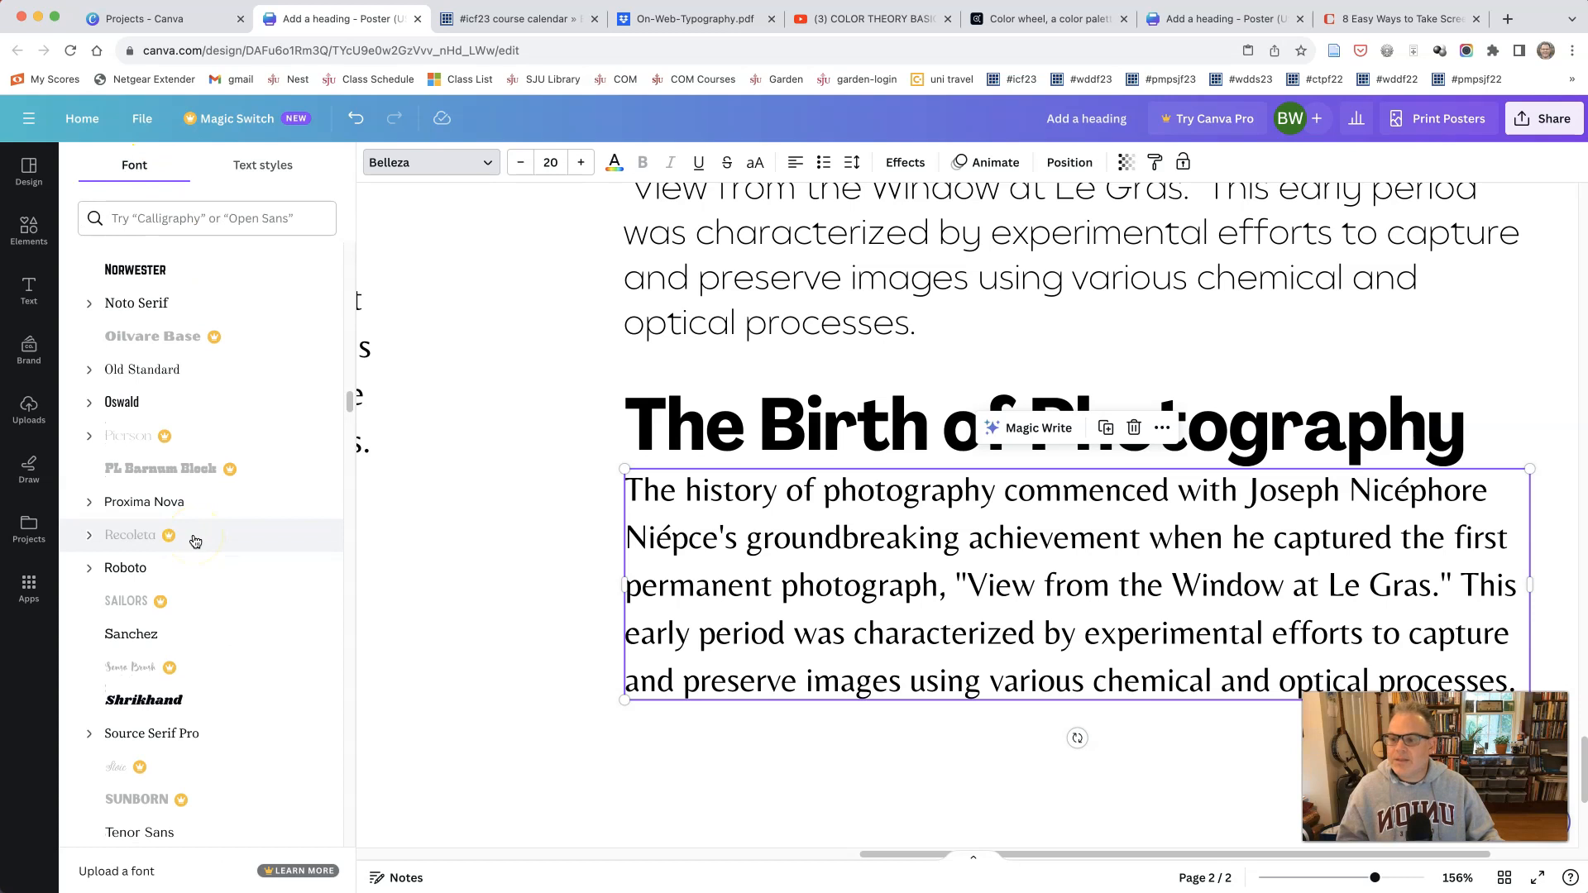
{"action": "scroll", "coordinate": [196, 541], "scroll_direction": "down", "scroll_amount": 5}
{"action": "scroll", "coordinate": [195, 541], "scroll_direction": "down", "scroll_amount": 11}
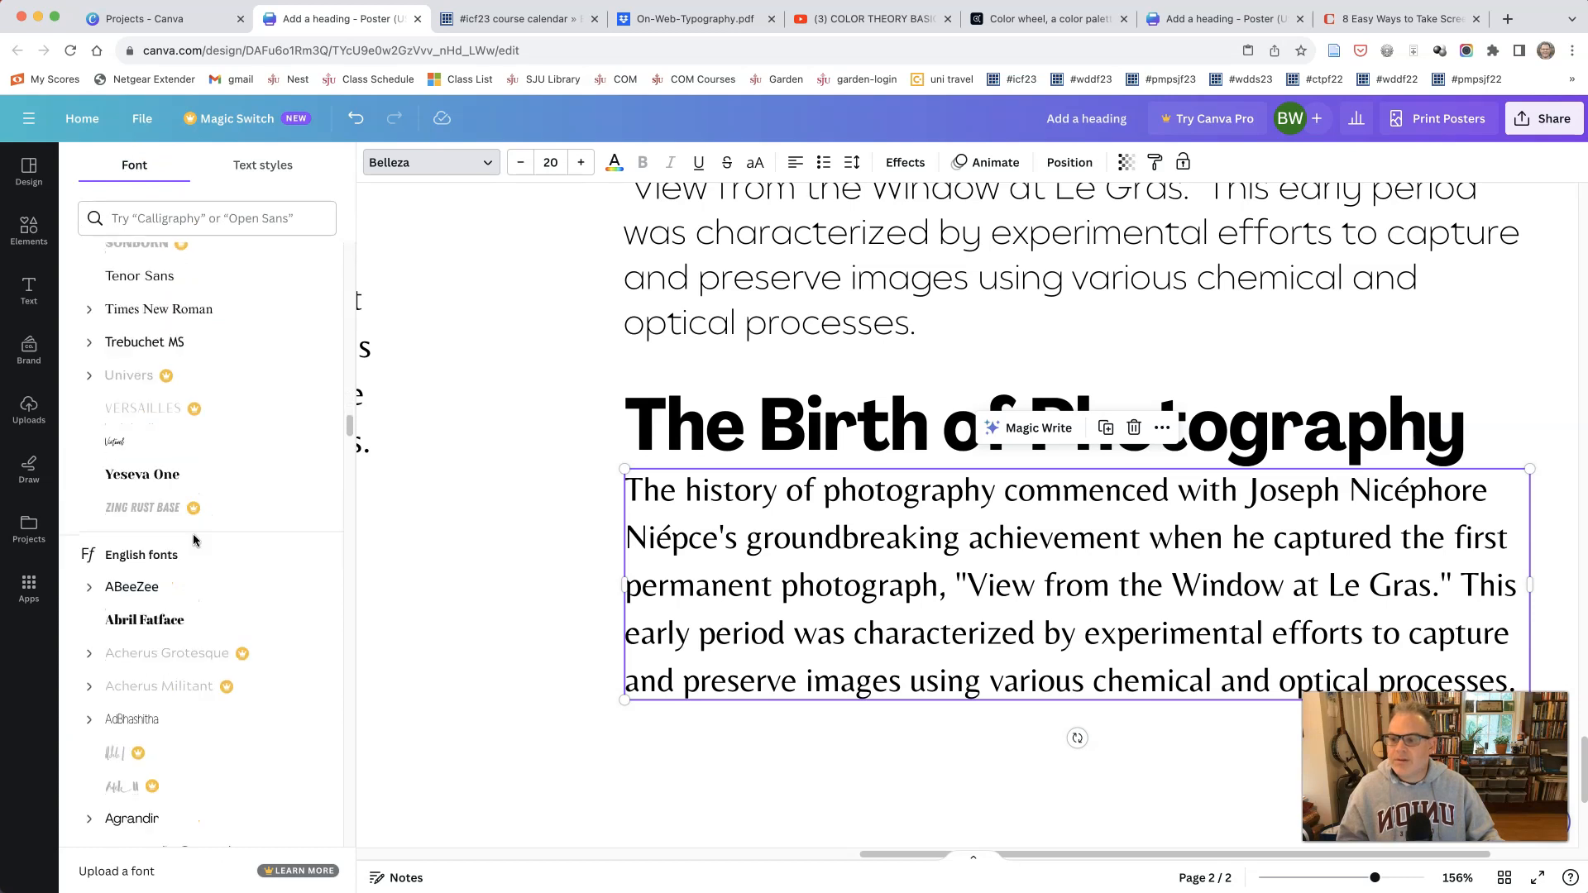
{"action": "scroll", "coordinate": [196, 541], "scroll_direction": "down", "scroll_amount": 7}
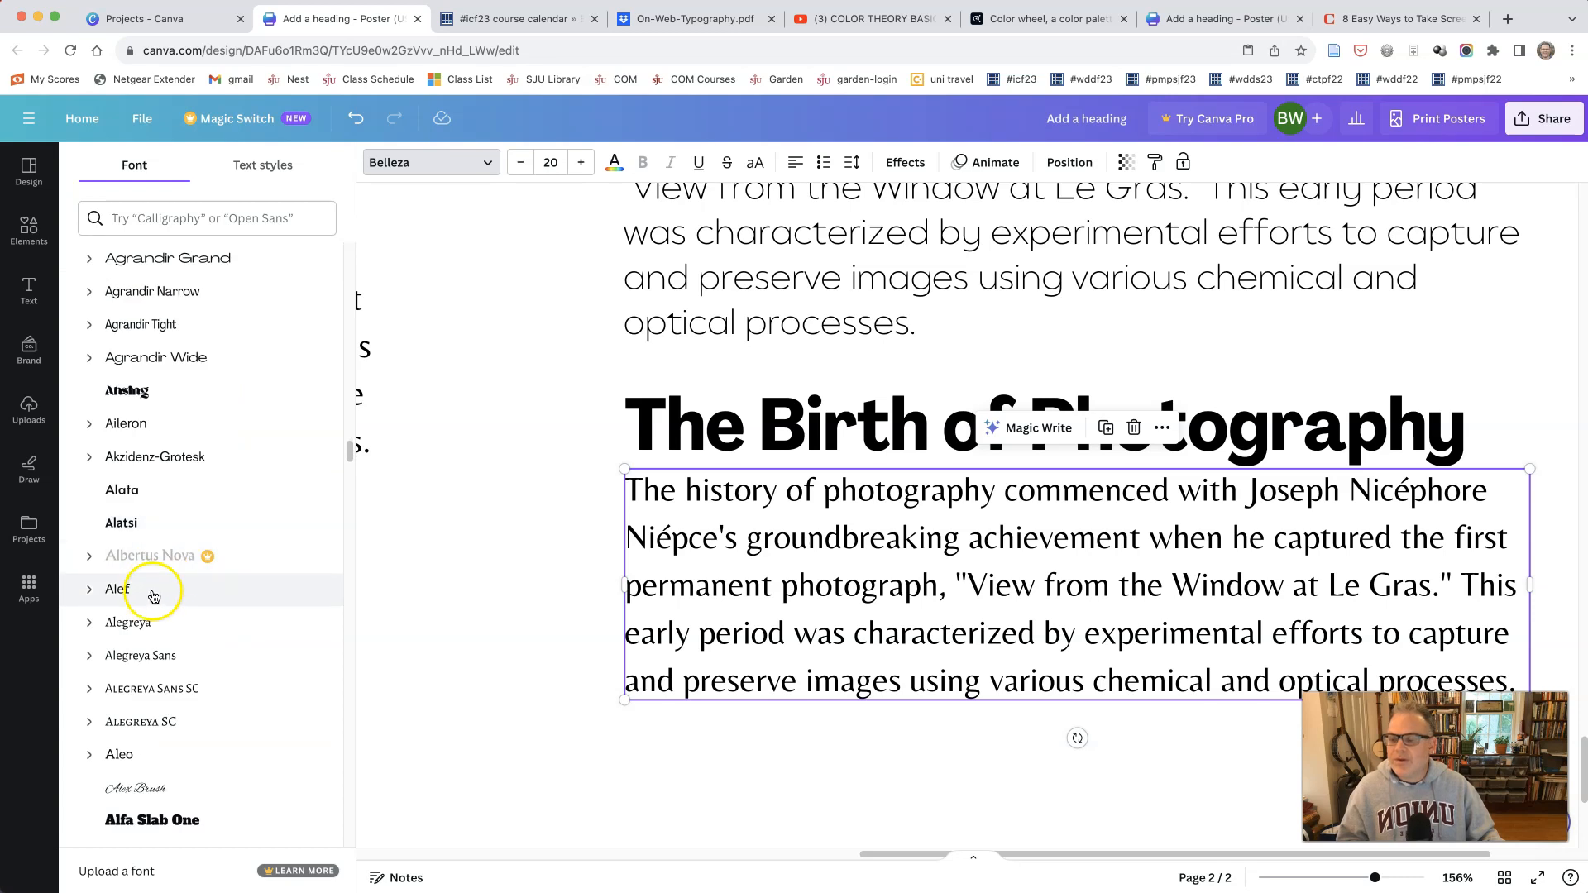
{"action": "left_click", "coordinate": [143, 629]}
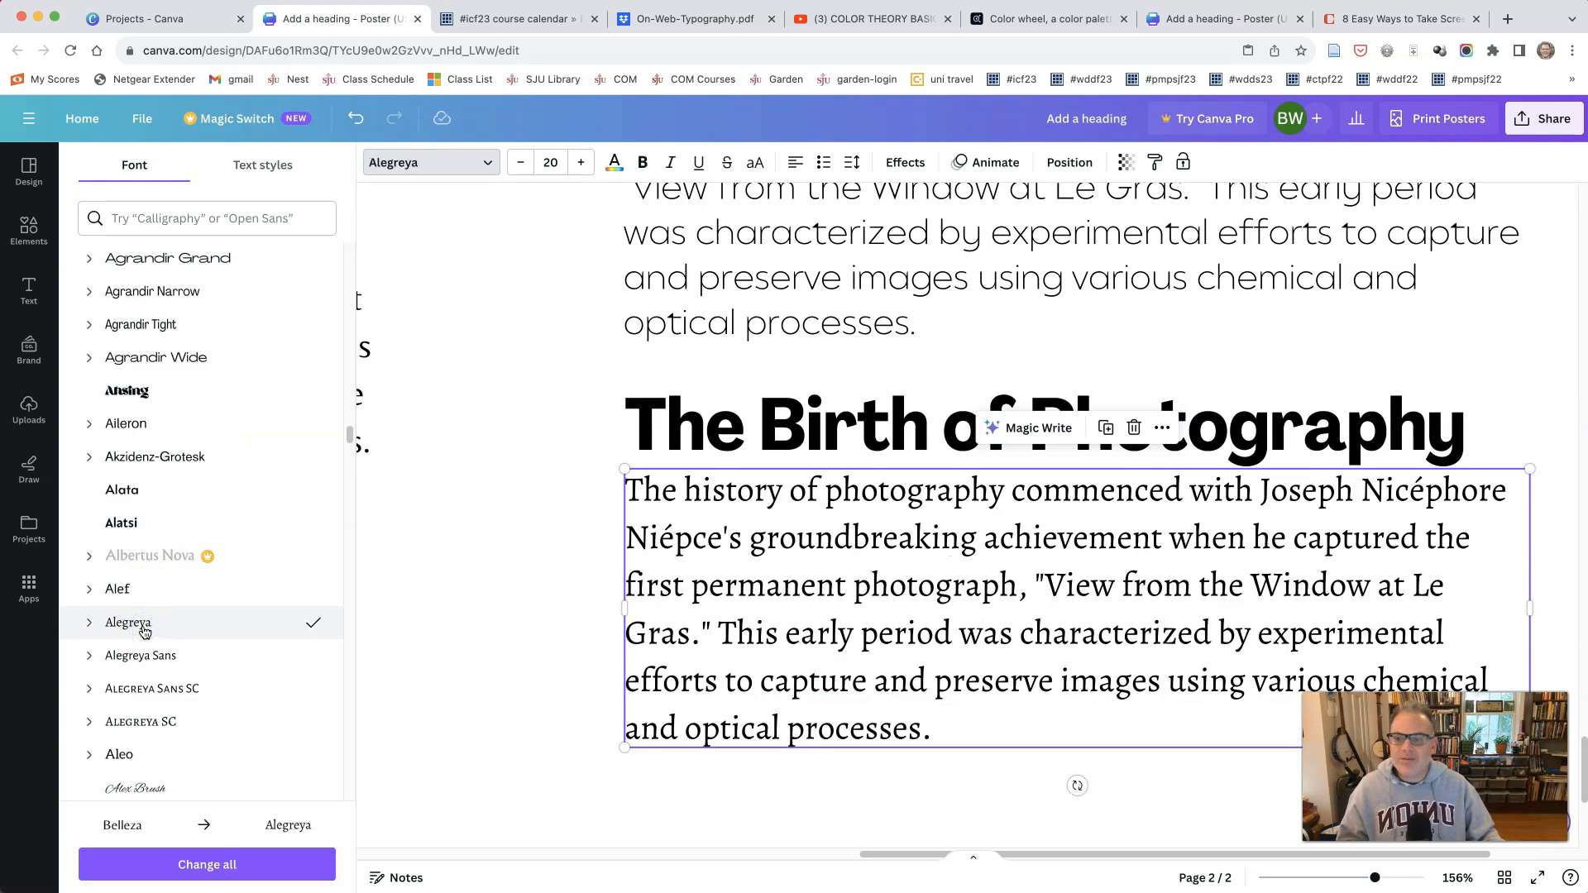
Step: Try the lowest right-column paragraph in the Aleo font, testing it in bold and back in regular weight
{"action": "scroll", "coordinate": [144, 628], "scroll_direction": "down", "scroll_amount": 6}
{"action": "left_click", "coordinate": [166, 449]}
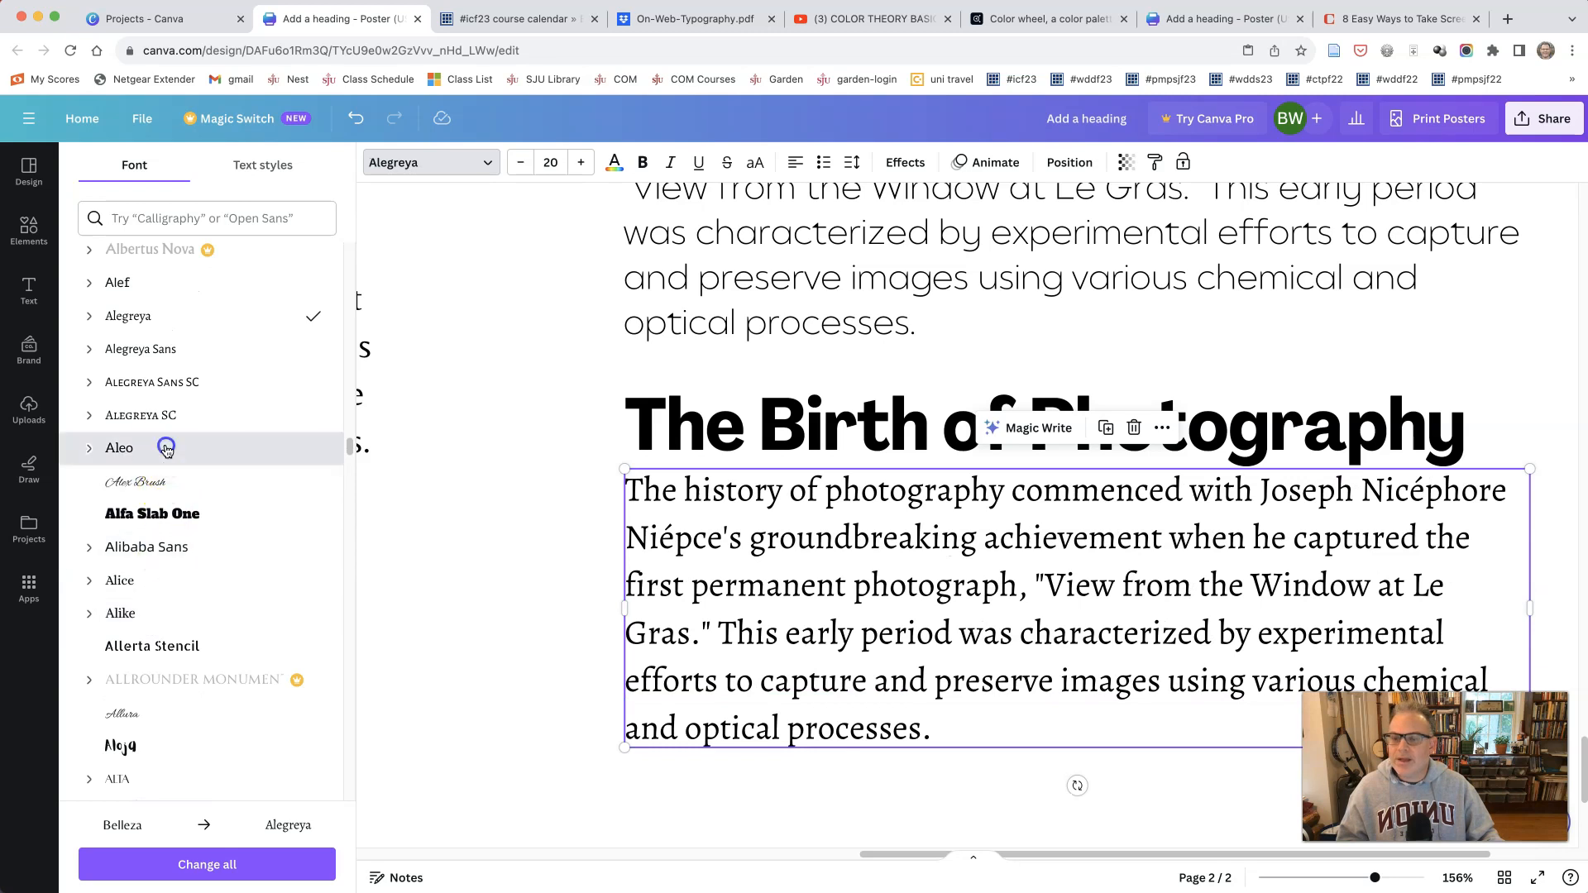
{"action": "scroll", "coordinate": [170, 570], "scroll_direction": "down", "scroll_amount": 2}
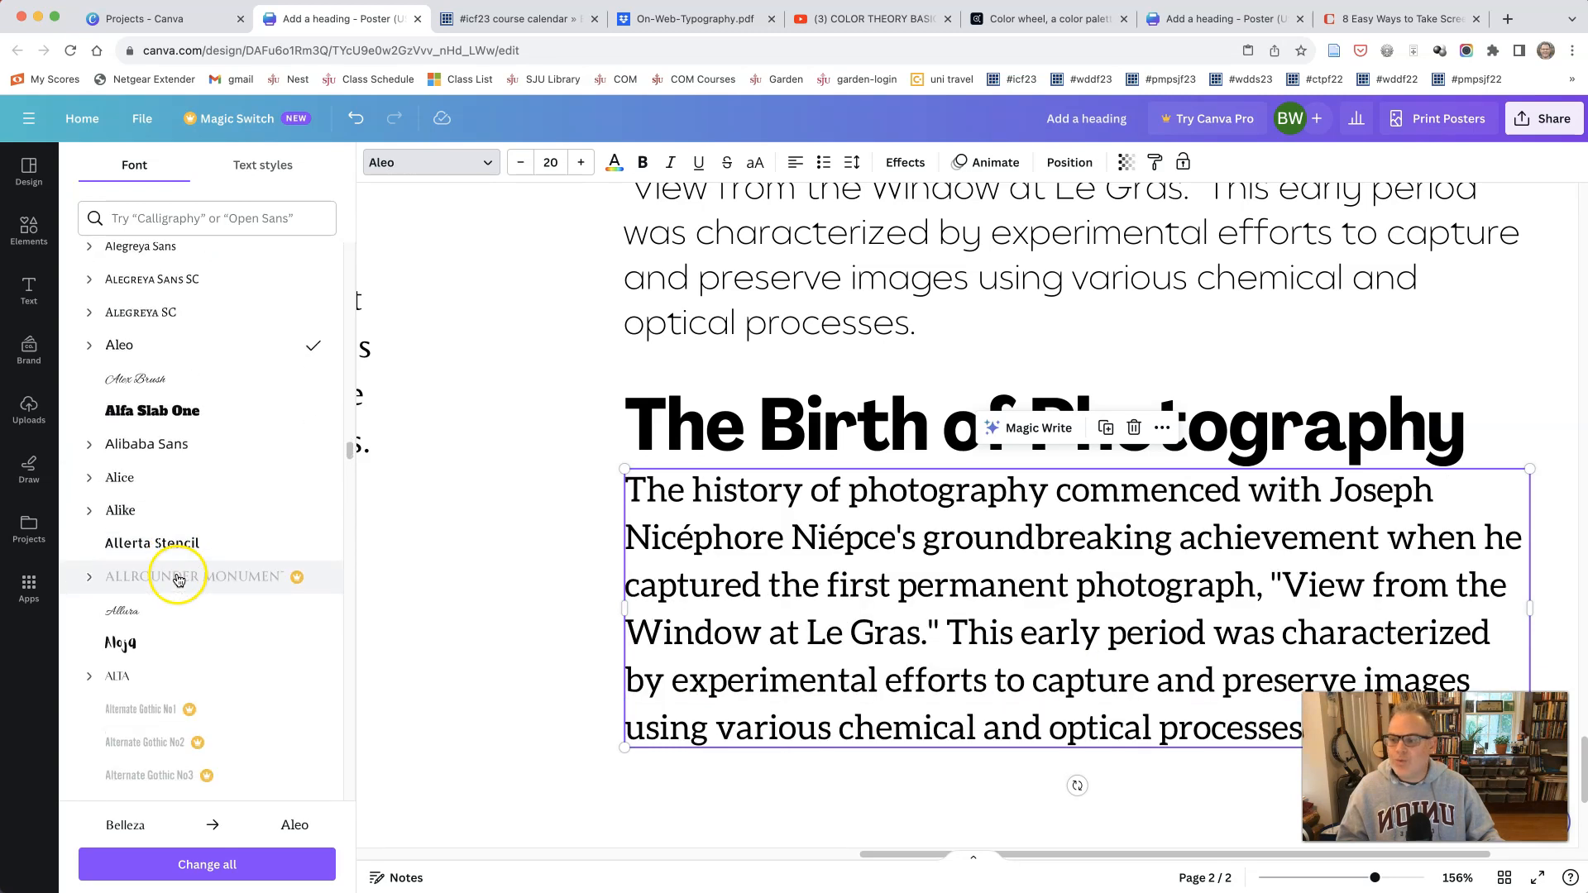
{"action": "scroll", "coordinate": [179, 579], "scroll_direction": "down", "scroll_amount": 5}
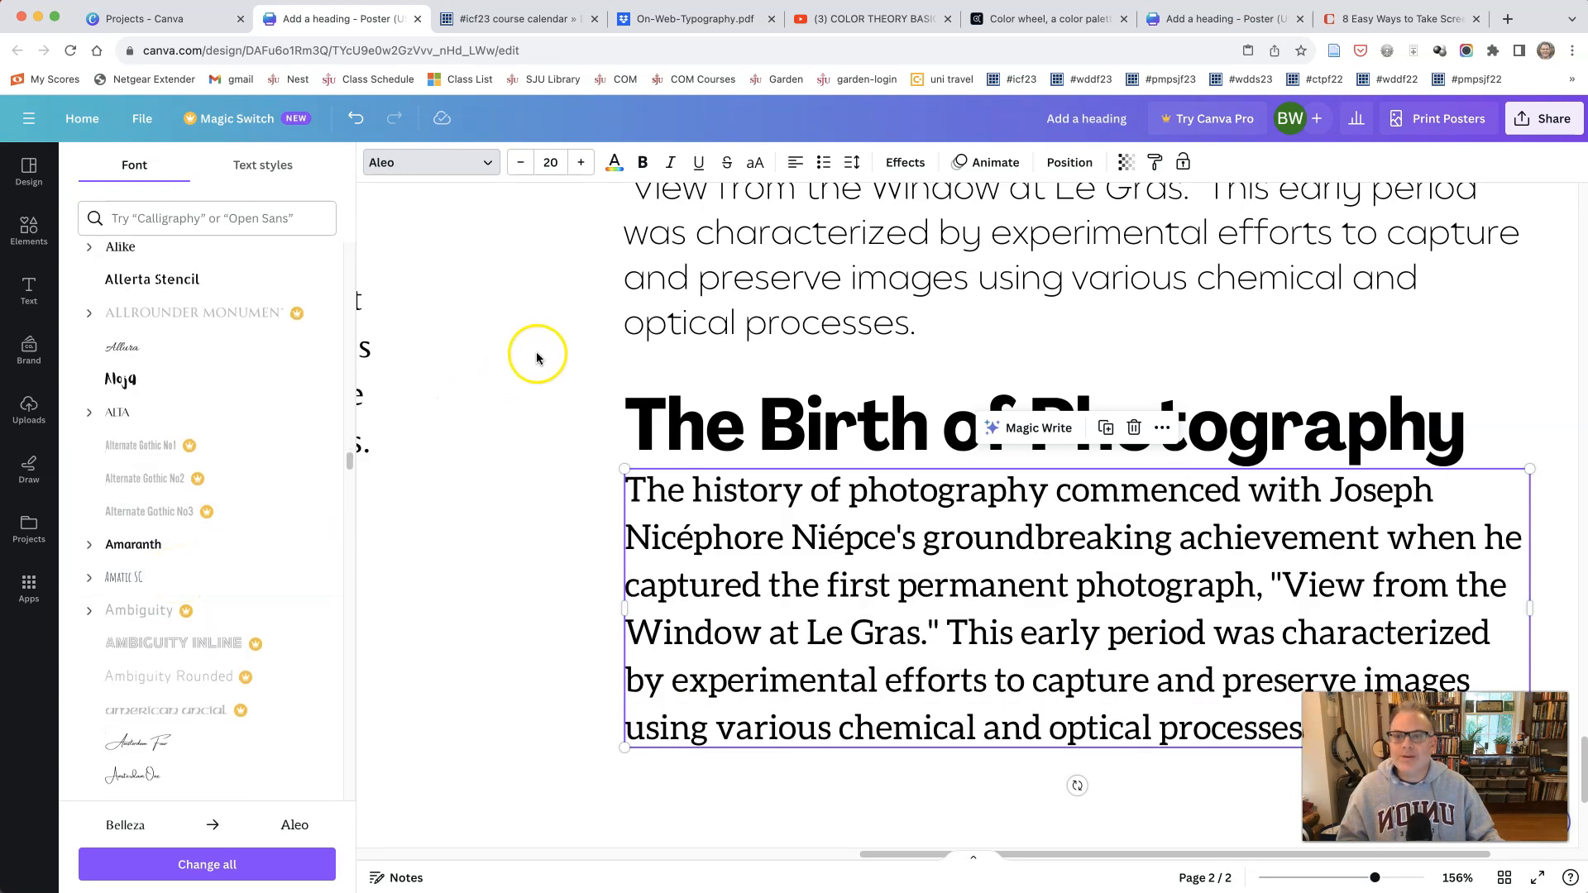
{"action": "left_click", "coordinate": [642, 164]}
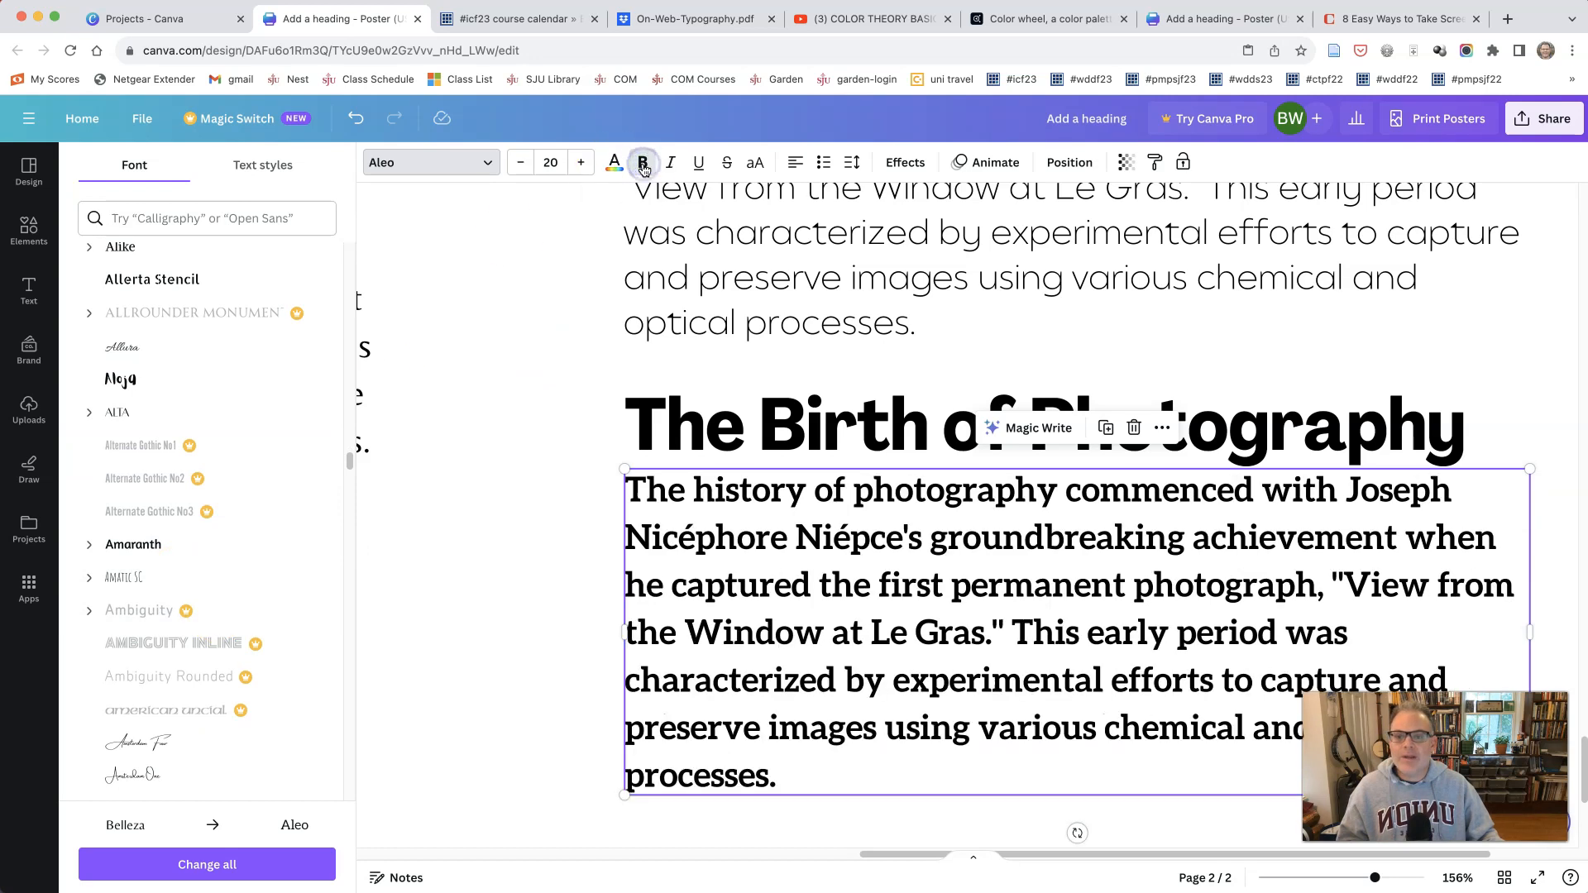
{"action": "left_click", "coordinate": [643, 163]}
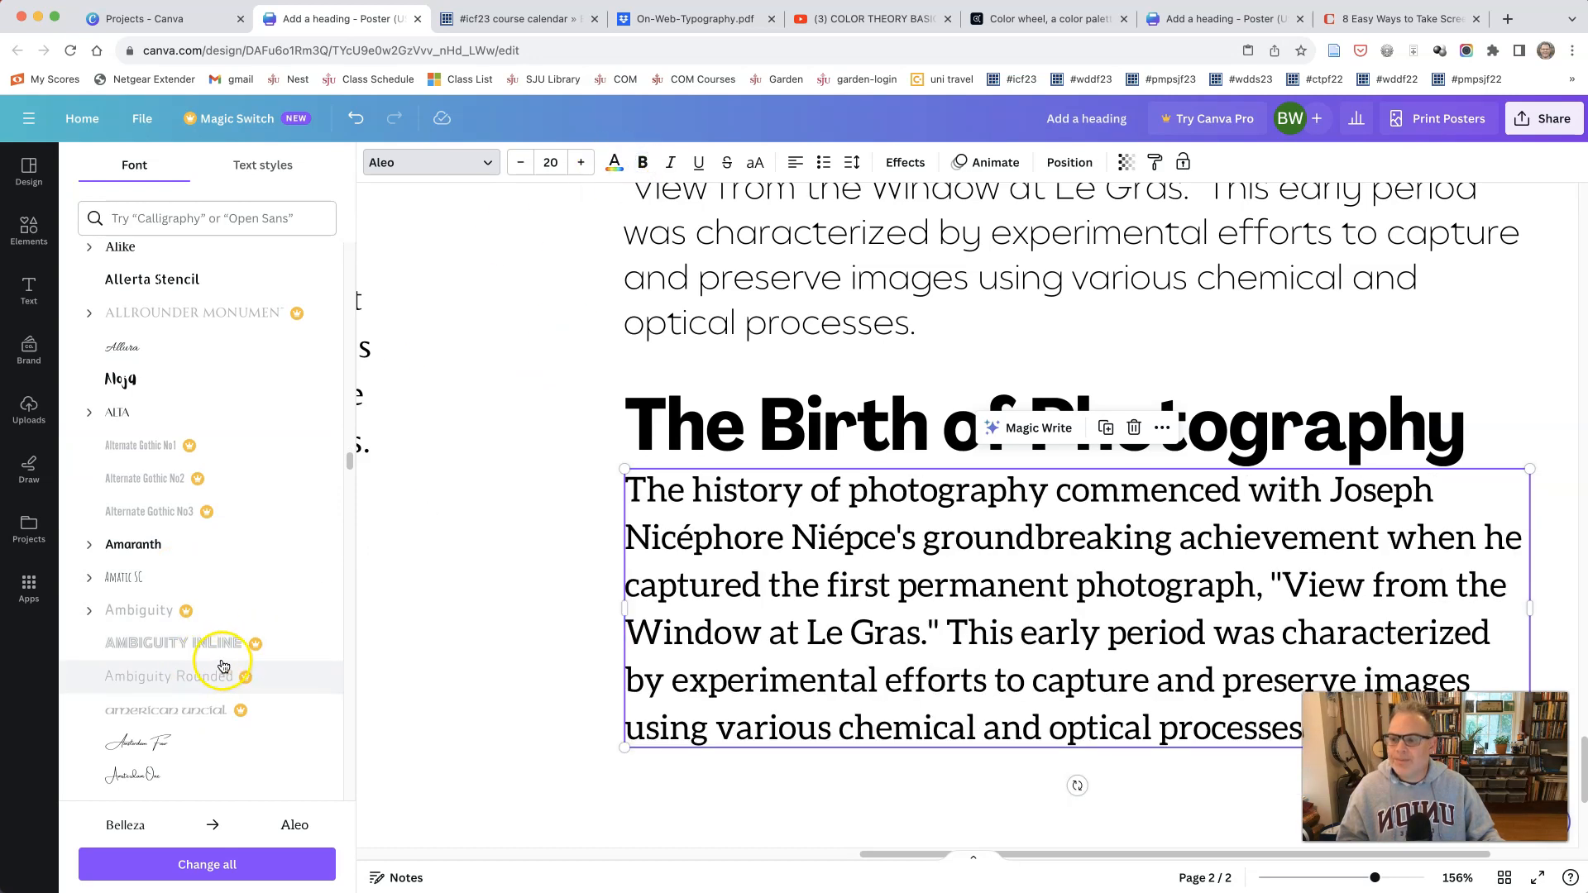
Step: Try the light style of the Alta font on the lowest right-column paragraph
{"action": "left_click", "coordinate": [90, 413]}
{"action": "left_click", "coordinate": [141, 445]}
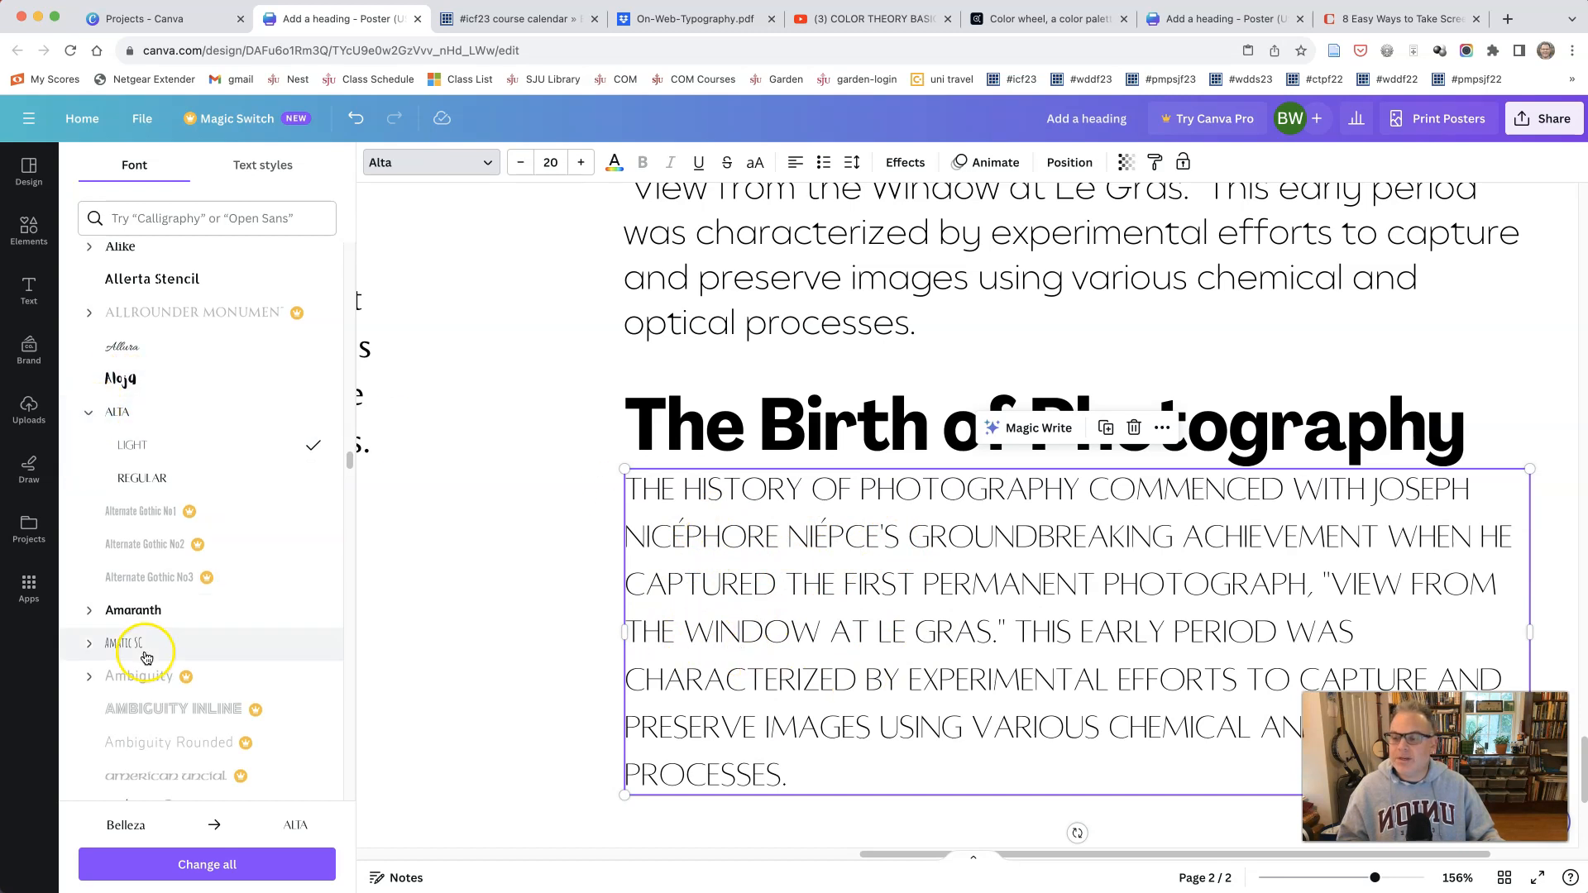
Step: Set the font of the lowest right-column paragraph to Balgin
{"action": "scroll", "coordinate": [146, 655], "scroll_direction": "down", "scroll_amount": 4}
{"action": "scroll", "coordinate": [141, 695], "scroll_direction": "down", "scroll_amount": 5}
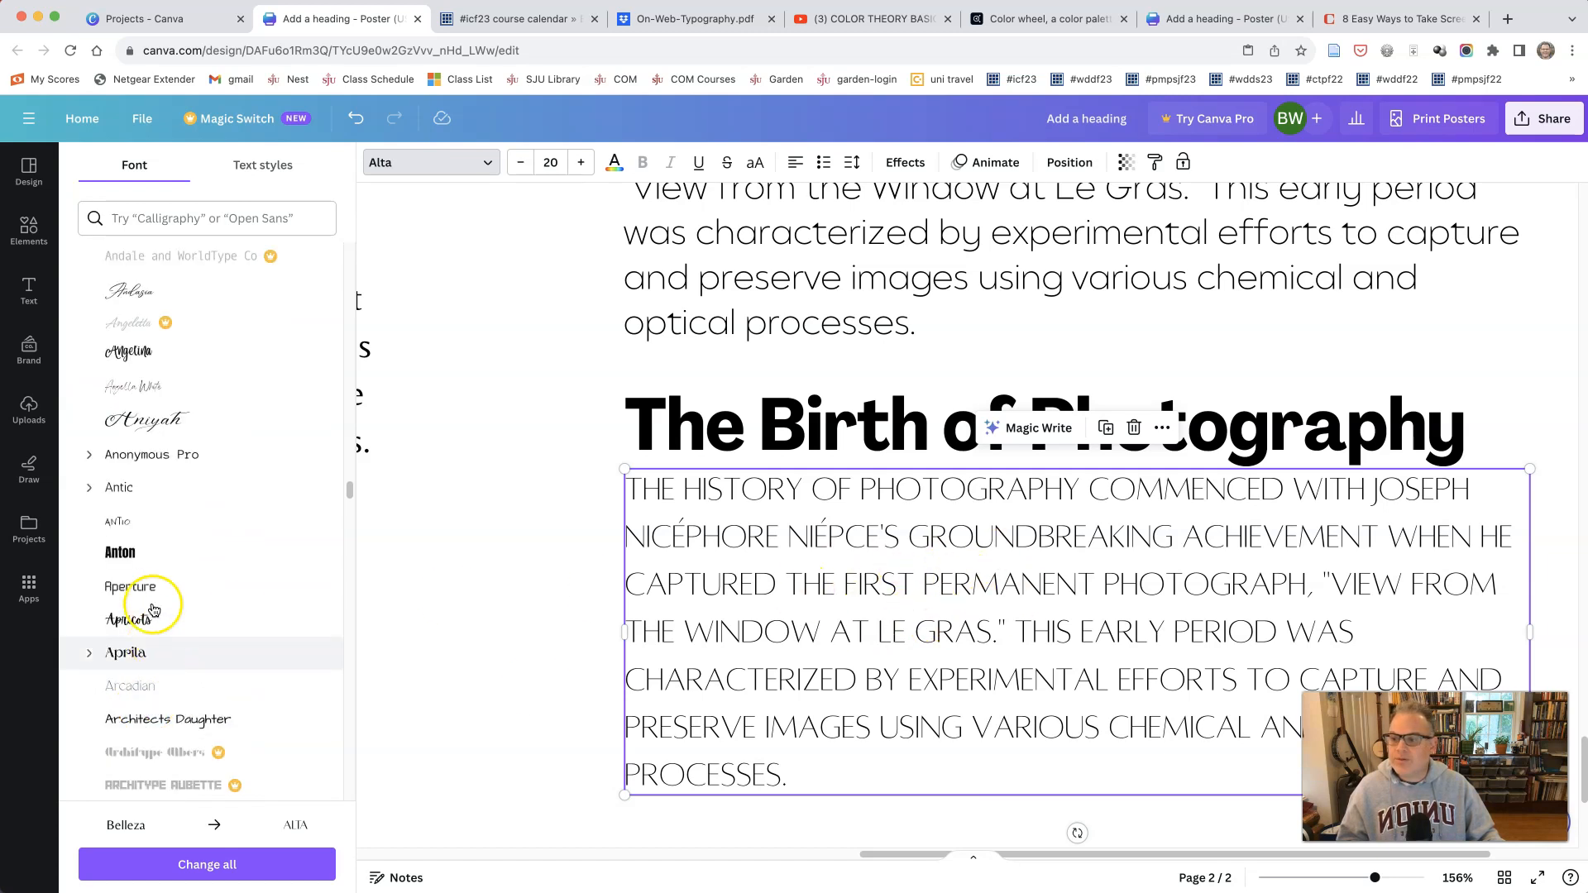
{"action": "scroll", "coordinate": [167, 674], "scroll_direction": "down", "scroll_amount": 5}
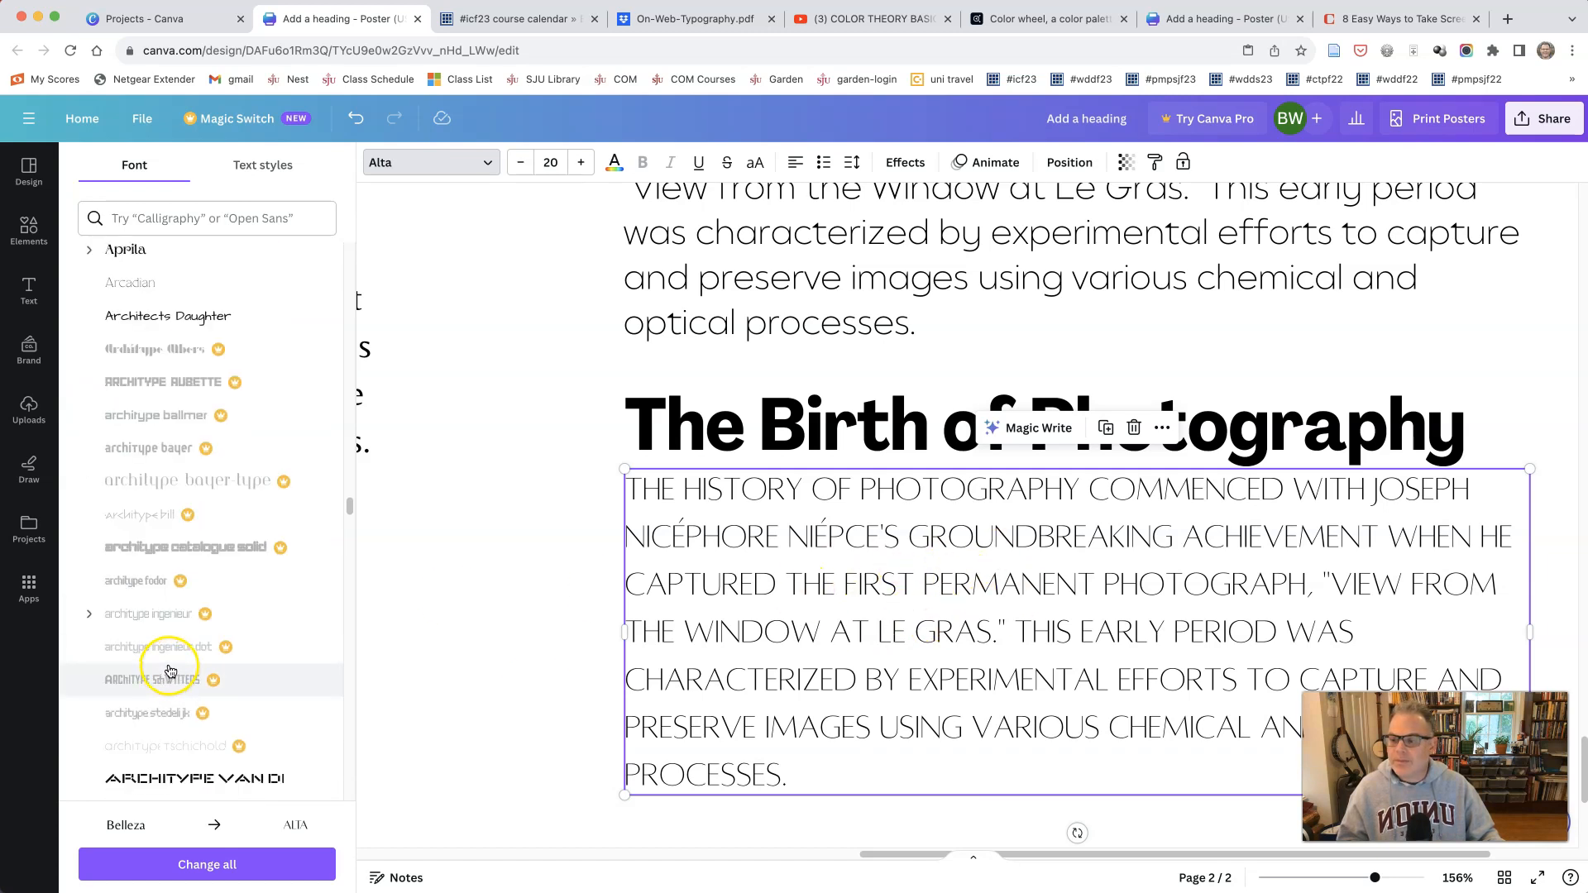
{"action": "scroll", "coordinate": [169, 671], "scroll_direction": "down", "scroll_amount": 4}
{"action": "scroll", "coordinate": [171, 670], "scroll_direction": "down", "scroll_amount": 7}
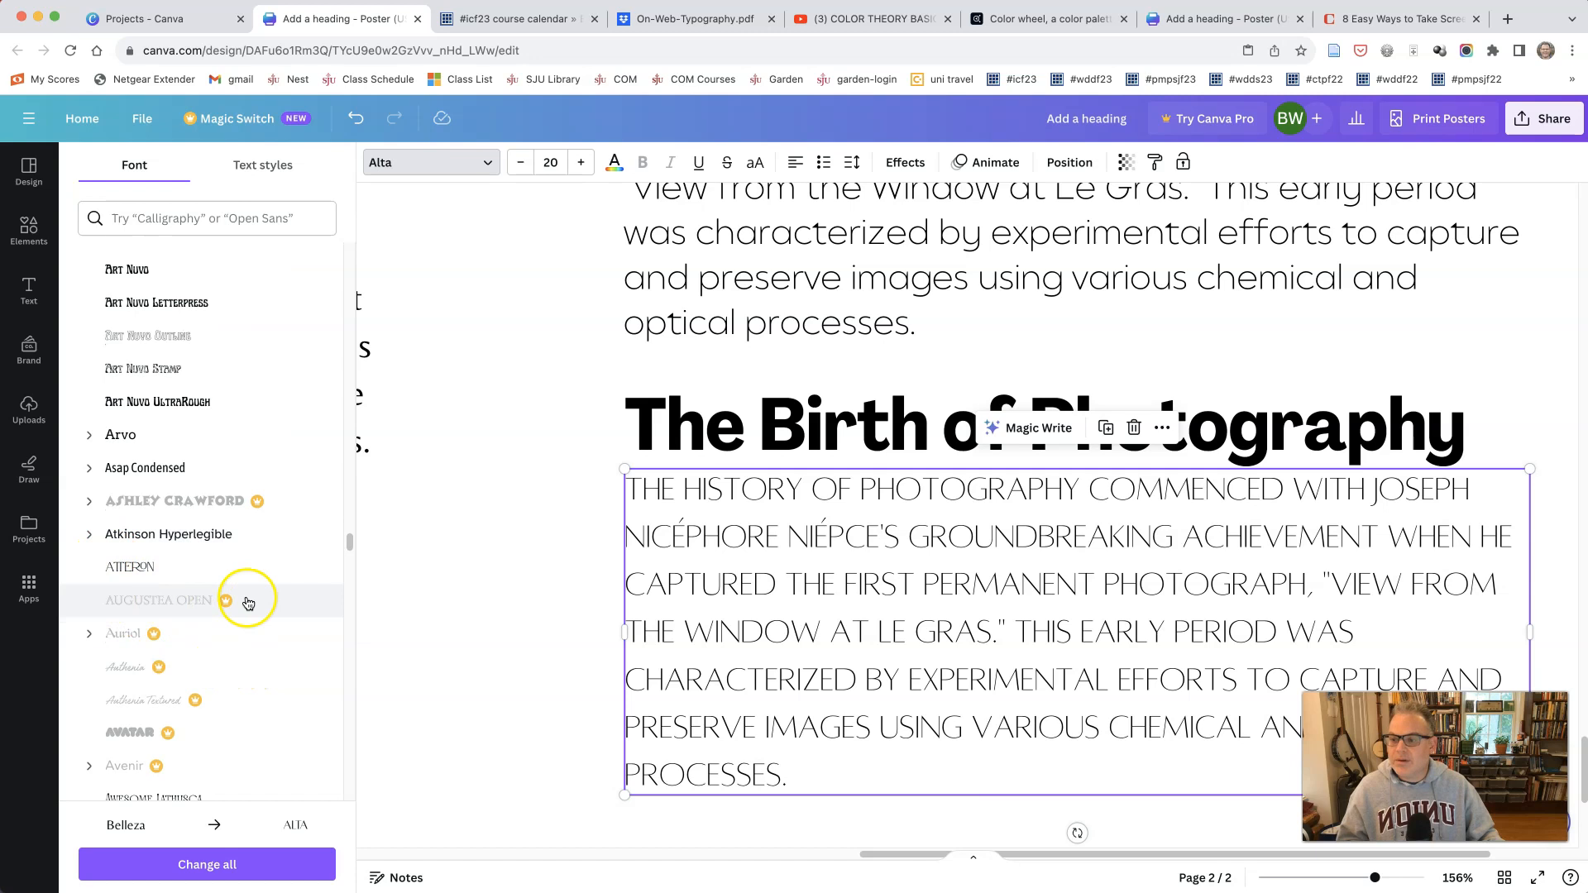
{"action": "scroll", "coordinate": [248, 599], "scroll_direction": "down", "scroll_amount": 2}
{"action": "scroll", "coordinate": [248, 599], "scroll_direction": "down", "scroll_amount": 4}
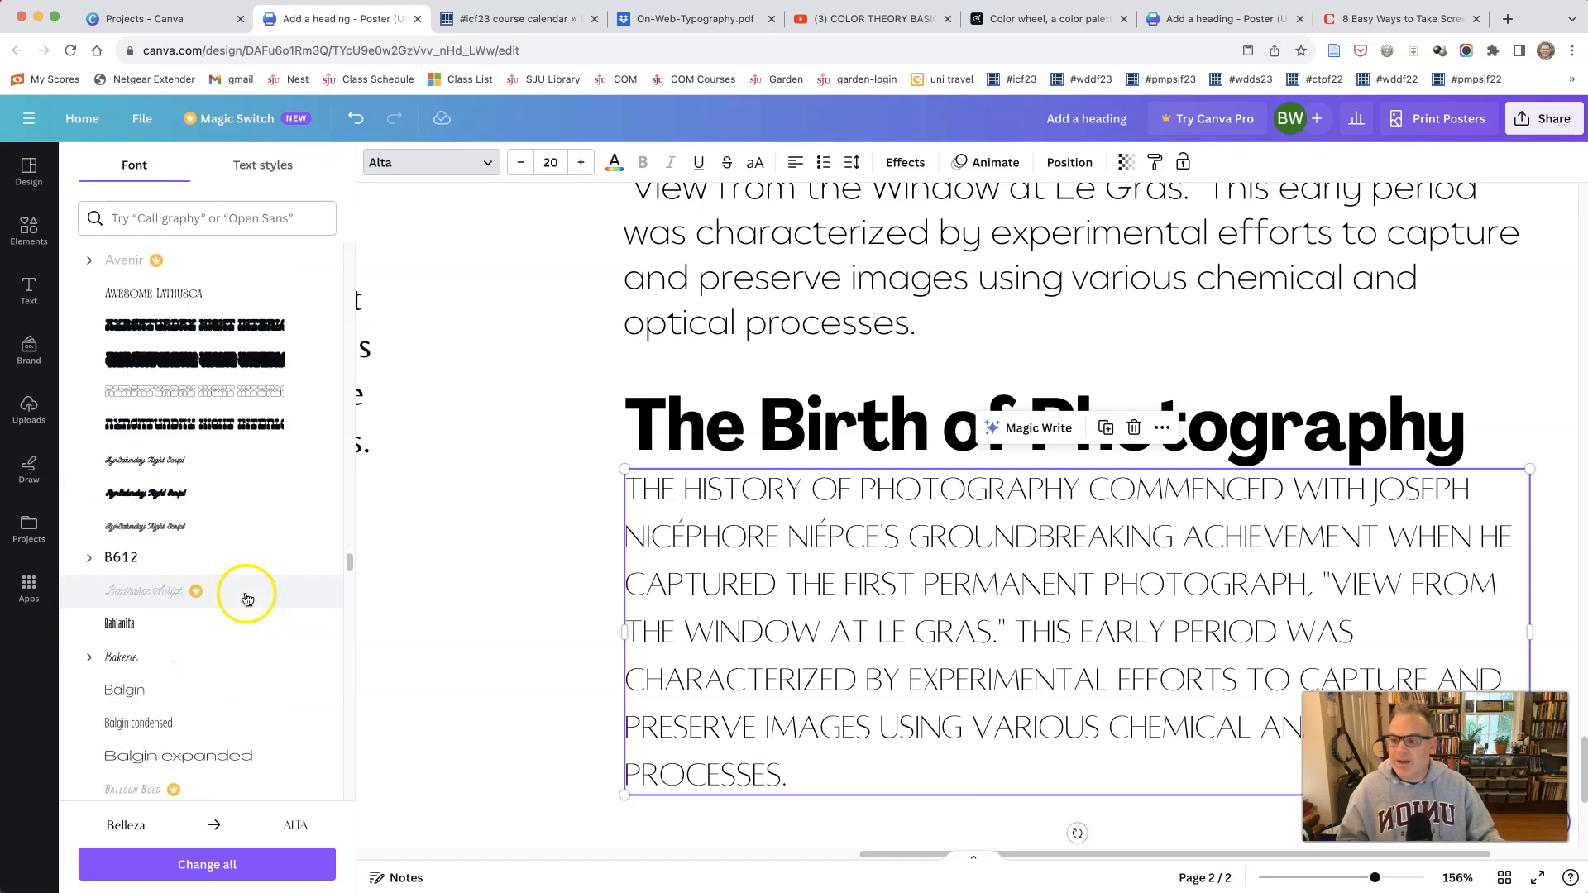
{"action": "scroll", "coordinate": [247, 598], "scroll_direction": "down", "scroll_amount": 2}
{"action": "left_click", "coordinate": [186, 562]}
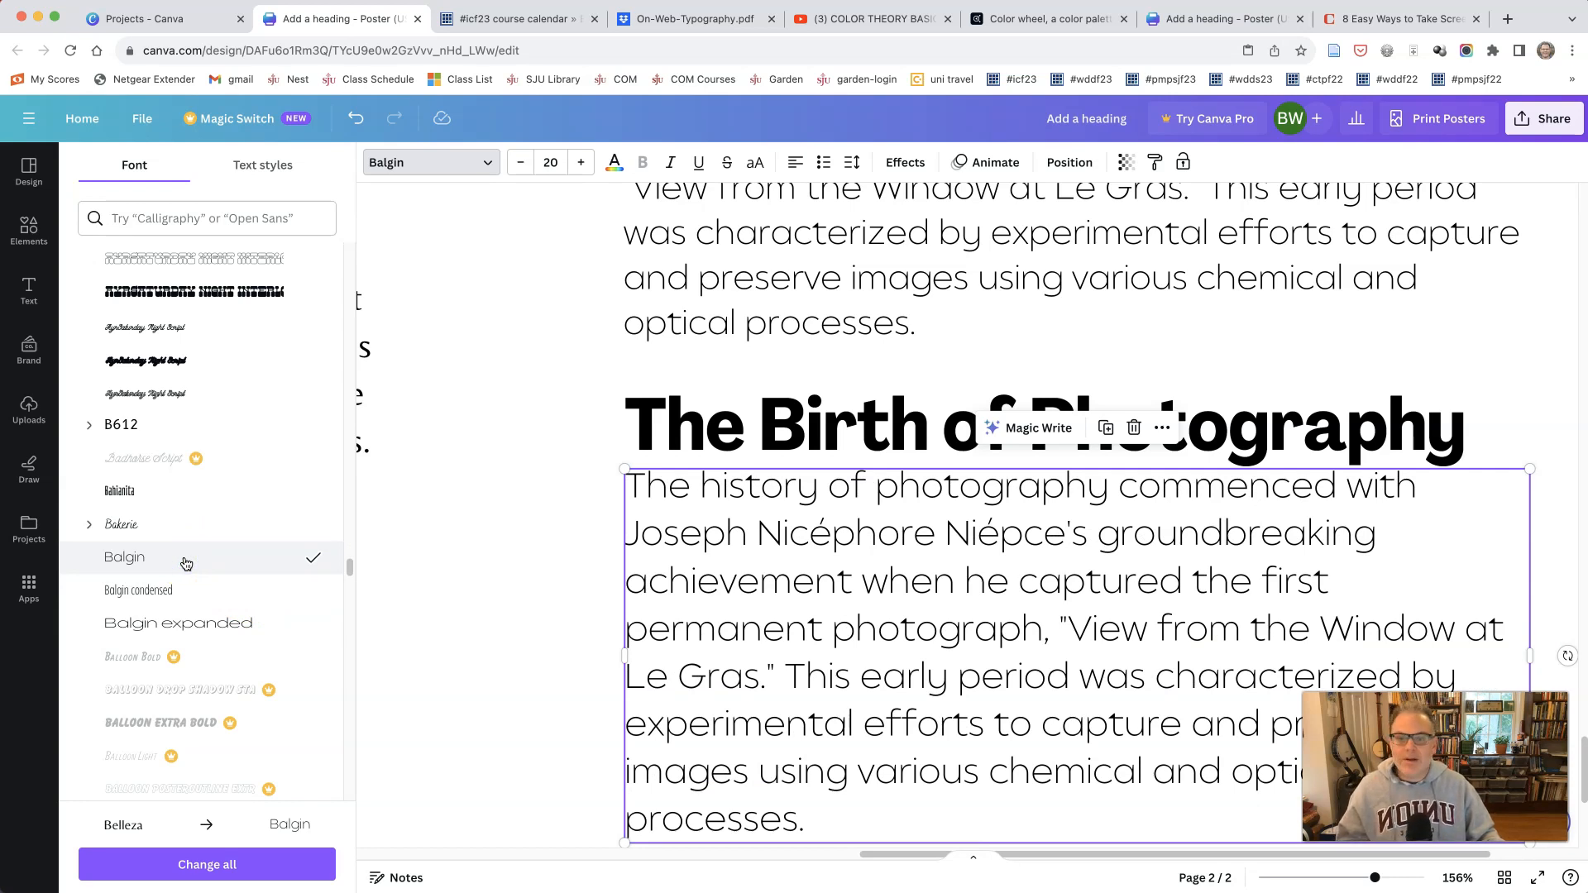
{"action": "scroll", "coordinate": [117, 621], "scroll_direction": "down", "scroll_amount": 6}
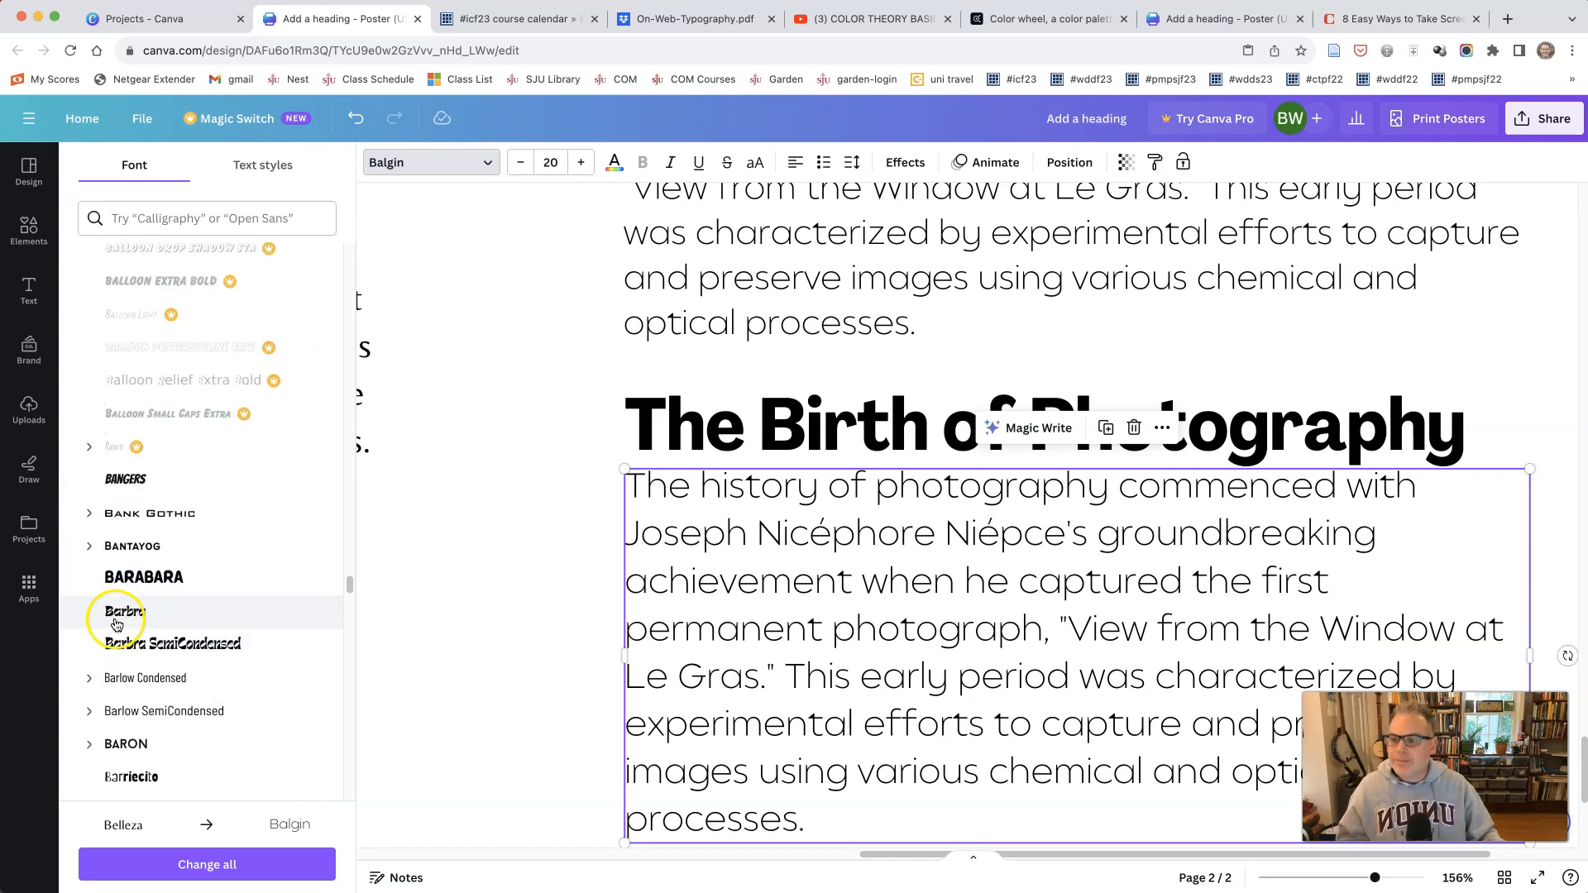
{"action": "scroll", "coordinate": [117, 621], "scroll_direction": "down", "scroll_amount": 5}
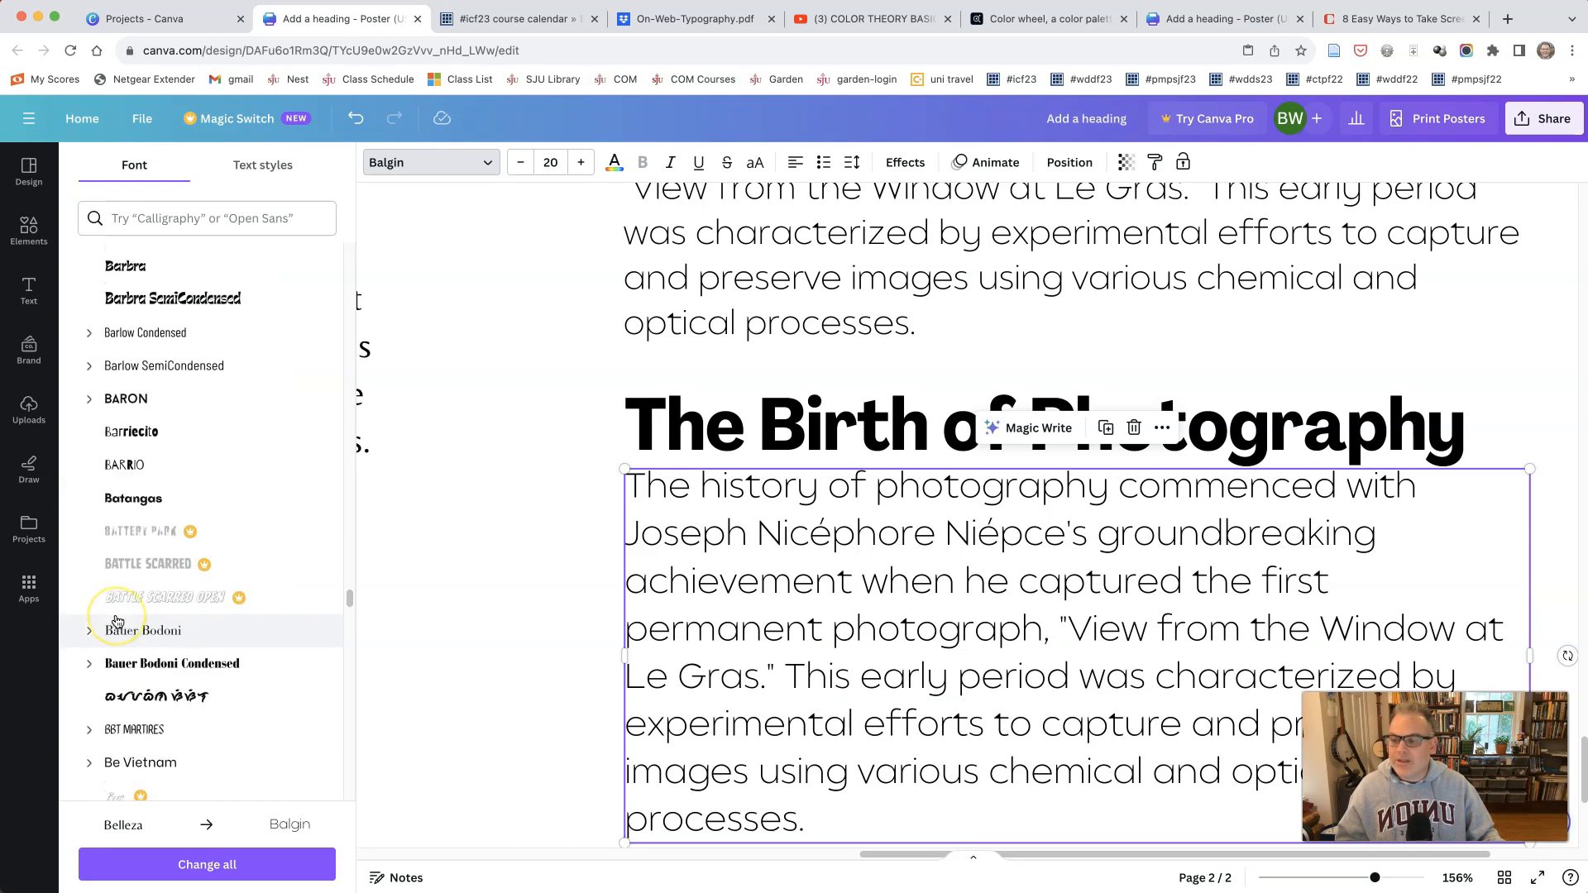
Step: Zoom out to 71% and compare the heading and paragraph samples on page 2 with the poster layout on page 1
{"action": "scroll", "coordinate": [493, 607], "scroll_direction": "up", "scroll_amount": 5}
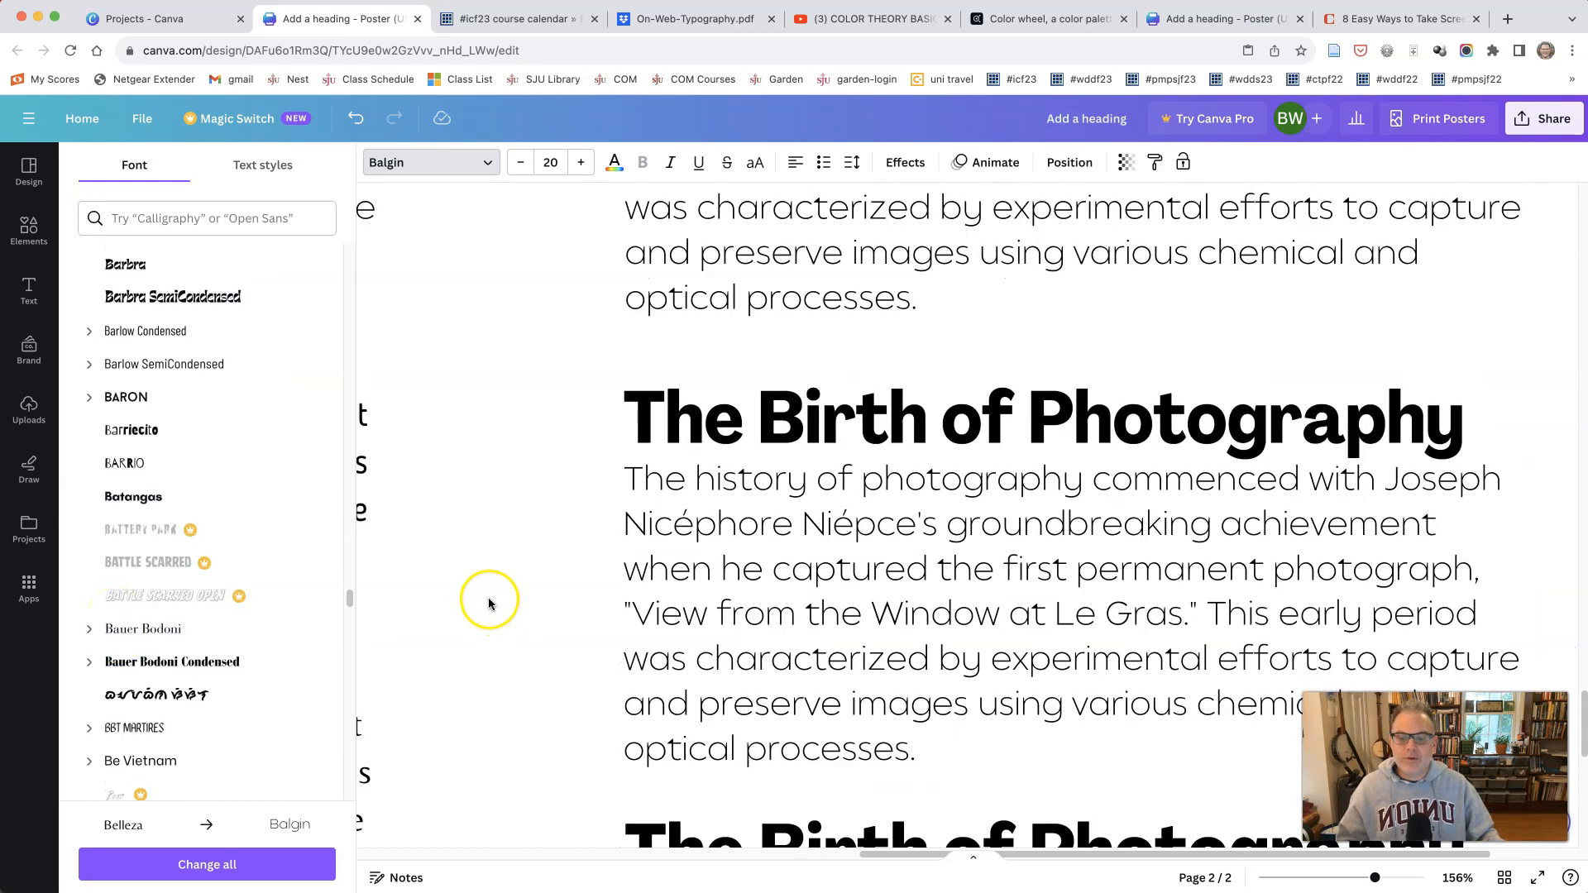
{"action": "left_click_drag", "start_coordinate": [1375, 881], "coordinate": [1345, 881]}
{"action": "left_click", "coordinate": [802, 835]}
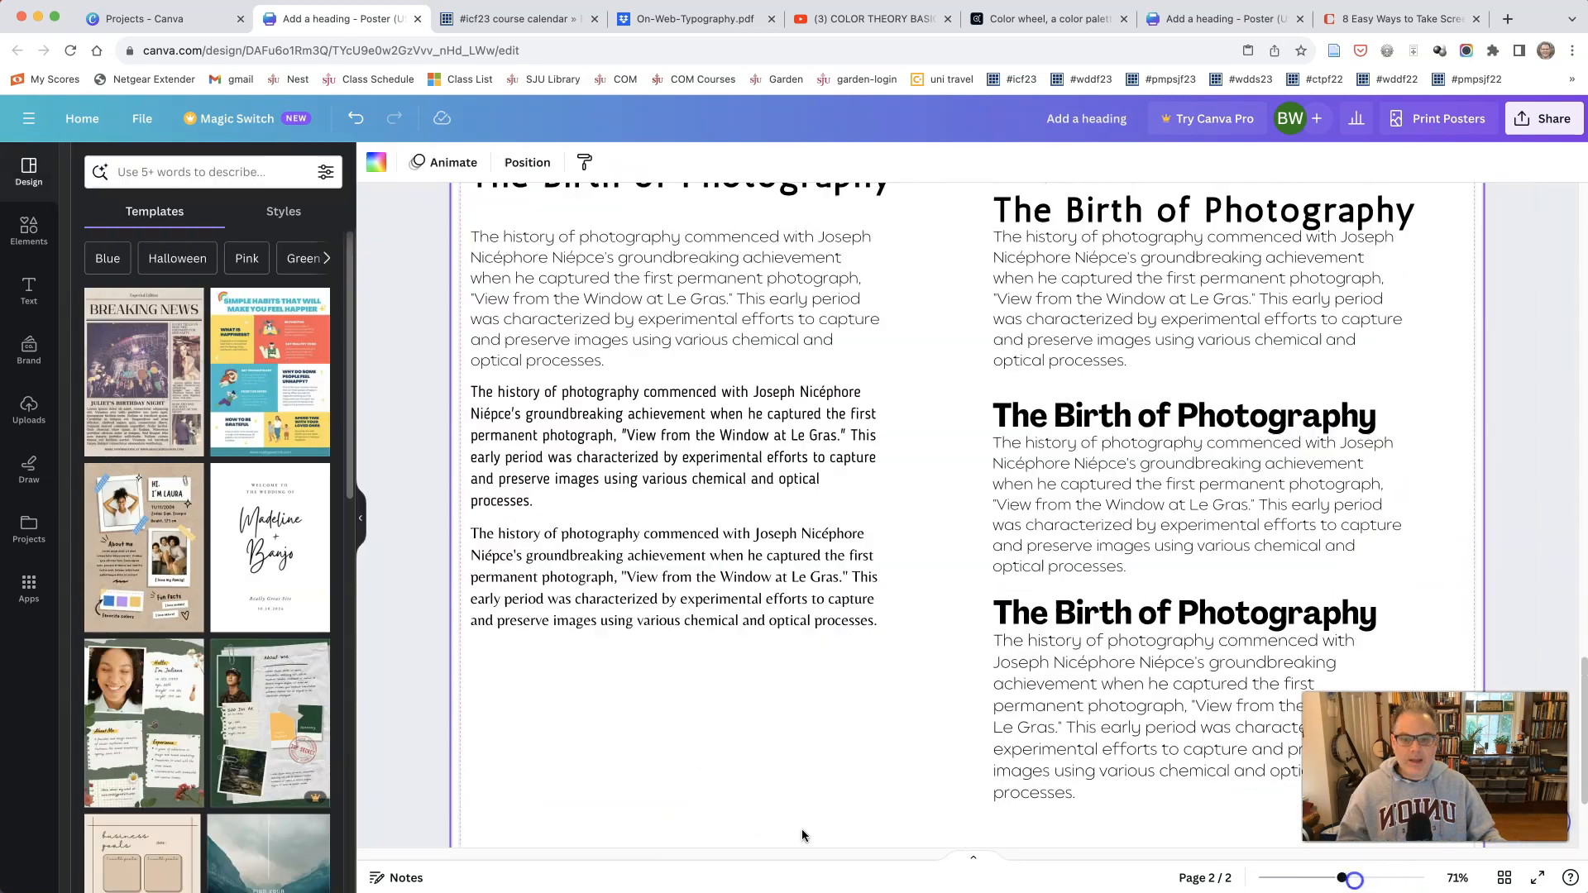
{"action": "scroll", "coordinate": [803, 835], "scroll_direction": "up", "scroll_amount": 3}
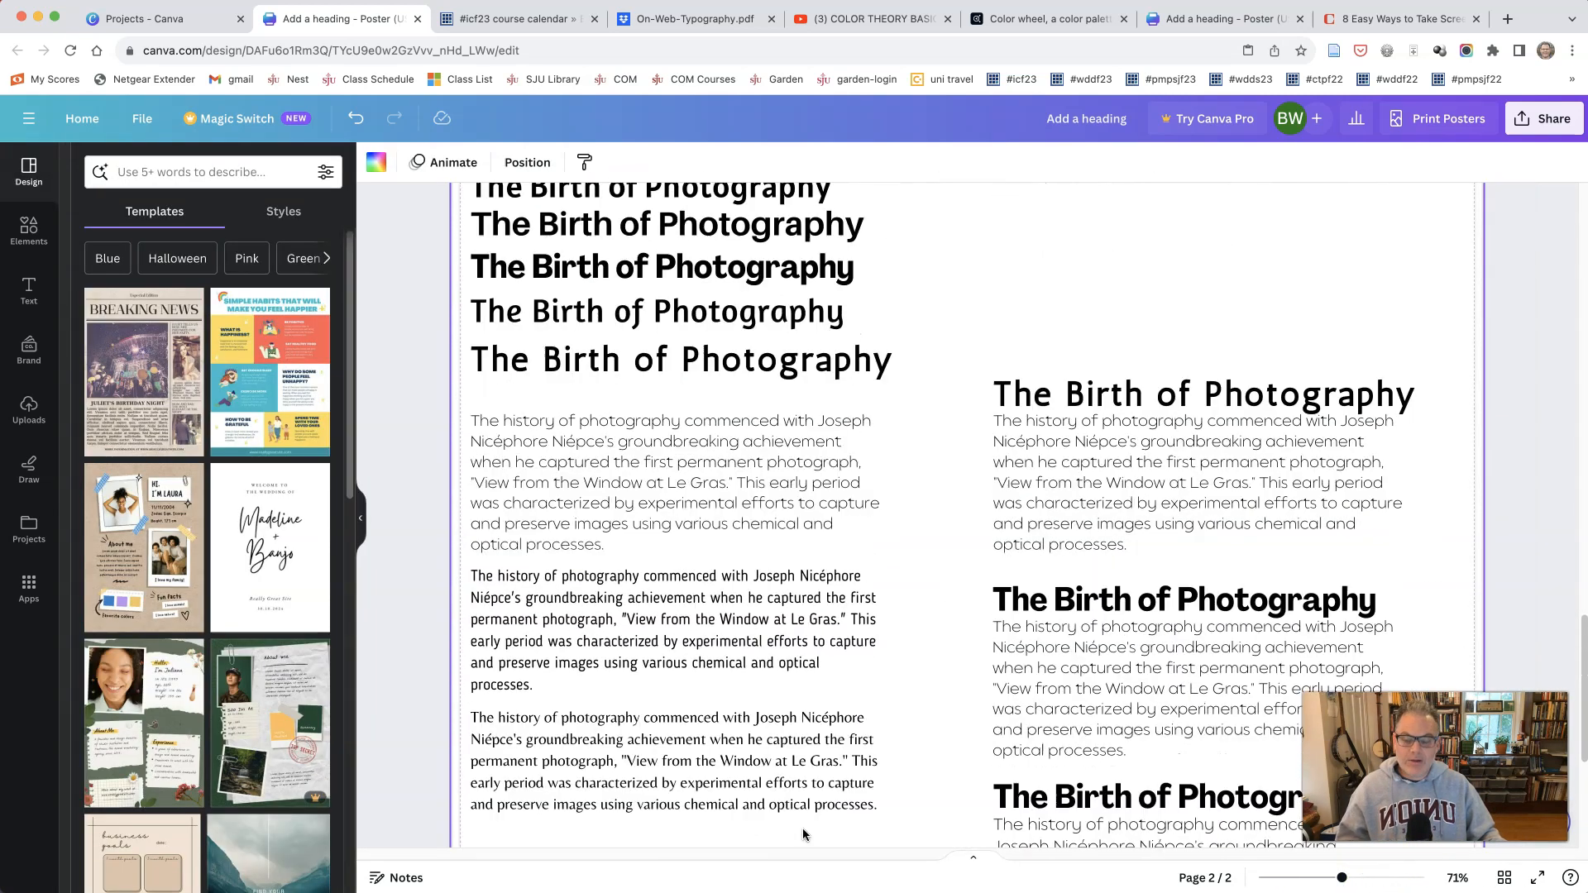
{"action": "scroll", "coordinate": [802, 833], "scroll_direction": "up", "scroll_amount": 1}
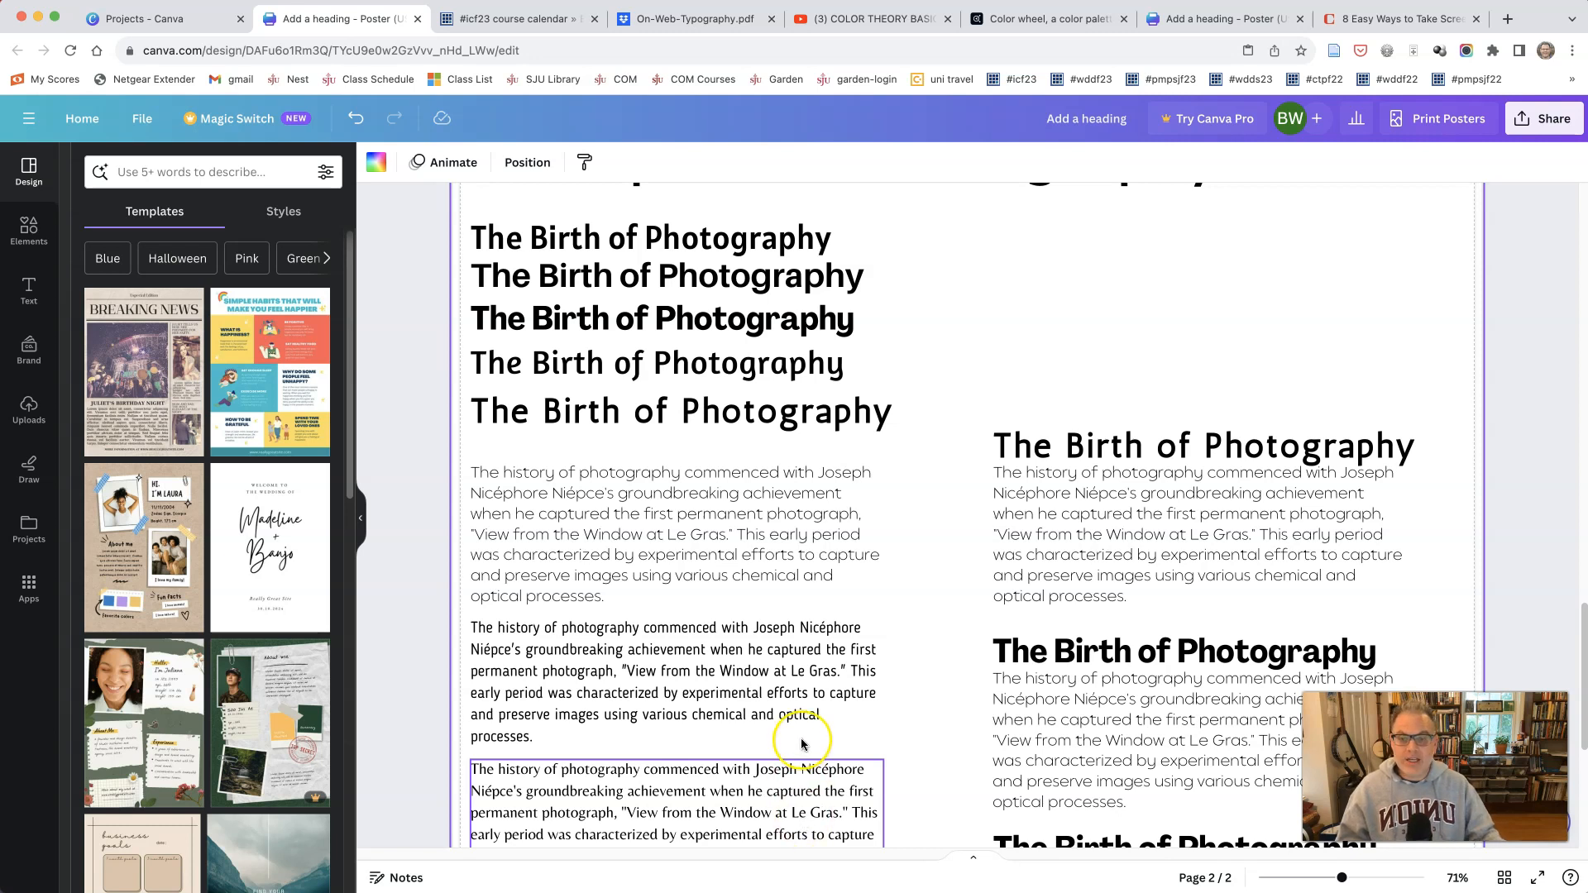
{"action": "scroll", "coordinate": [802, 744], "scroll_direction": "up", "scroll_amount": 10}
{"action": "scroll", "coordinate": [801, 744], "scroll_direction": "up", "scroll_amount": 10}
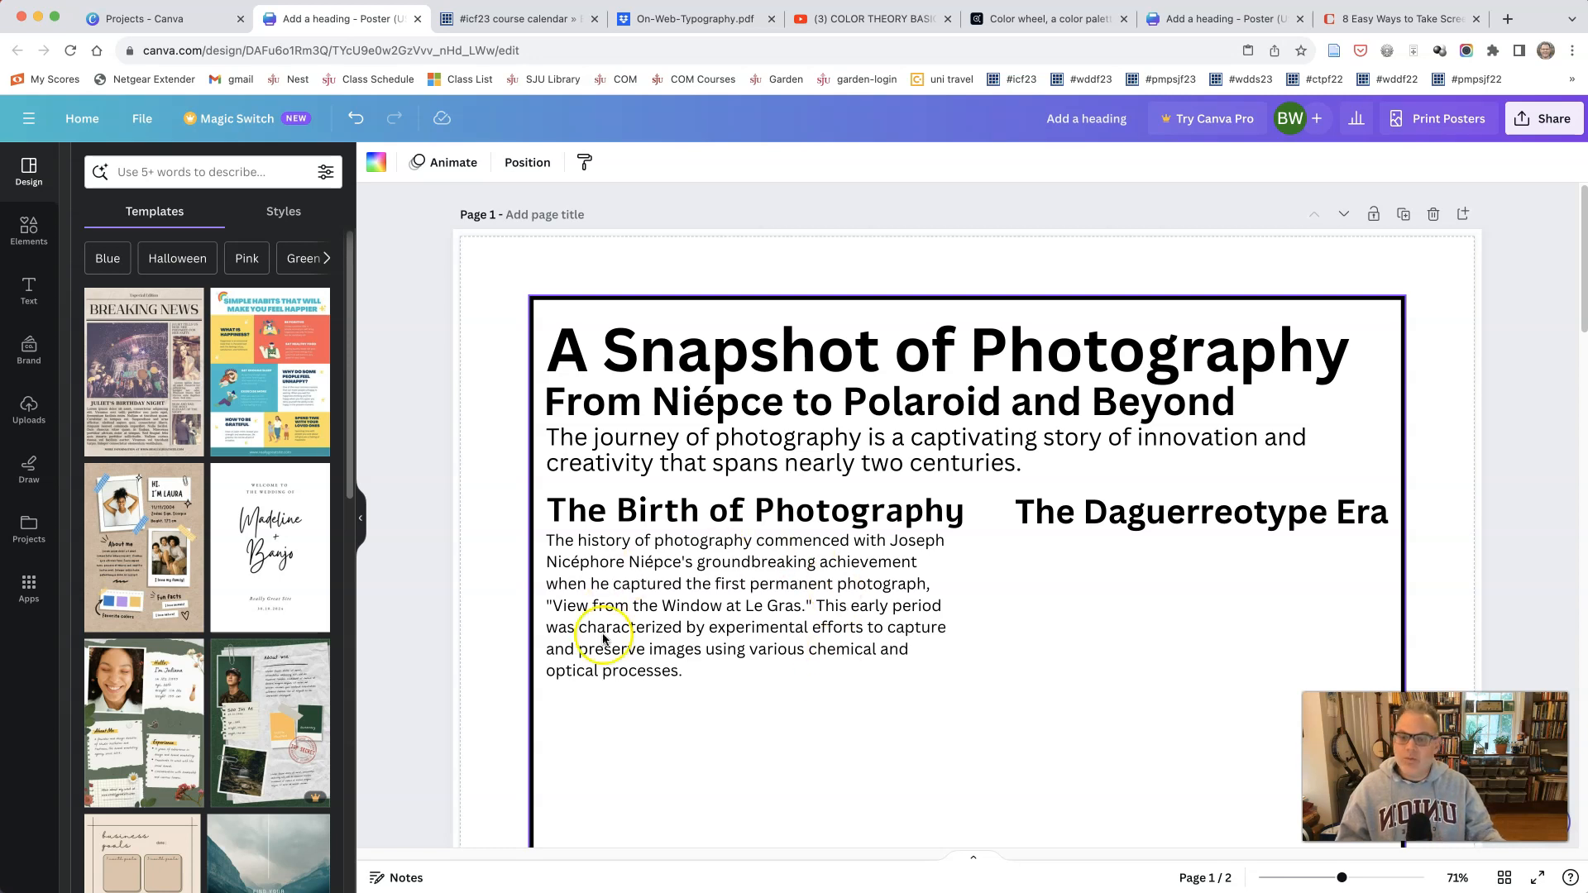
{"action": "scroll", "coordinate": [808, 525], "scroll_direction": "down", "scroll_amount": 15}
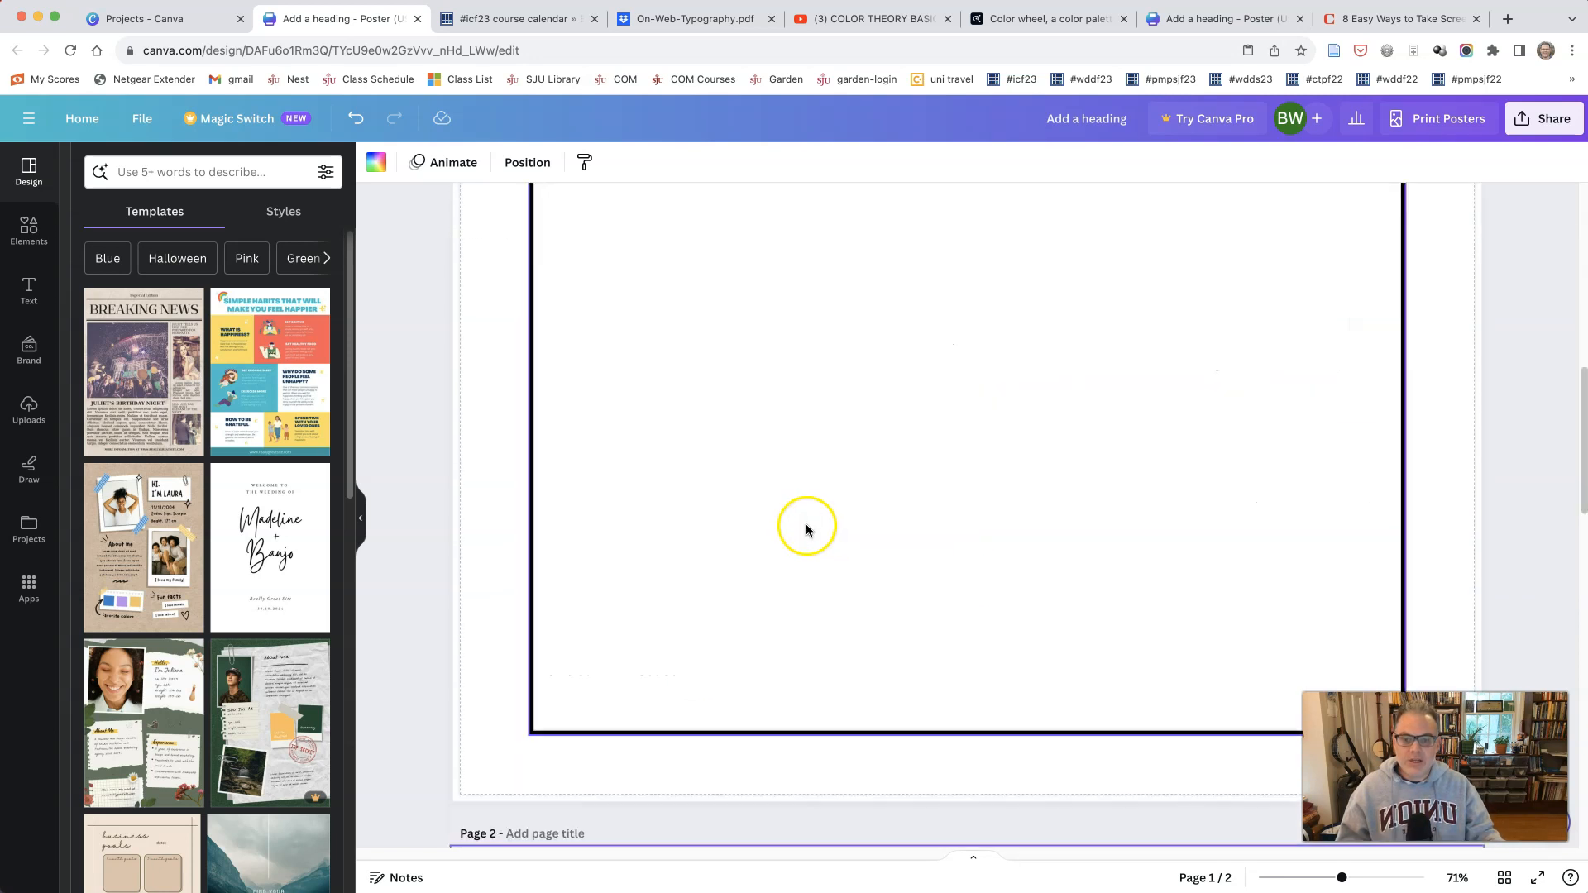
{"action": "scroll", "coordinate": [808, 526], "scroll_direction": "down", "scroll_amount": 3}
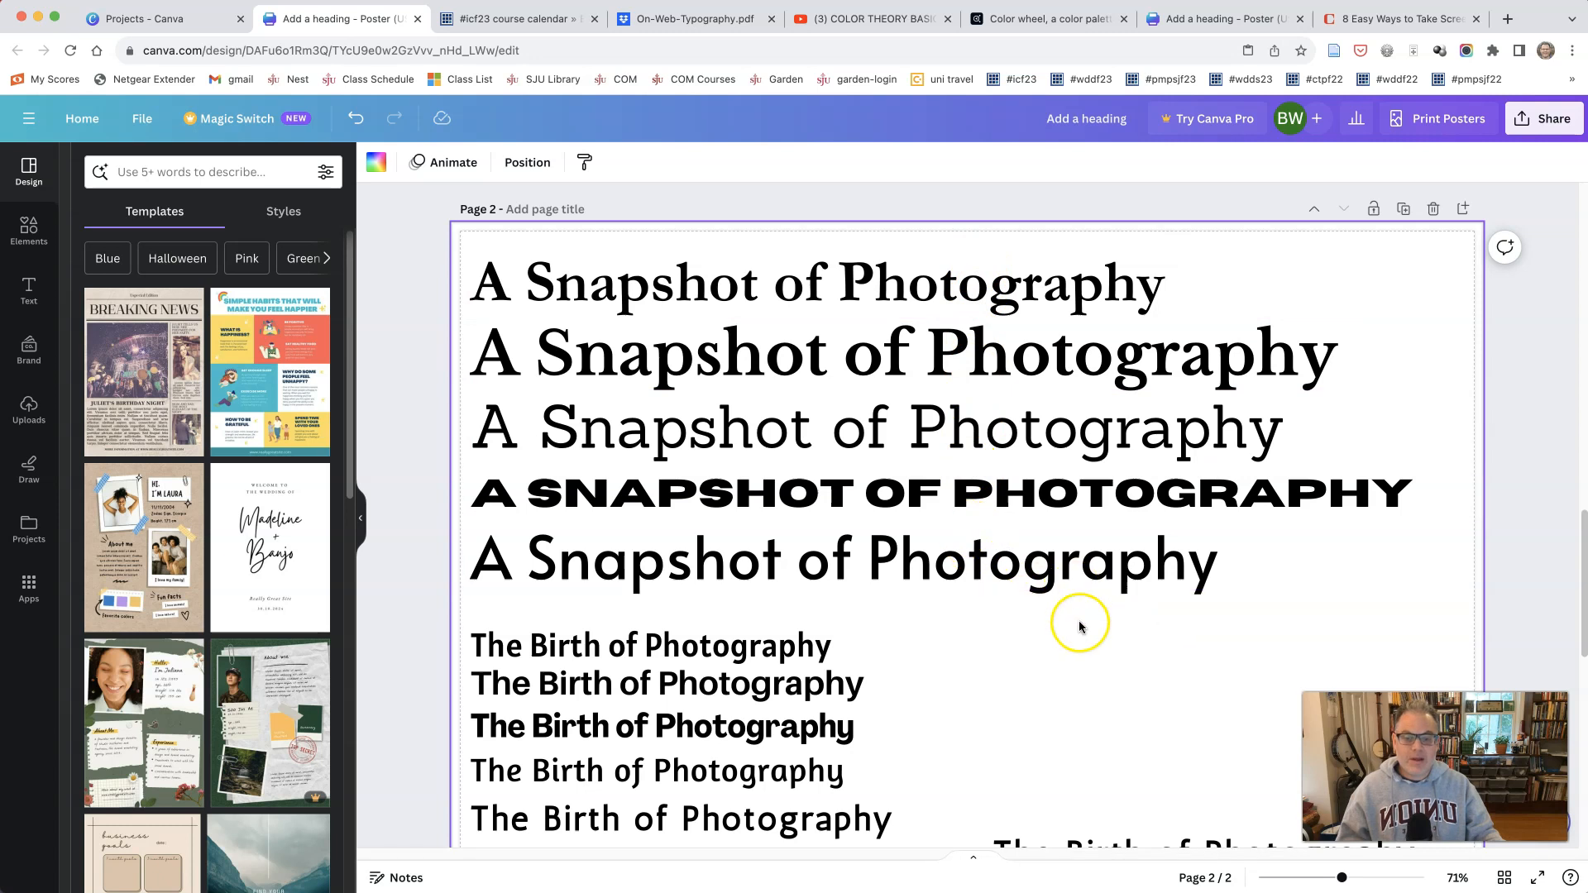
{"action": "scroll", "coordinate": [1060, 655], "scroll_direction": "down", "scroll_amount": 1}
{"action": "scroll", "coordinate": [964, 651], "scroll_direction": "down", "scroll_amount": 5}
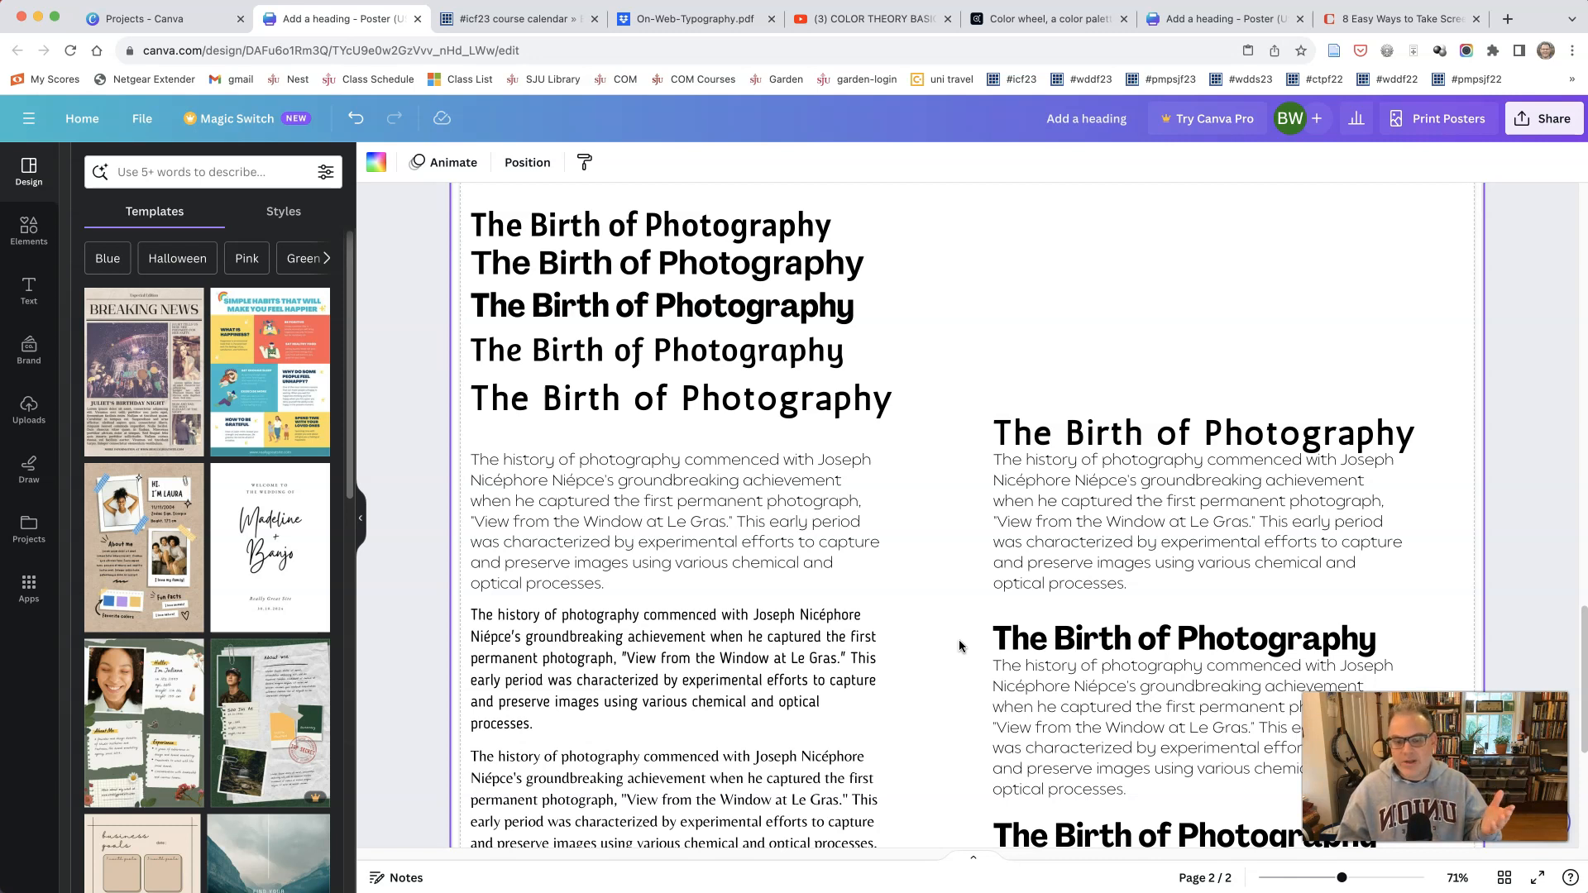
Step: Zoom out to 36% and review the complete set of title, heading and paragraph samples on page 2
{"action": "left_click_drag", "start_coordinate": [1342, 882], "coordinate": [1309, 887]}
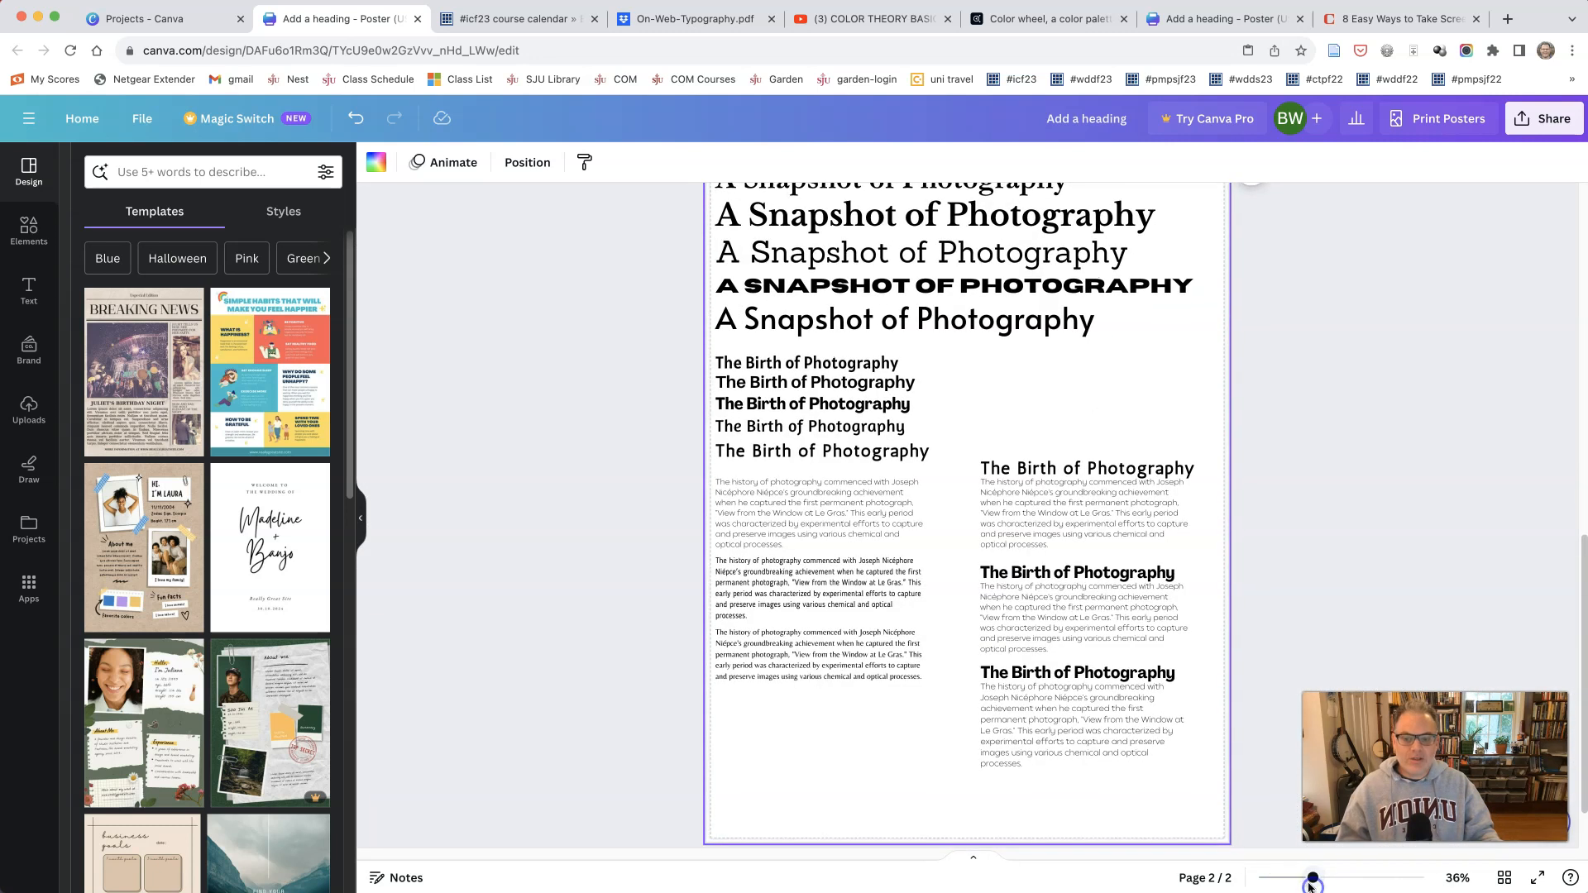
{"action": "scroll", "coordinate": [924, 735], "scroll_direction": "down", "scroll_amount": 2}
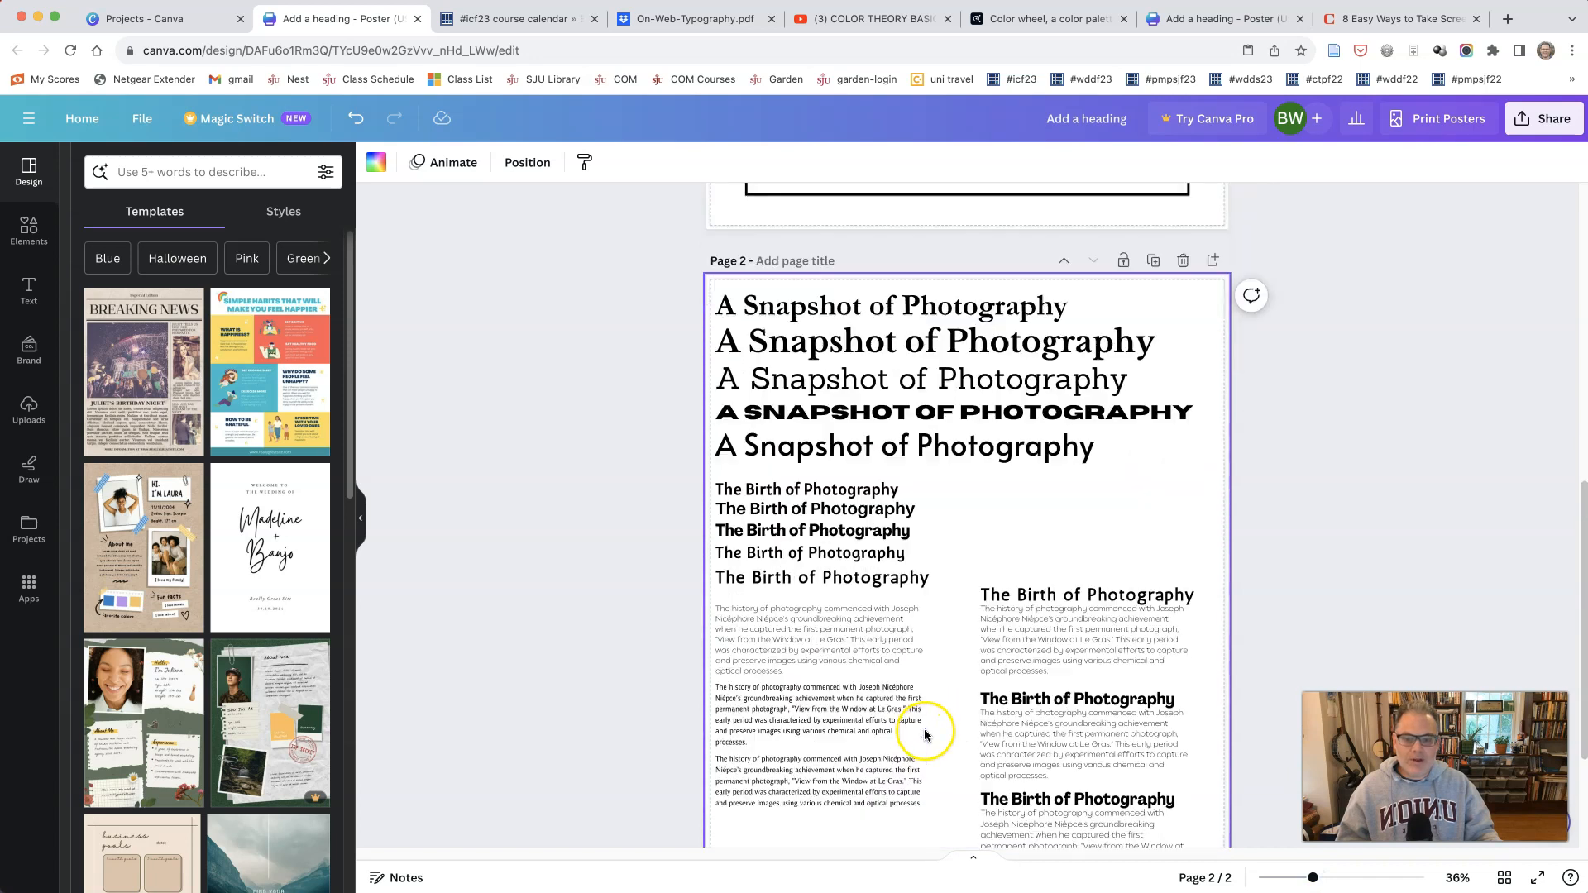
{"action": "scroll", "coordinate": [925, 728], "scroll_direction": "down", "scroll_amount": 1}
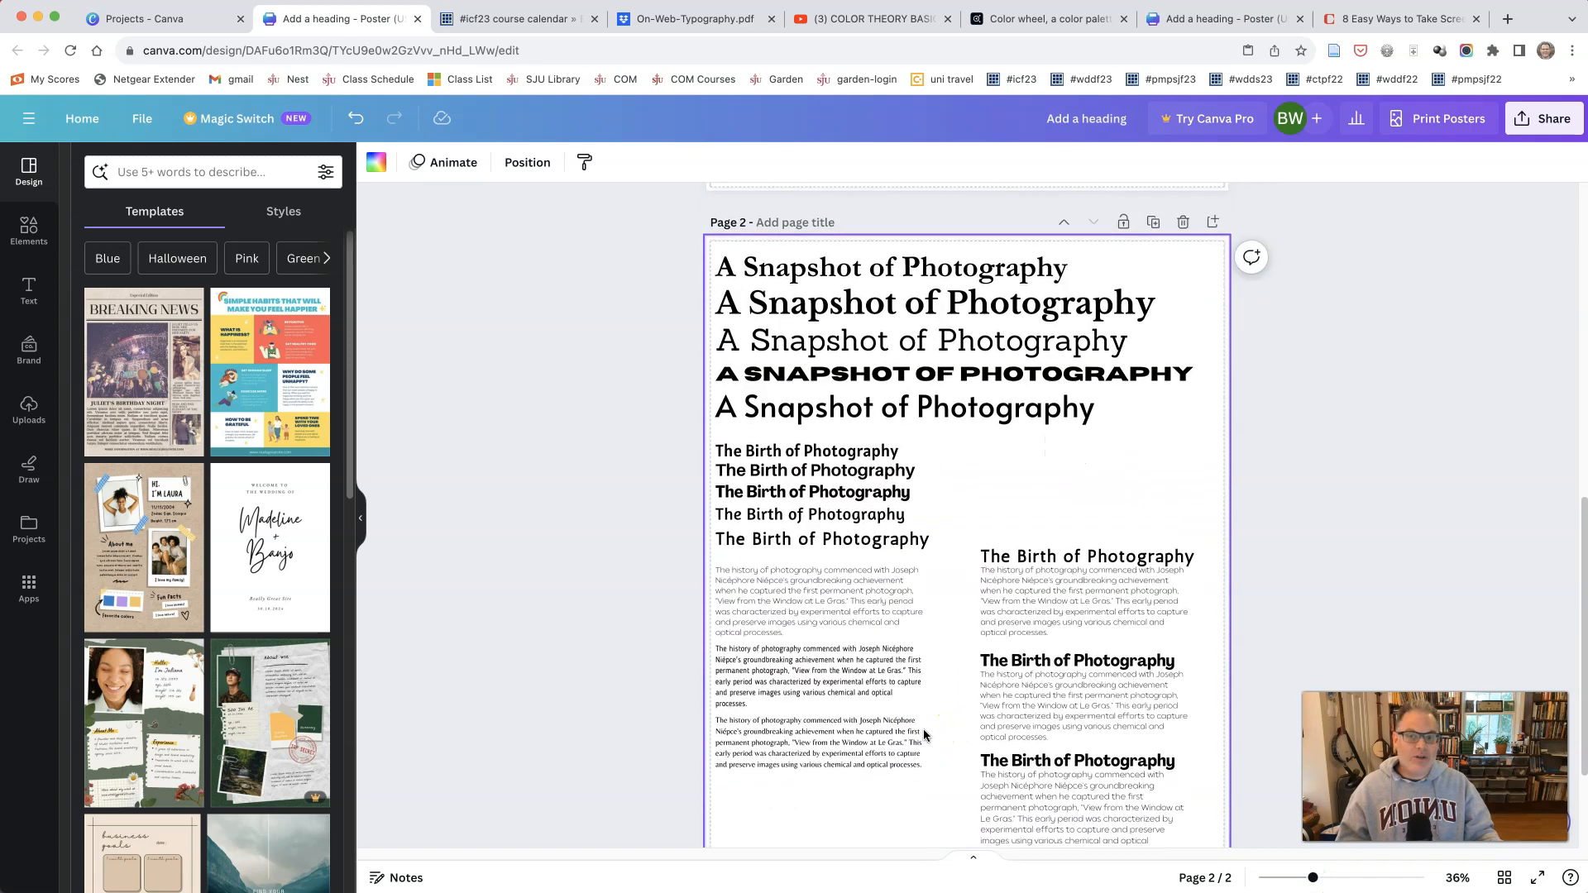
{"action": "scroll", "coordinate": [923, 728], "scroll_direction": "down", "scroll_amount": 1}
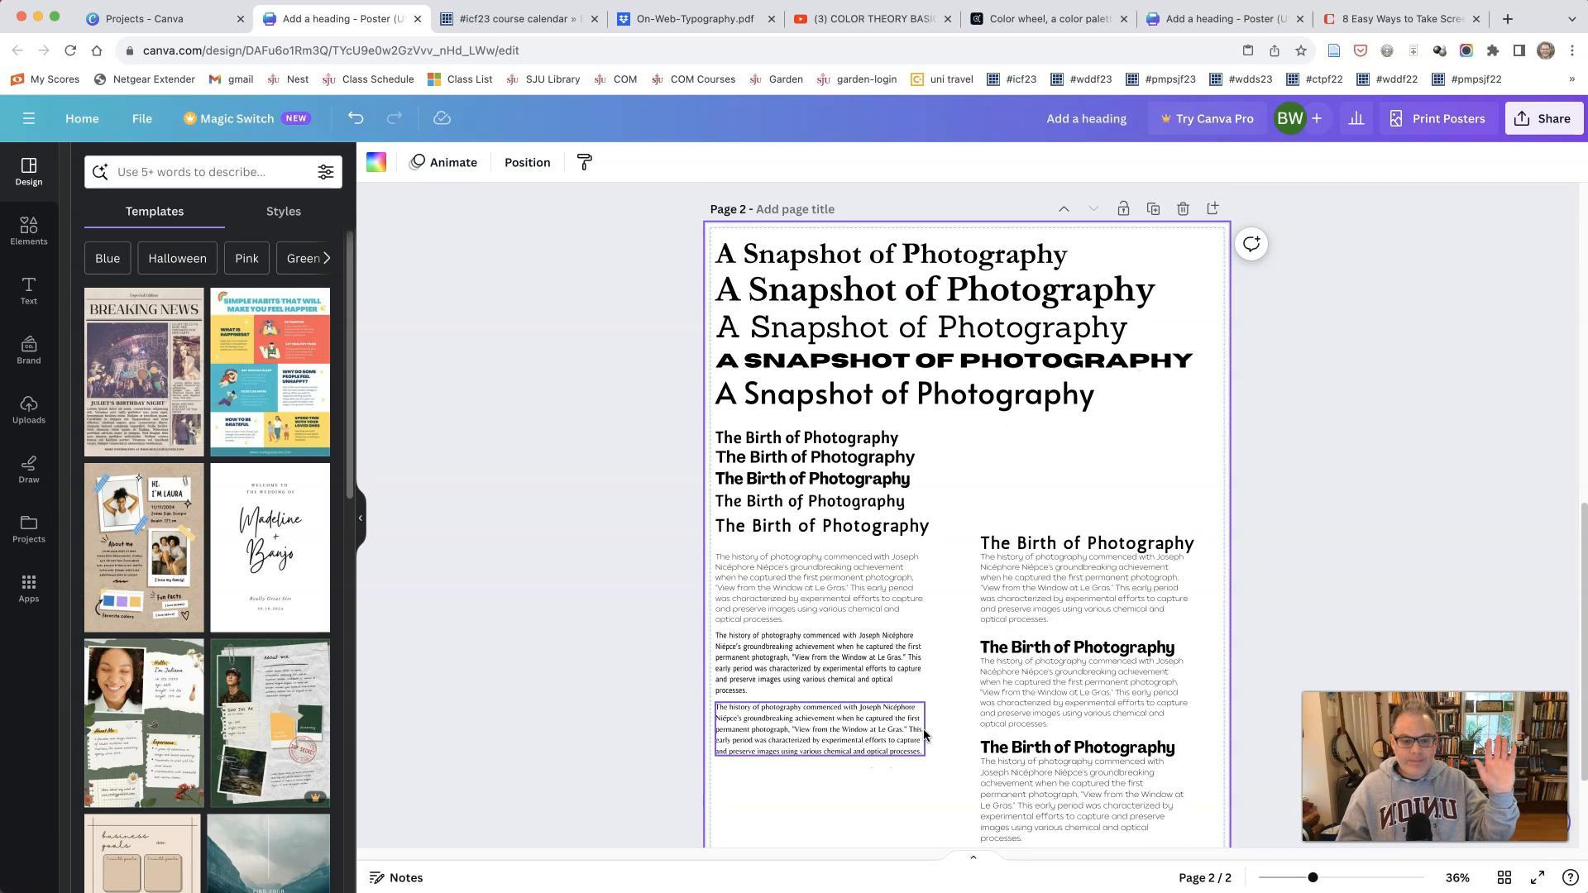
{"action": "left_click", "coordinate": [920, 734]}
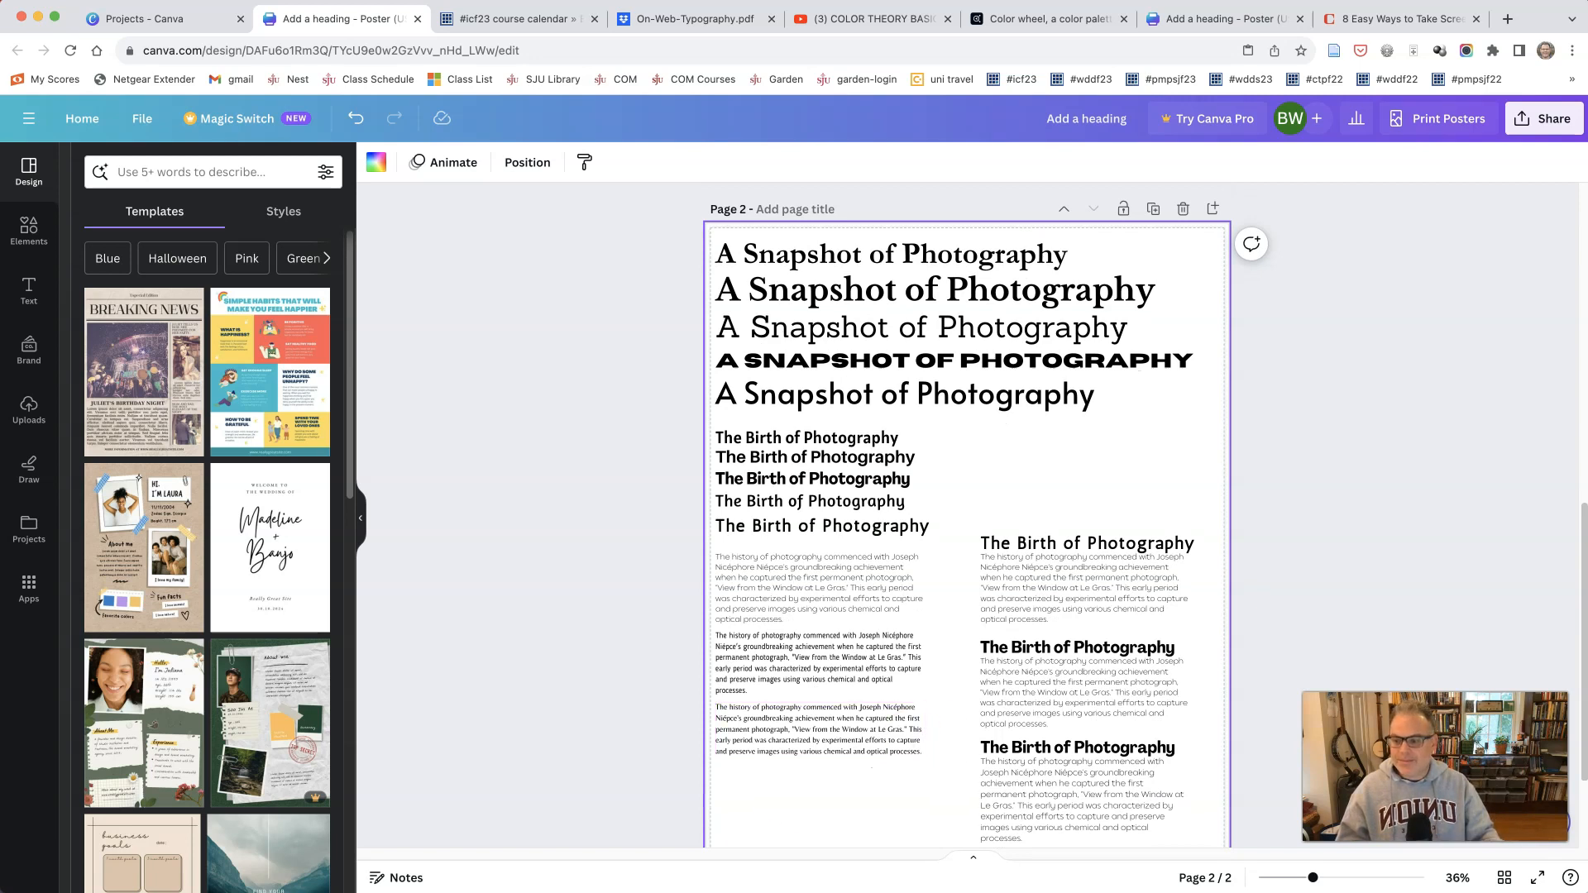